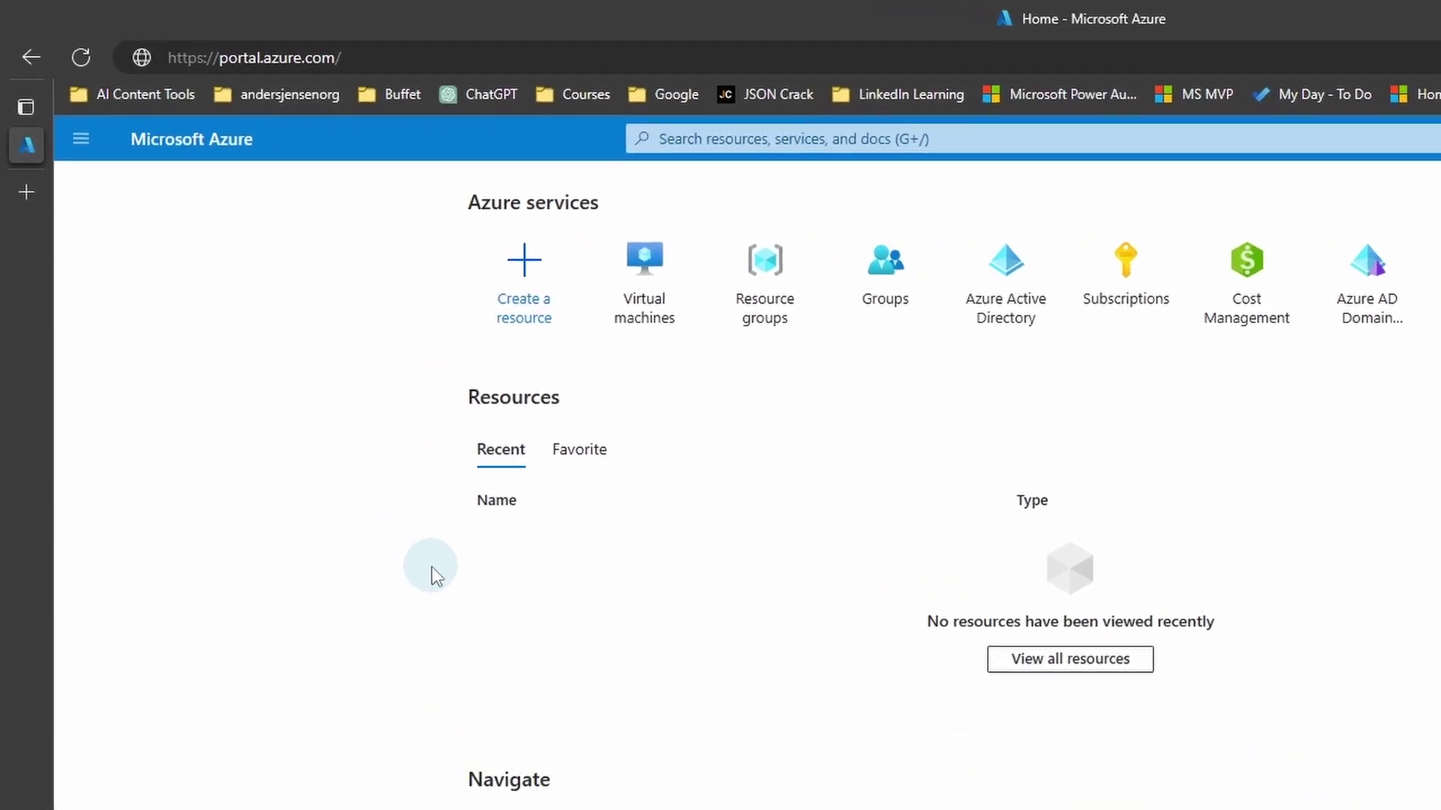
Step: From the Virtual machines page, start creating a new Azure virtual machine
left_click(81, 140)
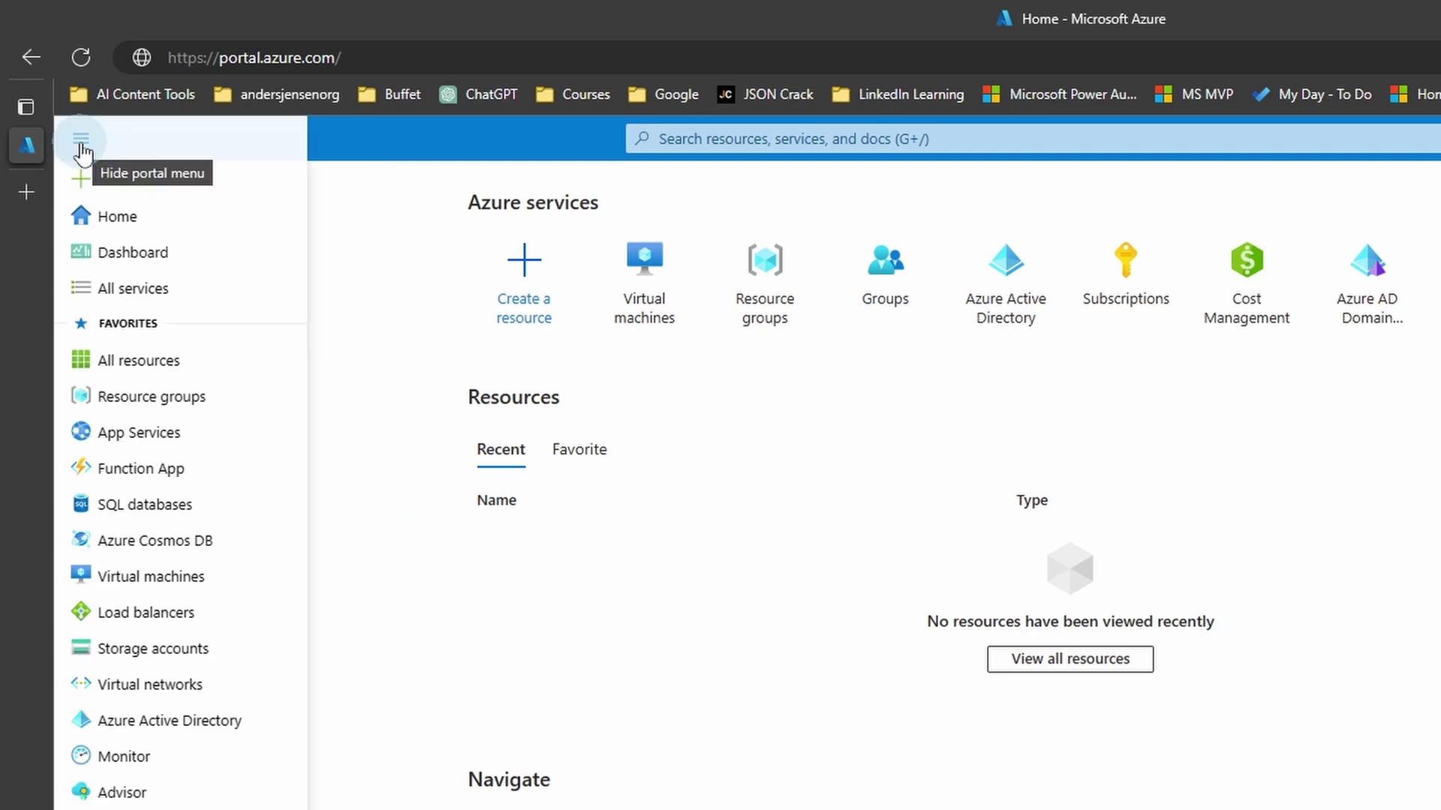
left_click(167, 576)
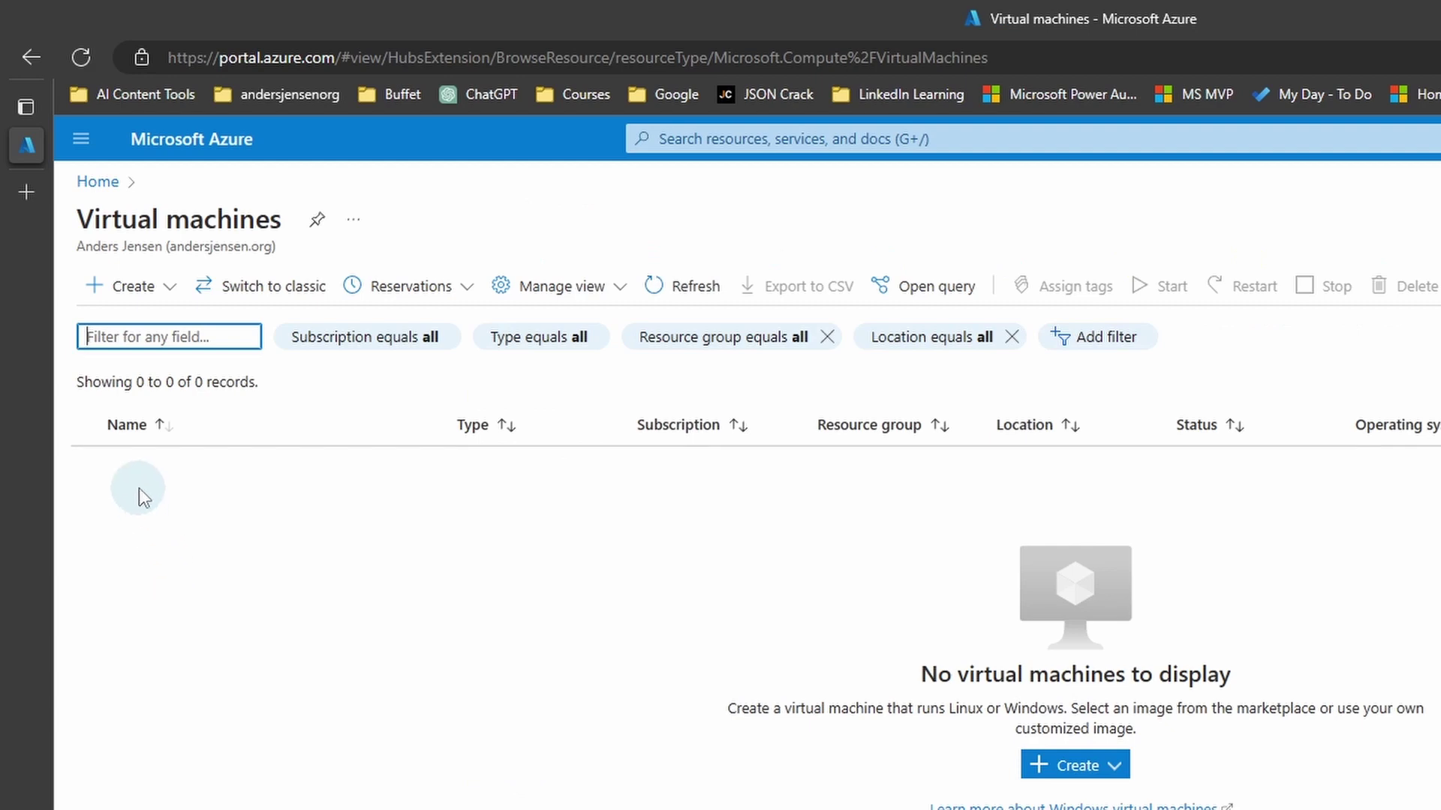
left_click(124, 292)
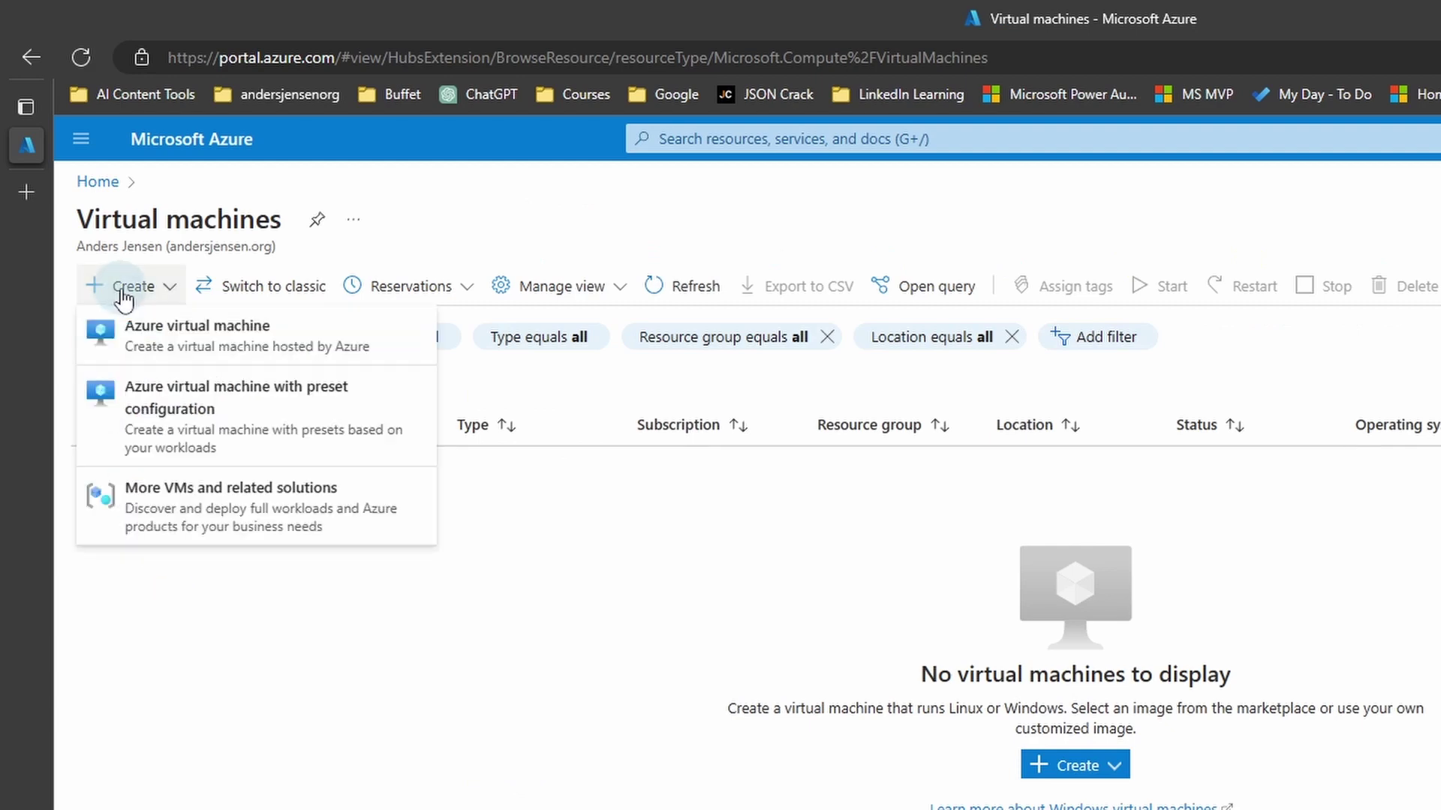
left_click(191, 337)
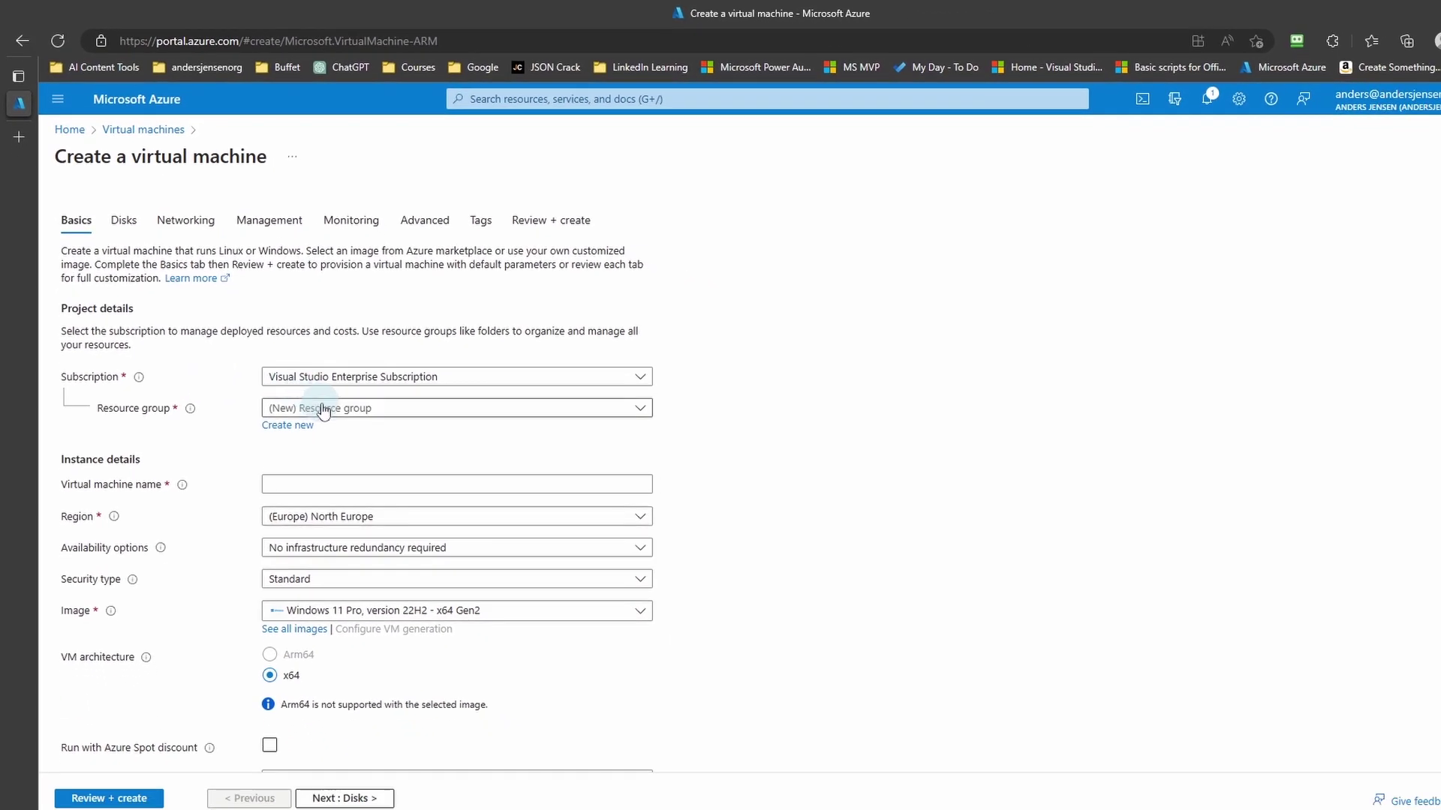
Step: Create the new resource group MyVMGroup and name the virtual machine DemoVM
left_click(300, 426)
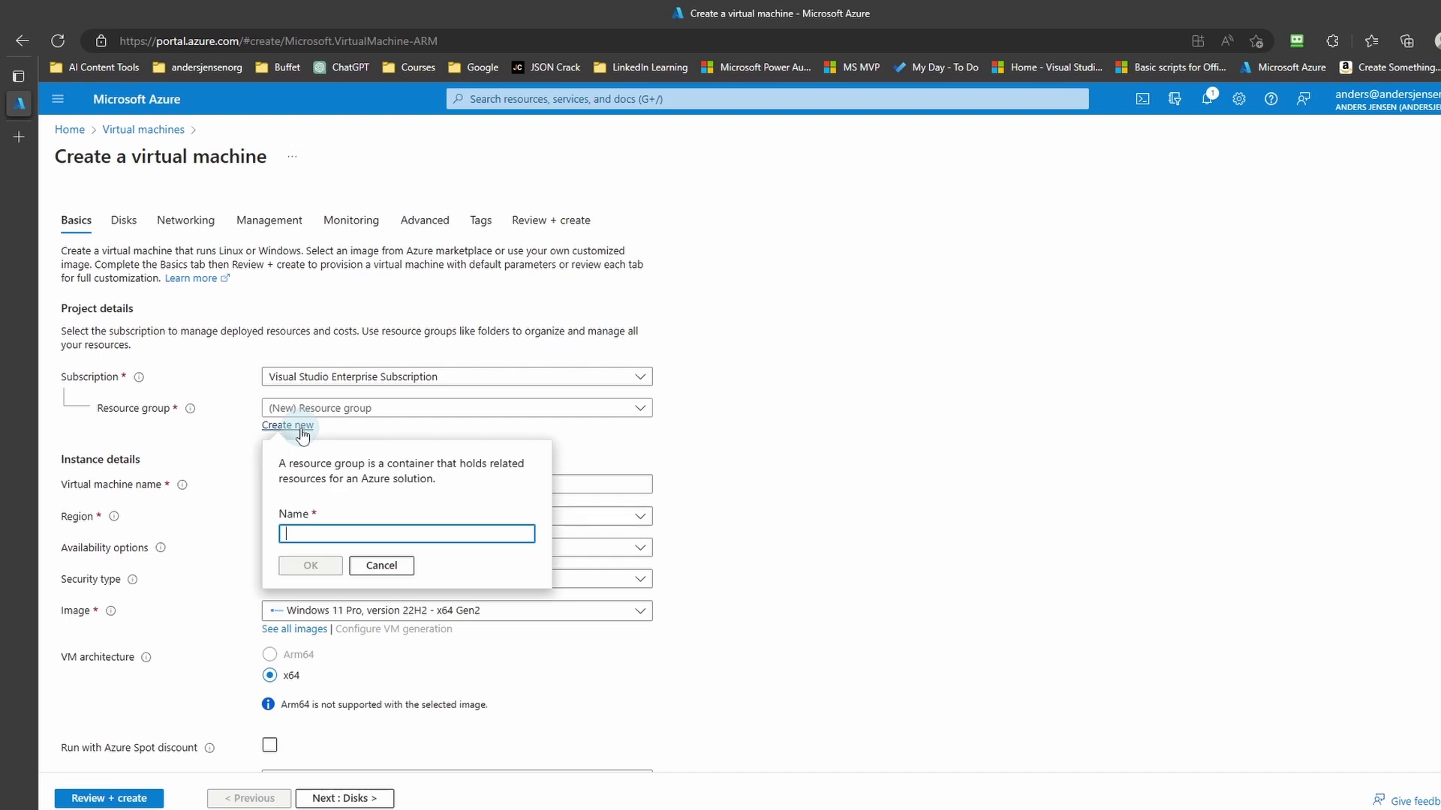
type("MyVM")
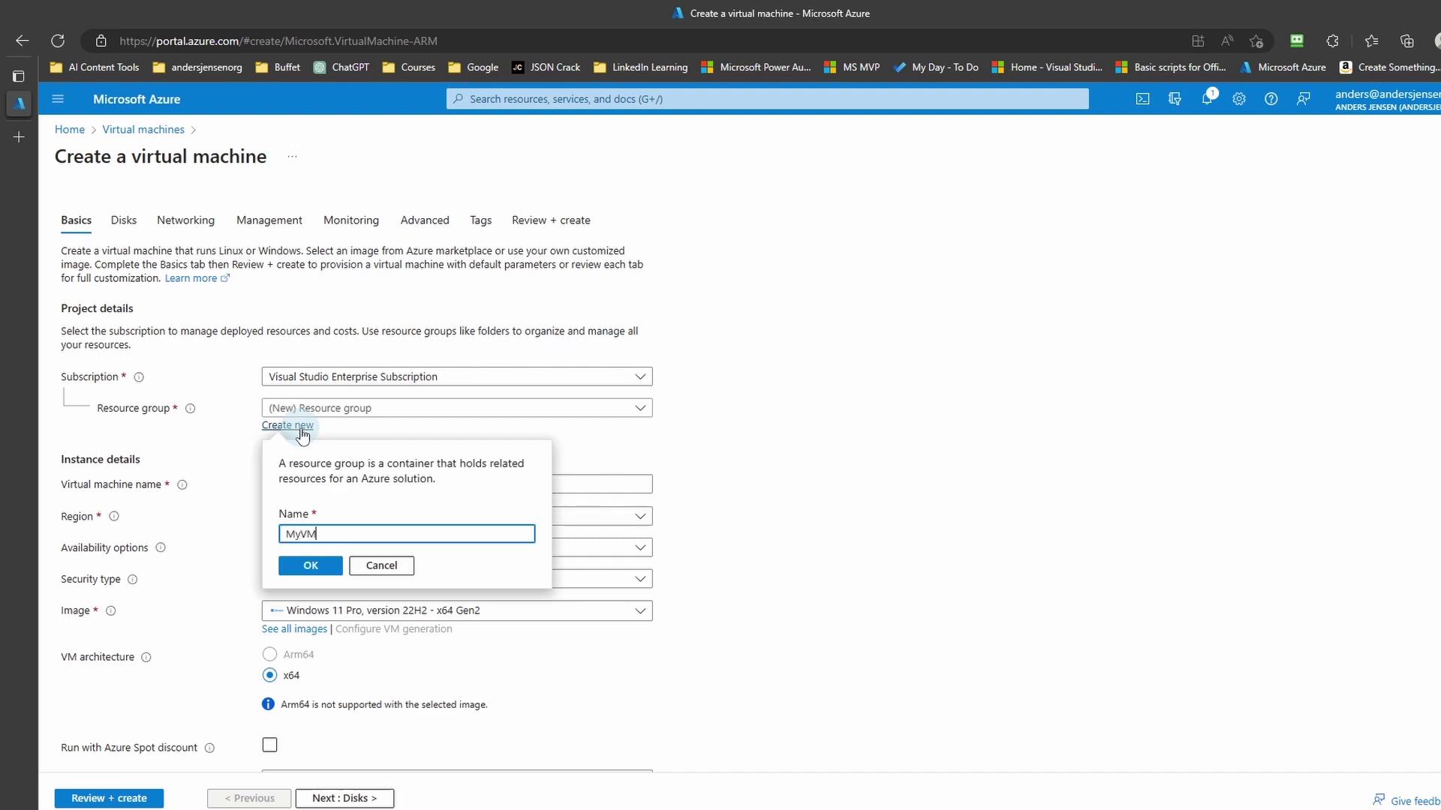
type("Group")
left_click(309, 568)
left_click(322, 484)
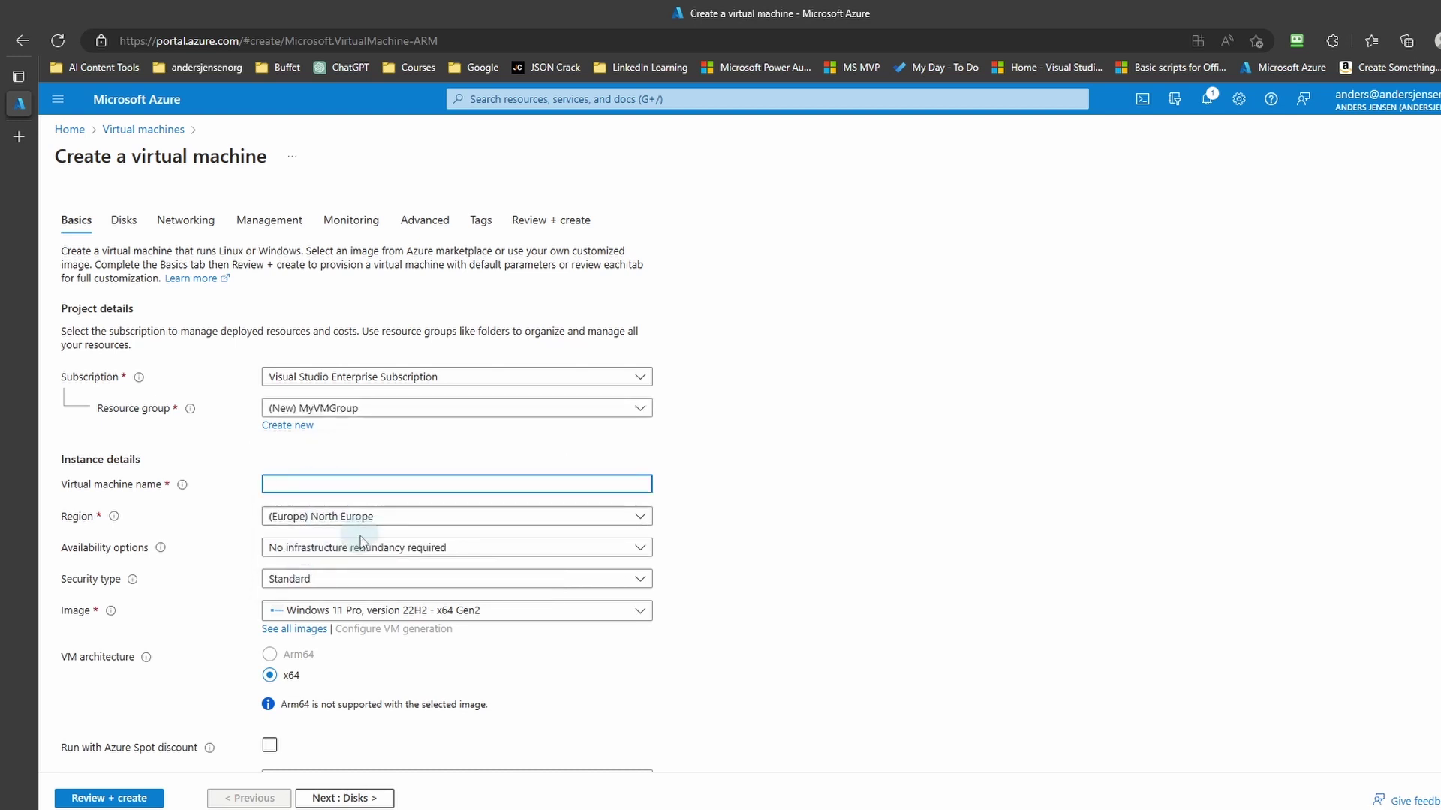
type("DemoVM")
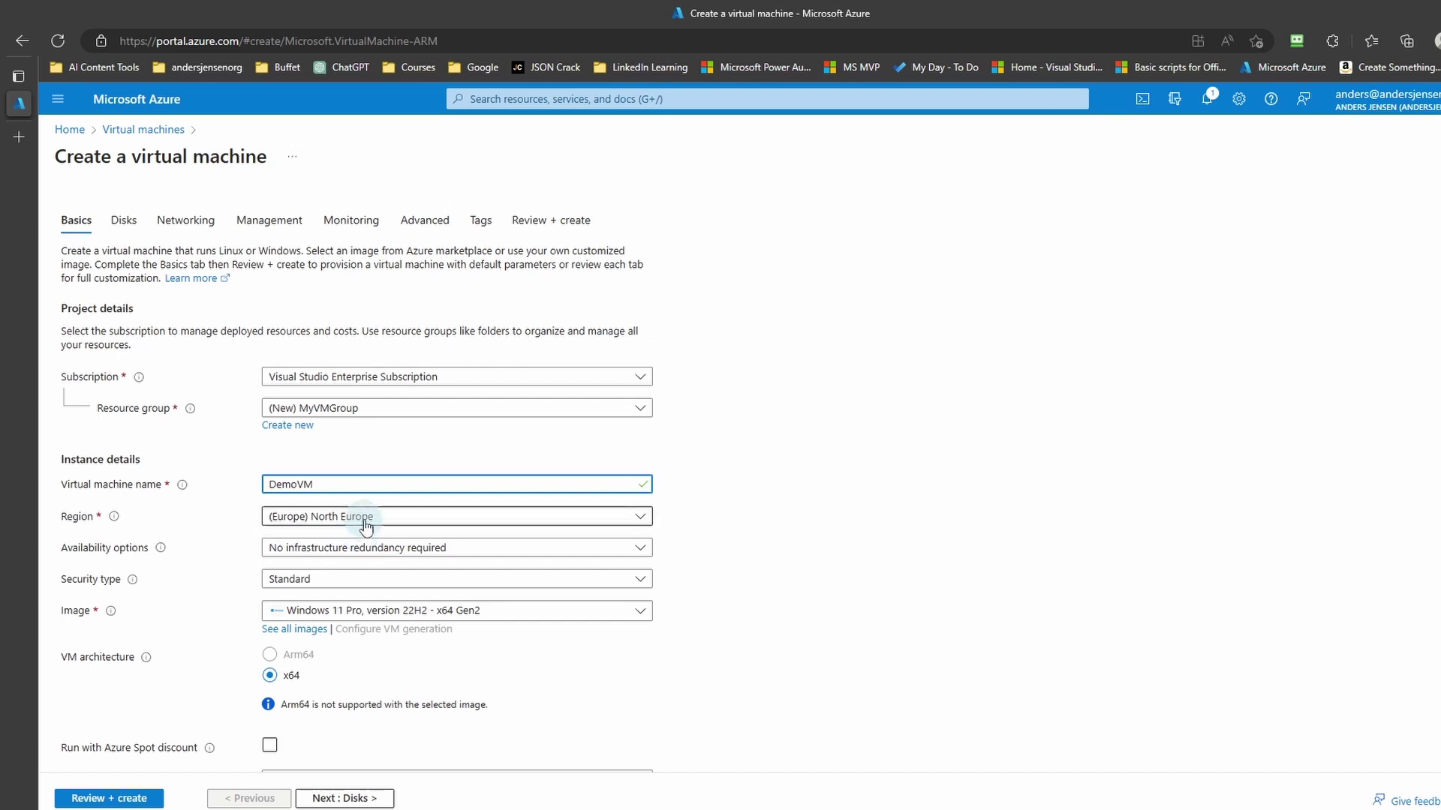
Step: Keep North Europe as the region and bring up the OS image list
left_click(364, 527)
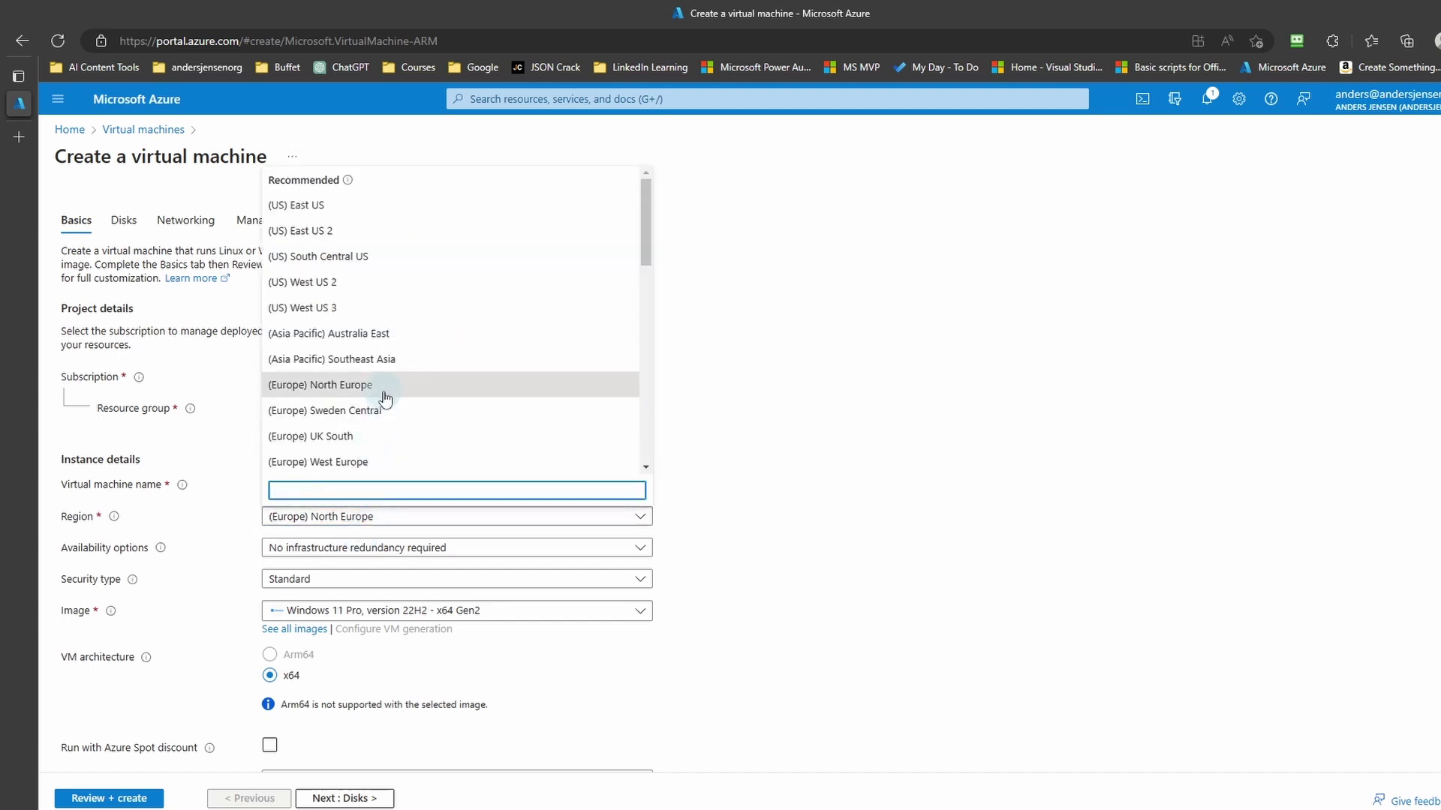
scroll(401, 379, "down", 1)
scroll(400, 378, "down", 1)
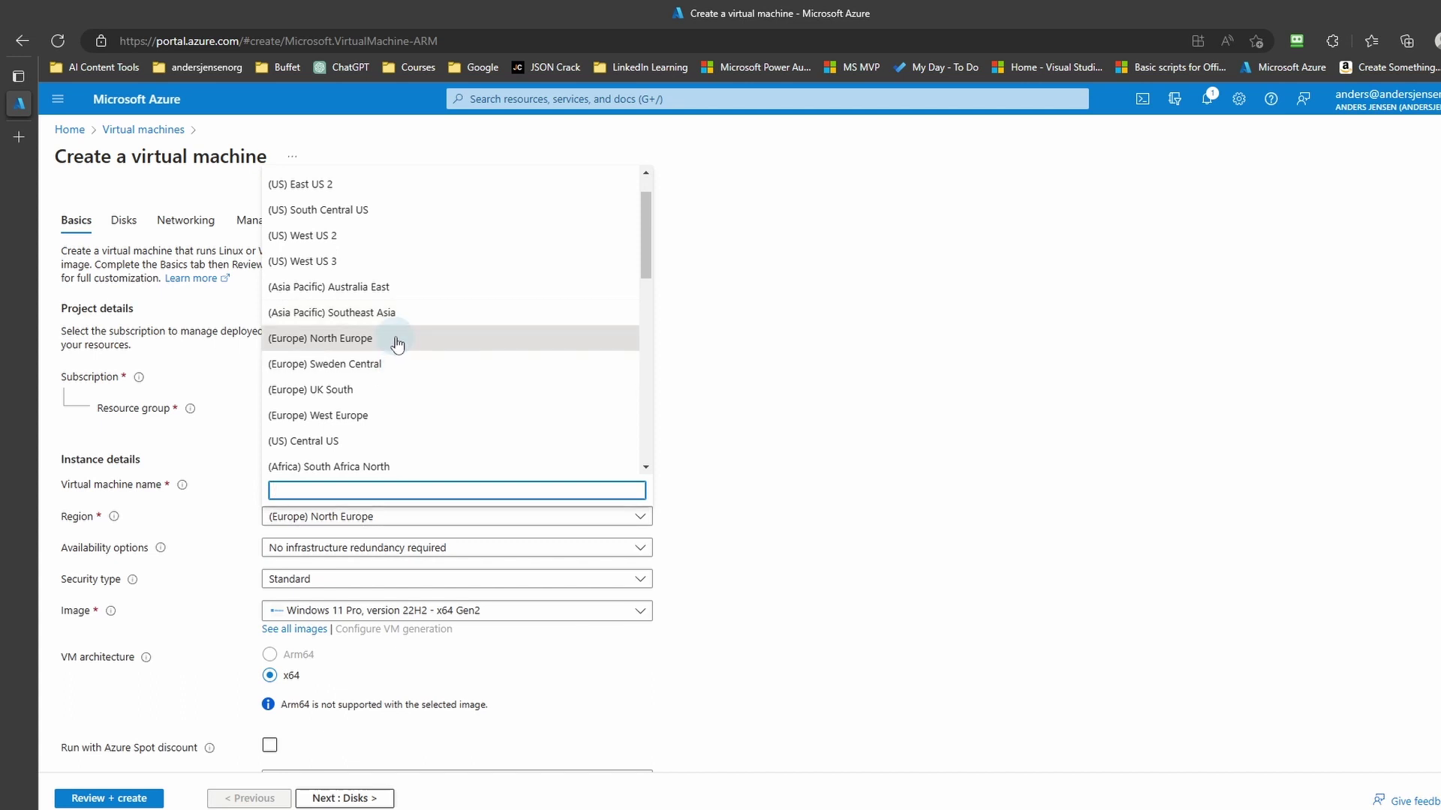
left_click(397, 342)
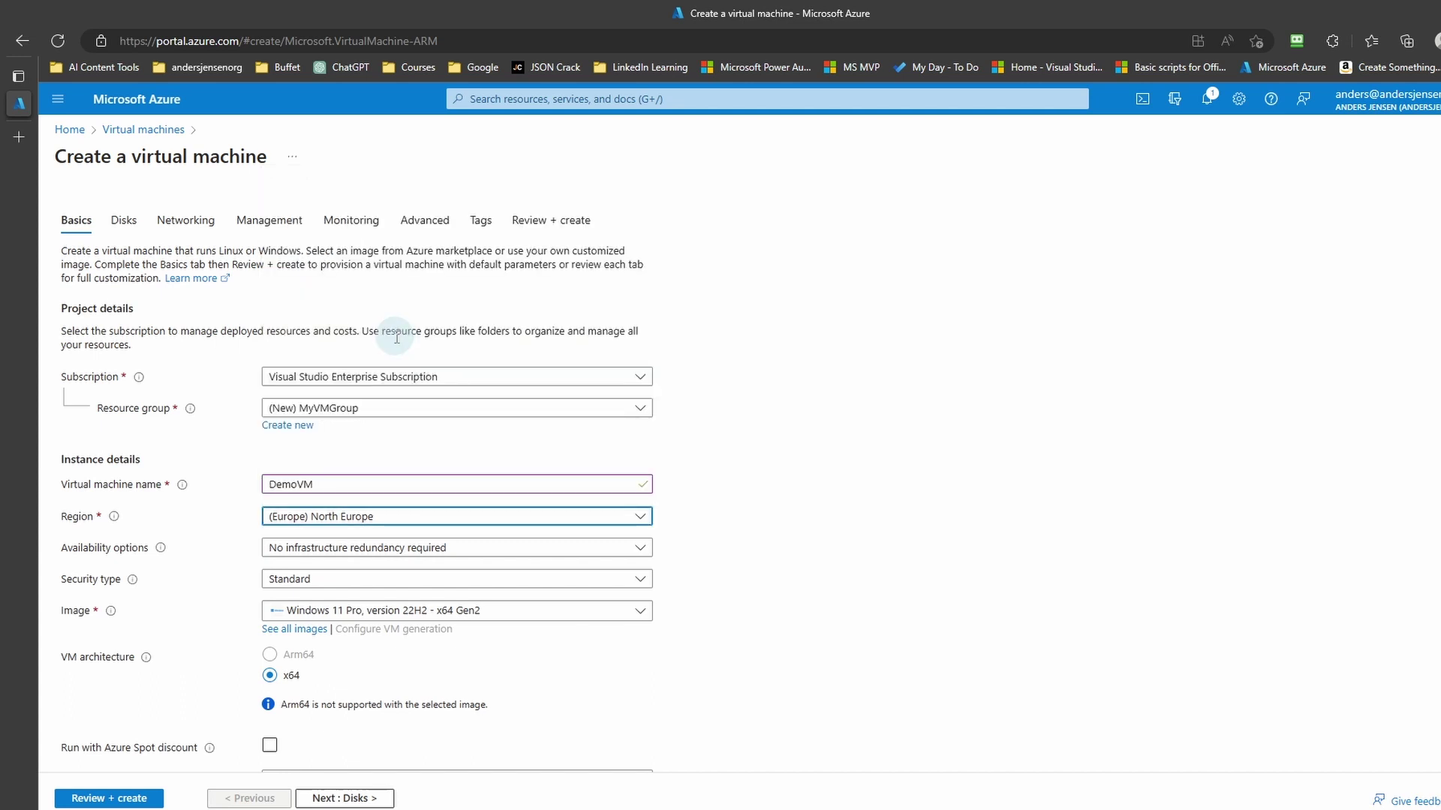
left_click(382, 612)
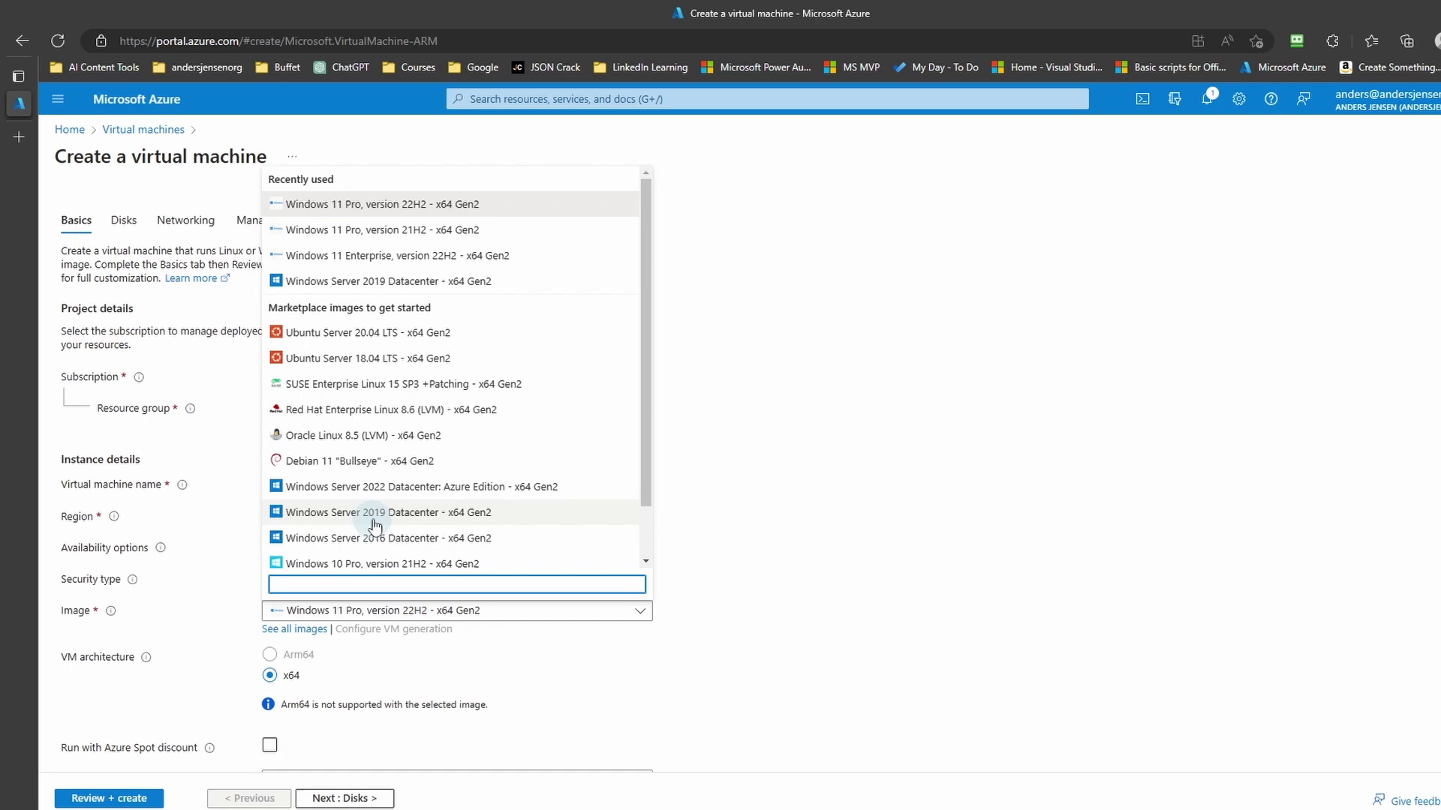
scroll(379, 460, "down", 1)
scroll(380, 466, "up", 1)
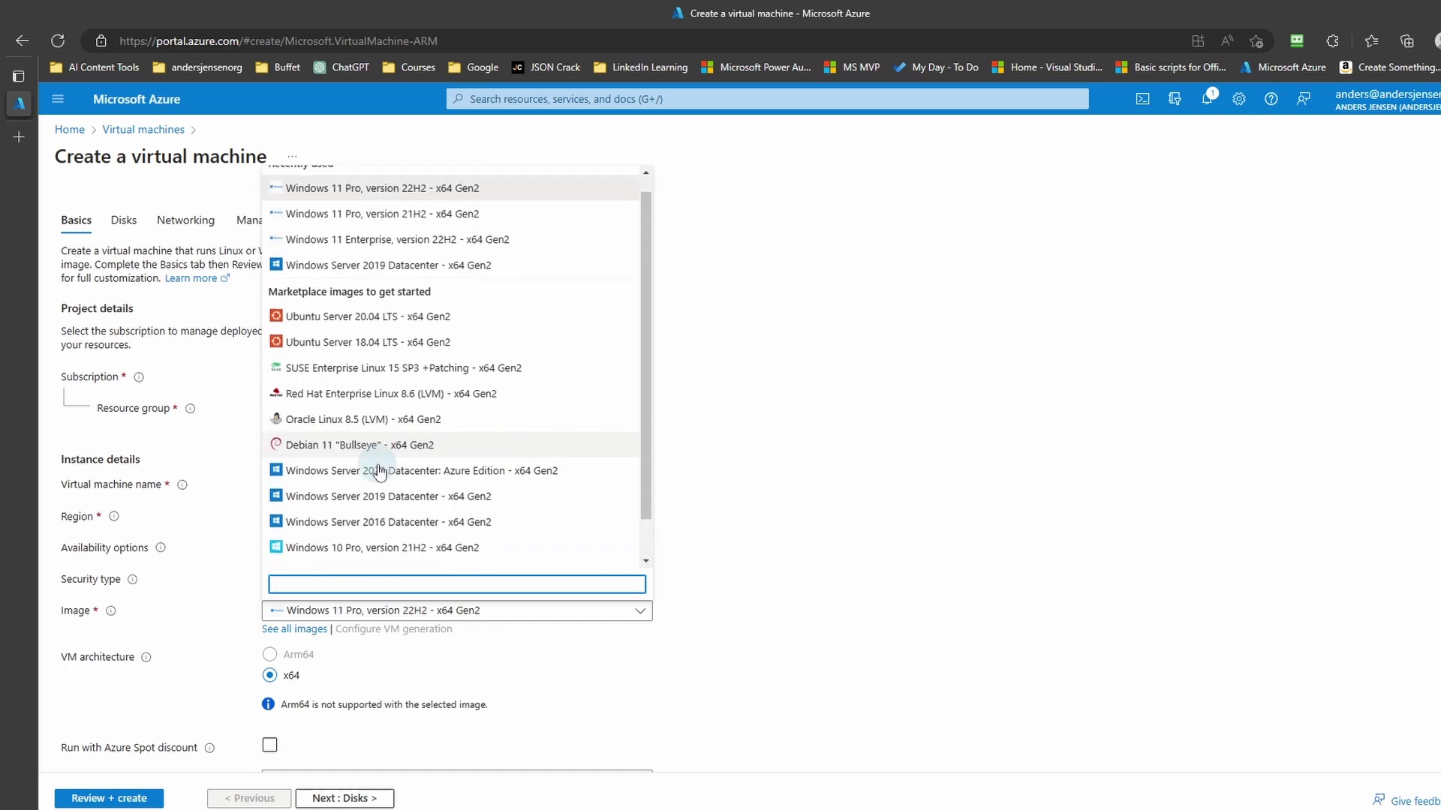
Step: From all marketplace images, pick Windows 11 Pro, version 22H2 - x64 Gen 2
left_click(311, 631)
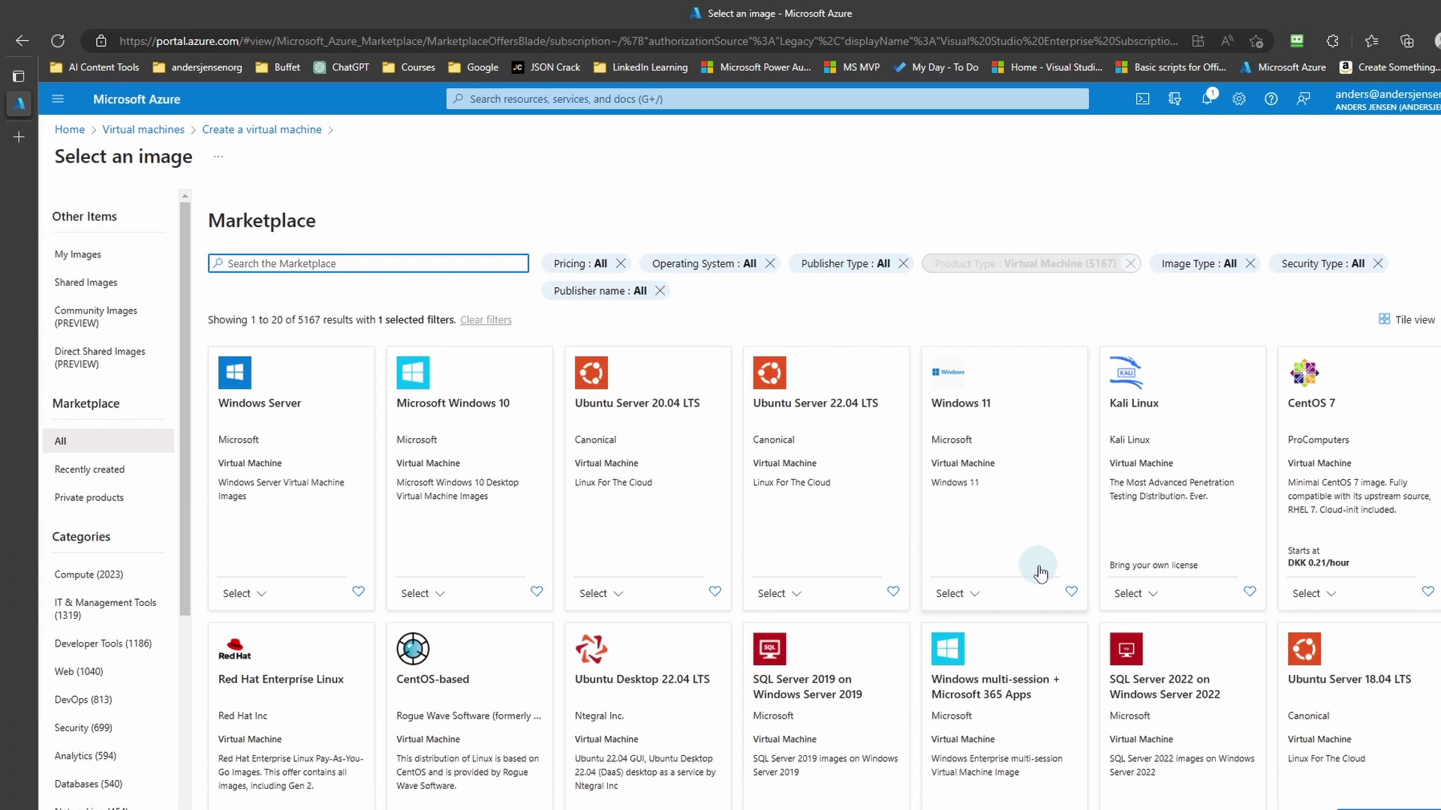
left_click(979, 596)
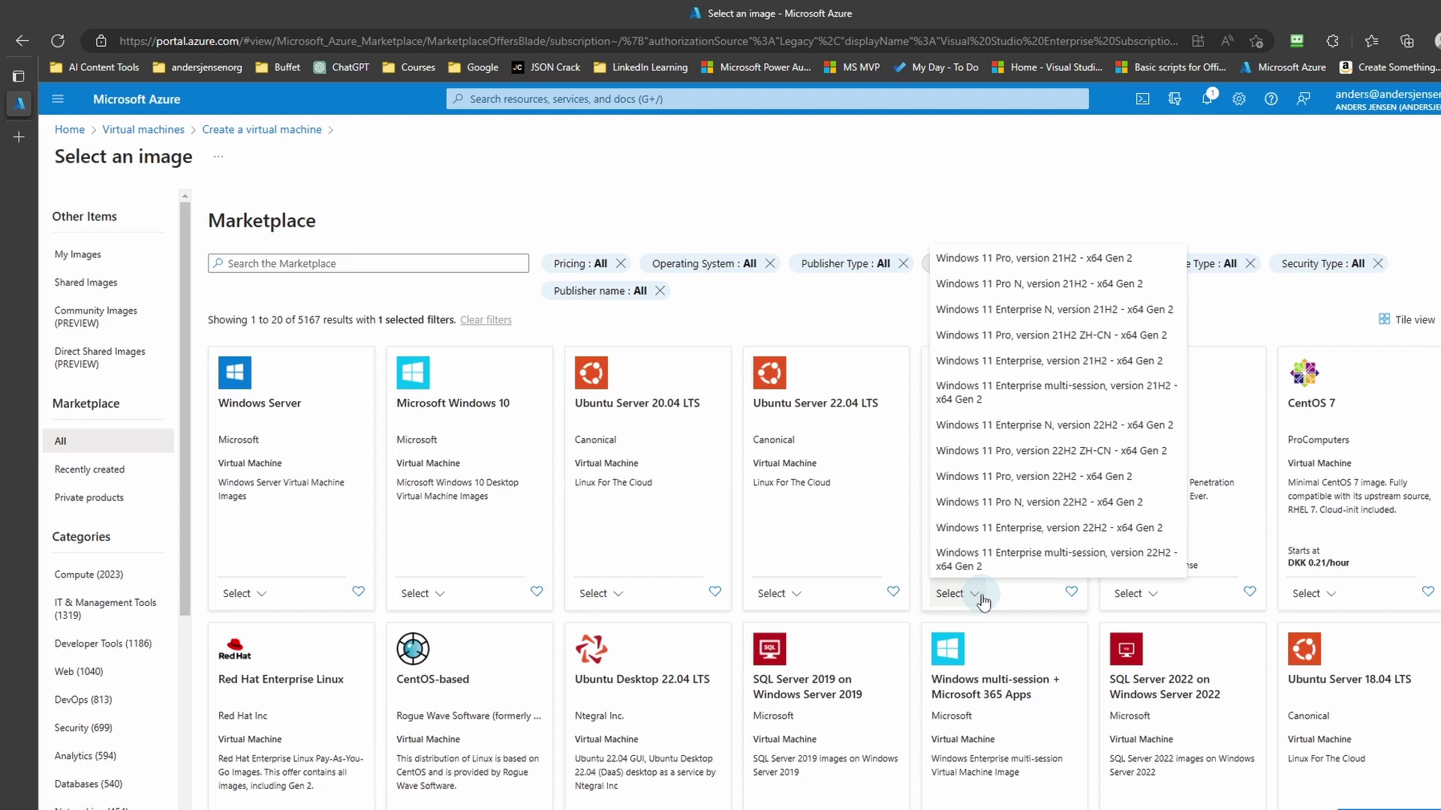
left_click(1155, 478)
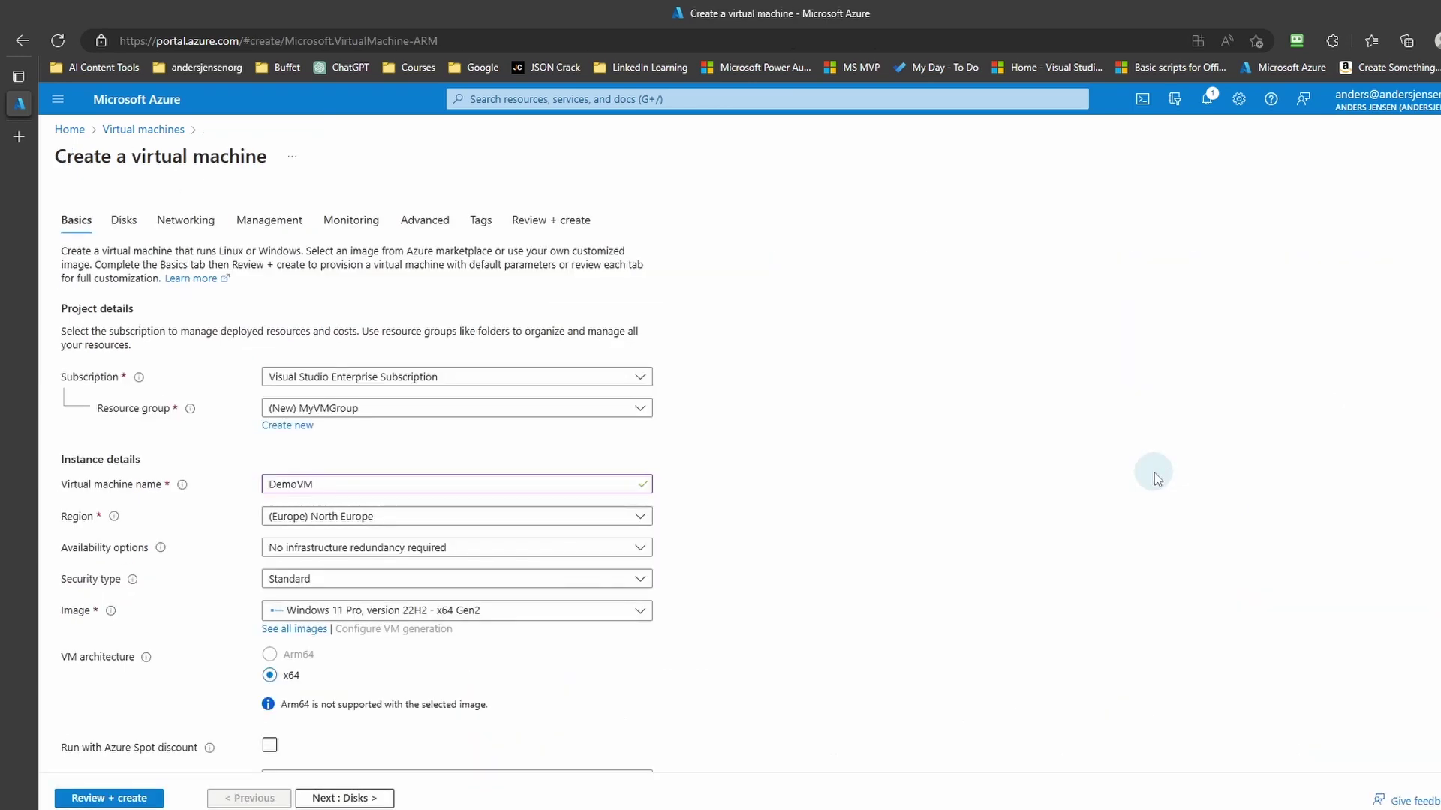
Step: Open the full VM size list and collapse then re-expand the Most used by Azure users group
scroll(1154, 473, "down", 3)
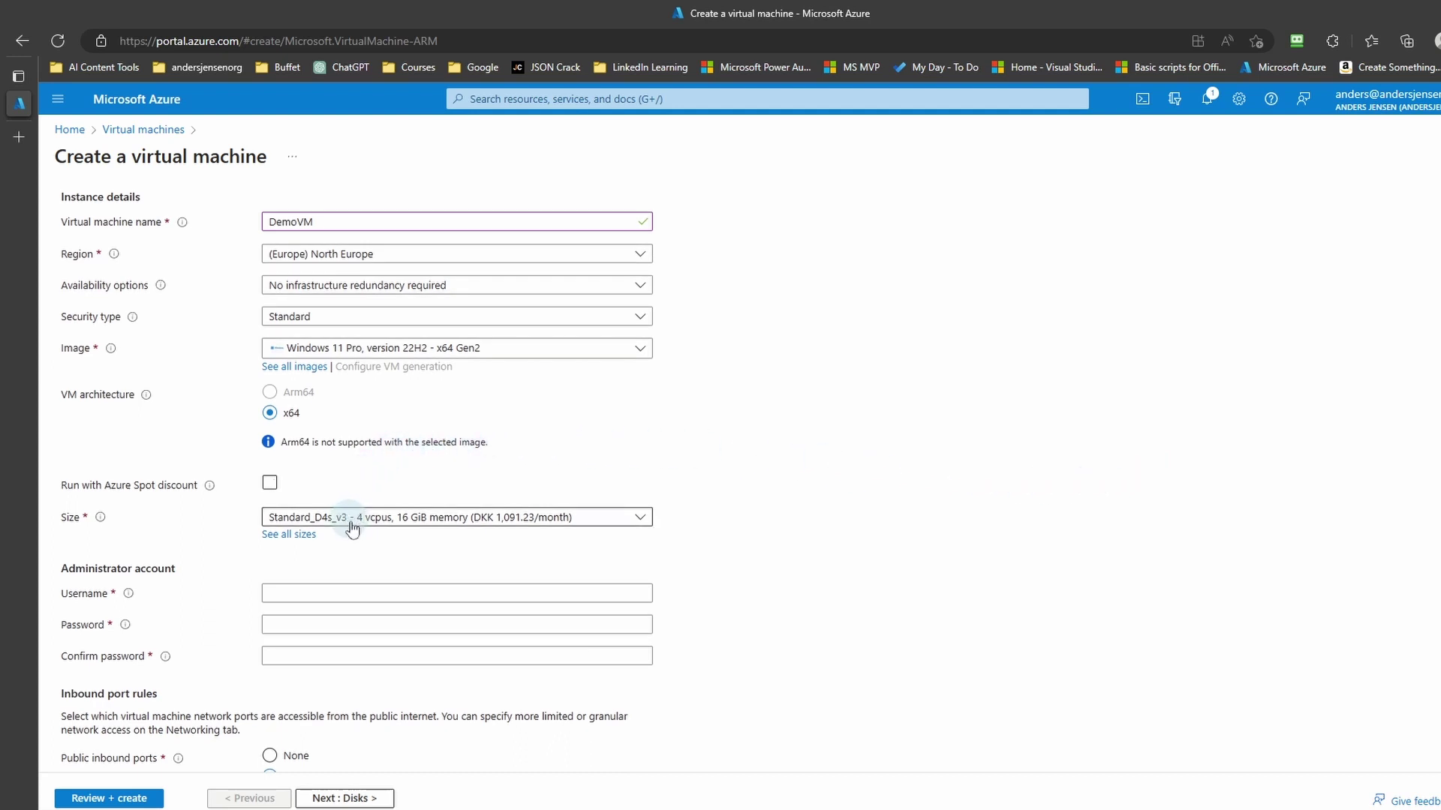
left_click(295, 535)
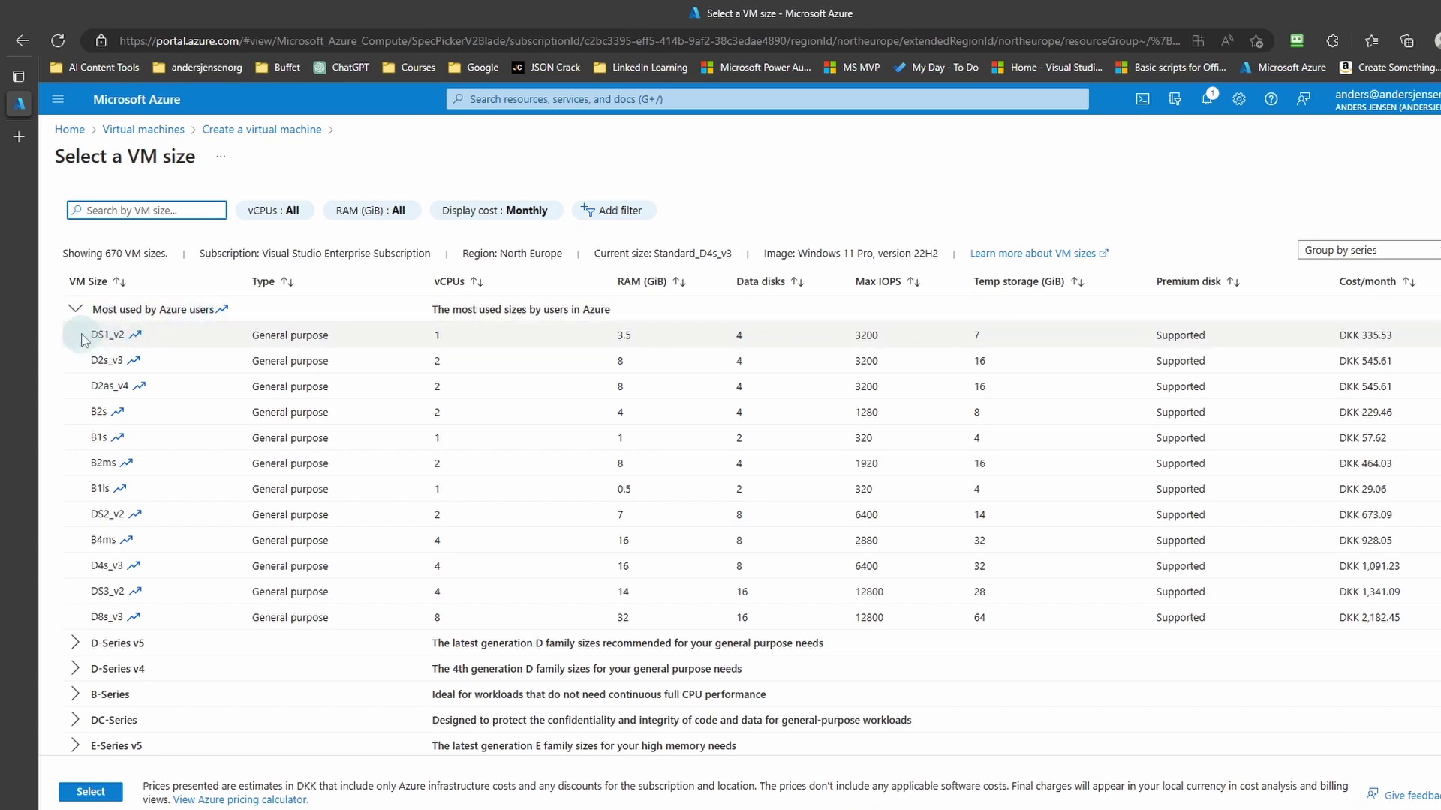
left_click(75, 308)
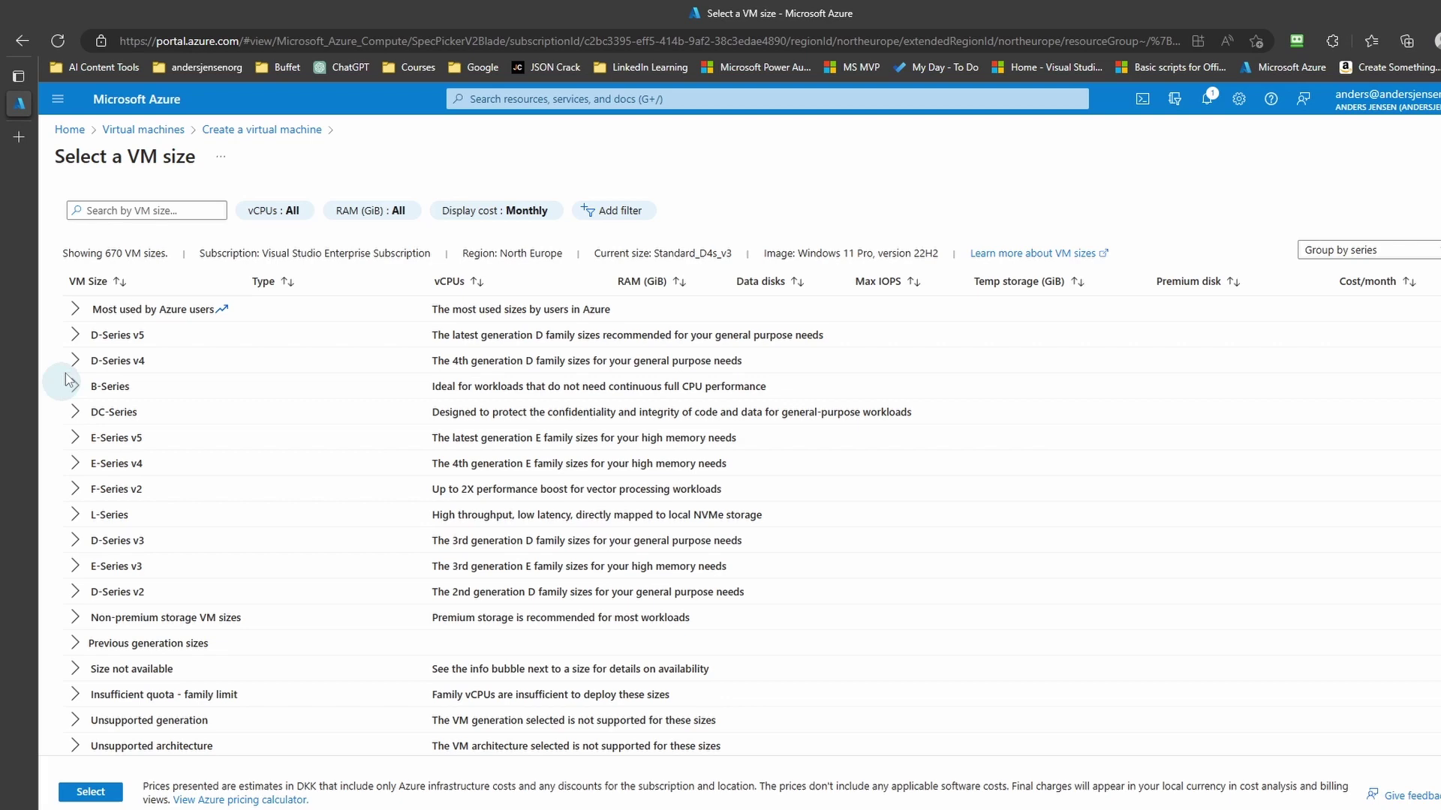
left_click(76, 309)
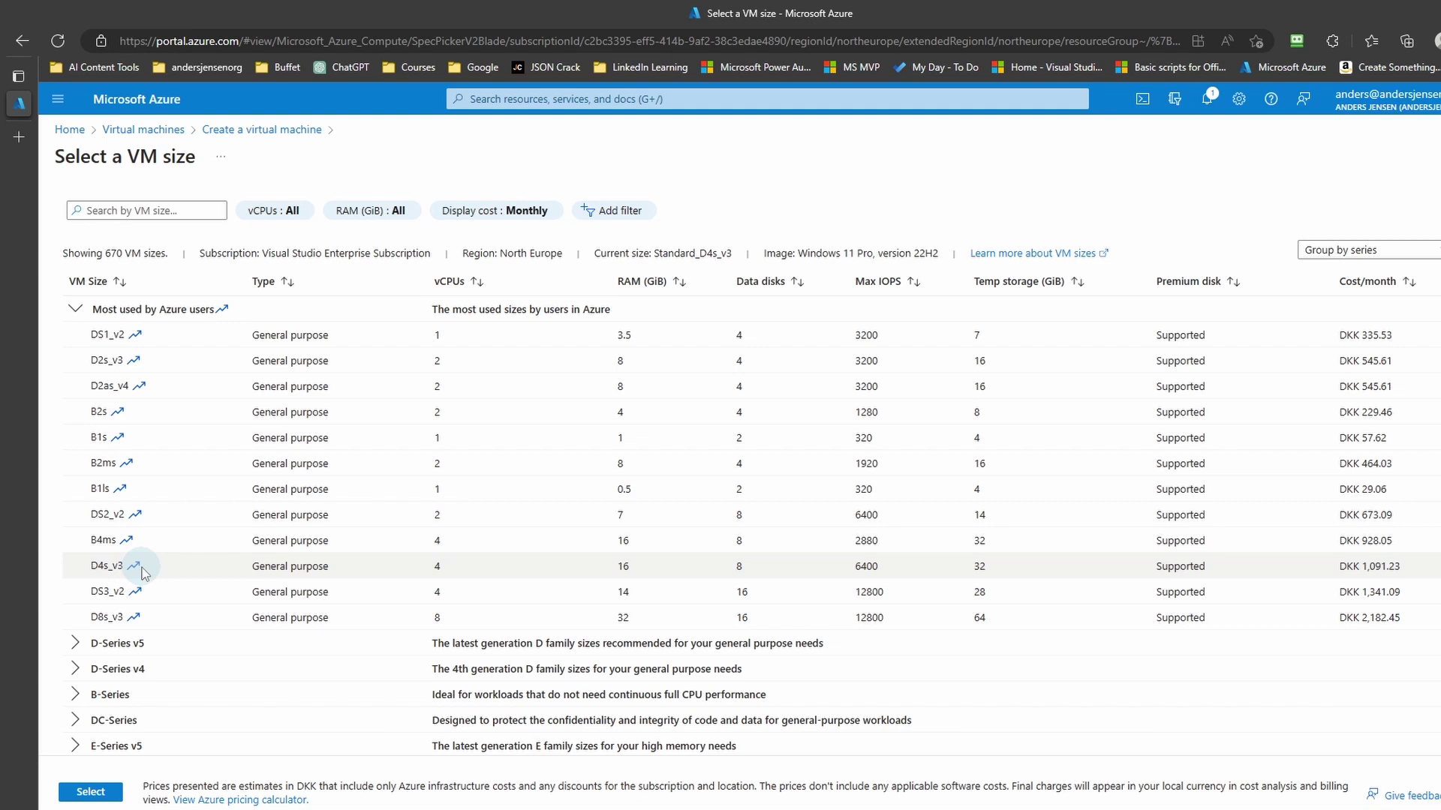
Step: Confirm the D4s_v3 size and enter the administrator username and password
left_click(91, 793)
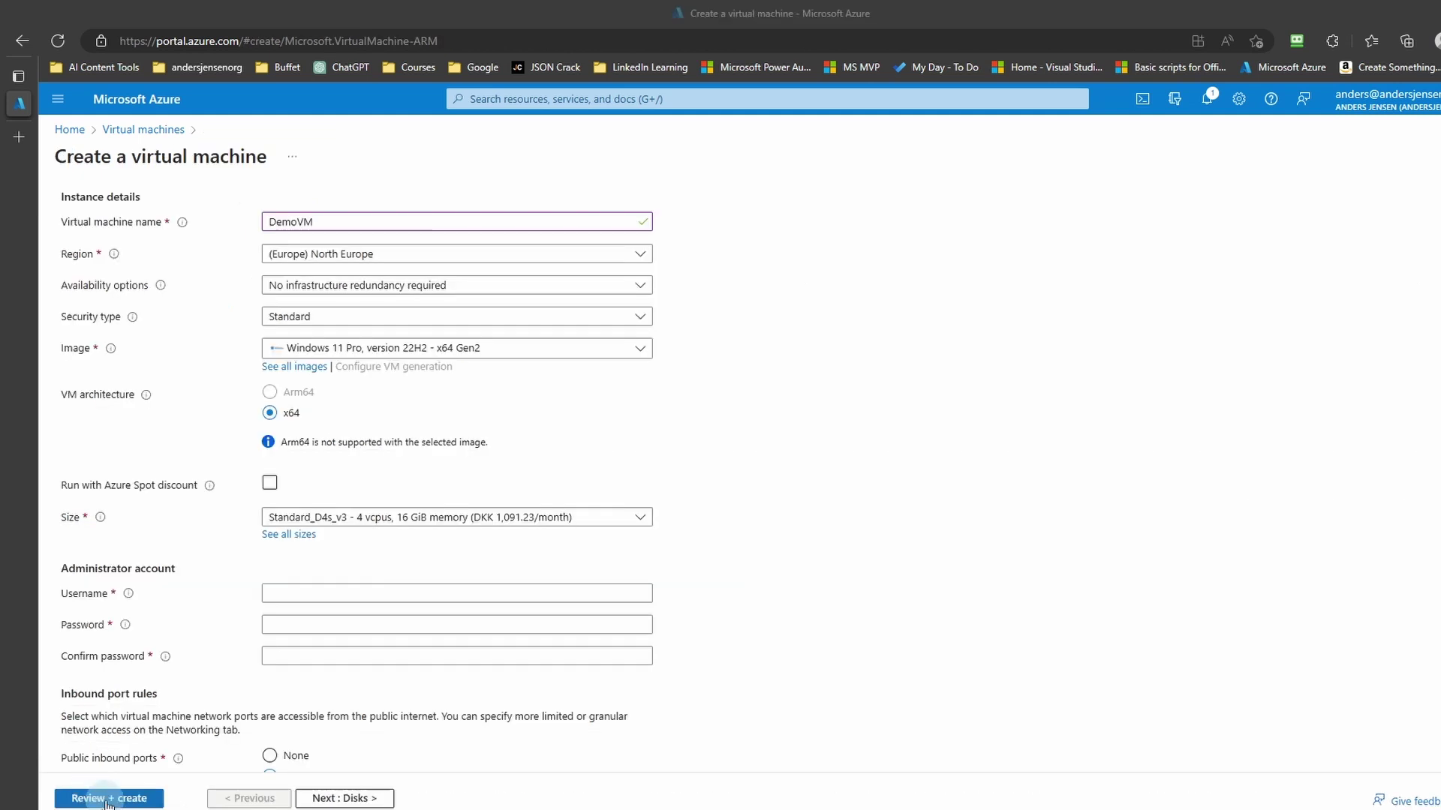
left_click(297, 592)
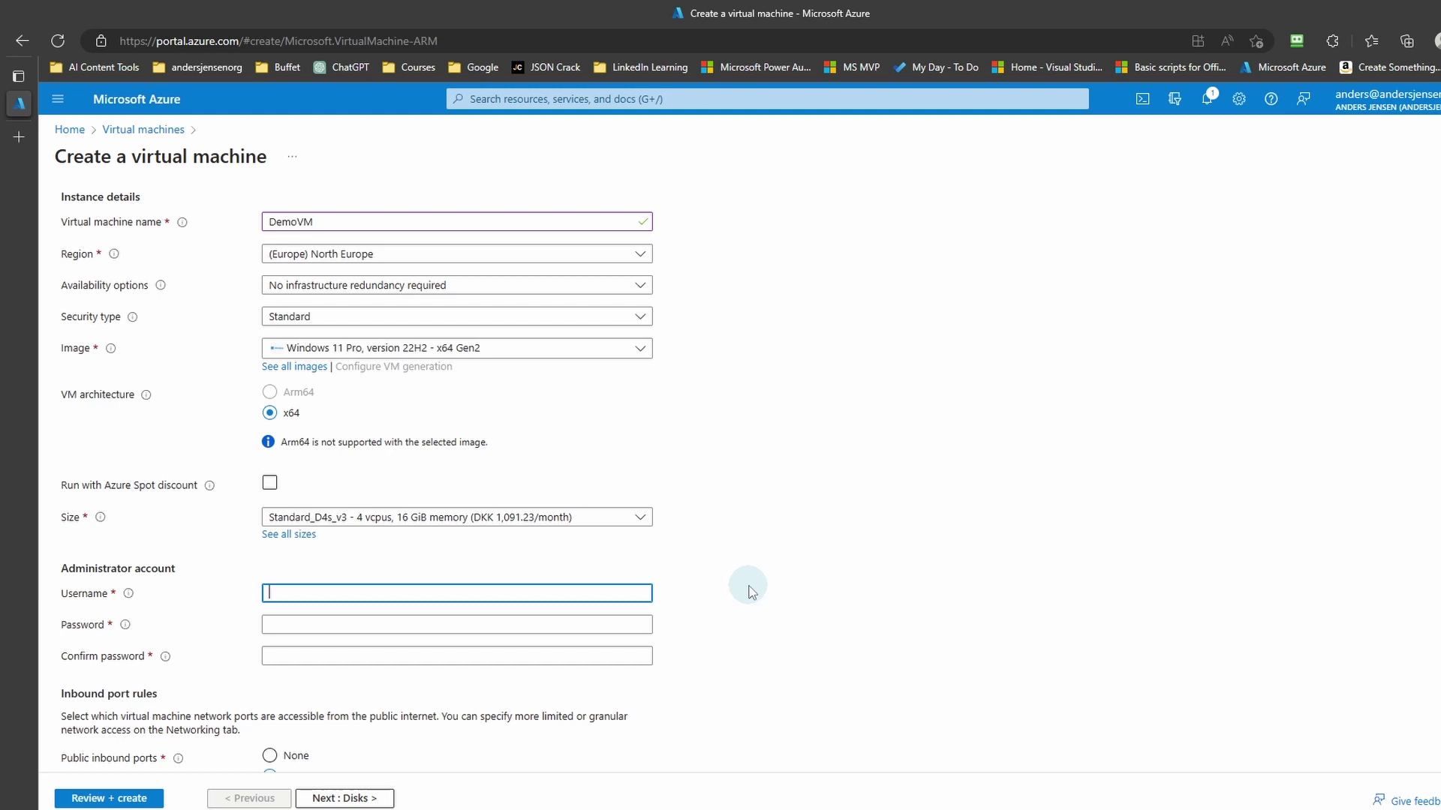
type("andersjensenorg")
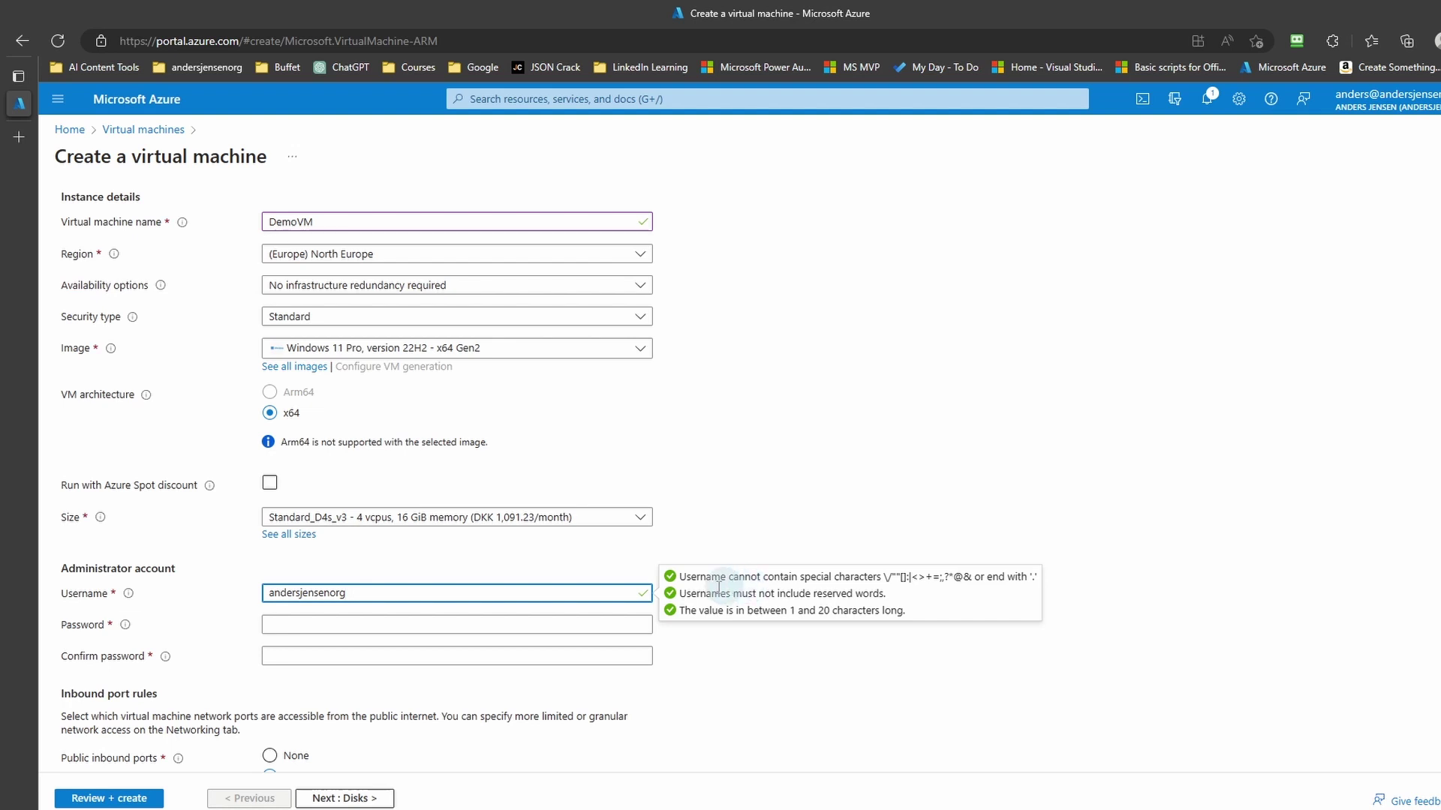
left_click(546, 623)
key("ctrl+v")
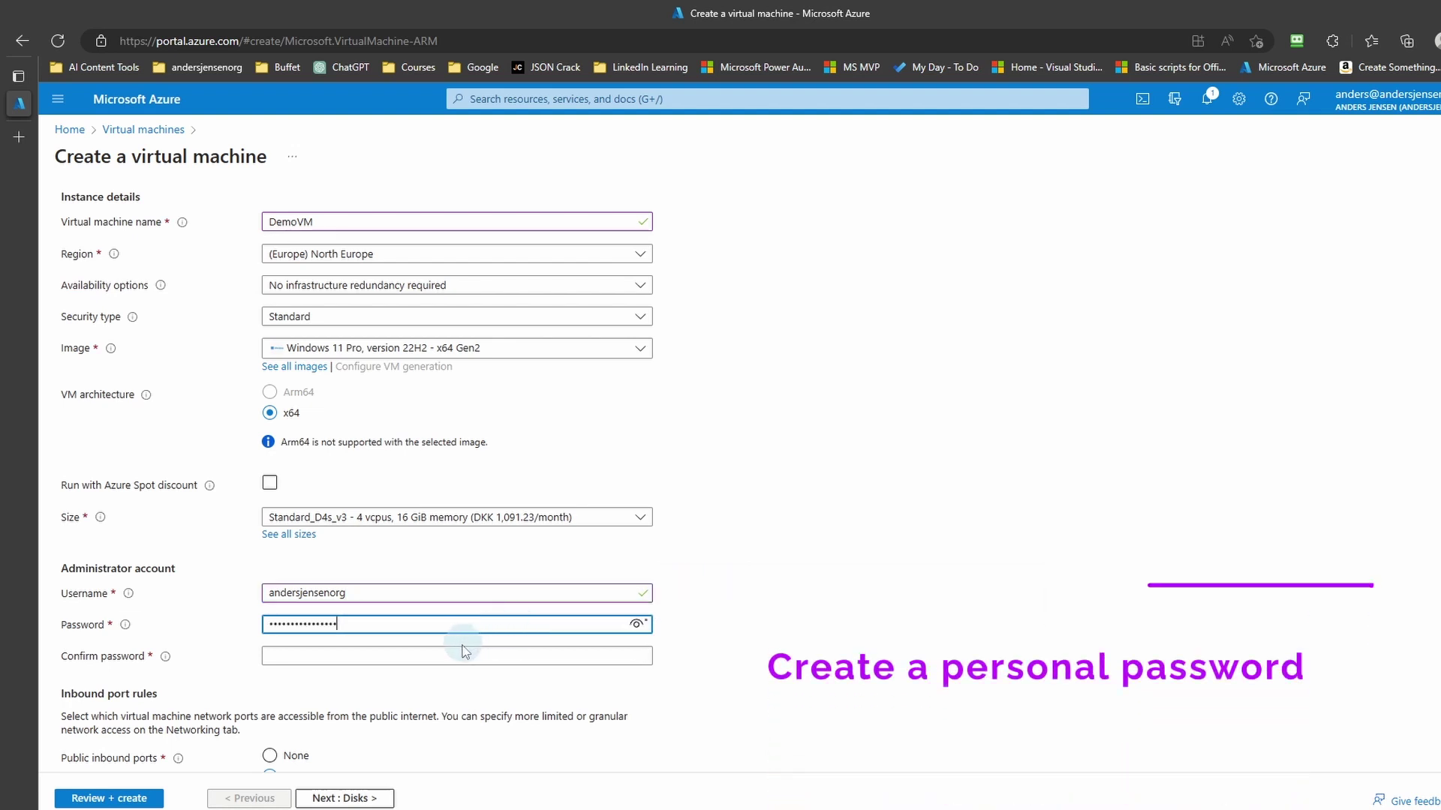
left_click(455, 654)
key("ctrl+v")
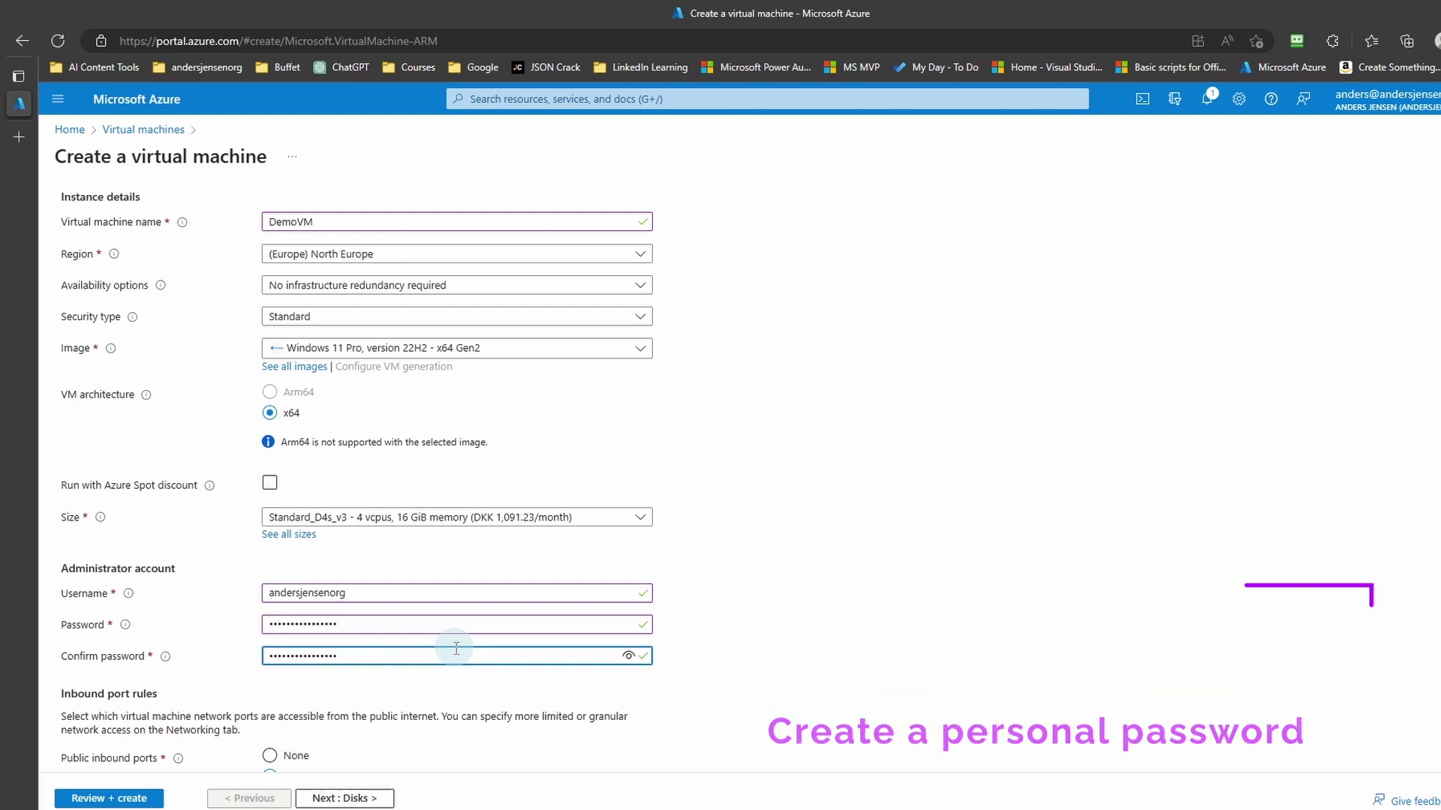
Step: Allow HTTP (80) and RDP (3389) inbound ports and confirm the eligible Windows licence
scroll(452, 649, "down", 1)
scroll(450, 650, "down", 1)
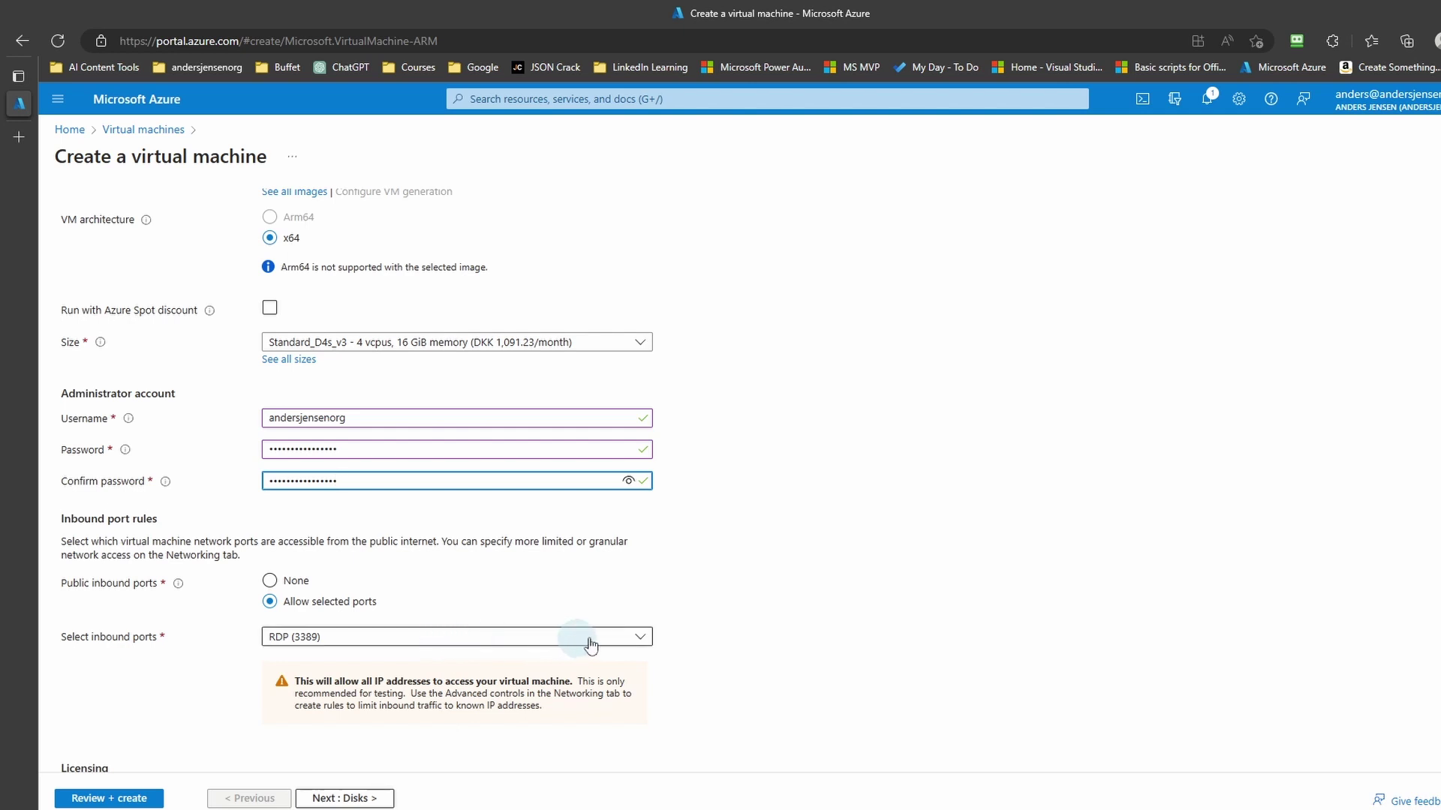
left_click(642, 636)
left_click(640, 640)
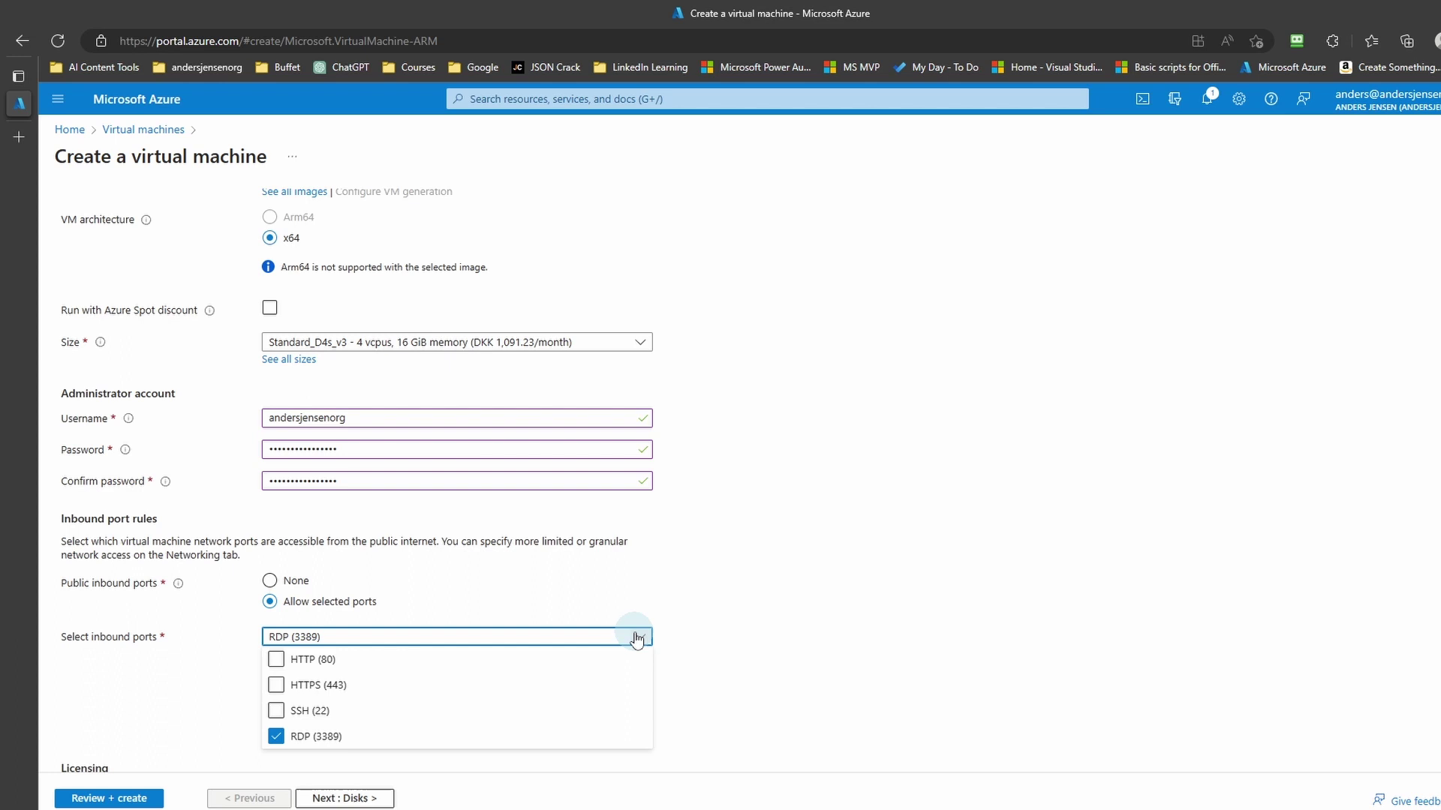
left_click(277, 661)
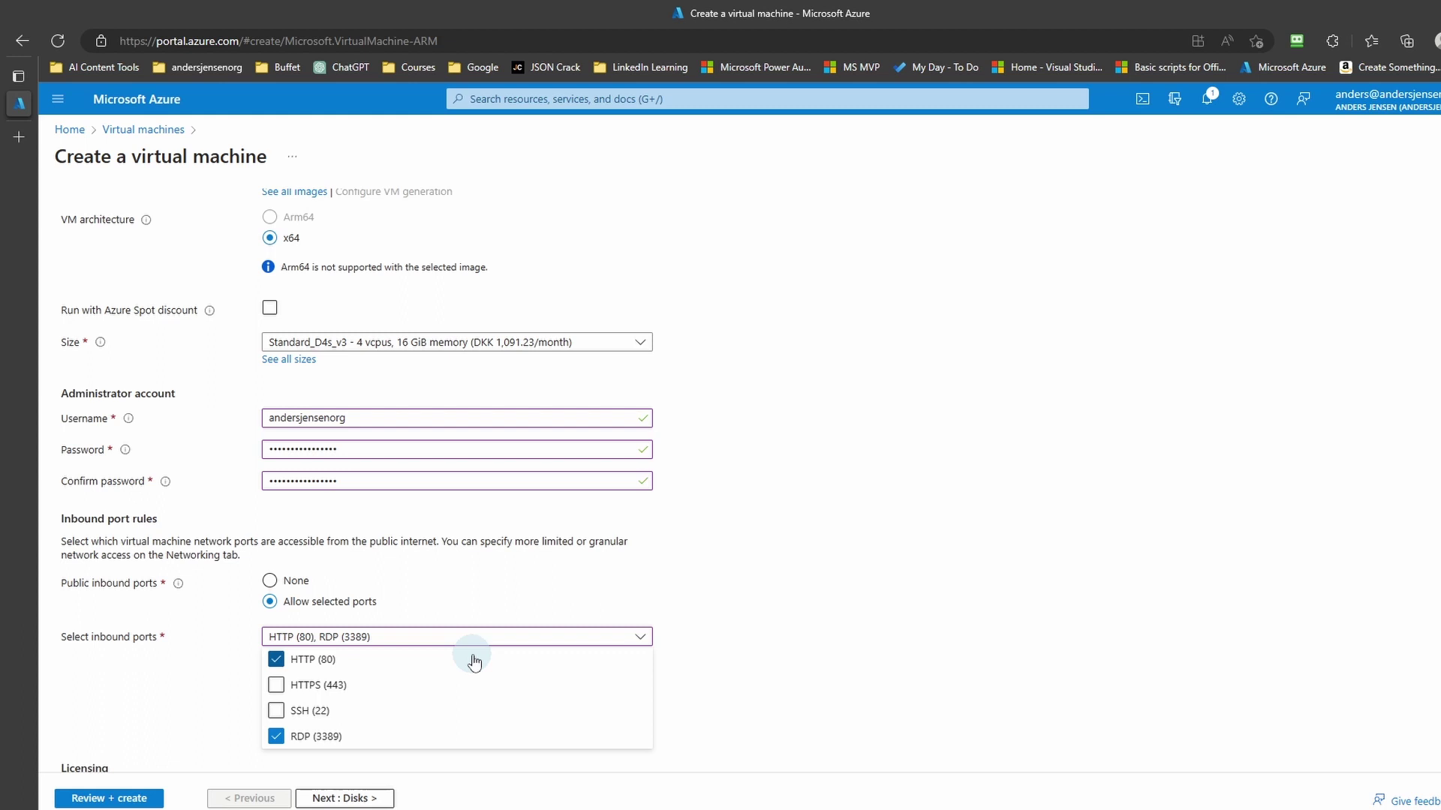
left_click(716, 653)
scroll(710, 657, "down", 2)
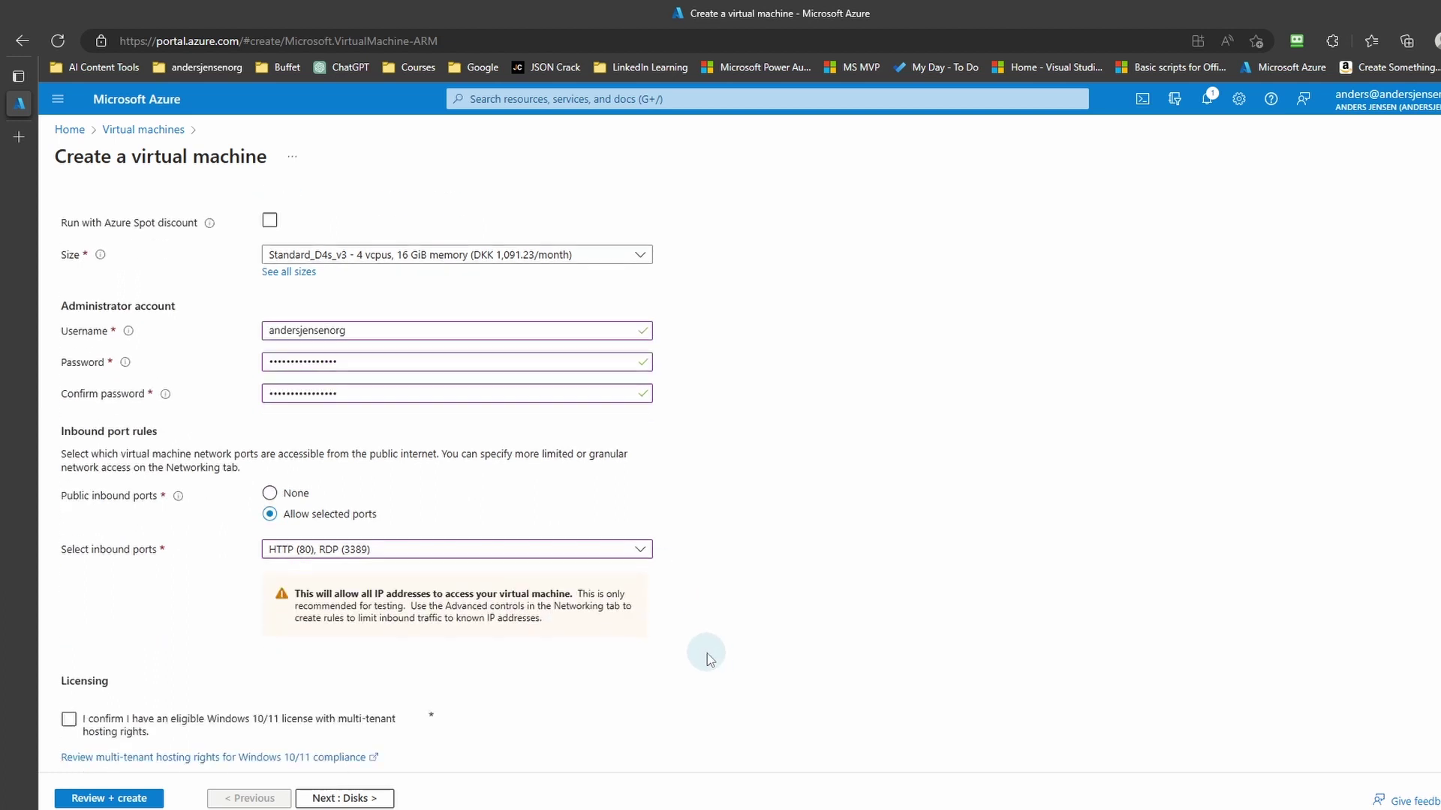
left_click(69, 685)
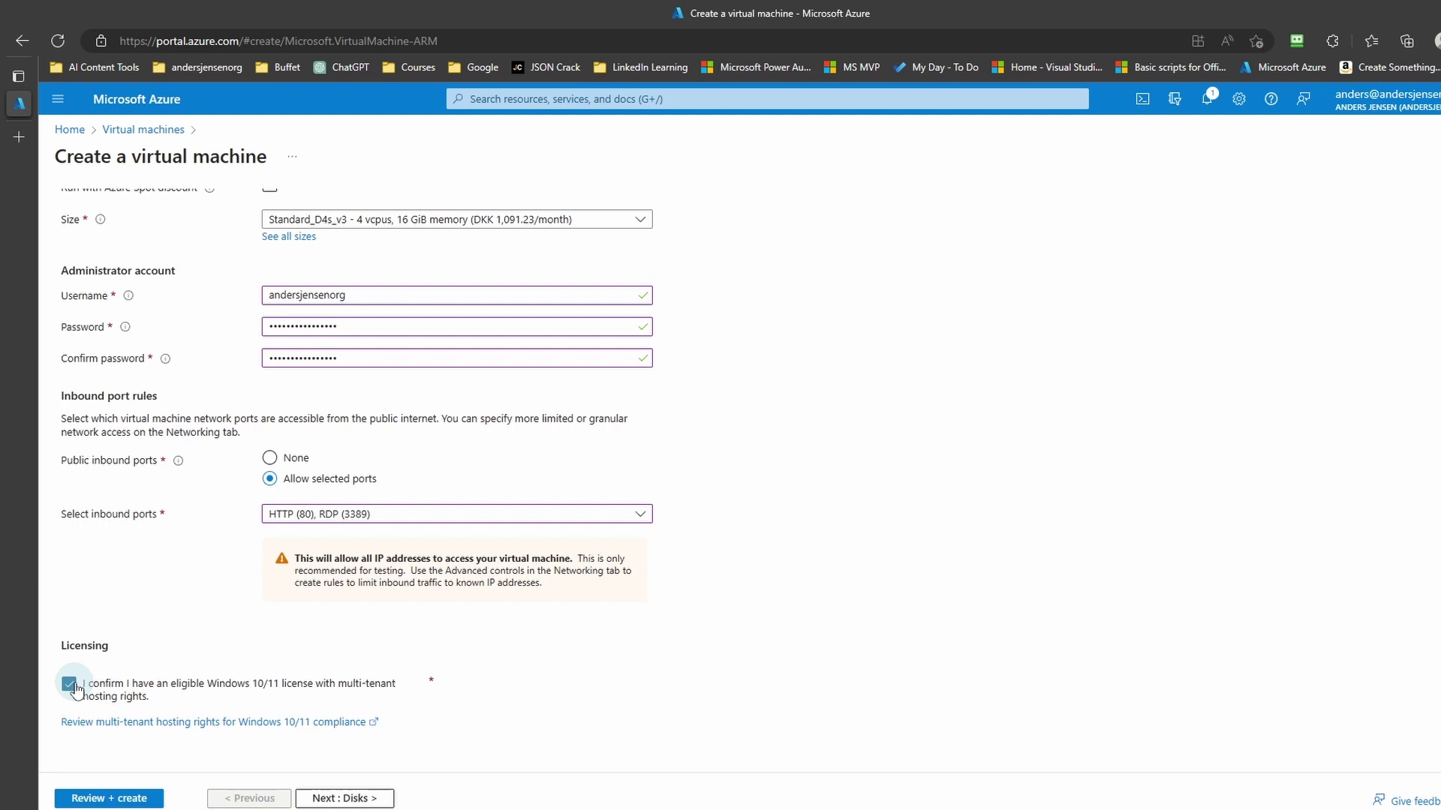
Step: Validate the DemoVM settings with Review + create, then create and deploy it
left_click(119, 799)
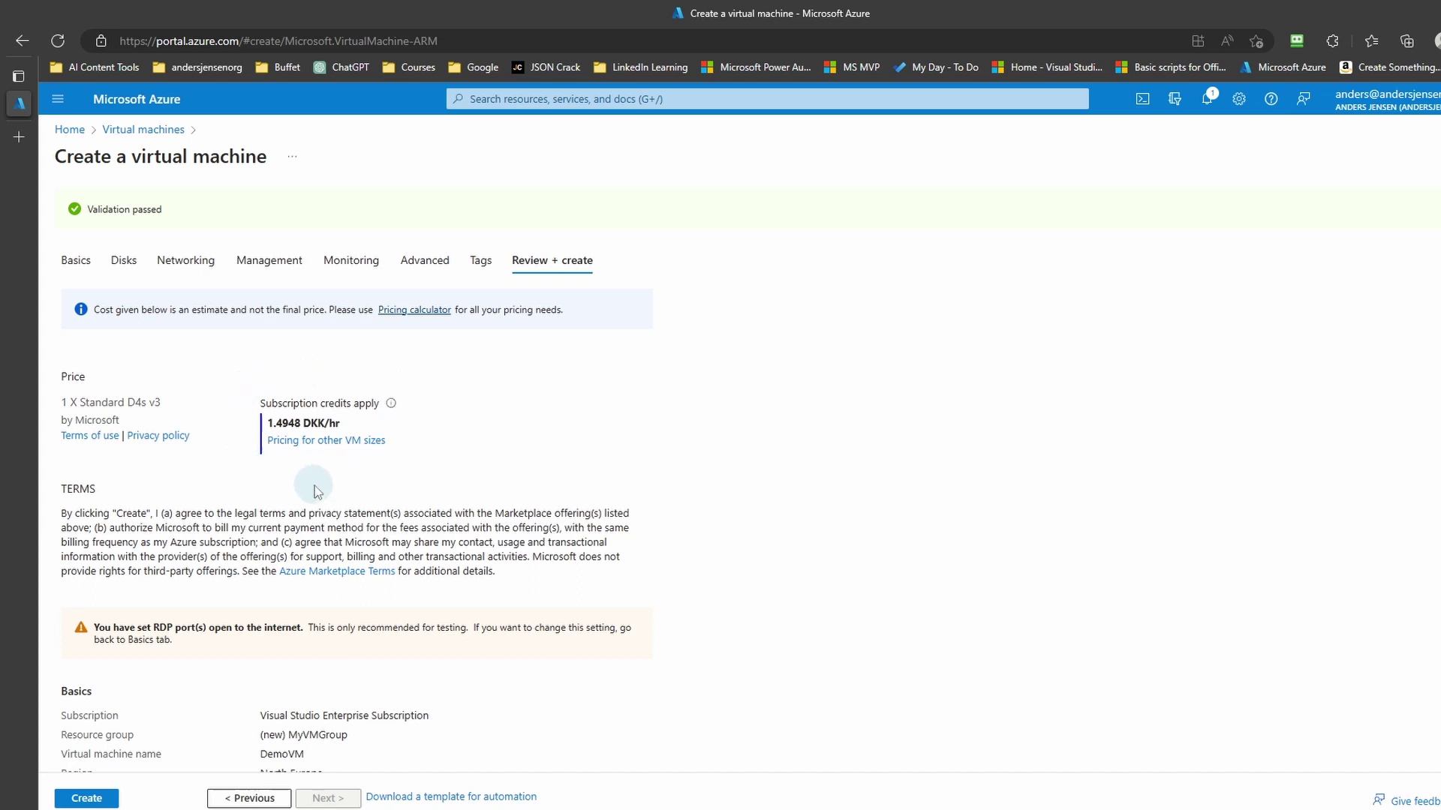
left_click(96, 800)
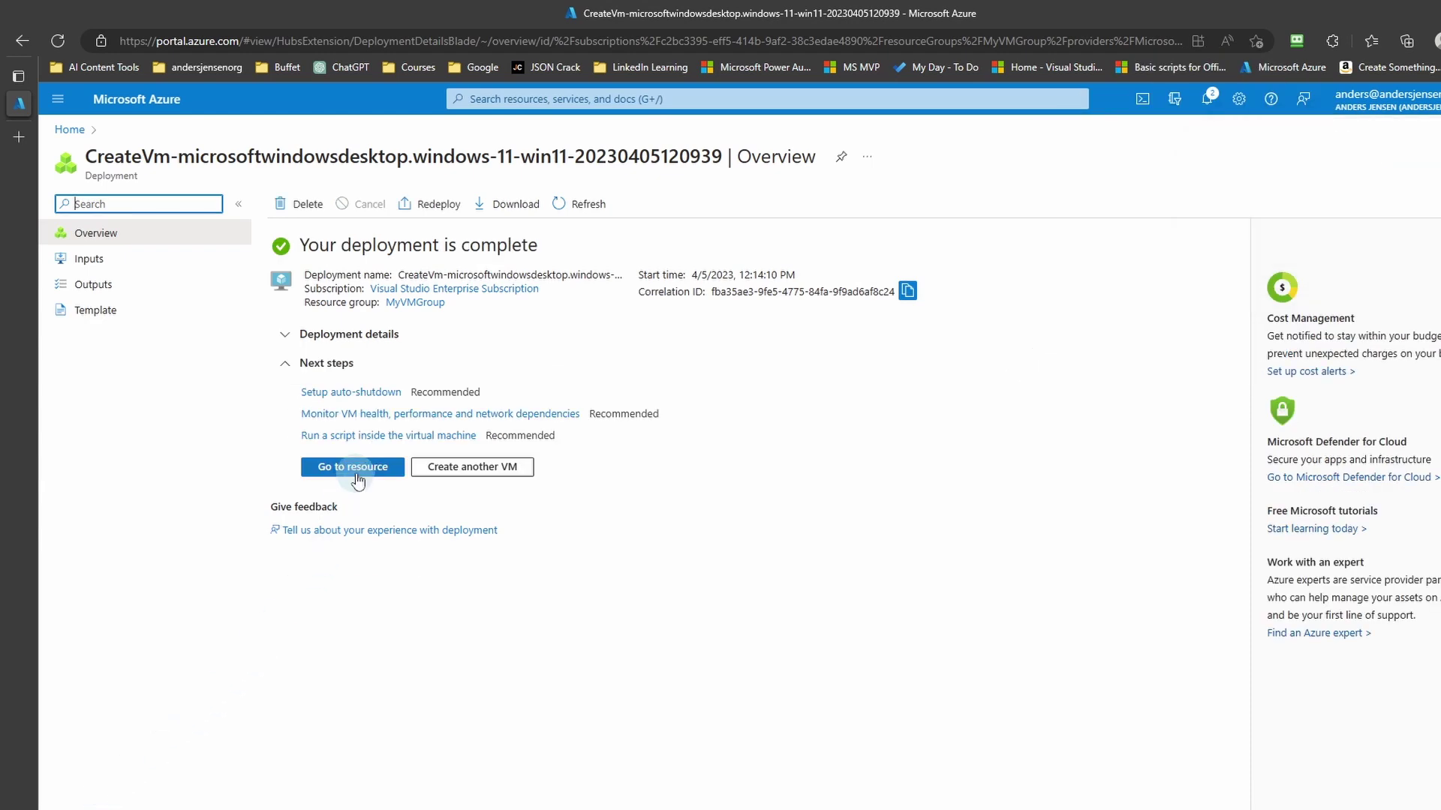
Step: Download DemoVM.rdp from the VM's RDP Connect page and keep the download
left_click(352, 466)
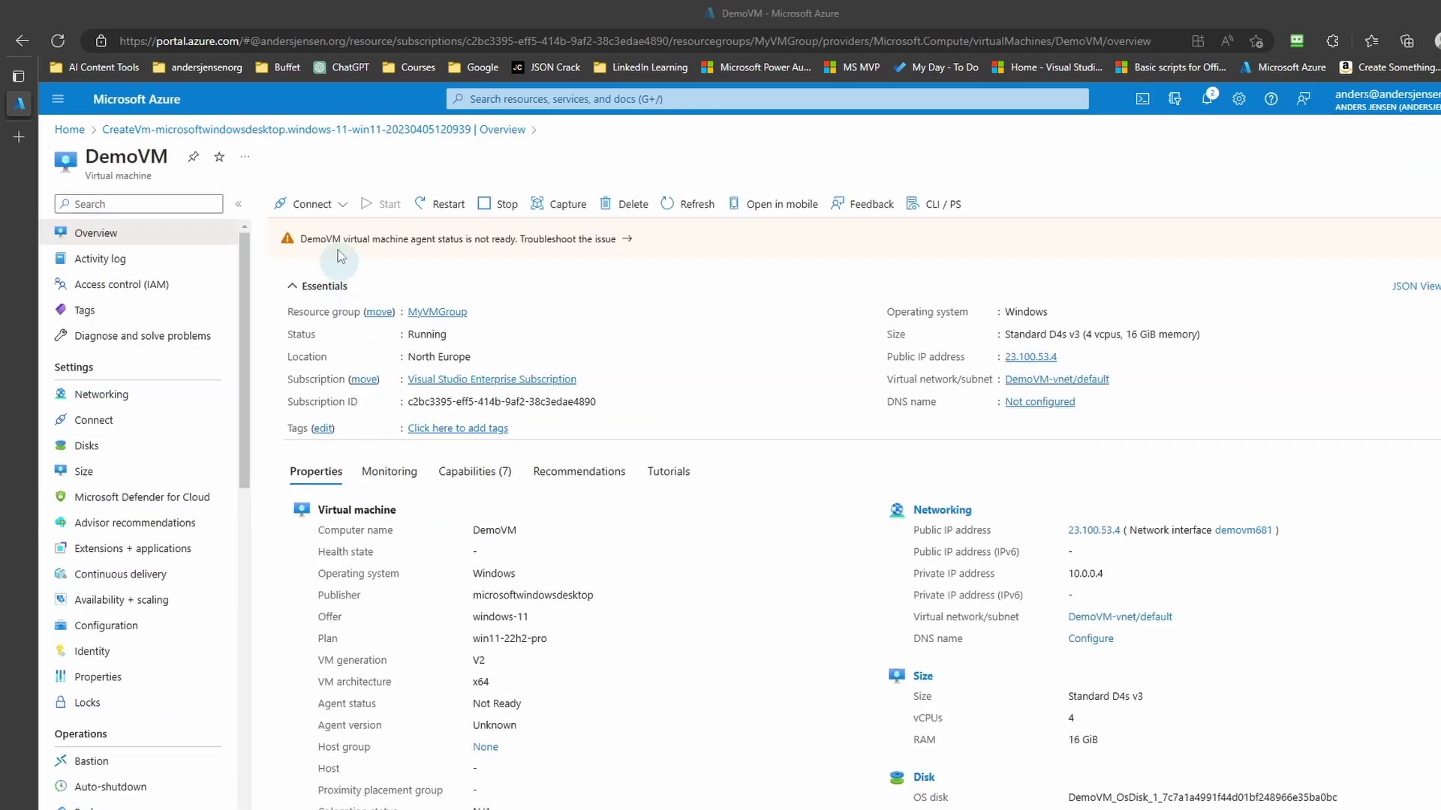
left_click(338, 207)
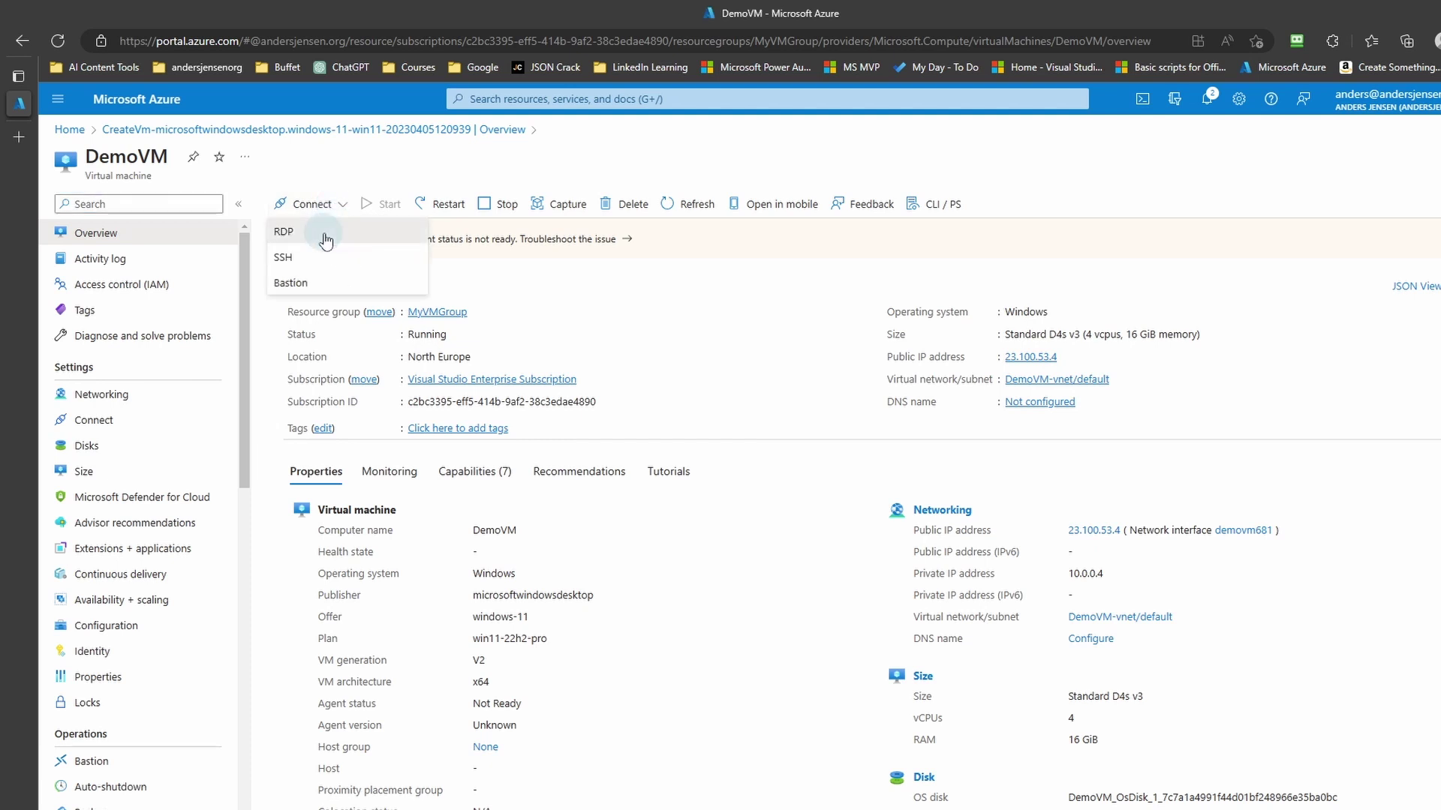
left_click(327, 237)
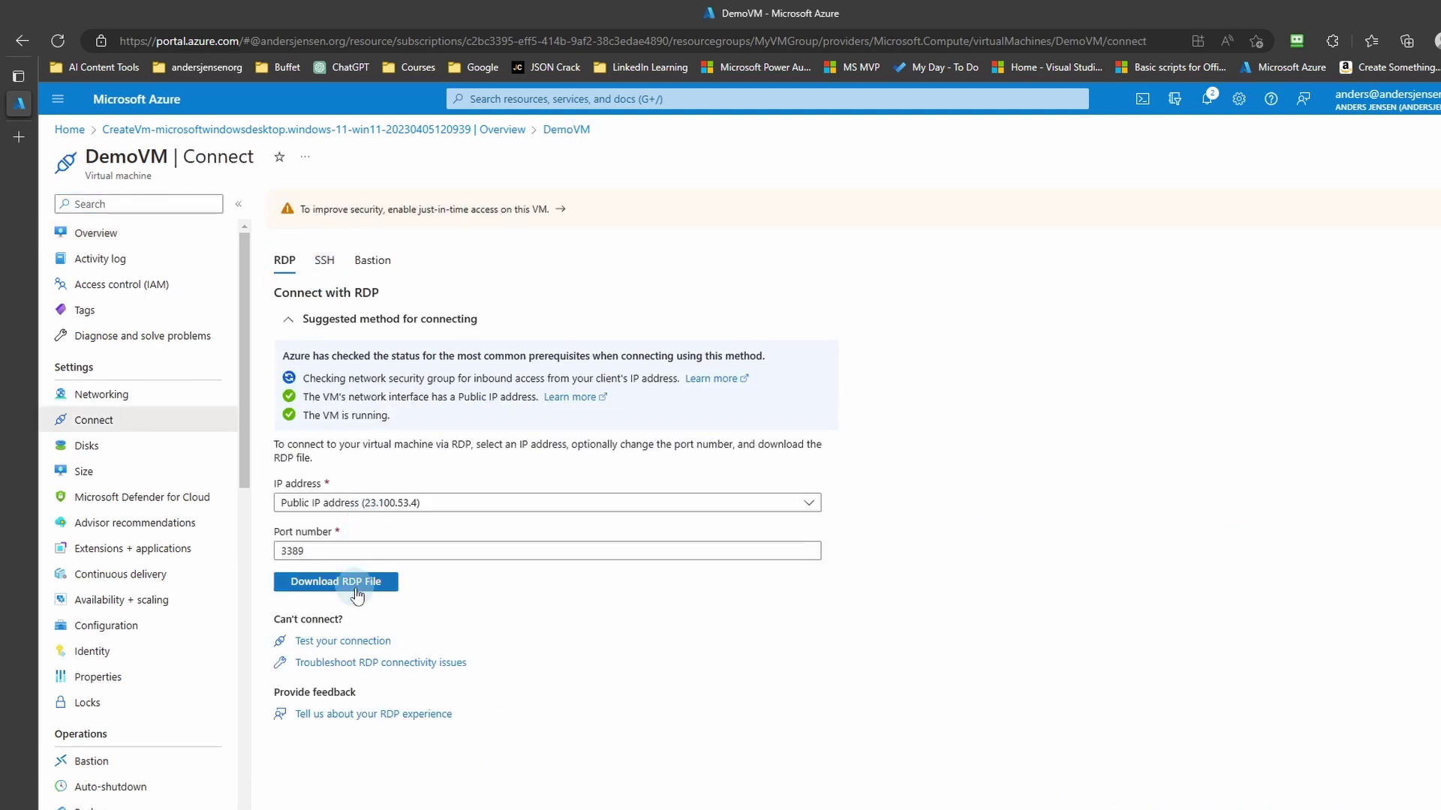
left_click(357, 593)
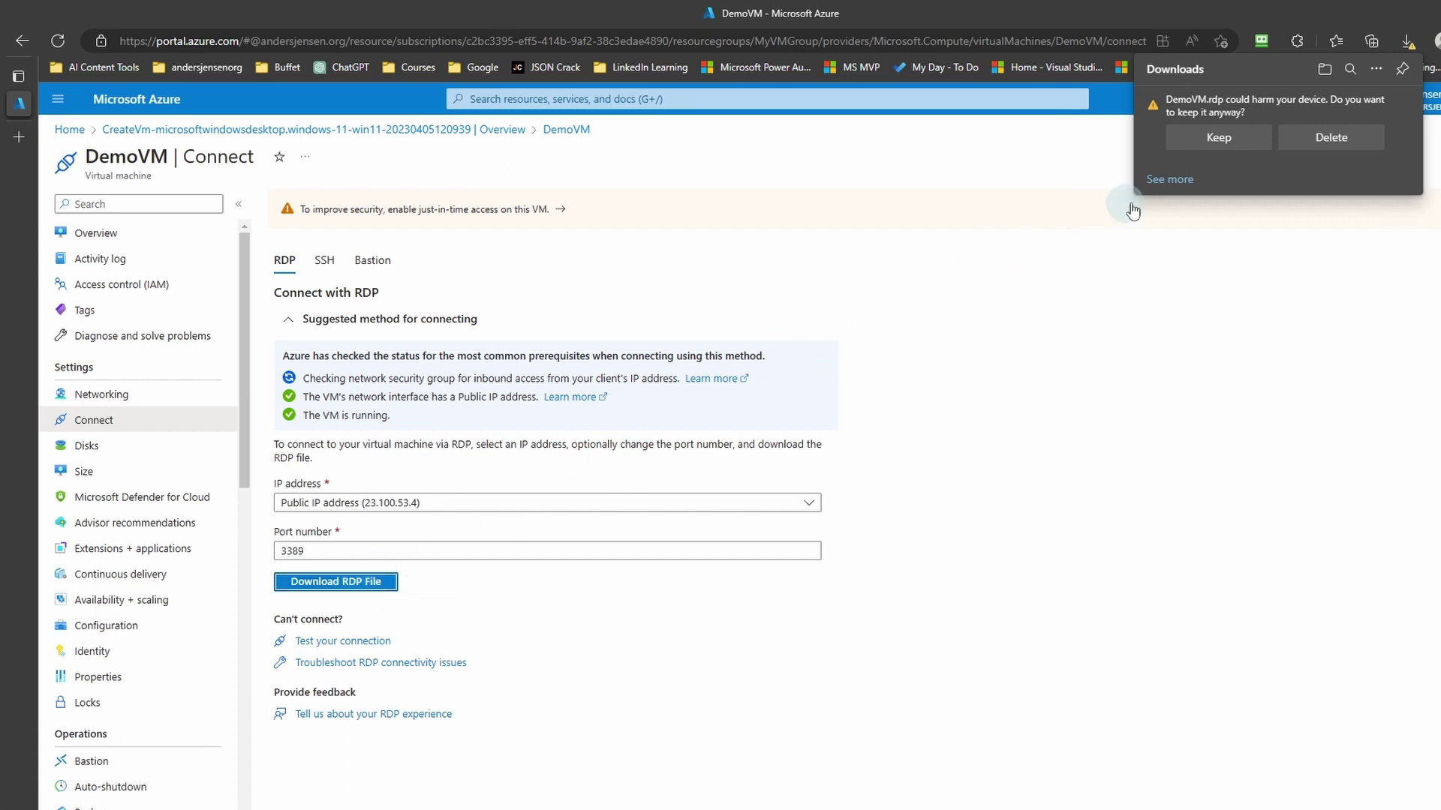
left_click(1229, 138)
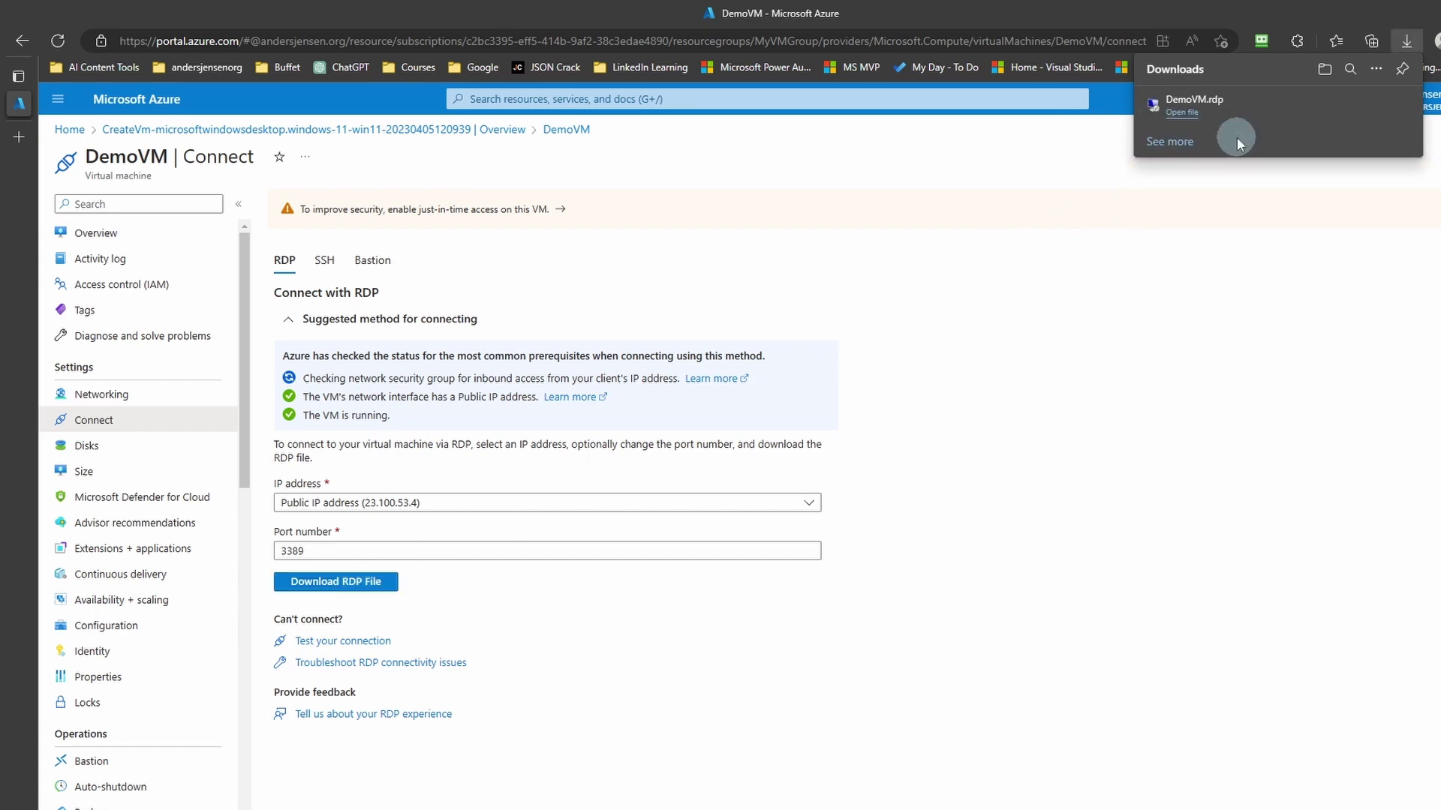
Step: Move DemoVM.rdp from Downloads to the desktop and launch it
left_click(1324, 72)
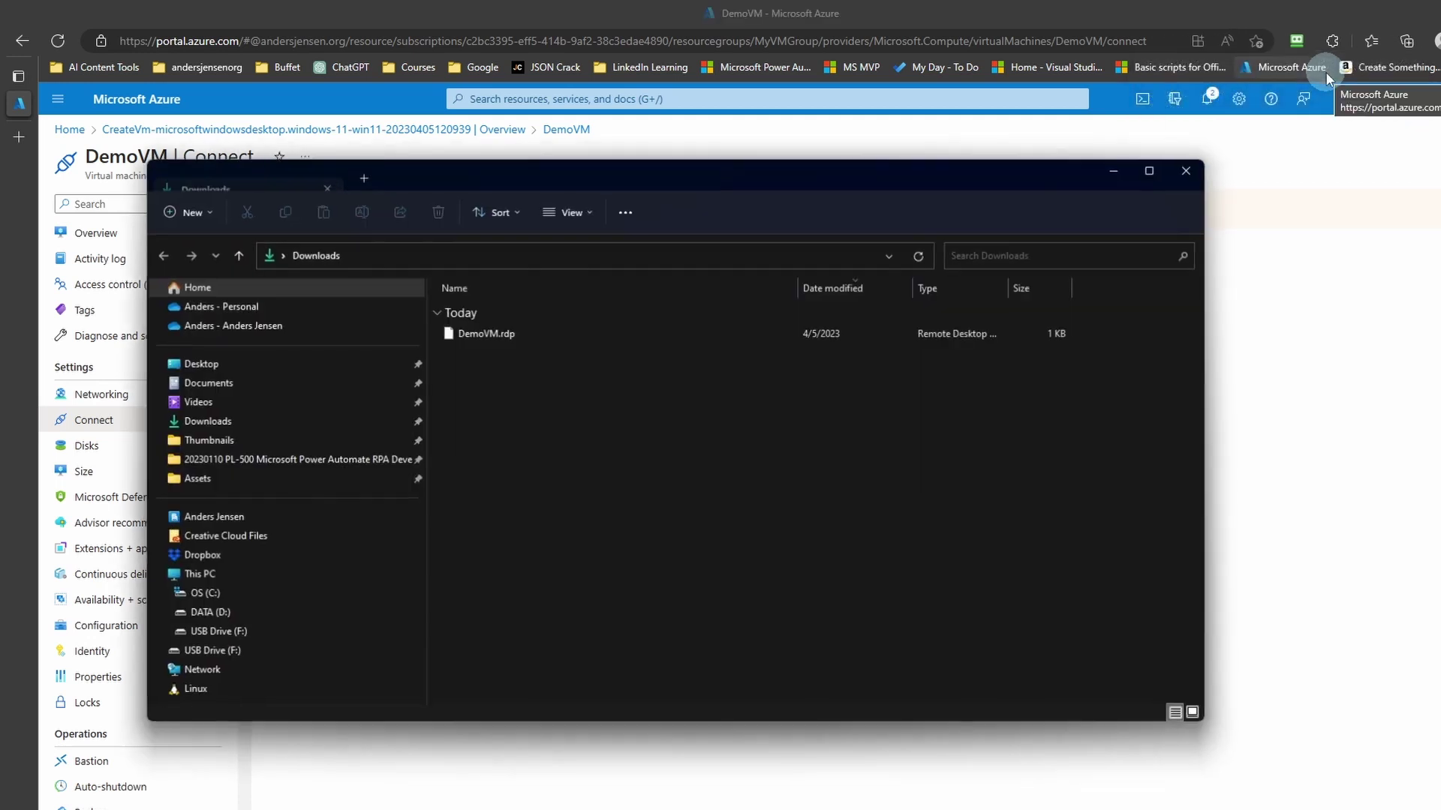
left_click(471, 334)
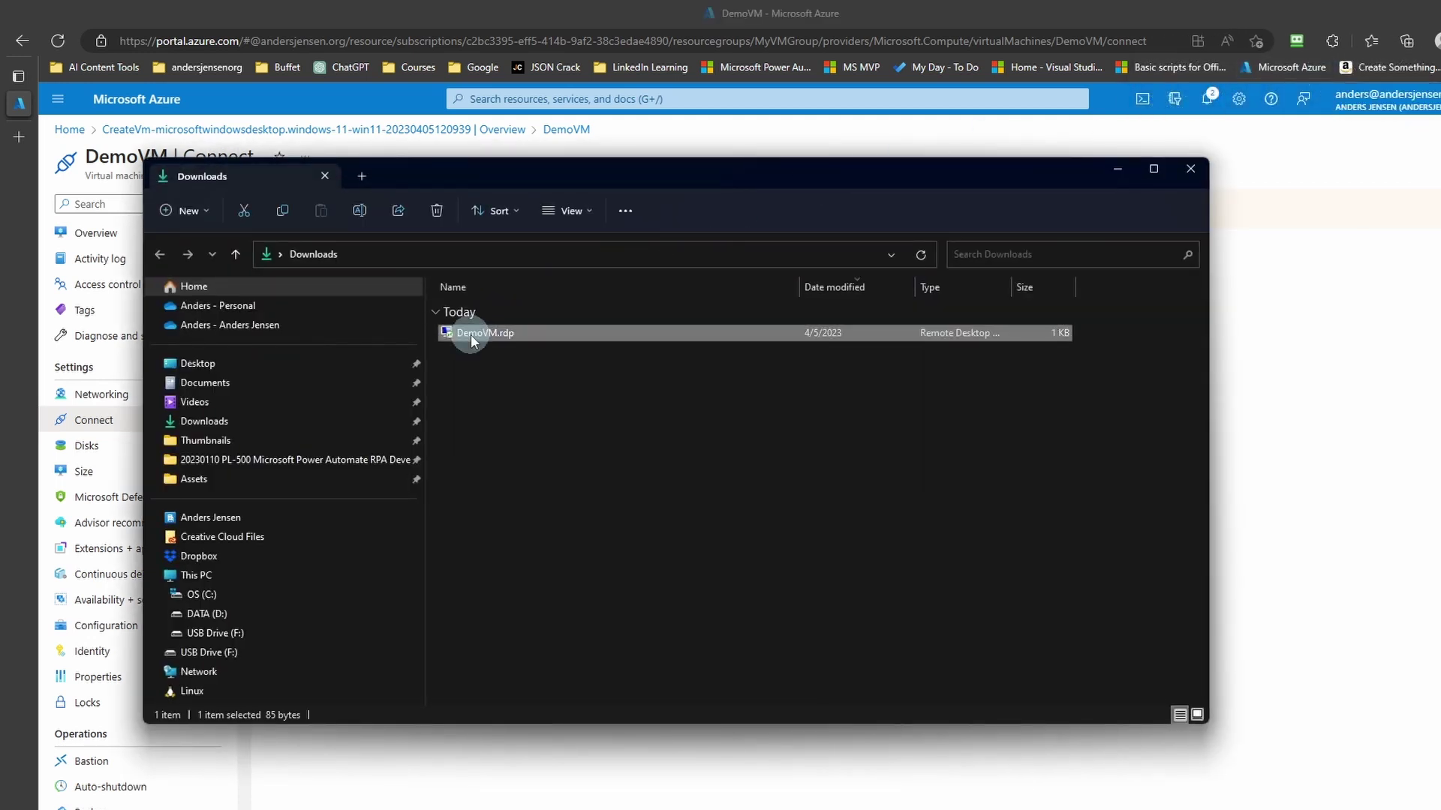
key("ctrl+x")
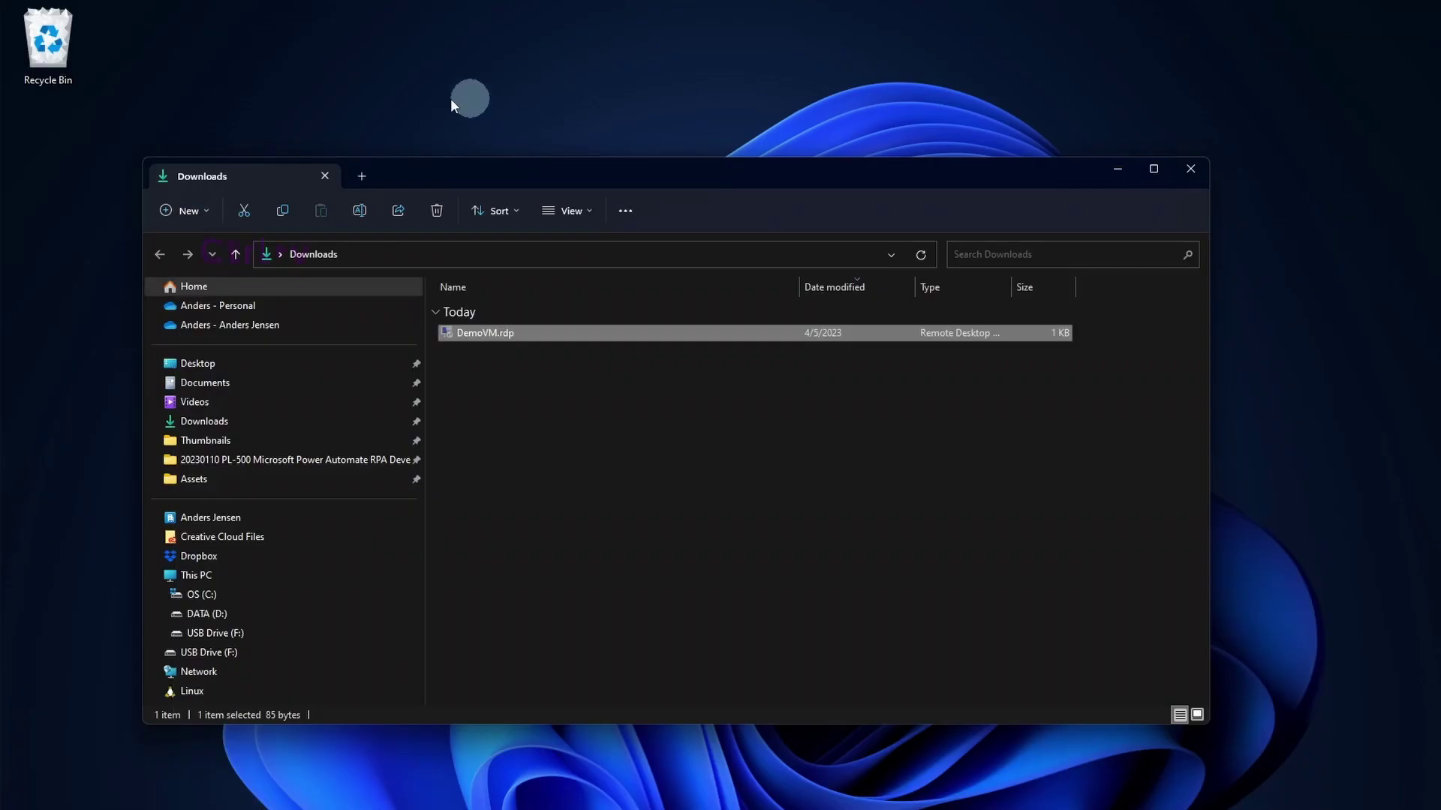
left_click(336, 79)
key("ctrl+v")
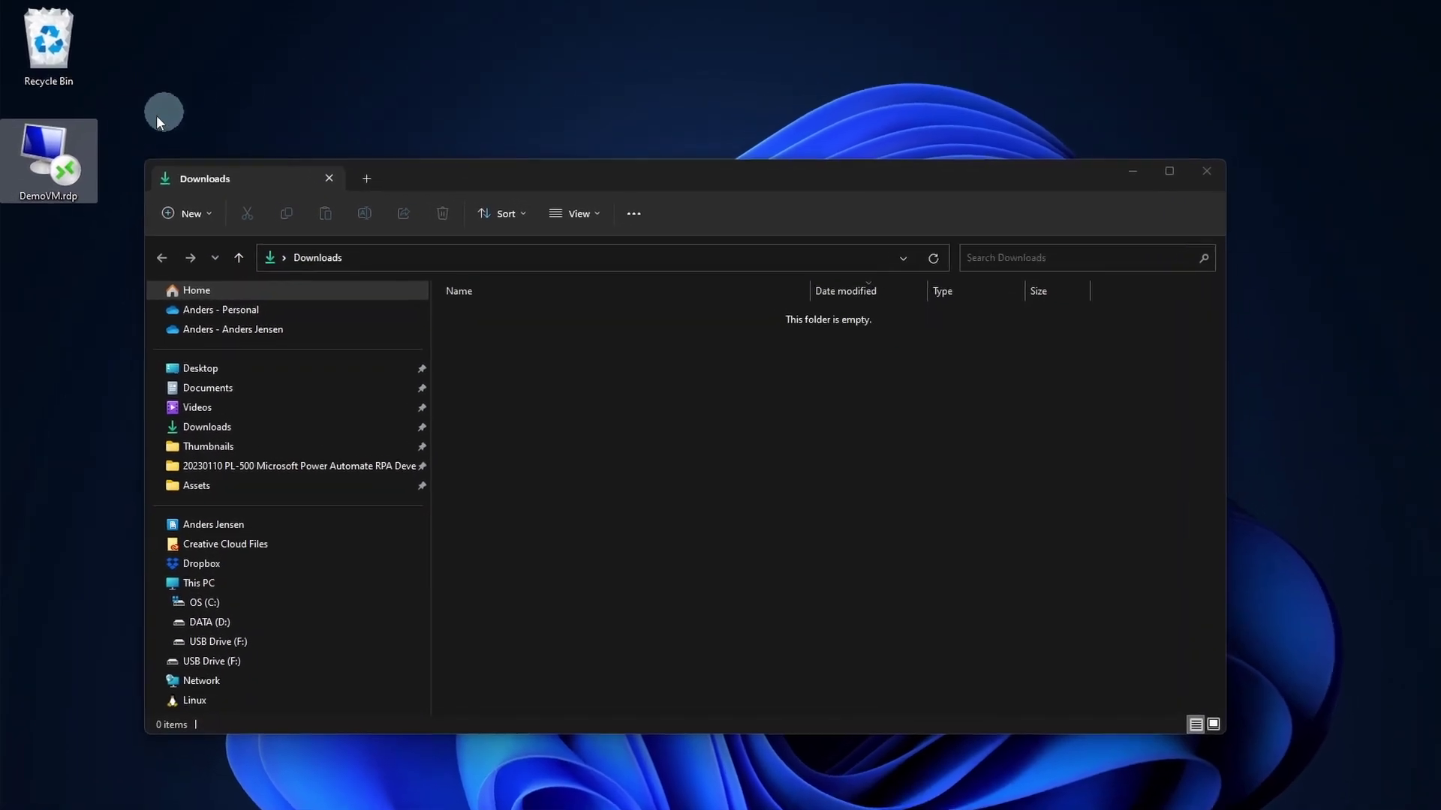
double_click(53, 154)
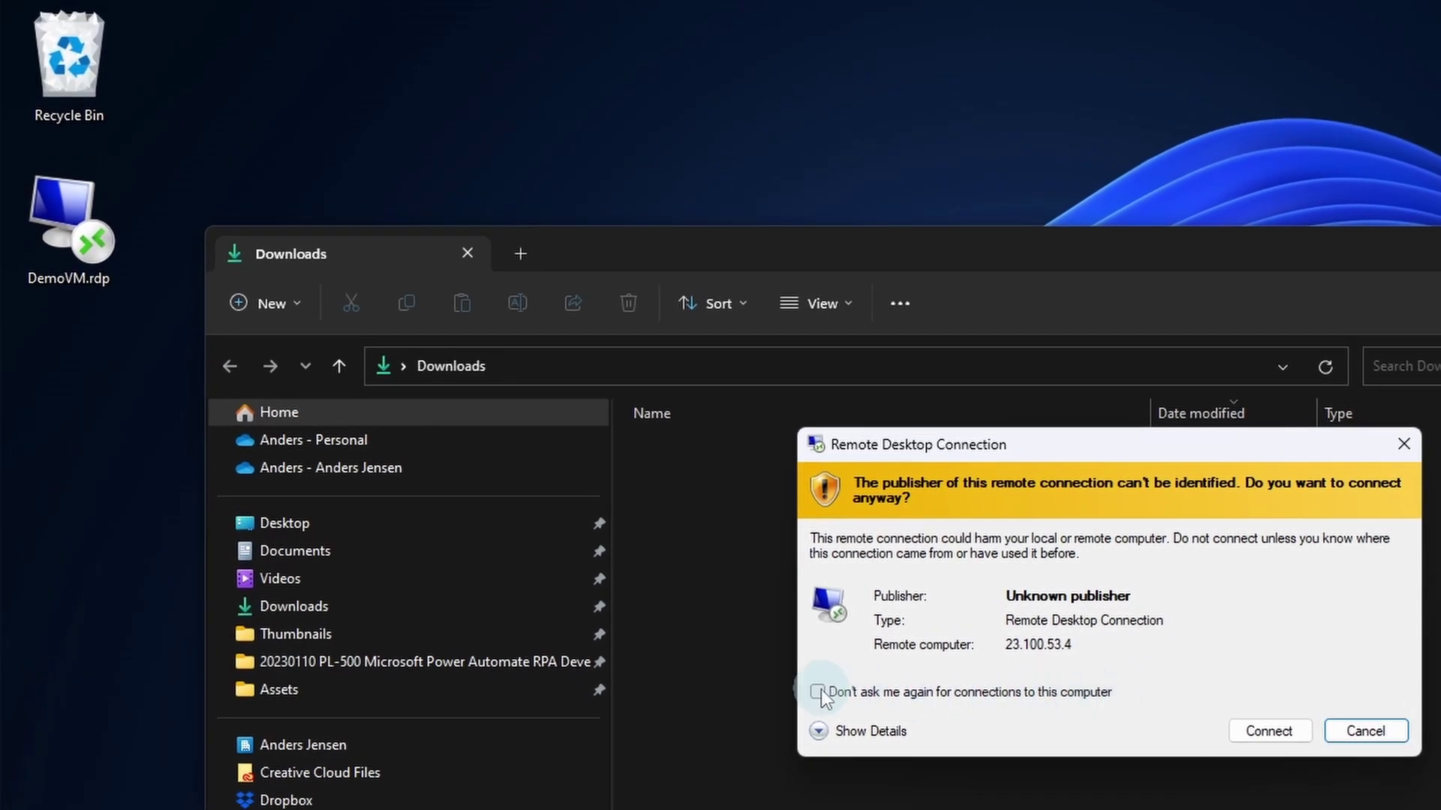
Step: Stop future publisher warnings, connect, and submit the administrator username and password
left_click(817, 692)
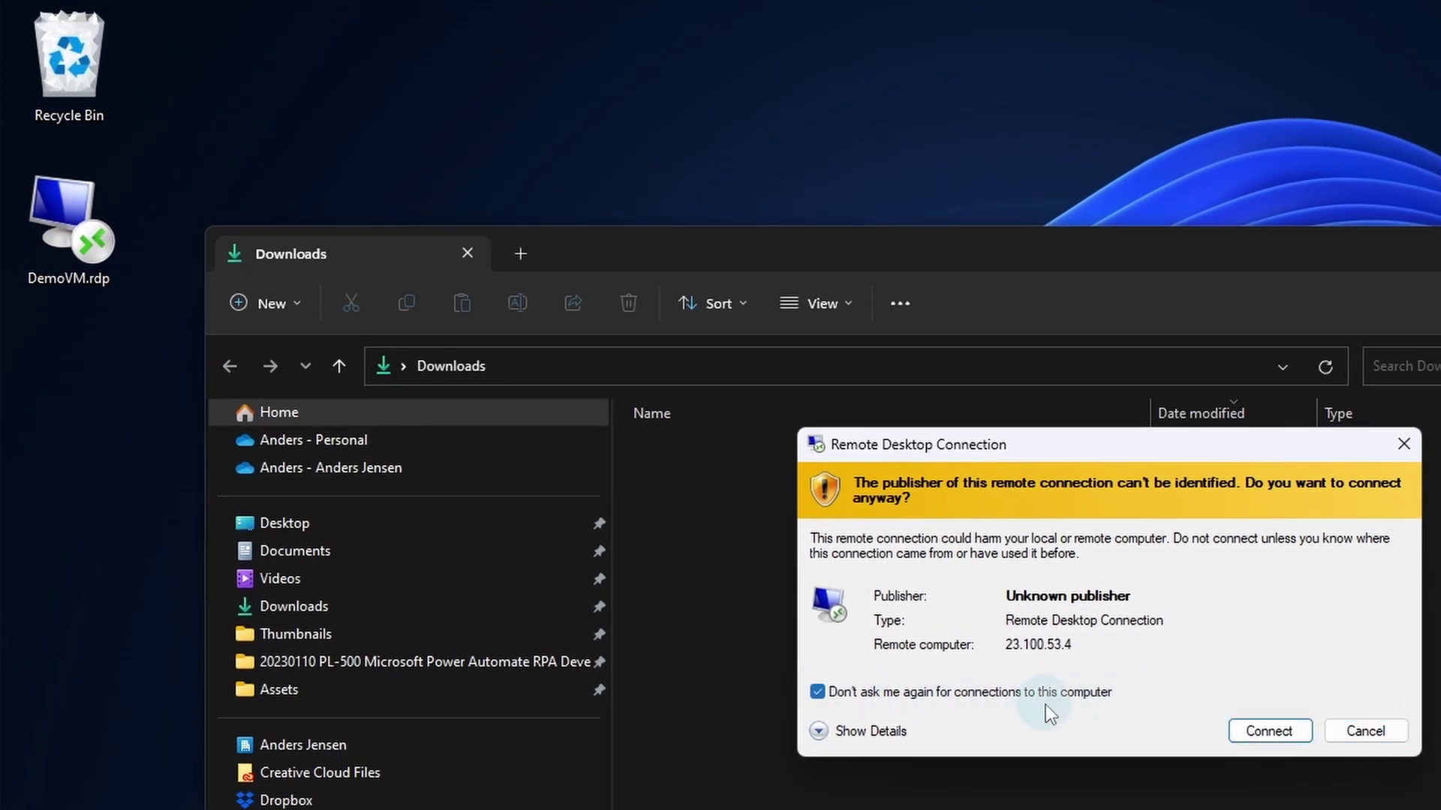
left_click(1259, 727)
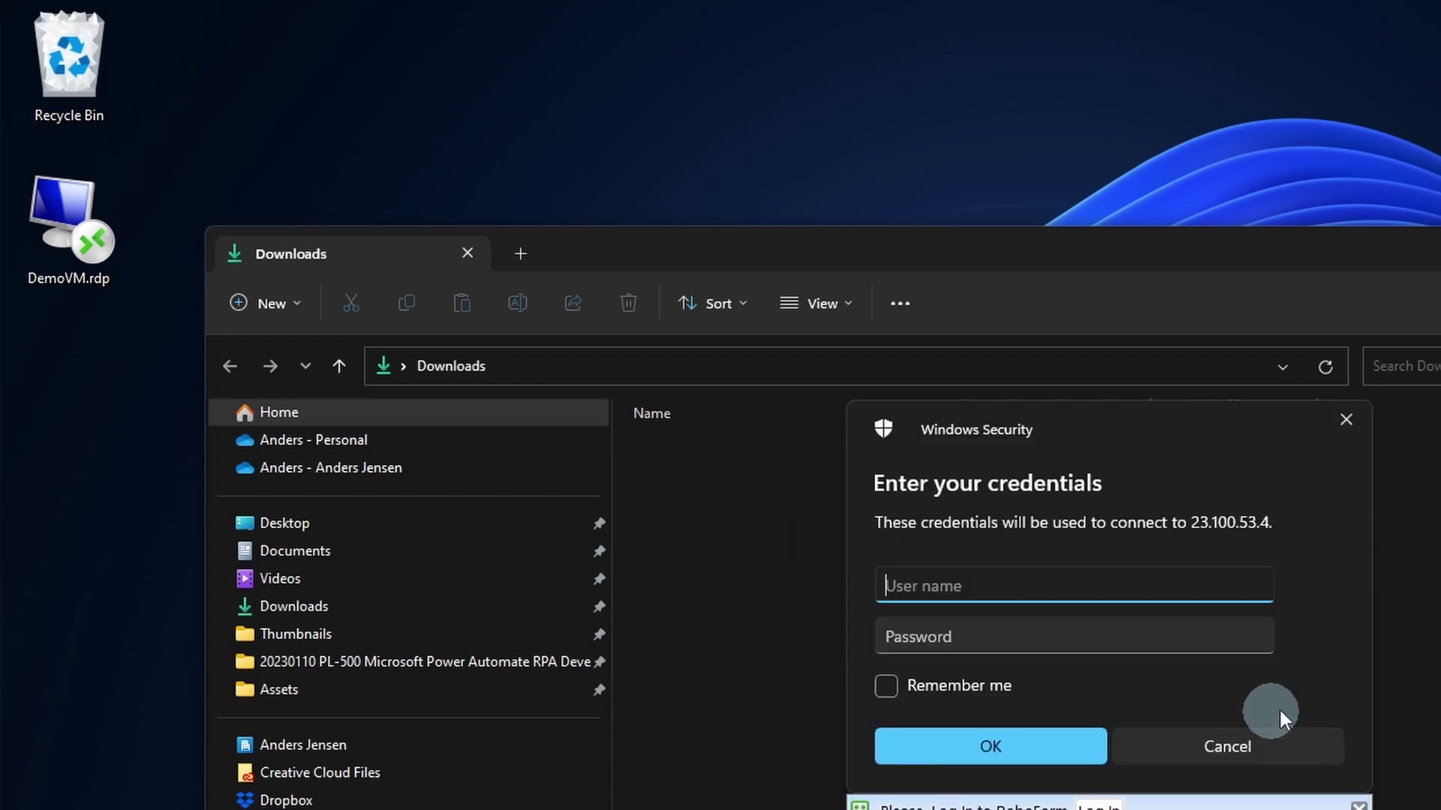
type("localhost\\andersjensenorg")
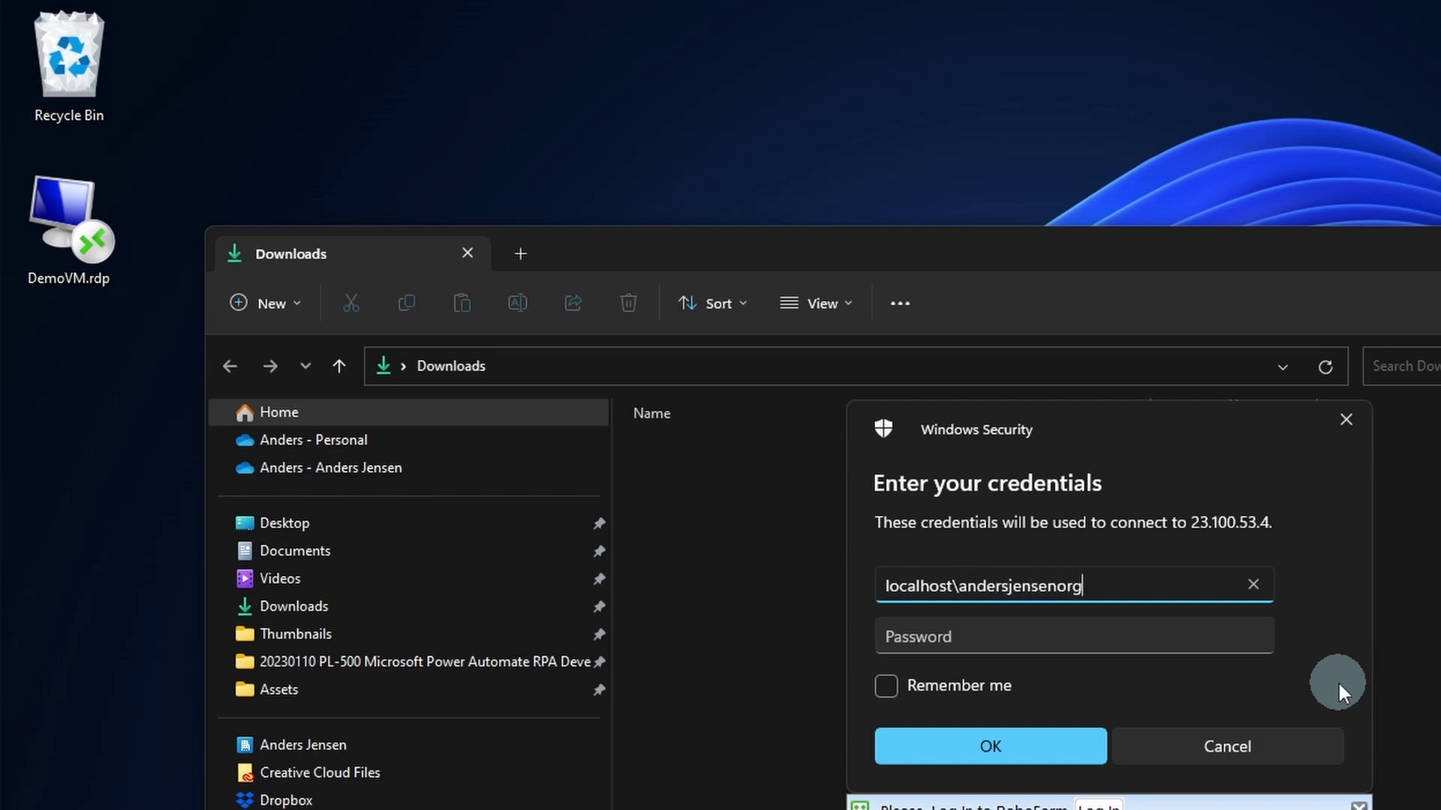
left_click(1155, 638)
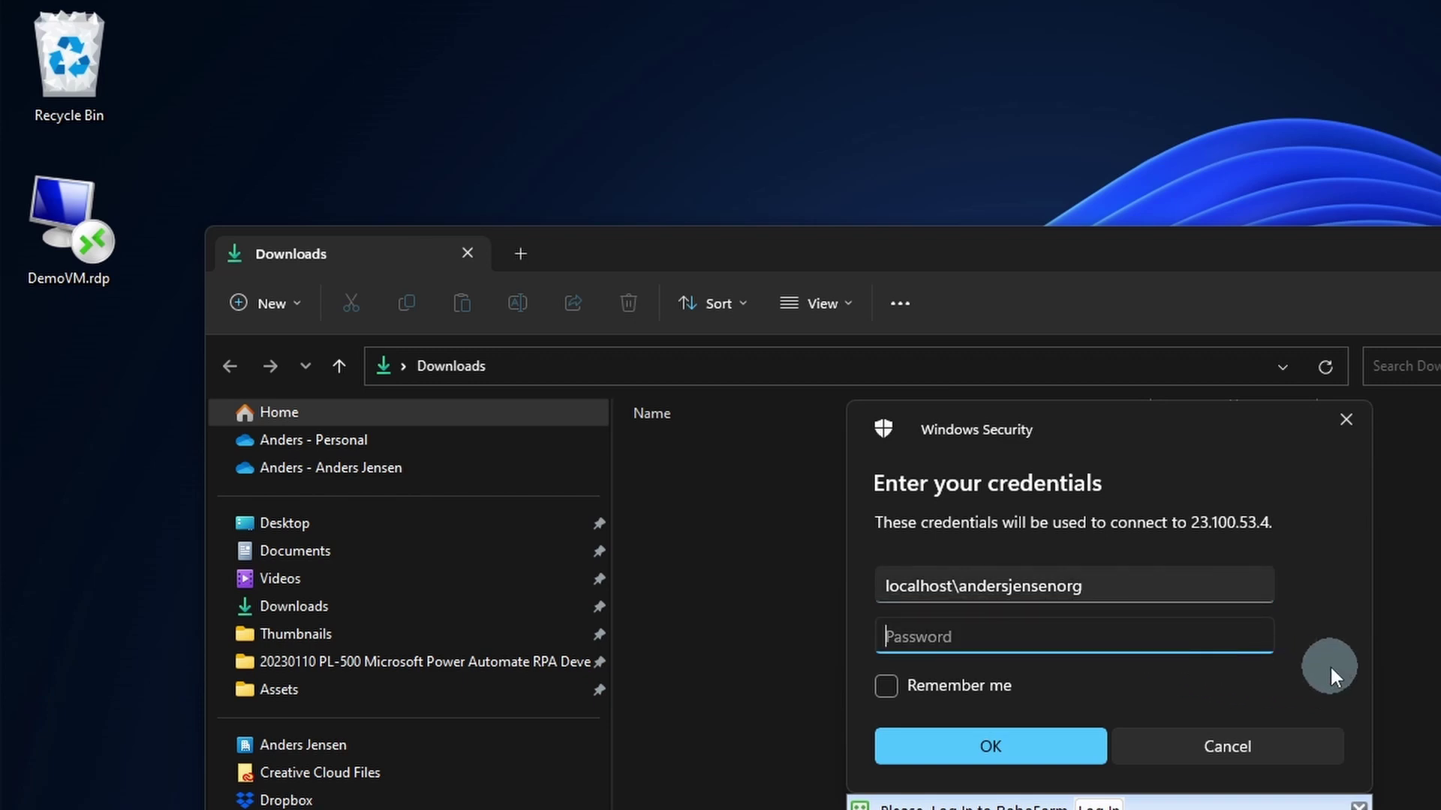
key("ctrl+v")
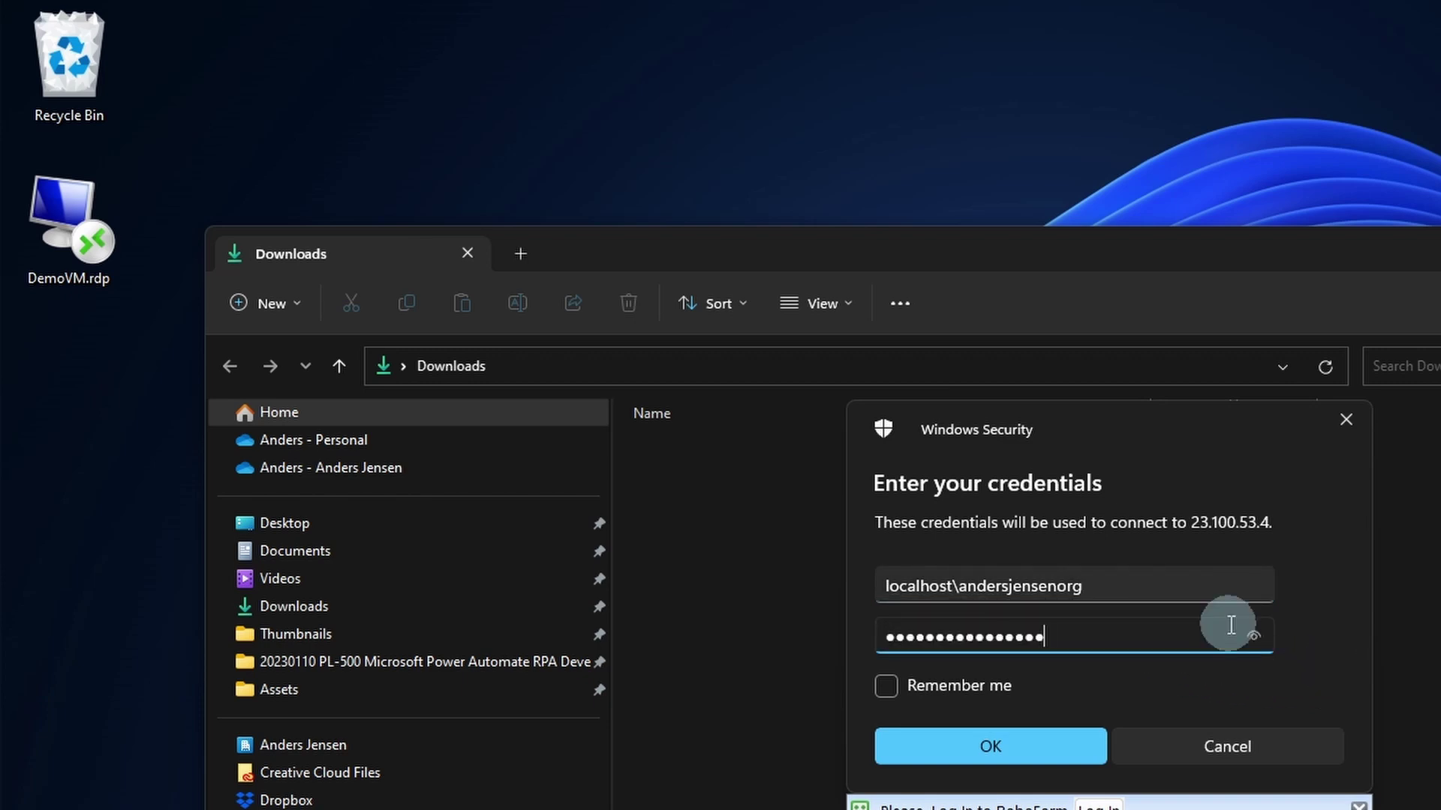
left_click(1043, 750)
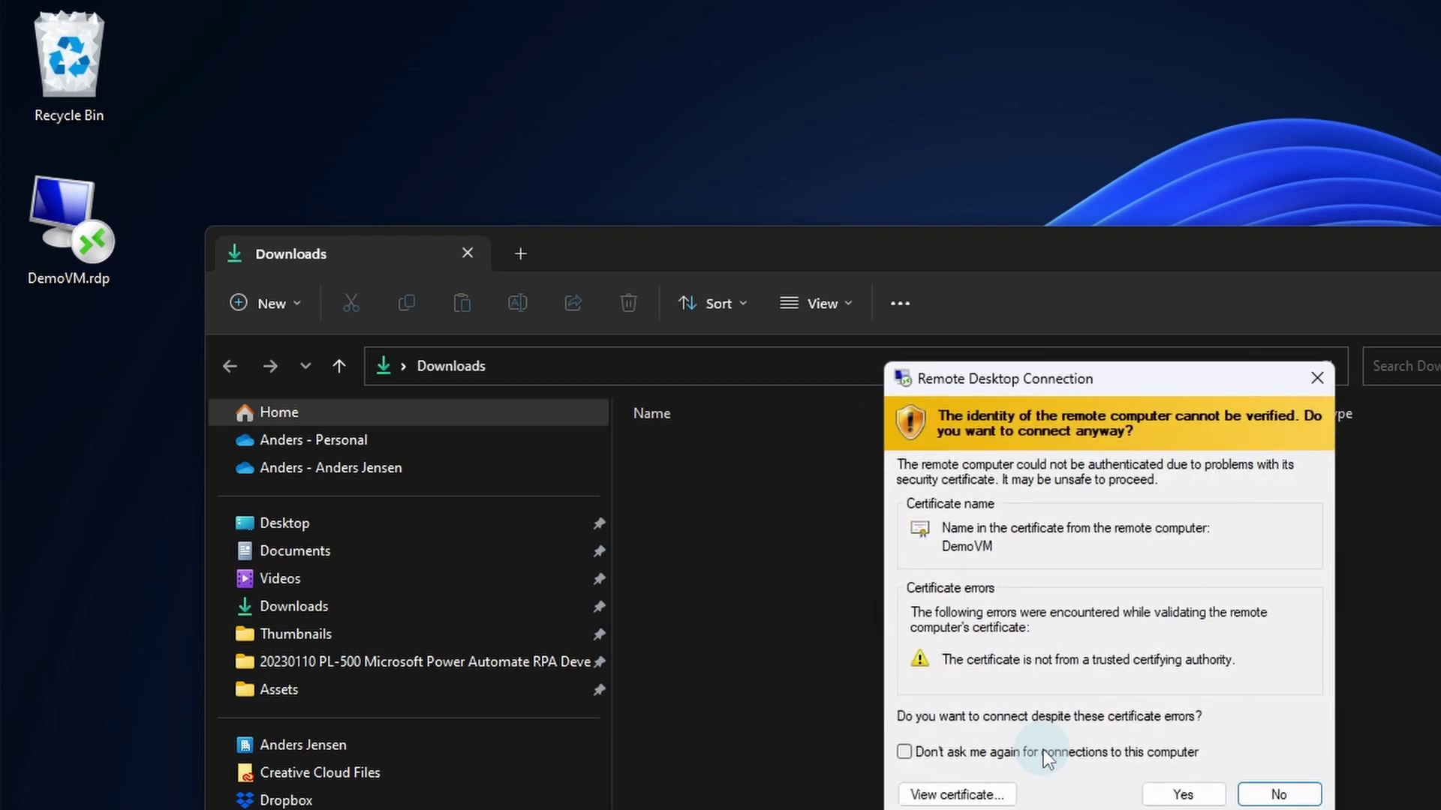
Step: Stop future certificate warnings and switch Advertising ID off in the Windows privacy settings
left_click(996, 755)
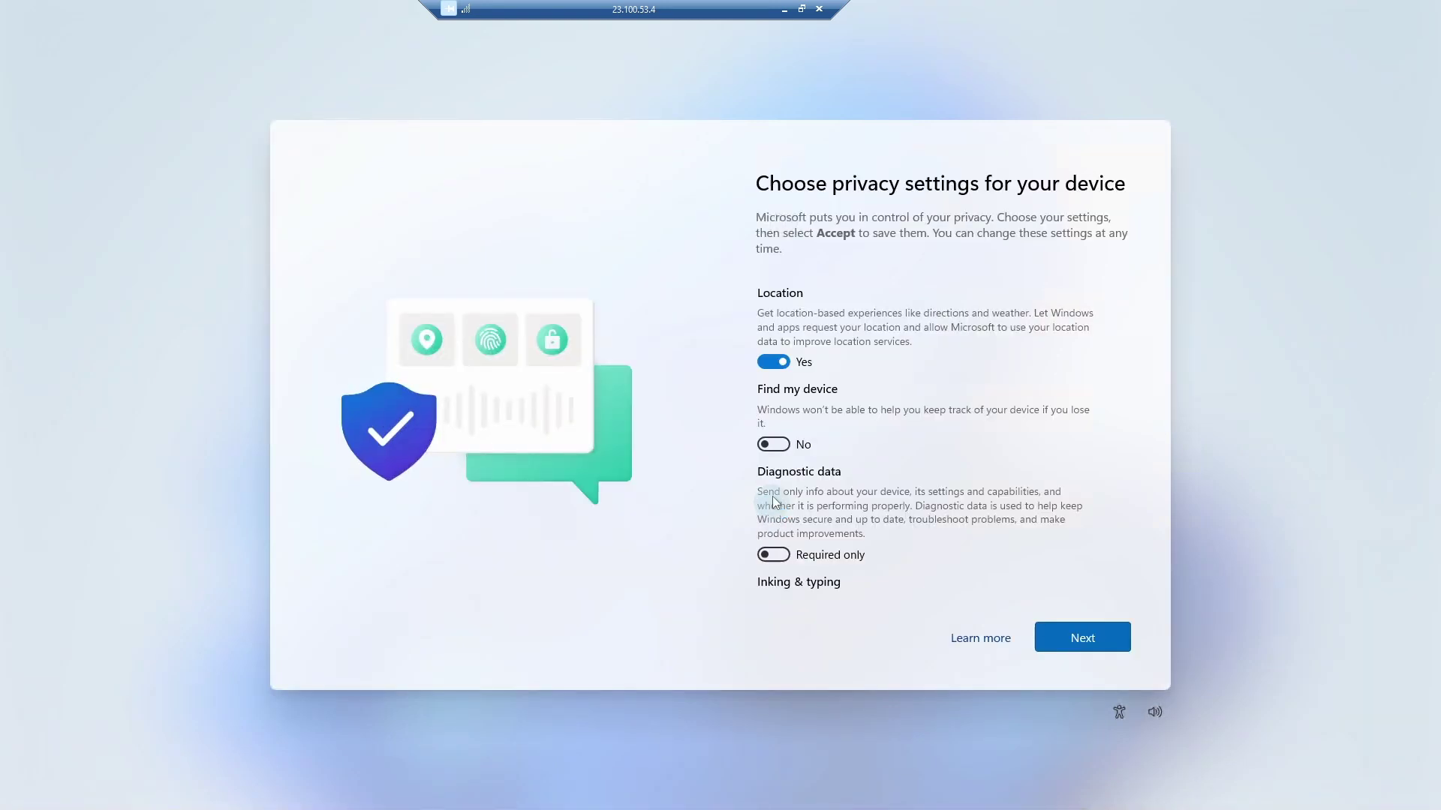
scroll(802, 409, "down", 3)
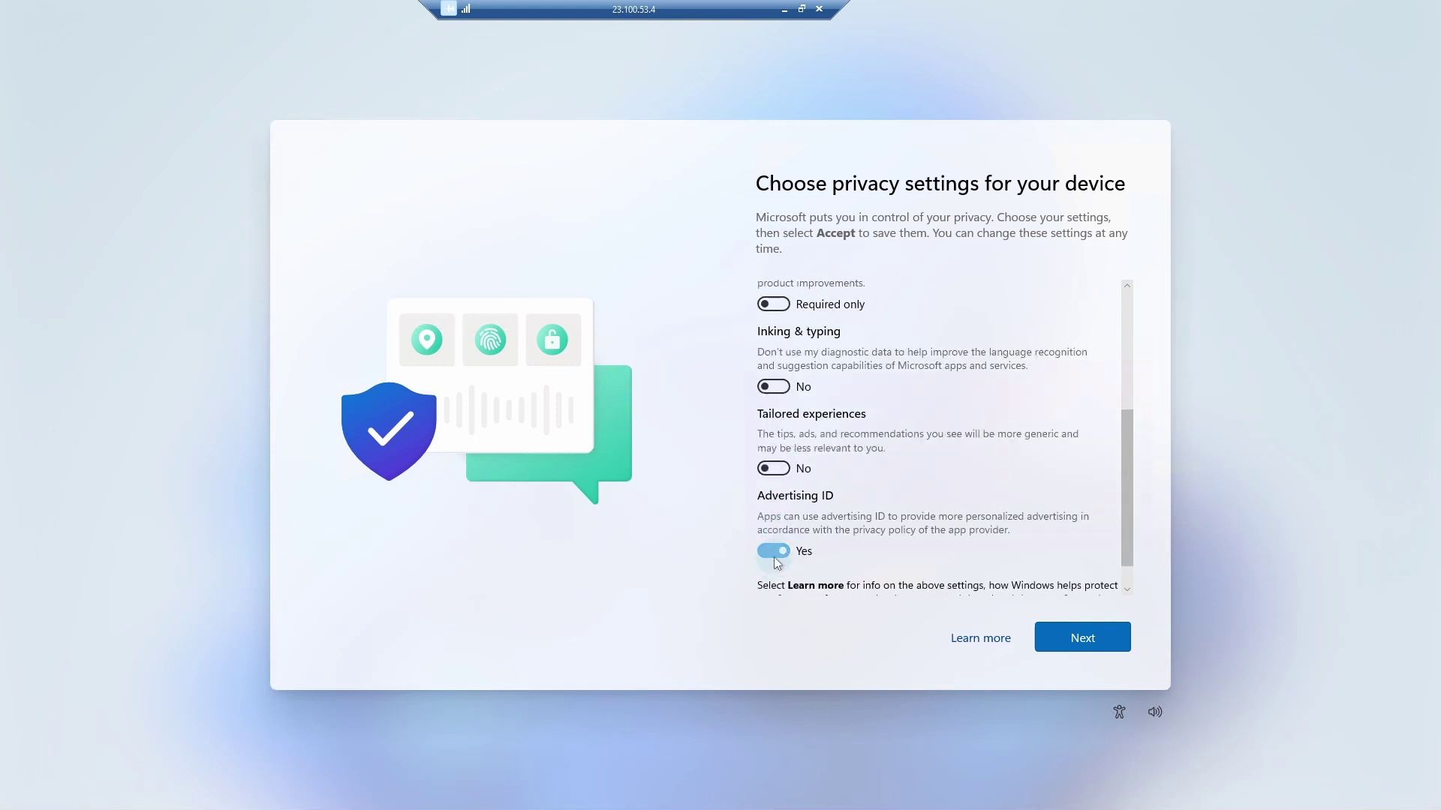
left_click(773, 551)
scroll(863, 502, "down", 2)
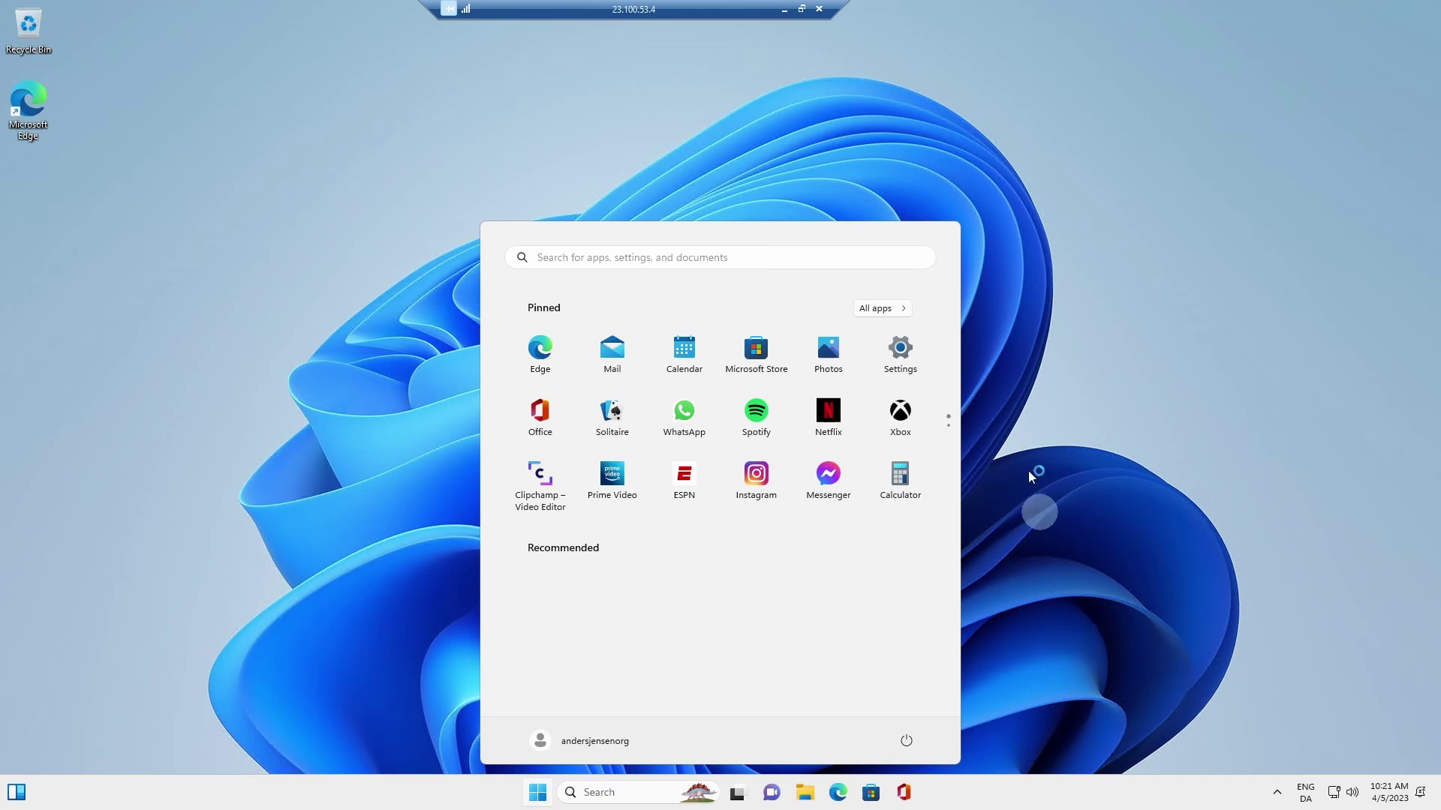
Step: Open Edge on DemoVM and skip first-run sync, data import and personalisation
left_click(540, 353)
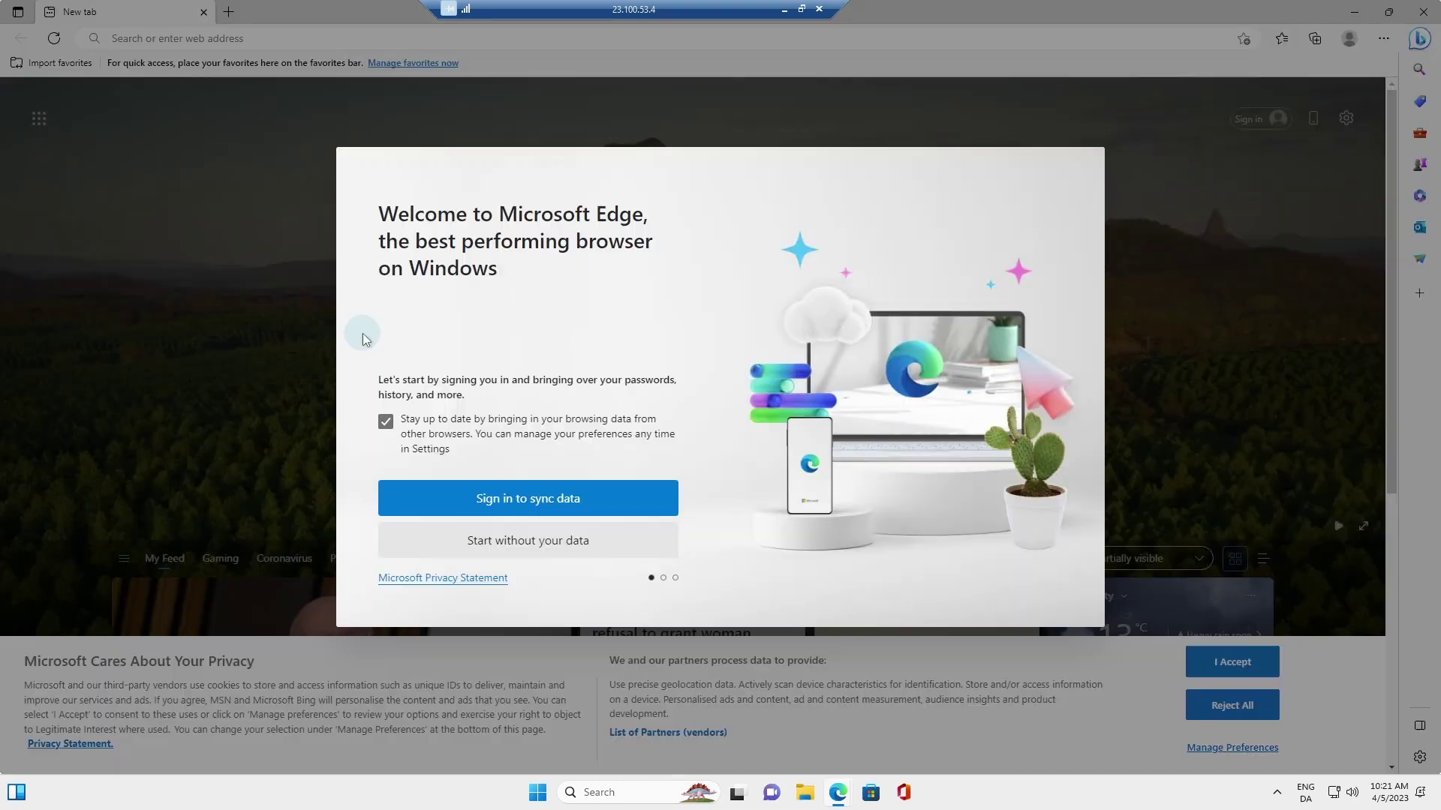
left_click(581, 542)
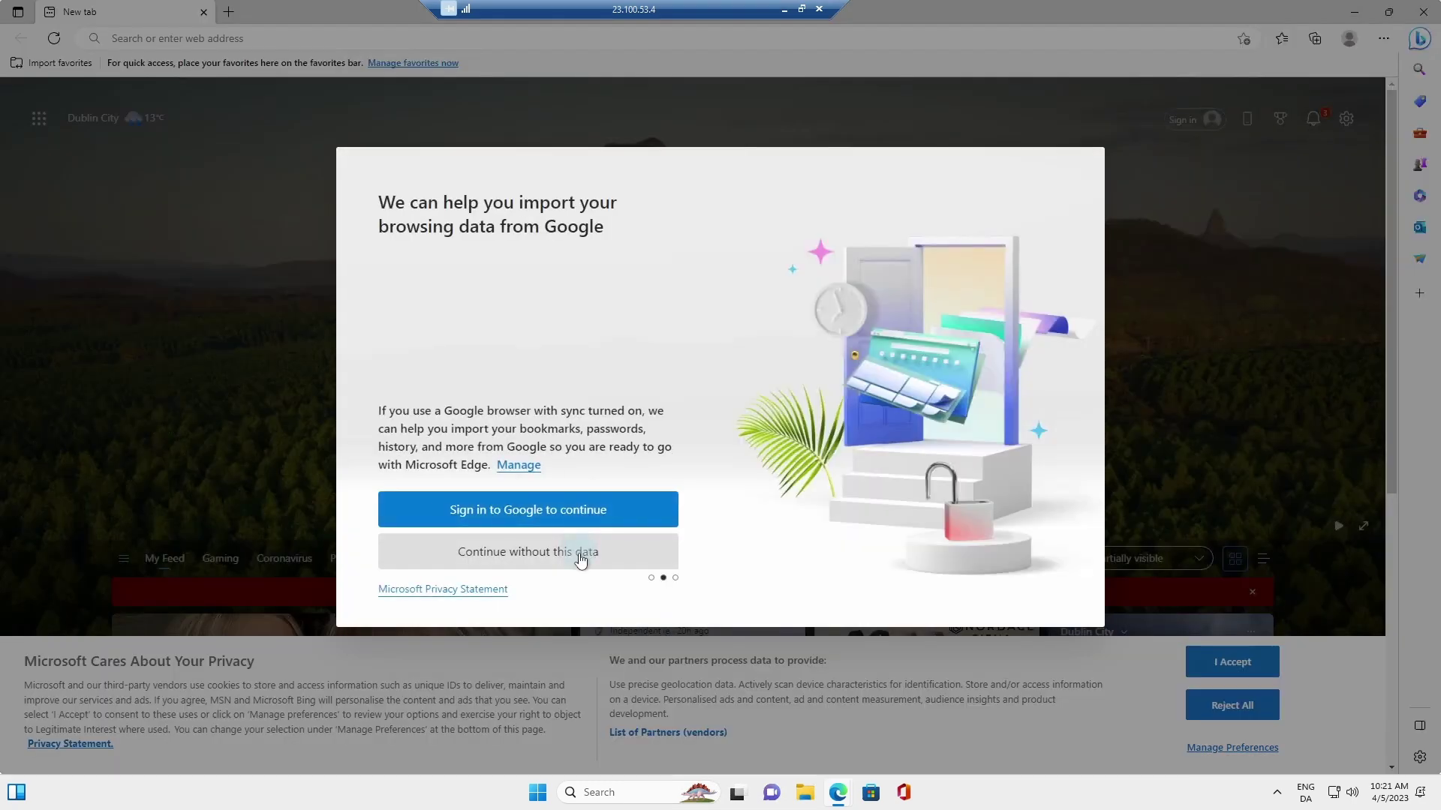
left_click(580, 556)
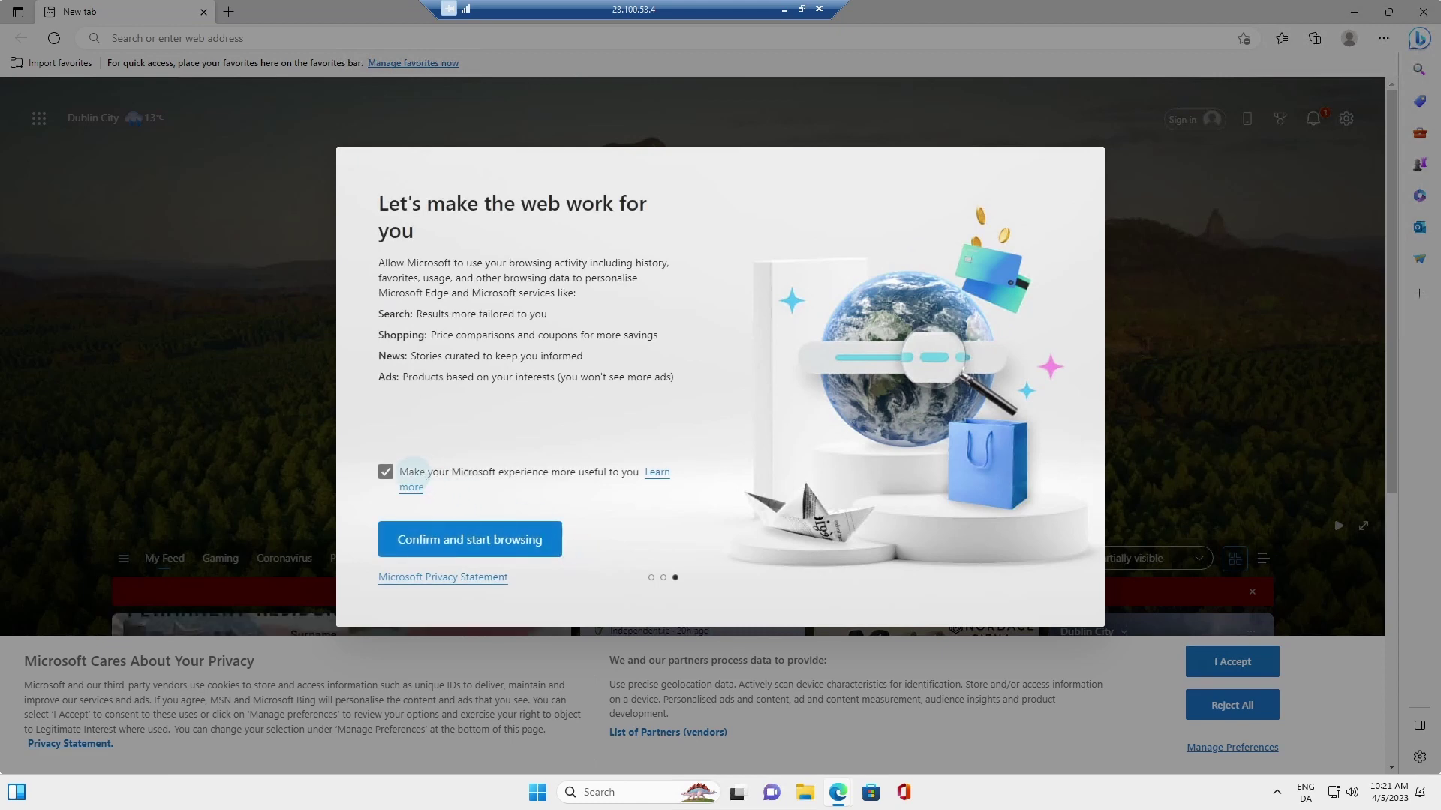
left_click(386, 471)
left_click(469, 539)
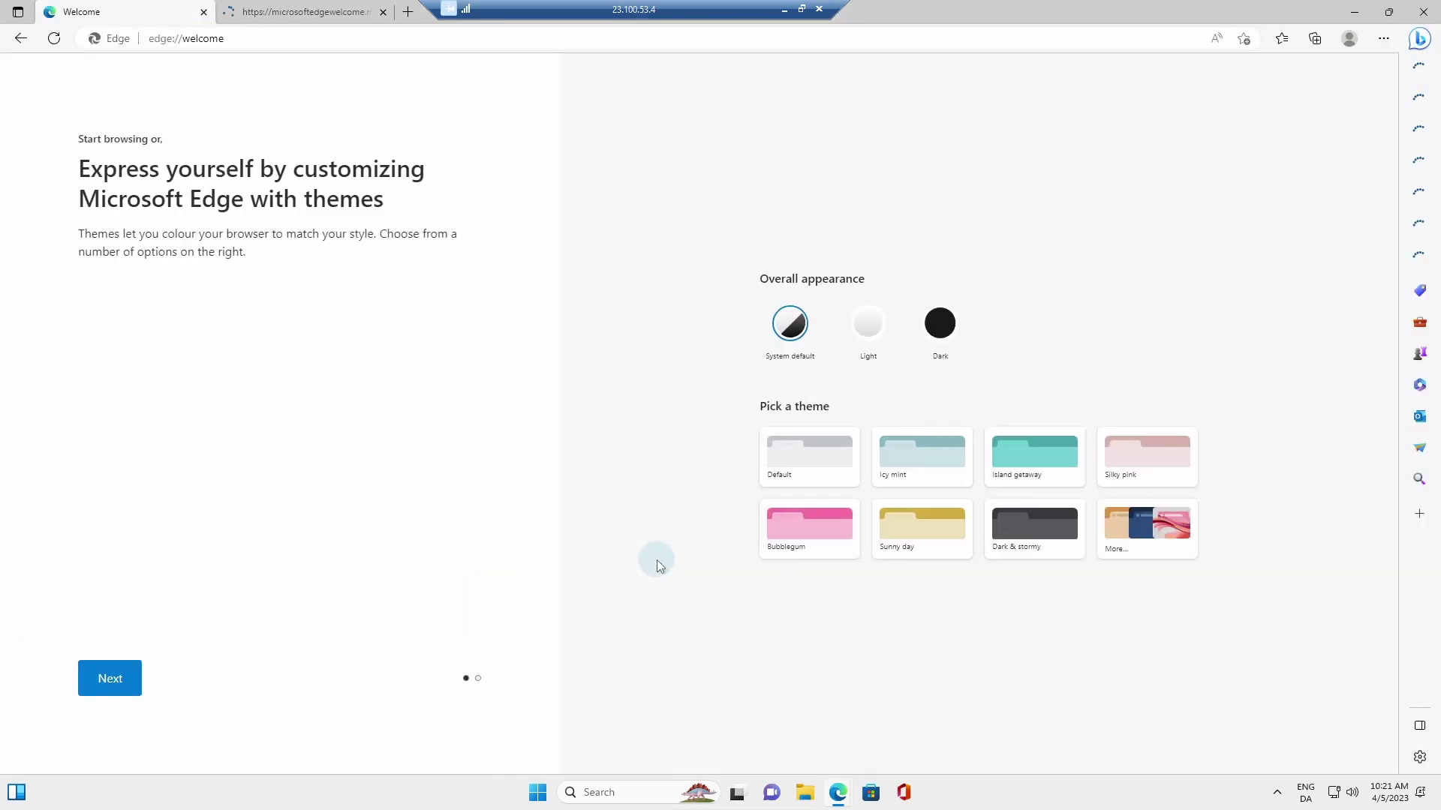
left_click(371, 43)
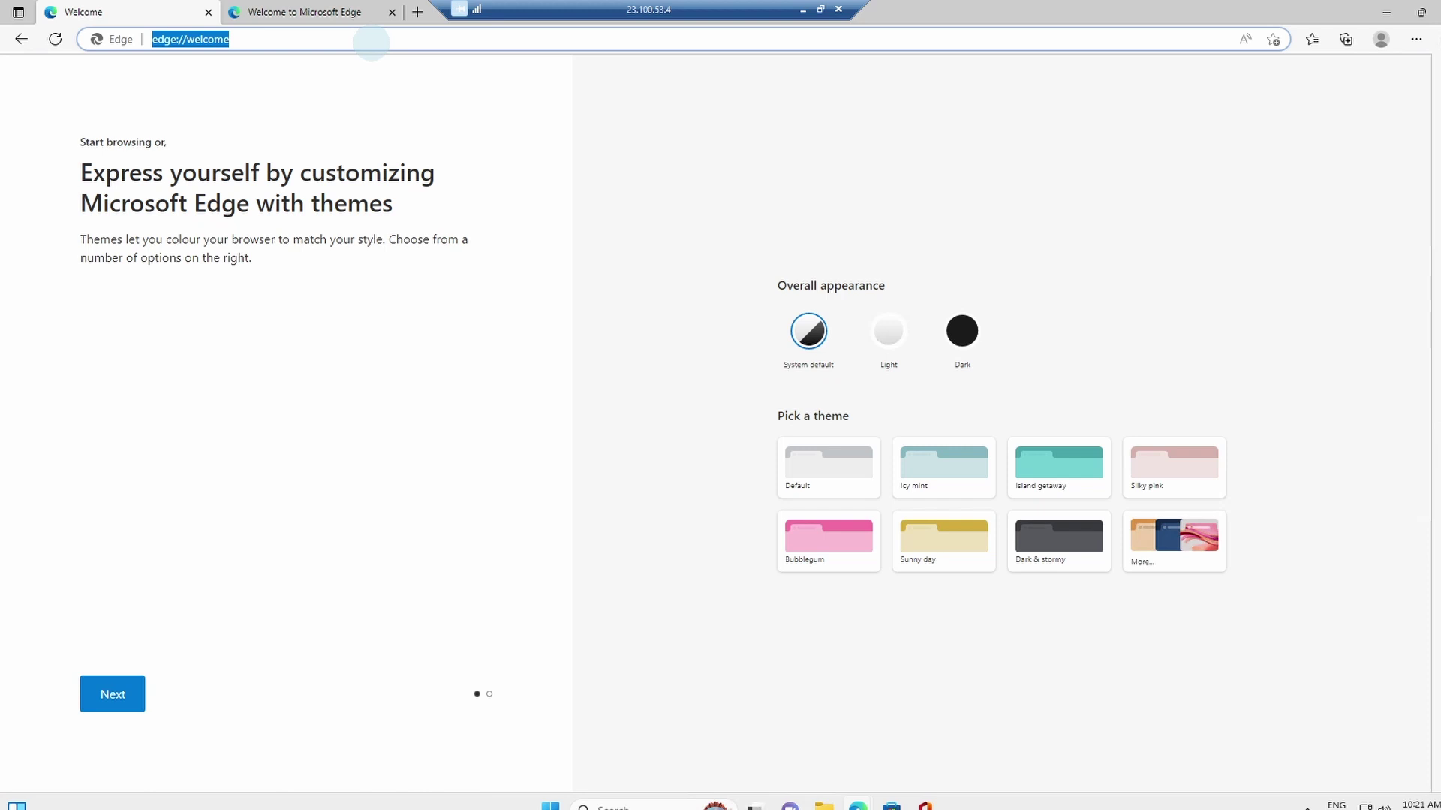
Step: Go to speedtest.net, accept the privacy consent and run the speed test
type("spee")
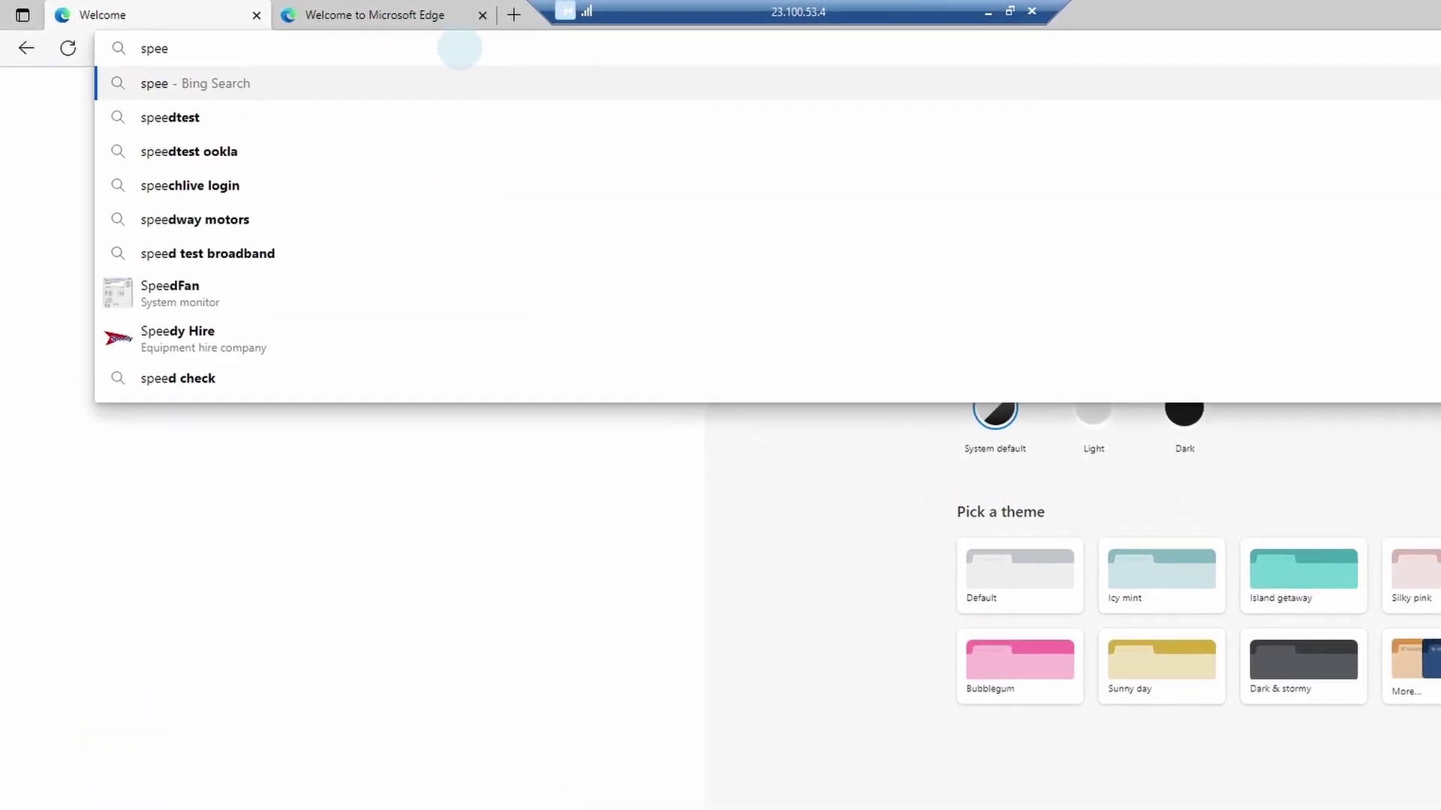
type("dtest.")
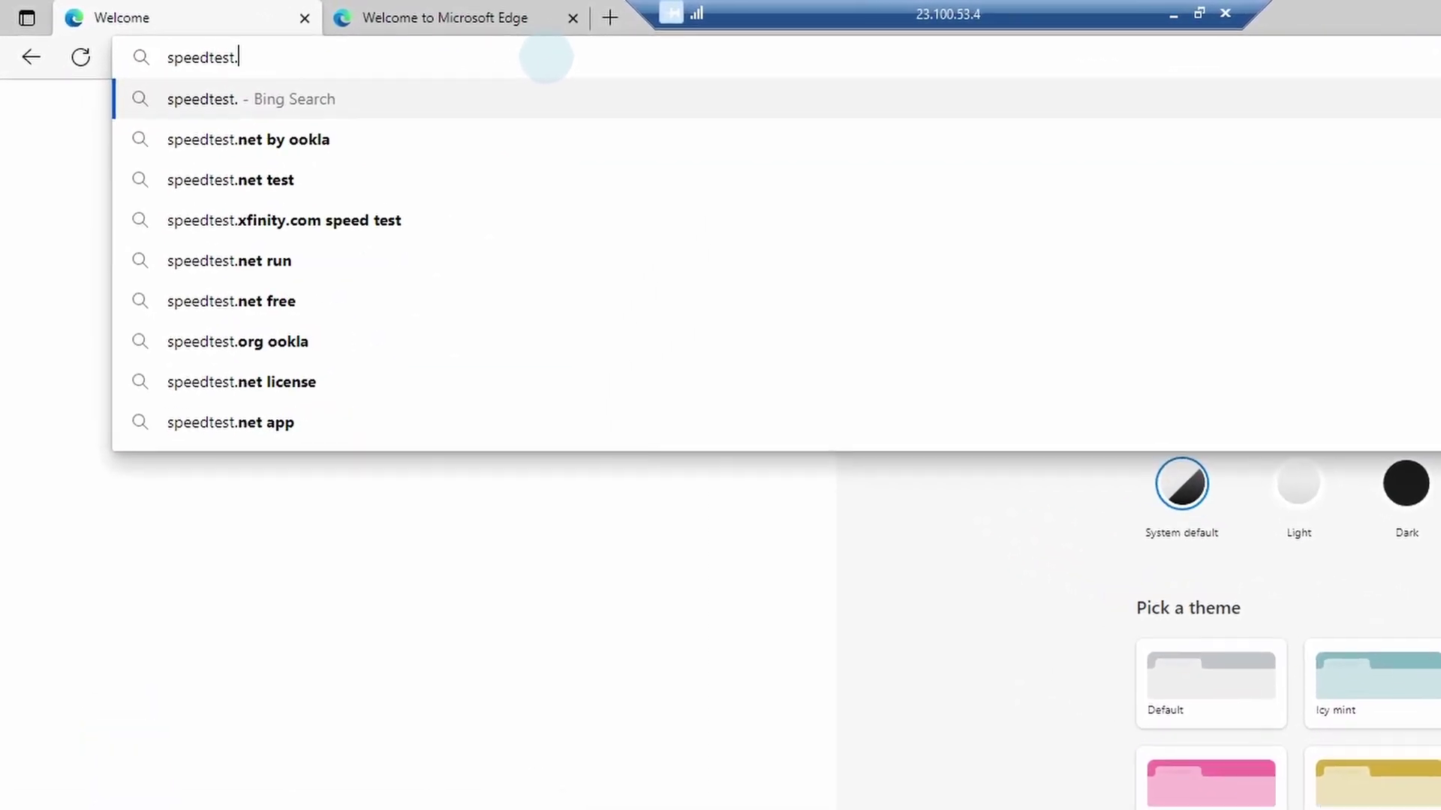
type("net")
key("Return")
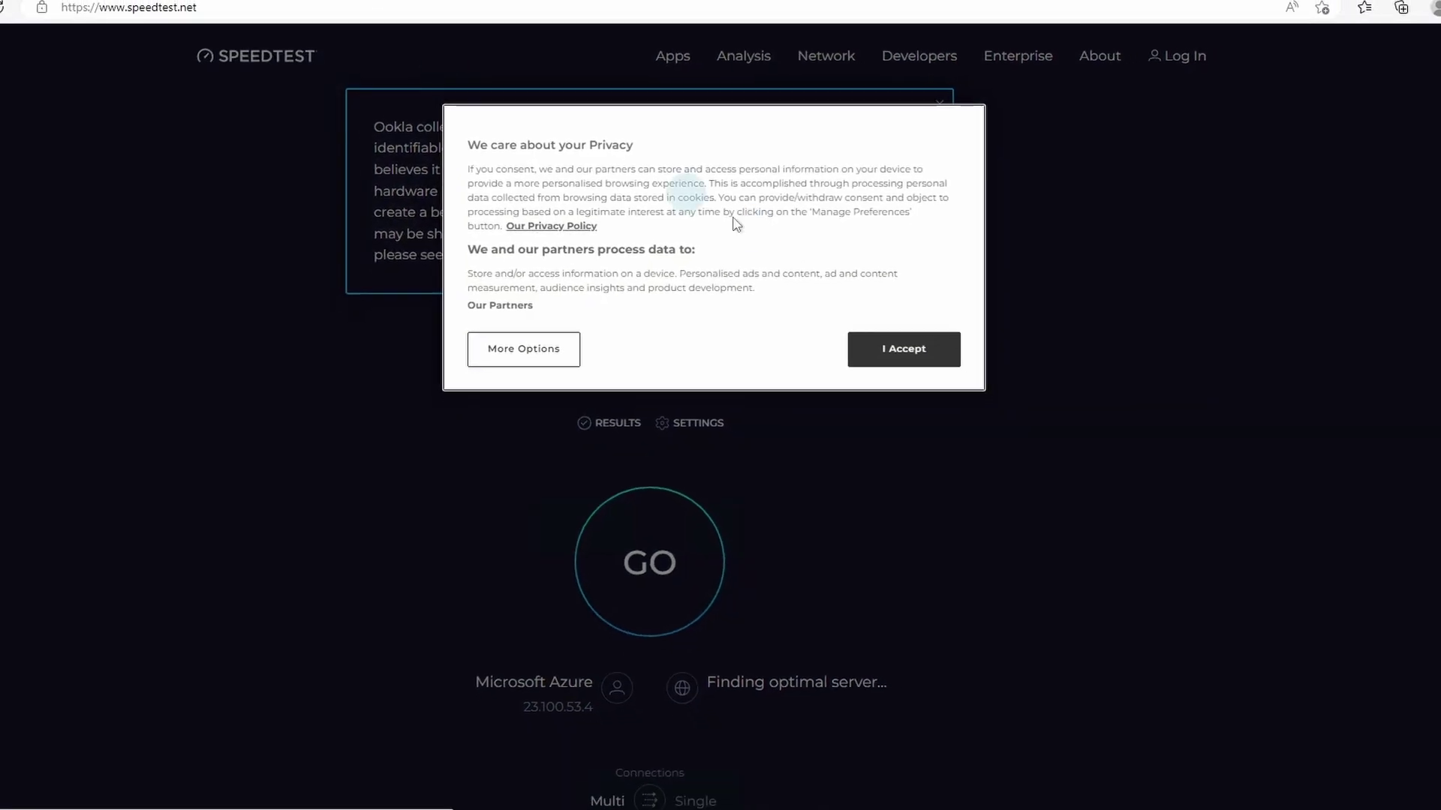
left_click(897, 349)
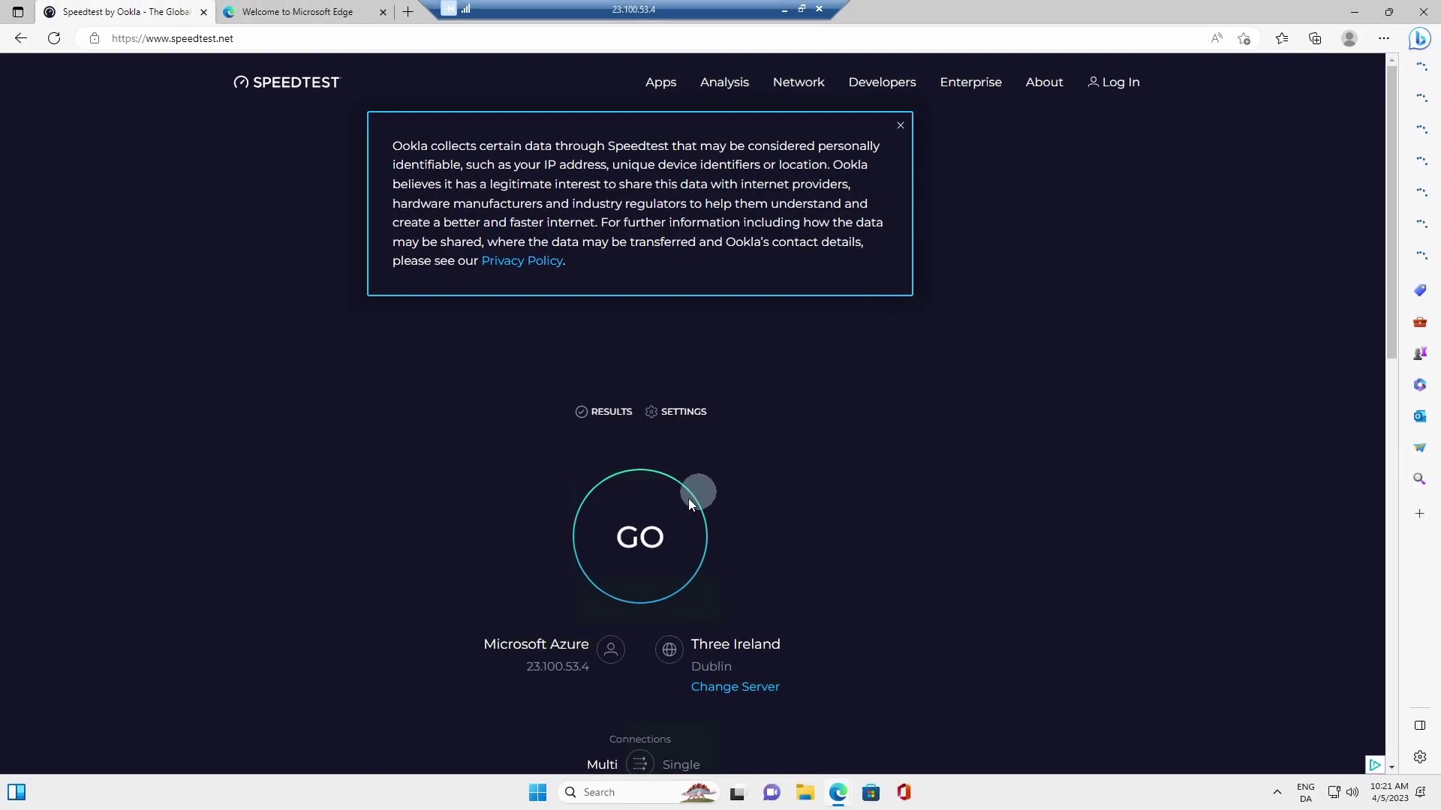
left_click(654, 536)
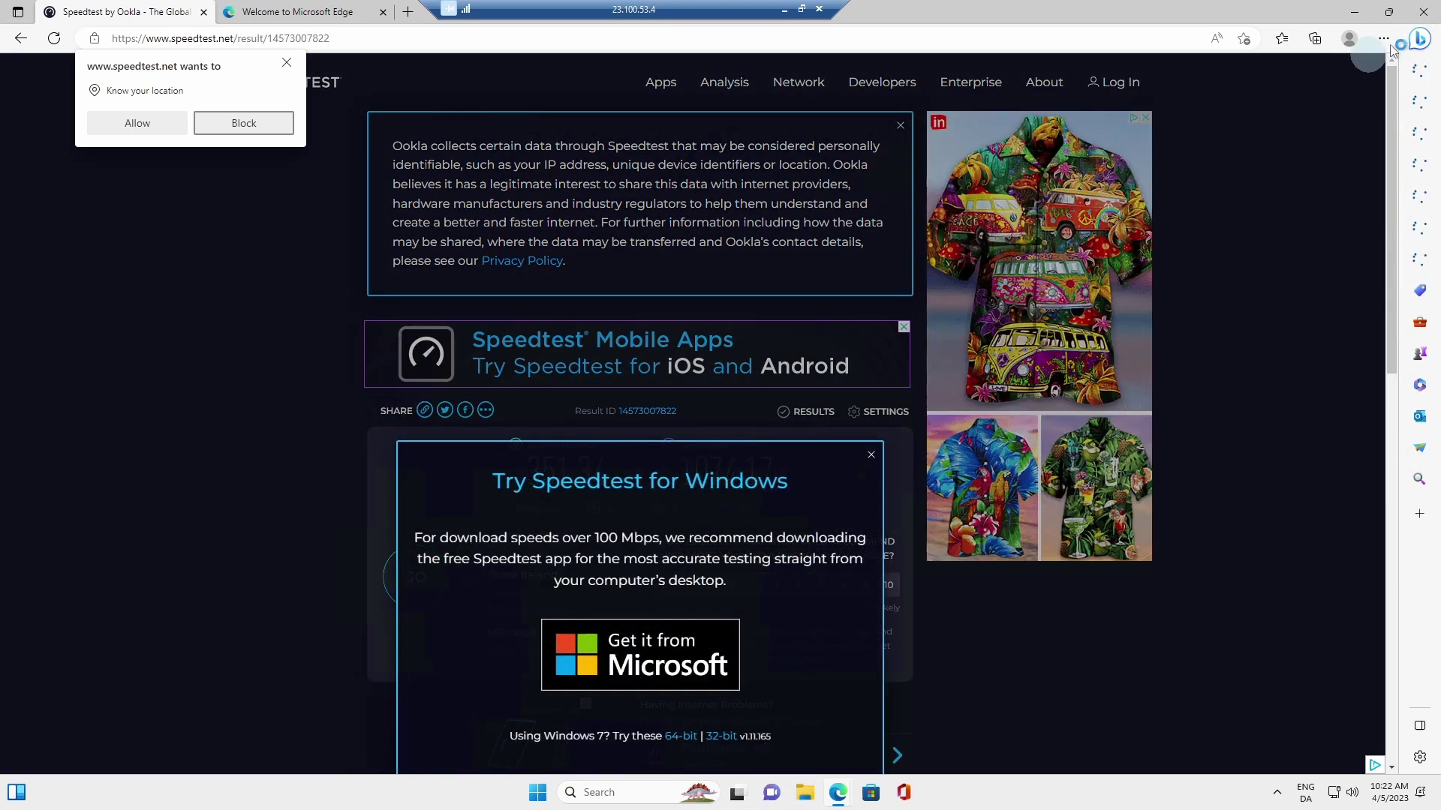
Step: Close the Speedtest and Edge windows, then sign out of the DemoVM session
left_click(1423, 14)
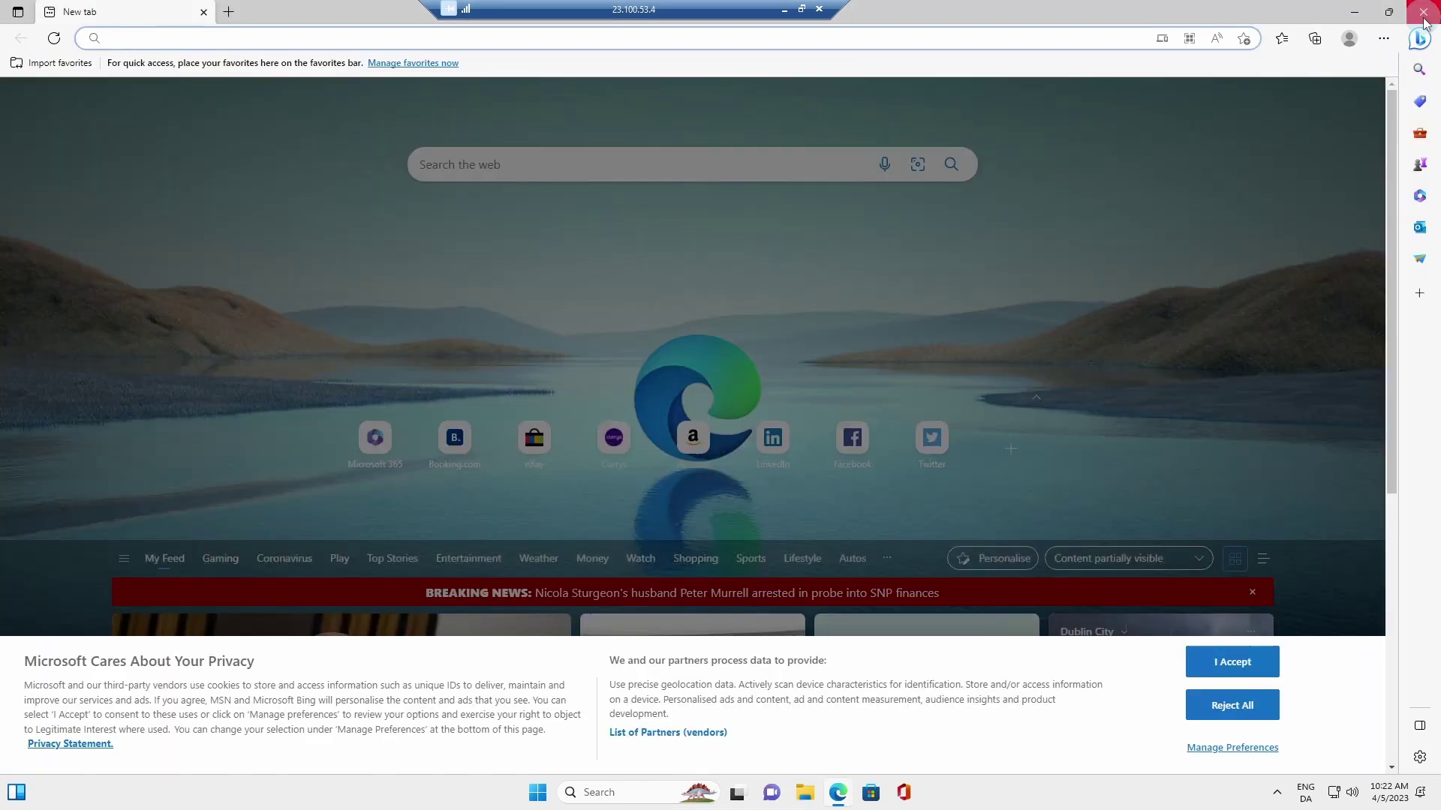
left_click(1424, 18)
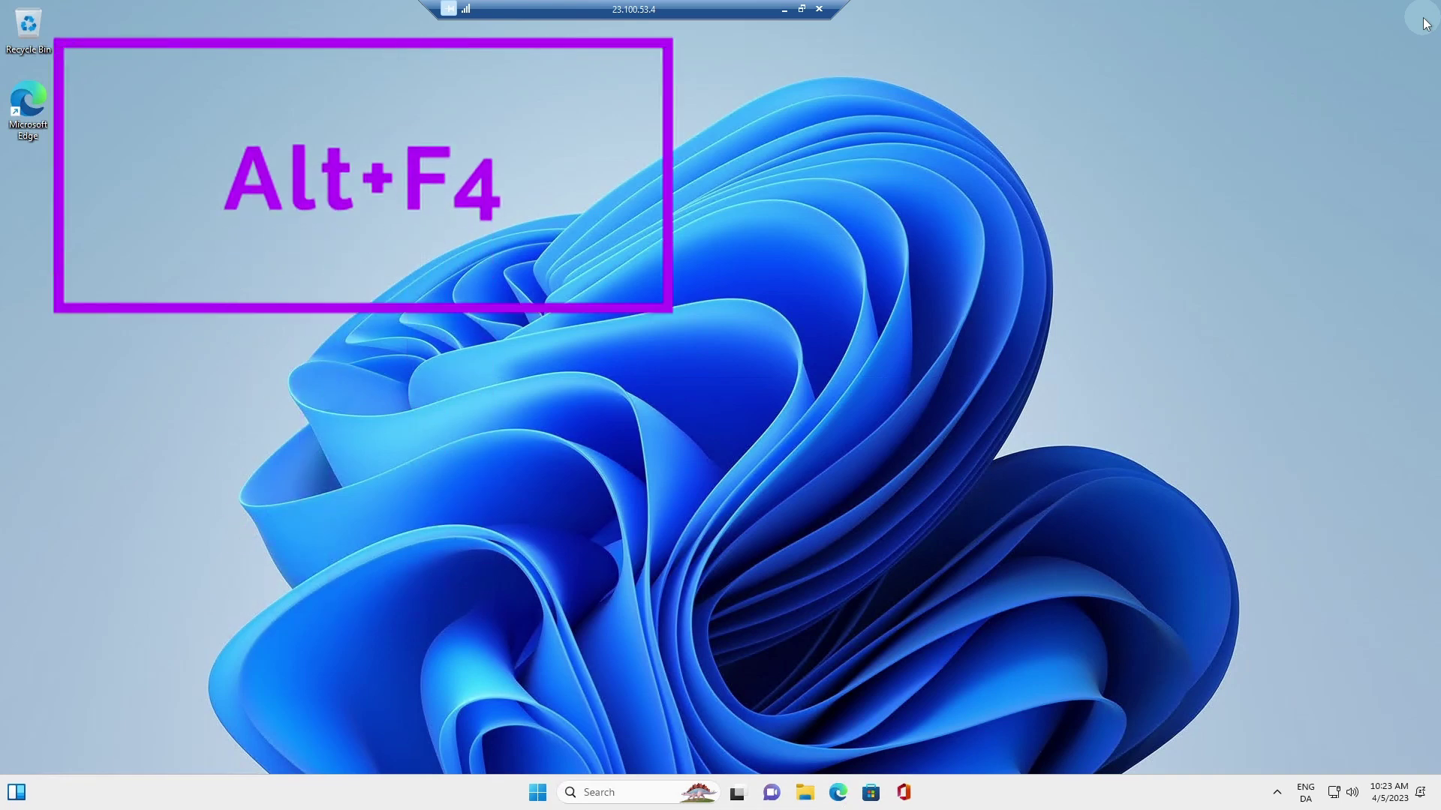
key("alt+F4")
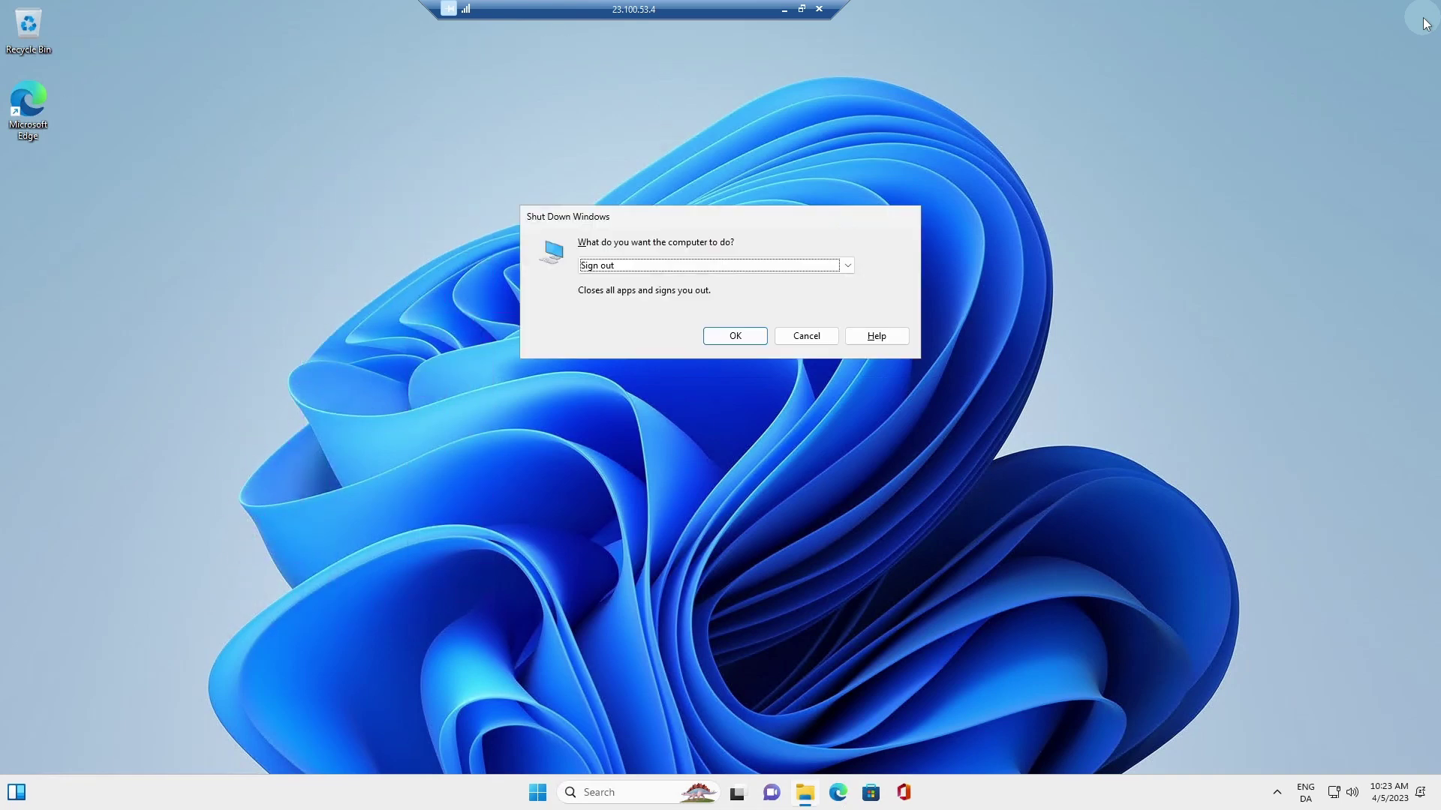
left_click(743, 339)
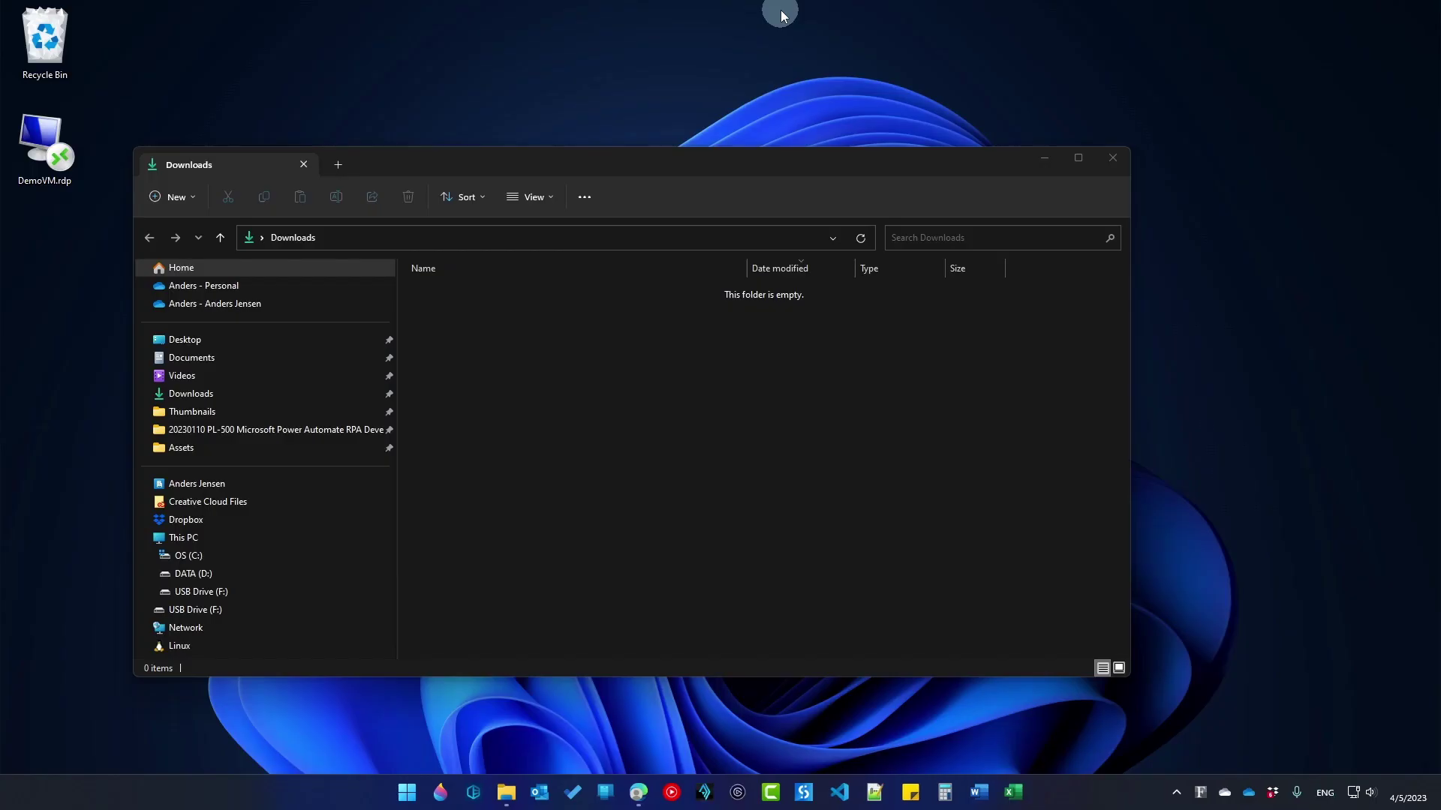
Step: Select DemoVM in the Virtual machines list, stop it and confirm with Yes
left_click(655, 792)
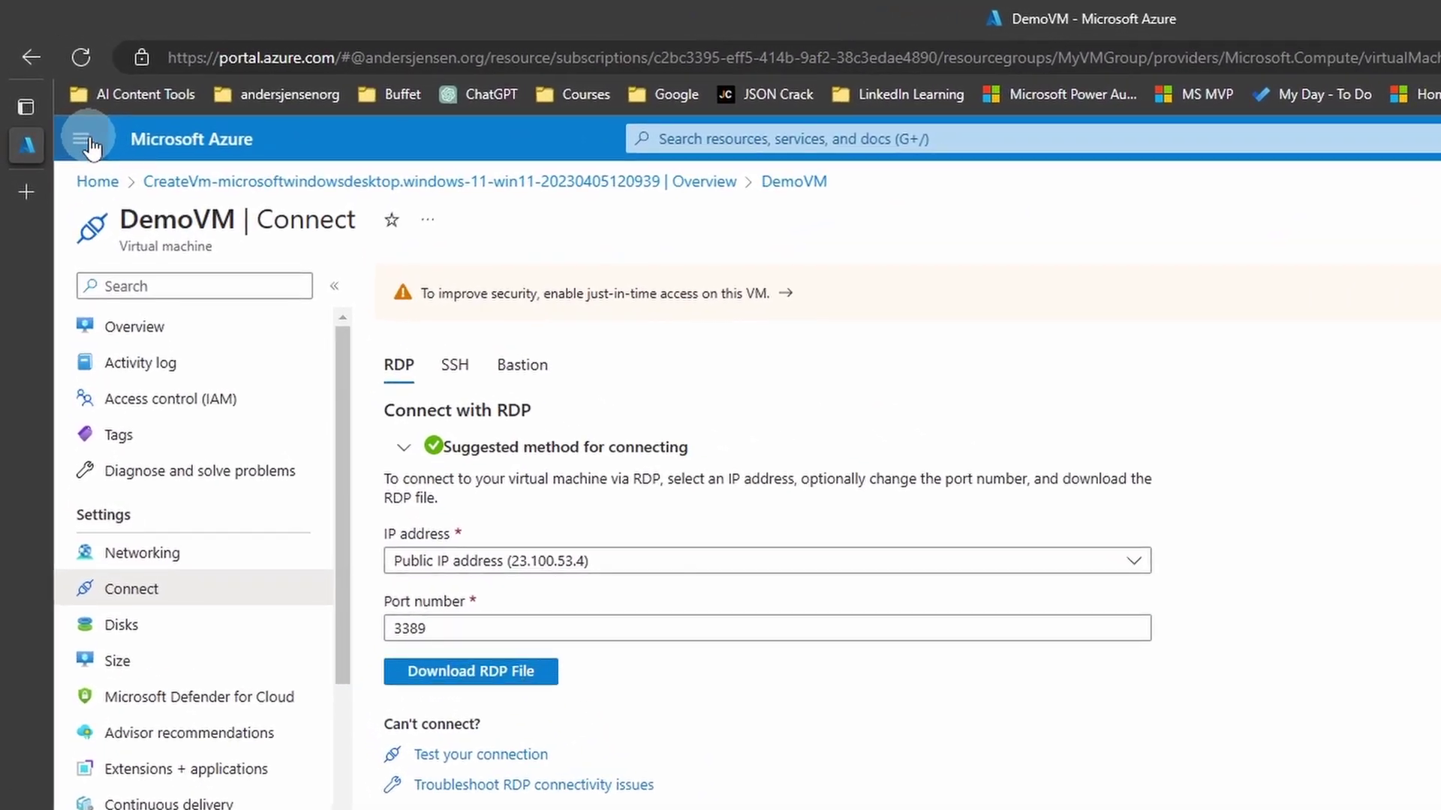
left_click(78, 130)
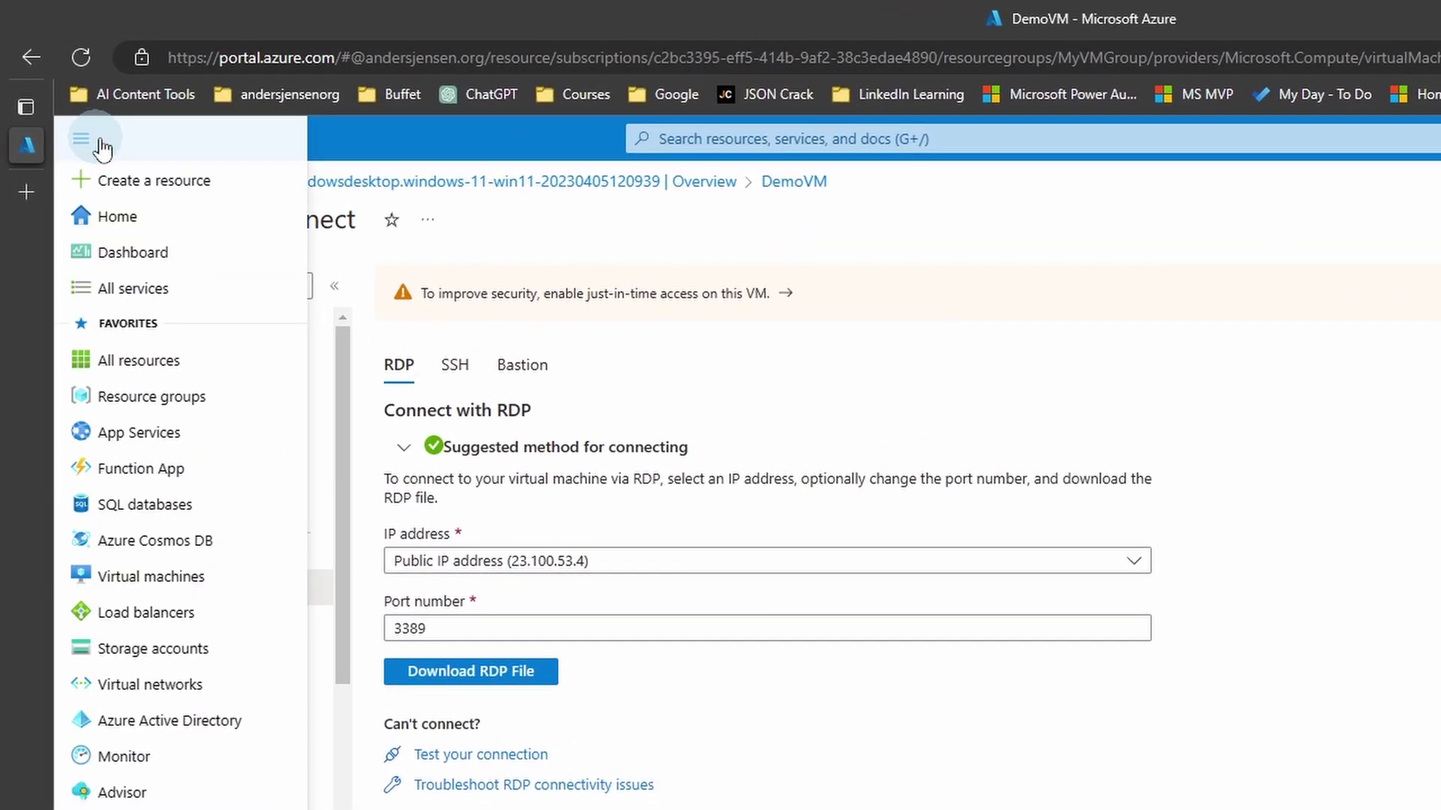
left_click(172, 576)
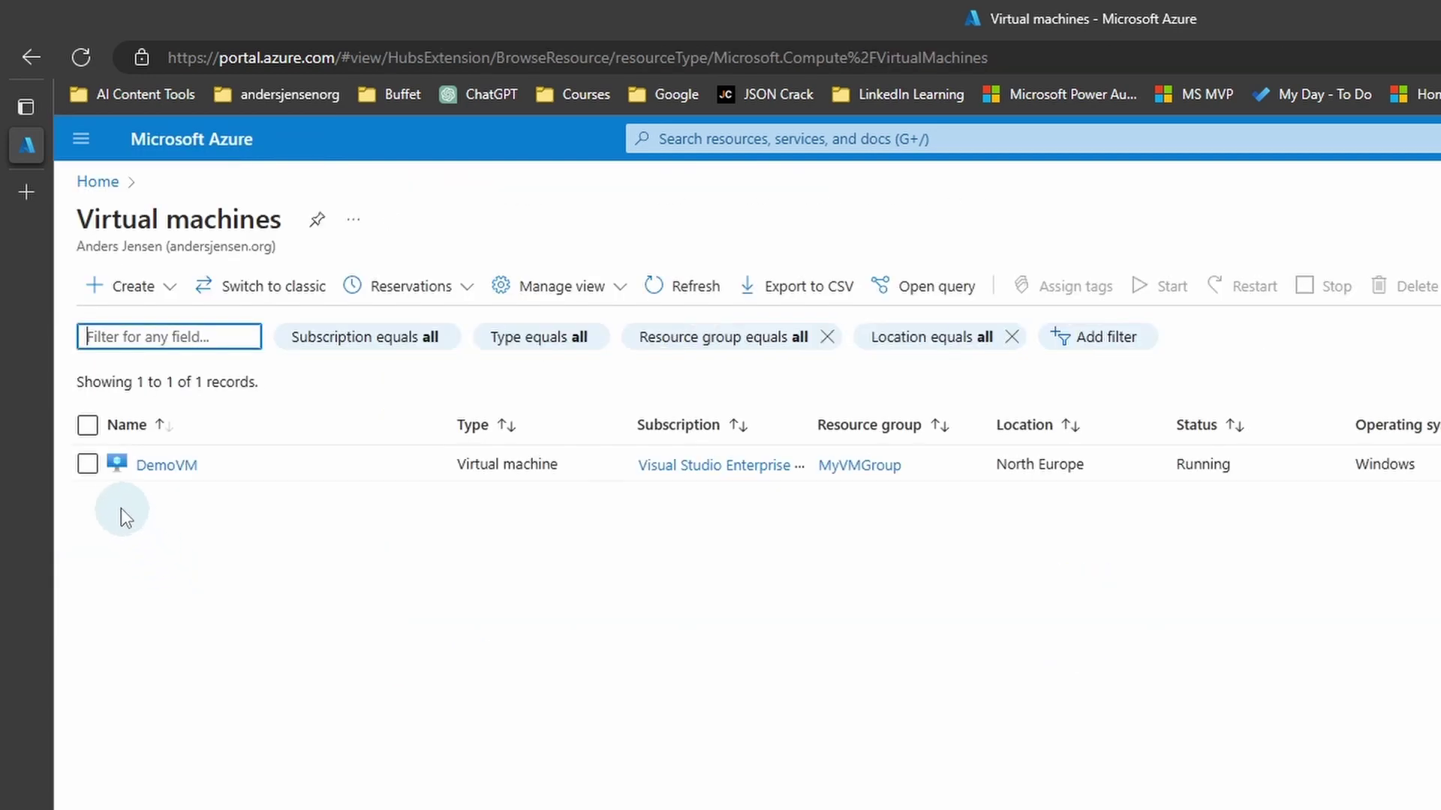
left_click(90, 468)
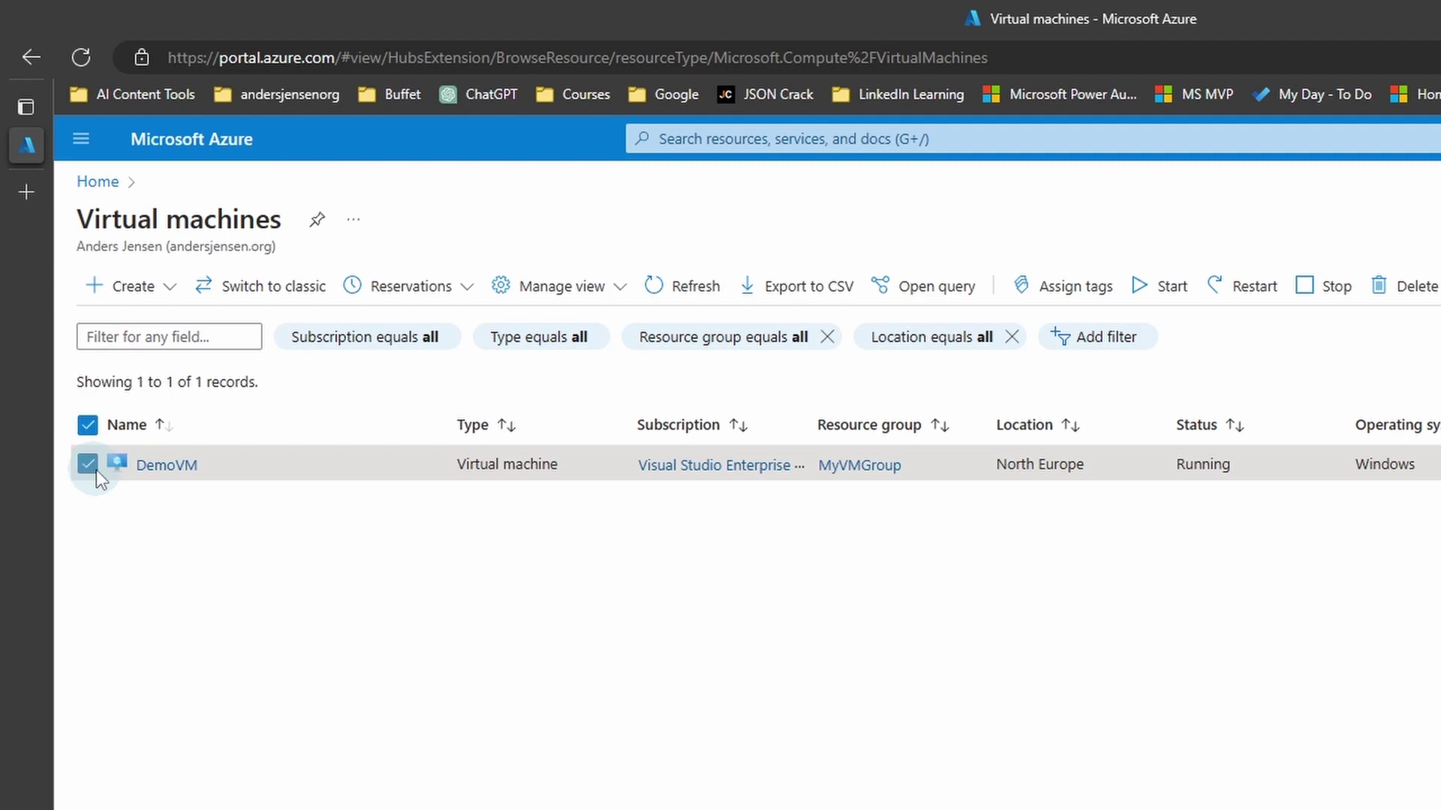
left_click(1344, 299)
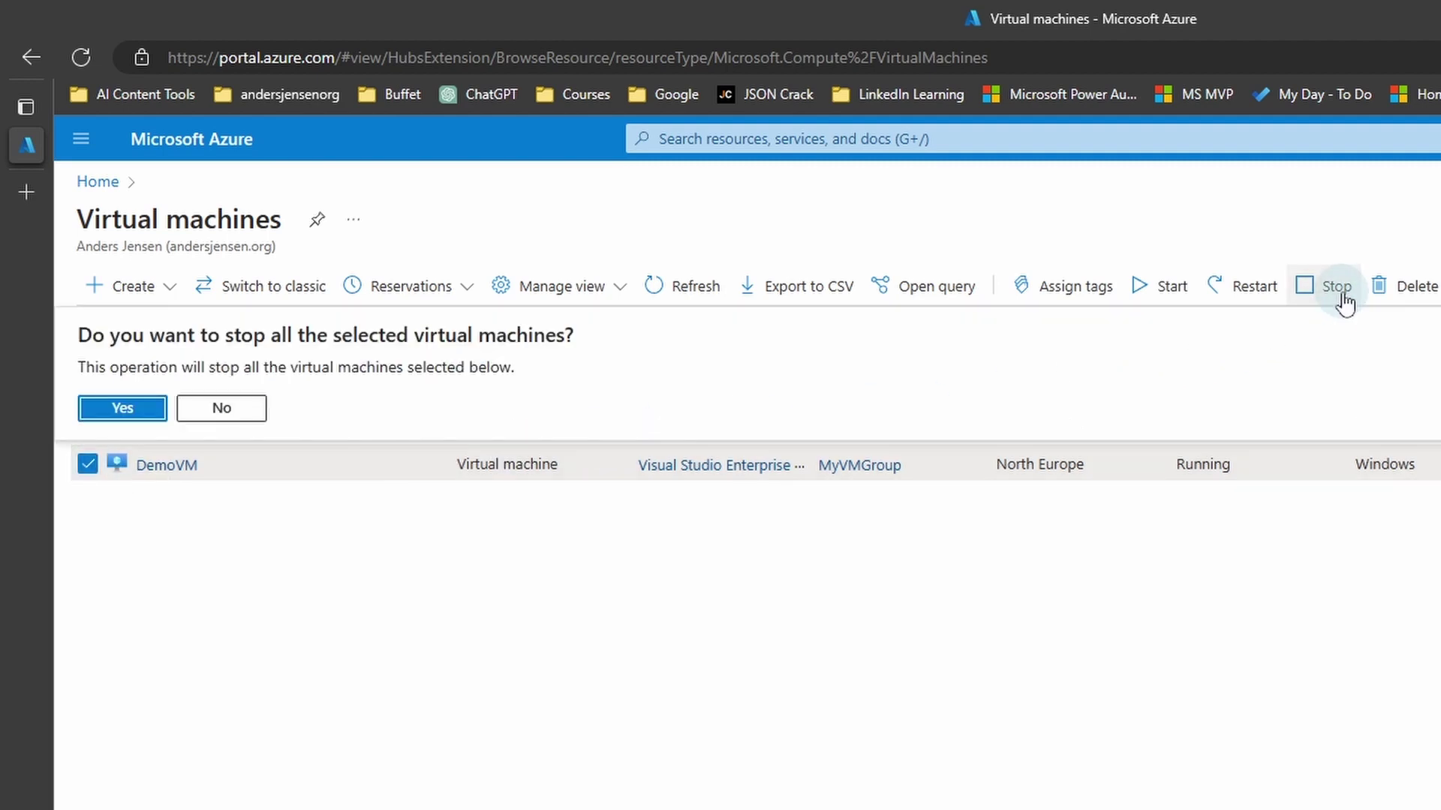
left_click(107, 412)
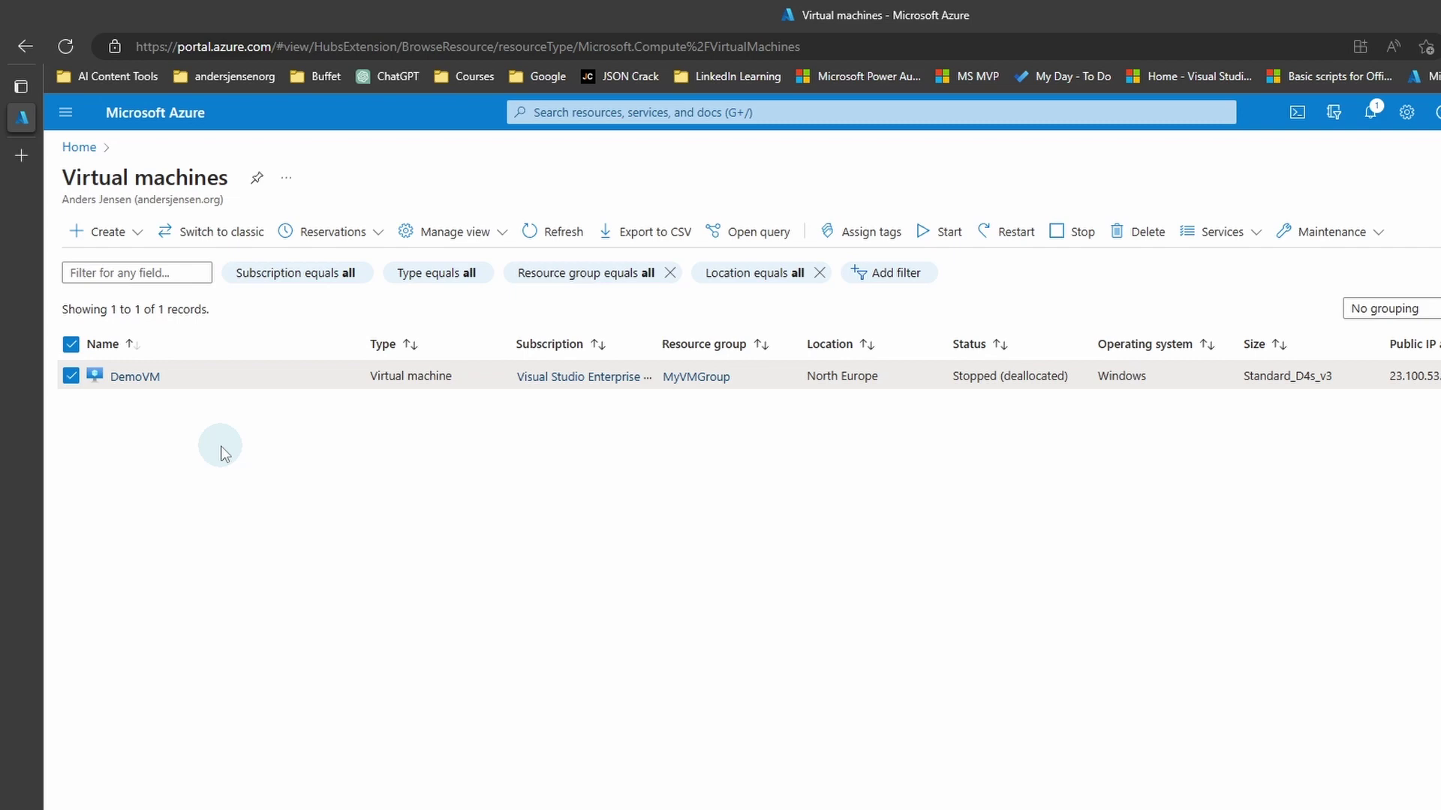
Step: Cancel a force delete of DemoVM, then start the VM and confirm with Yes
left_click(938, 192)
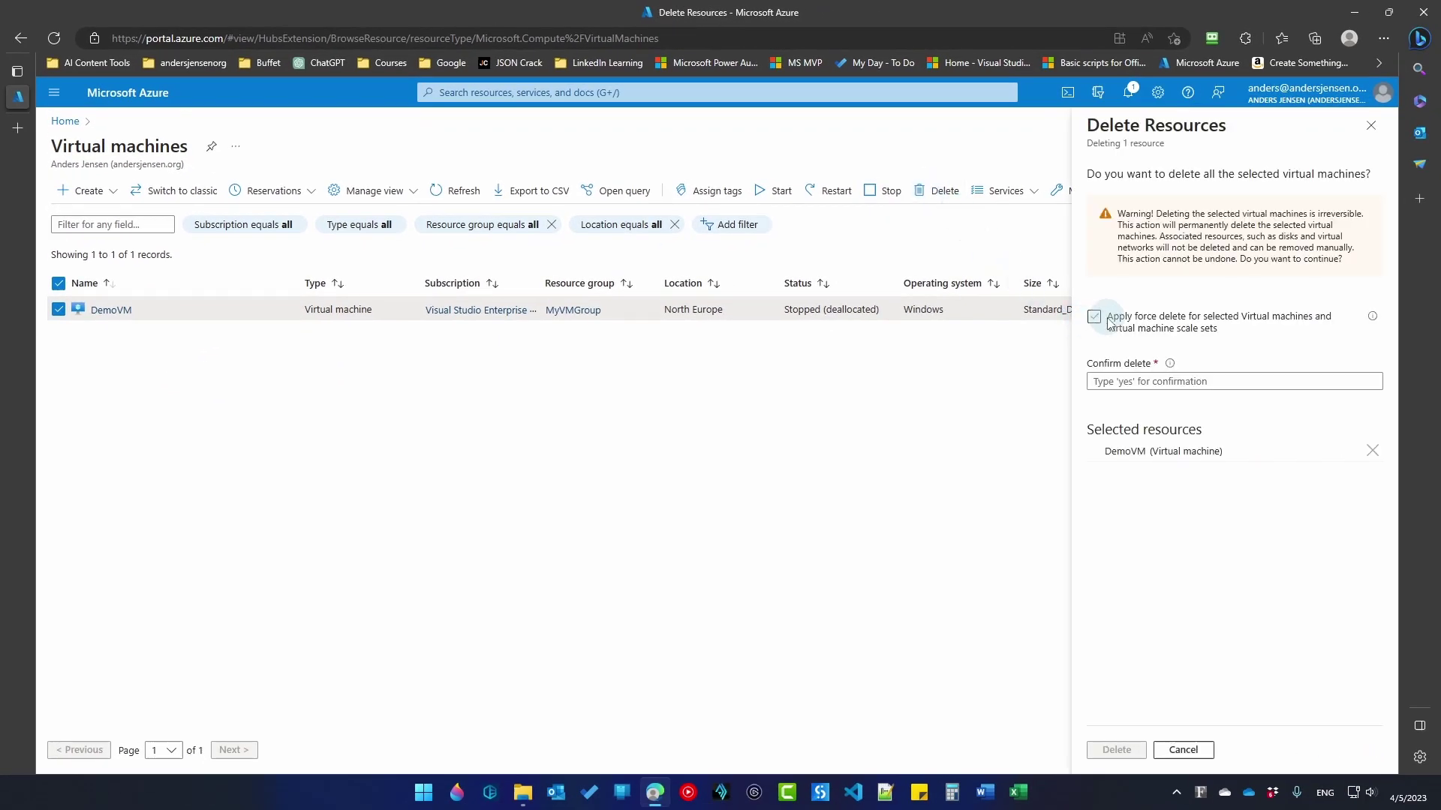
left_click(1094, 317)
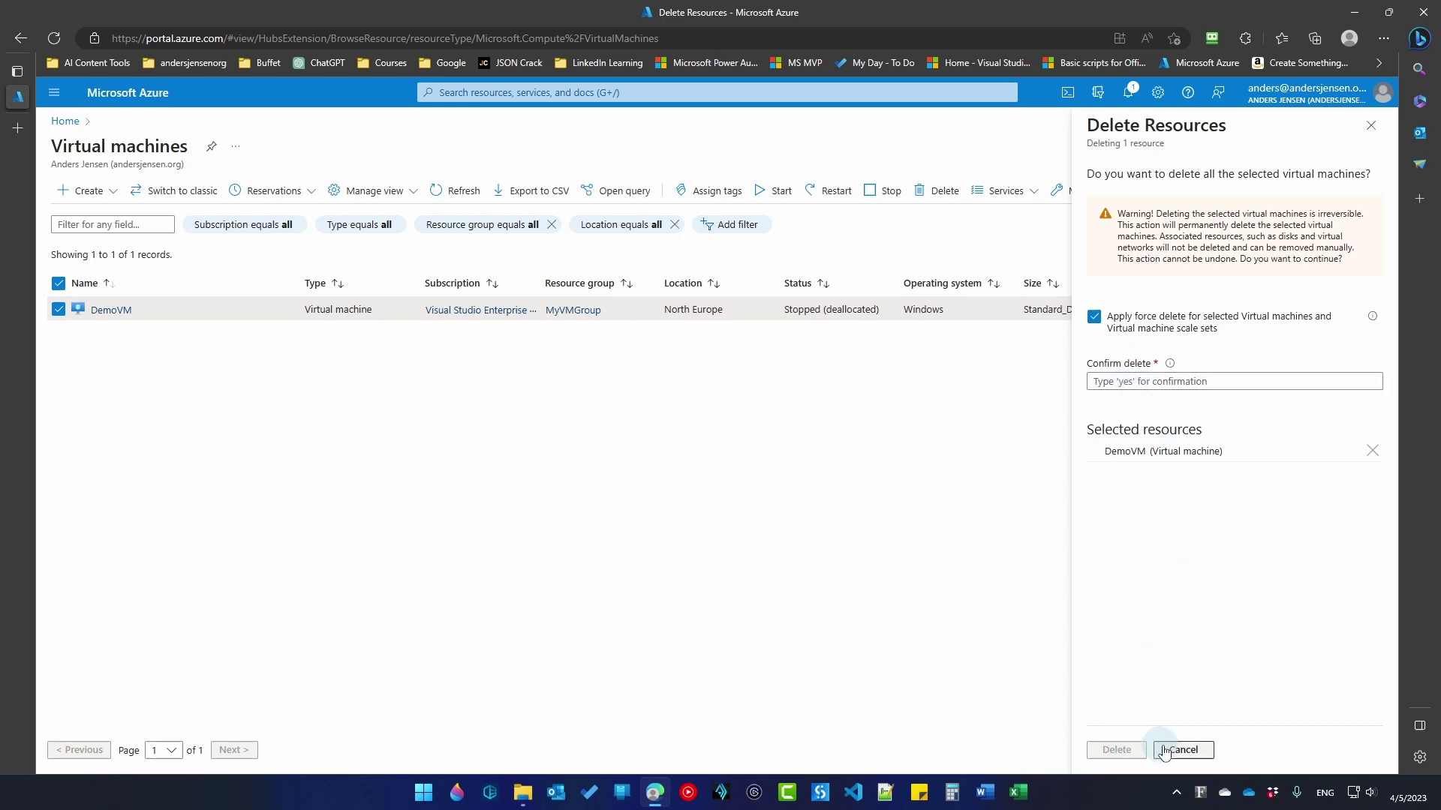
left_click(1191, 750)
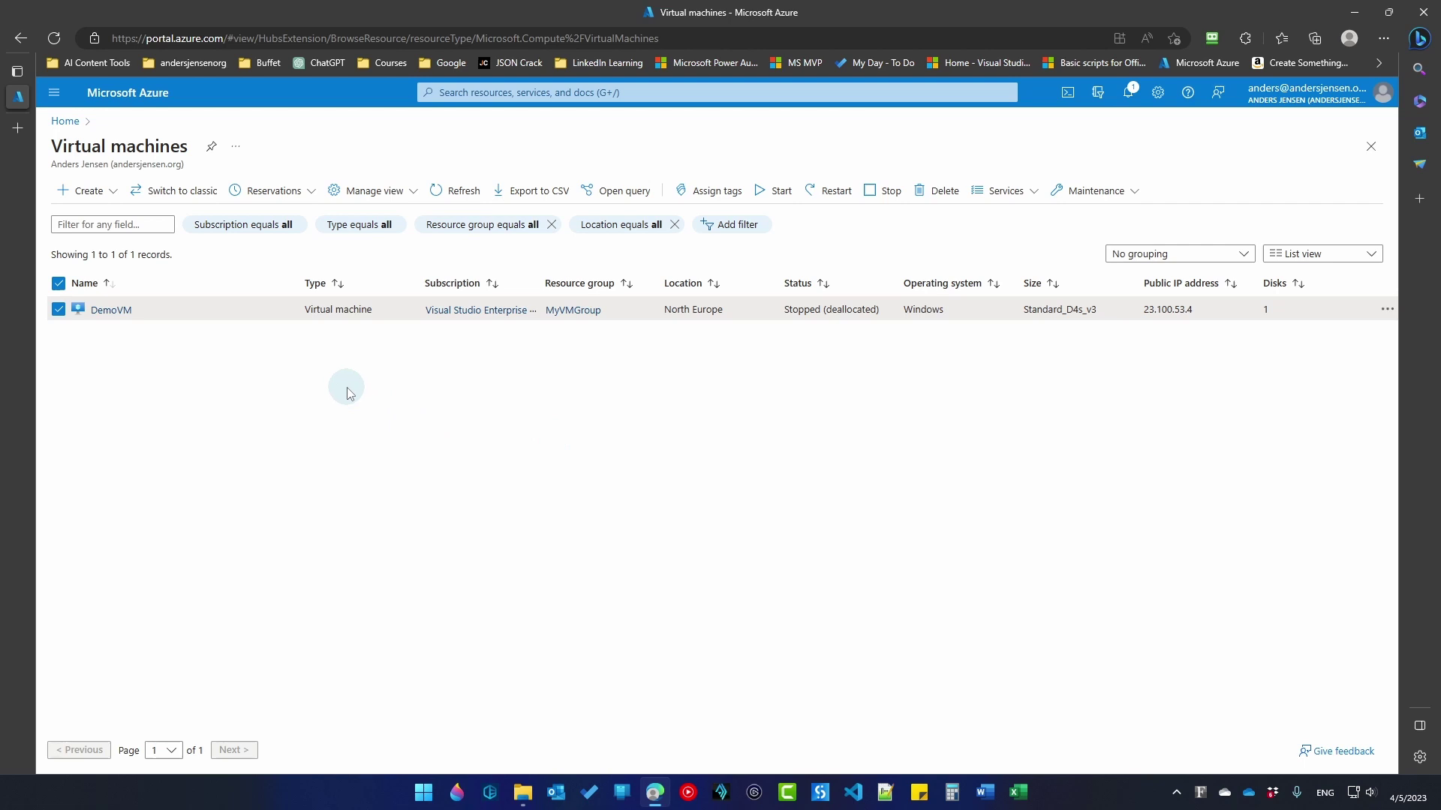
left_click(776, 196)
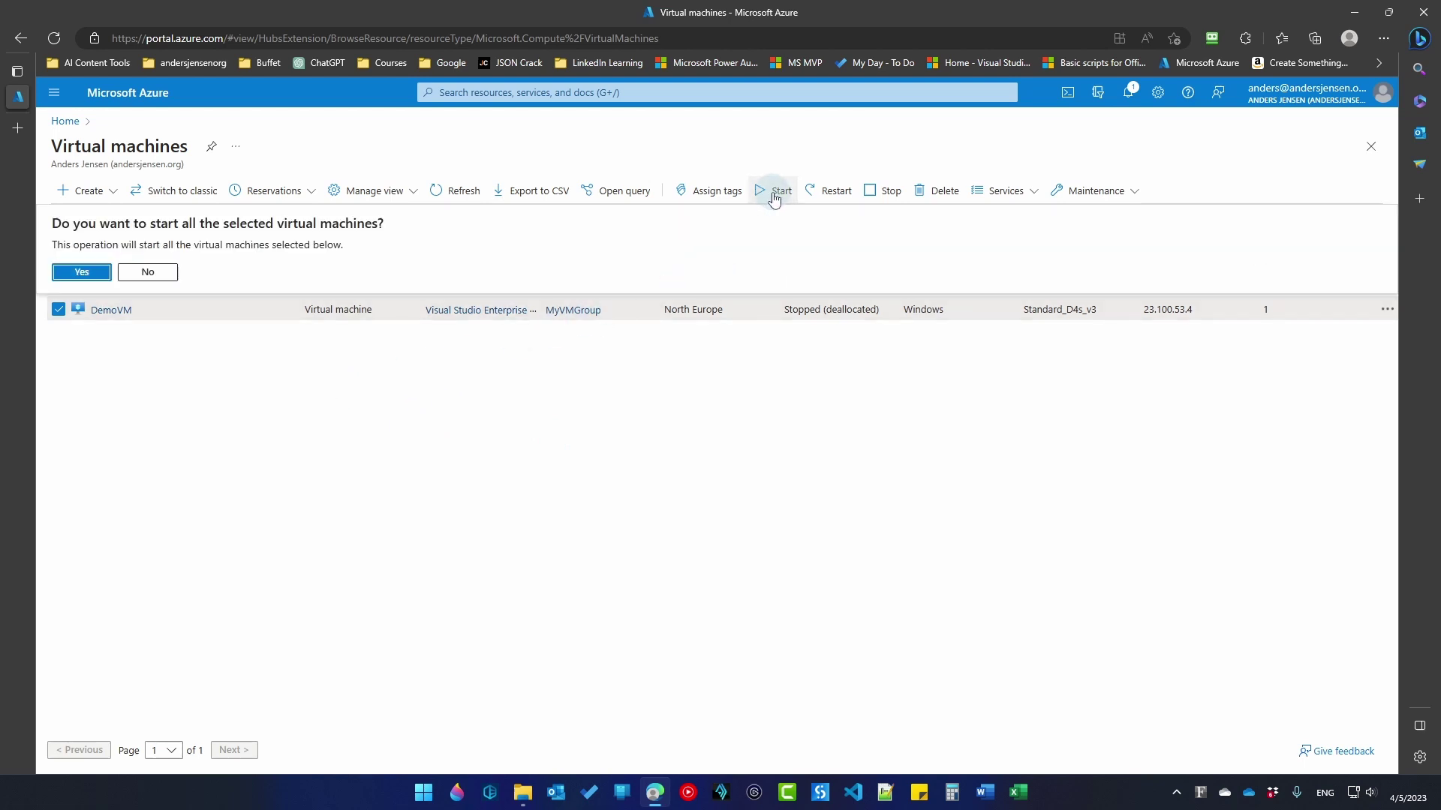
left_click(91, 274)
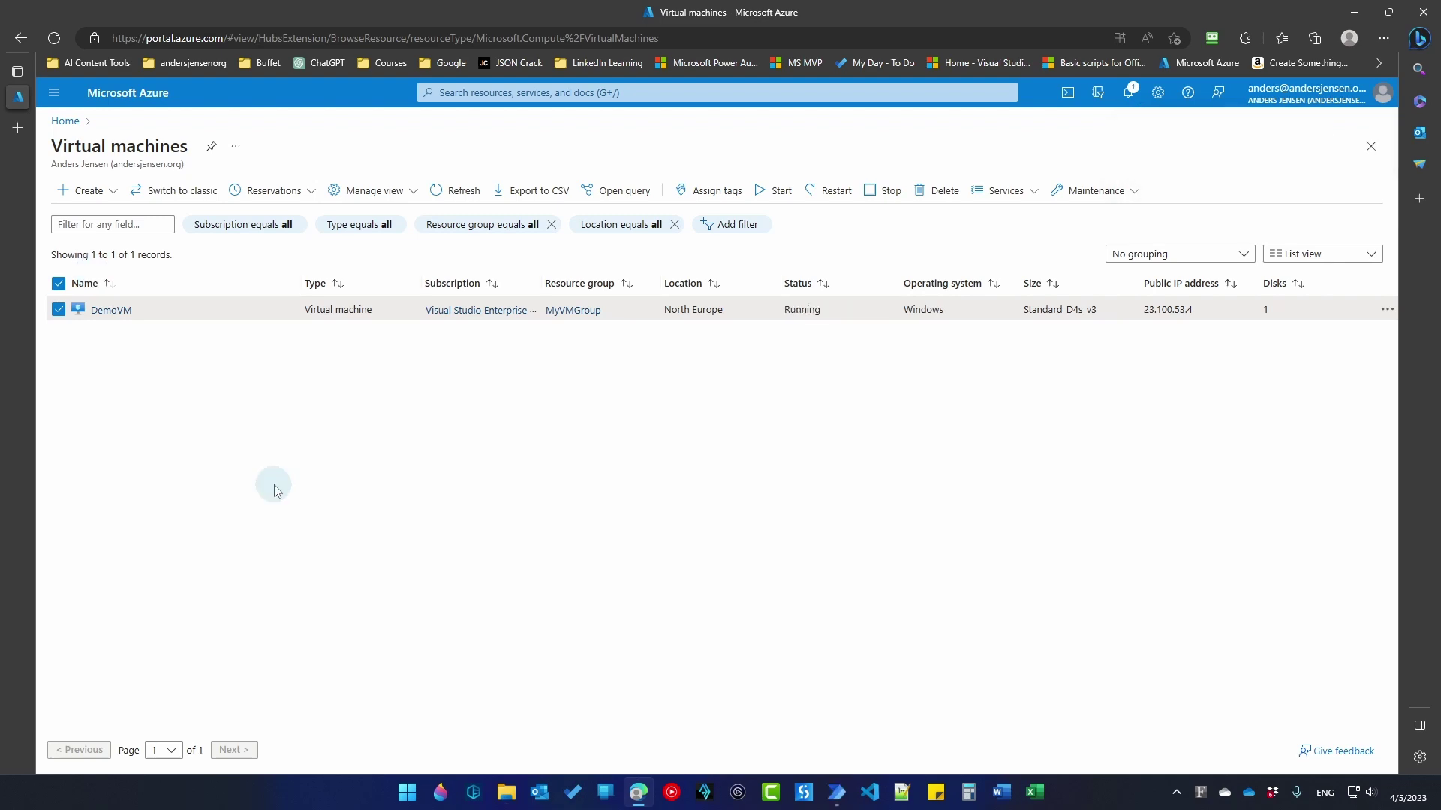
Step: Open DemoVM.rdp from the desktop and connect using the pasted account password
left_click(1346, 14)
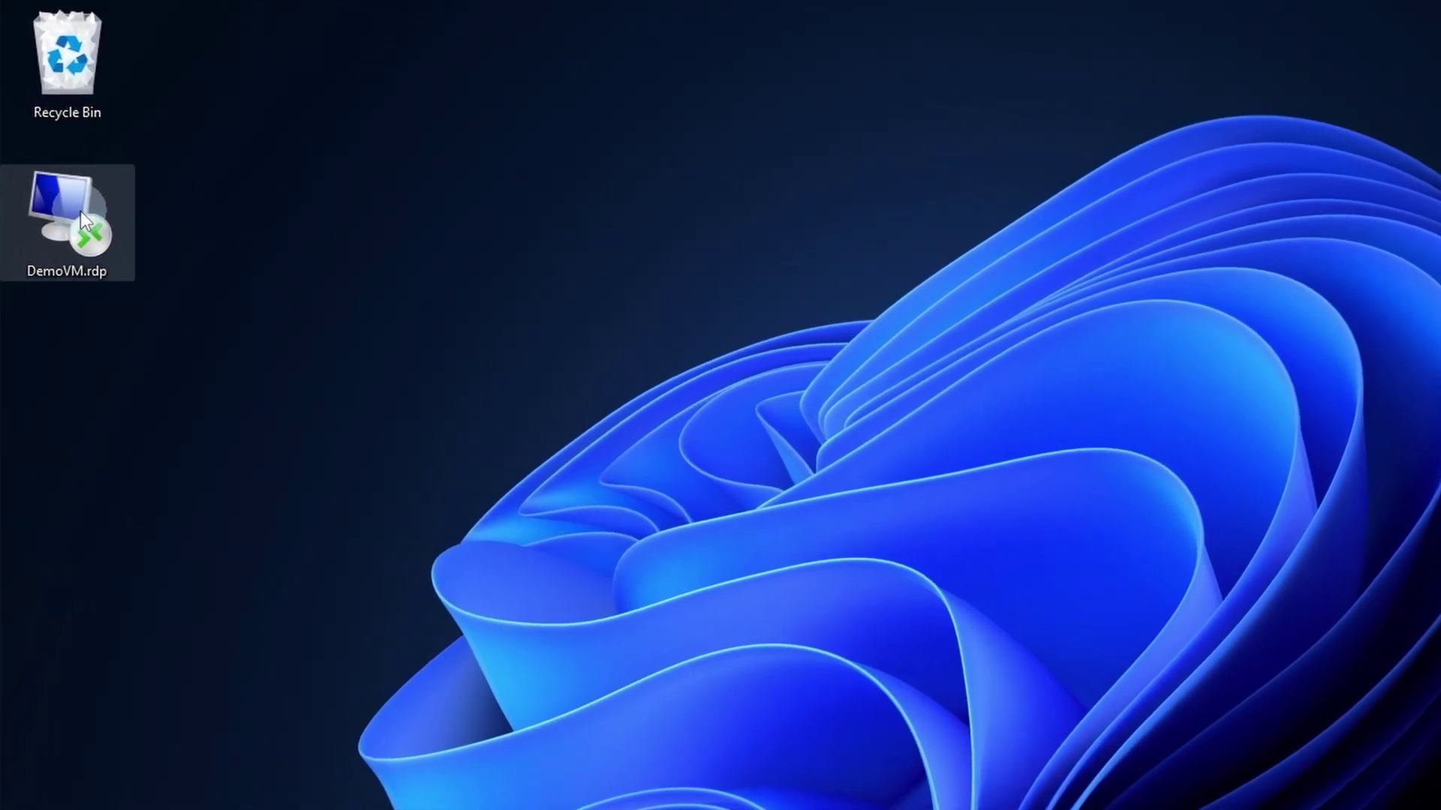
double_click(79, 210)
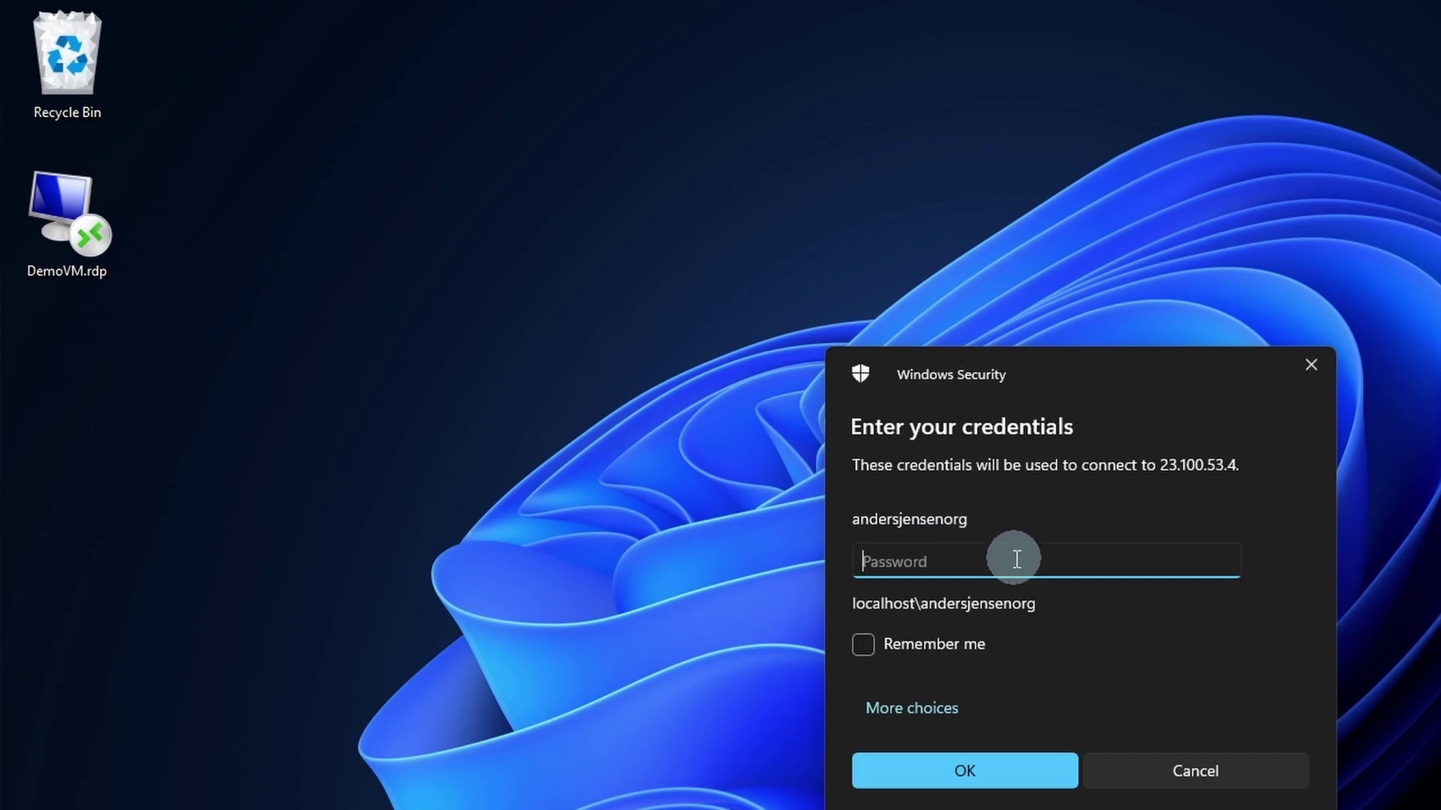
key("ctrl+v")
left_click(1028, 772)
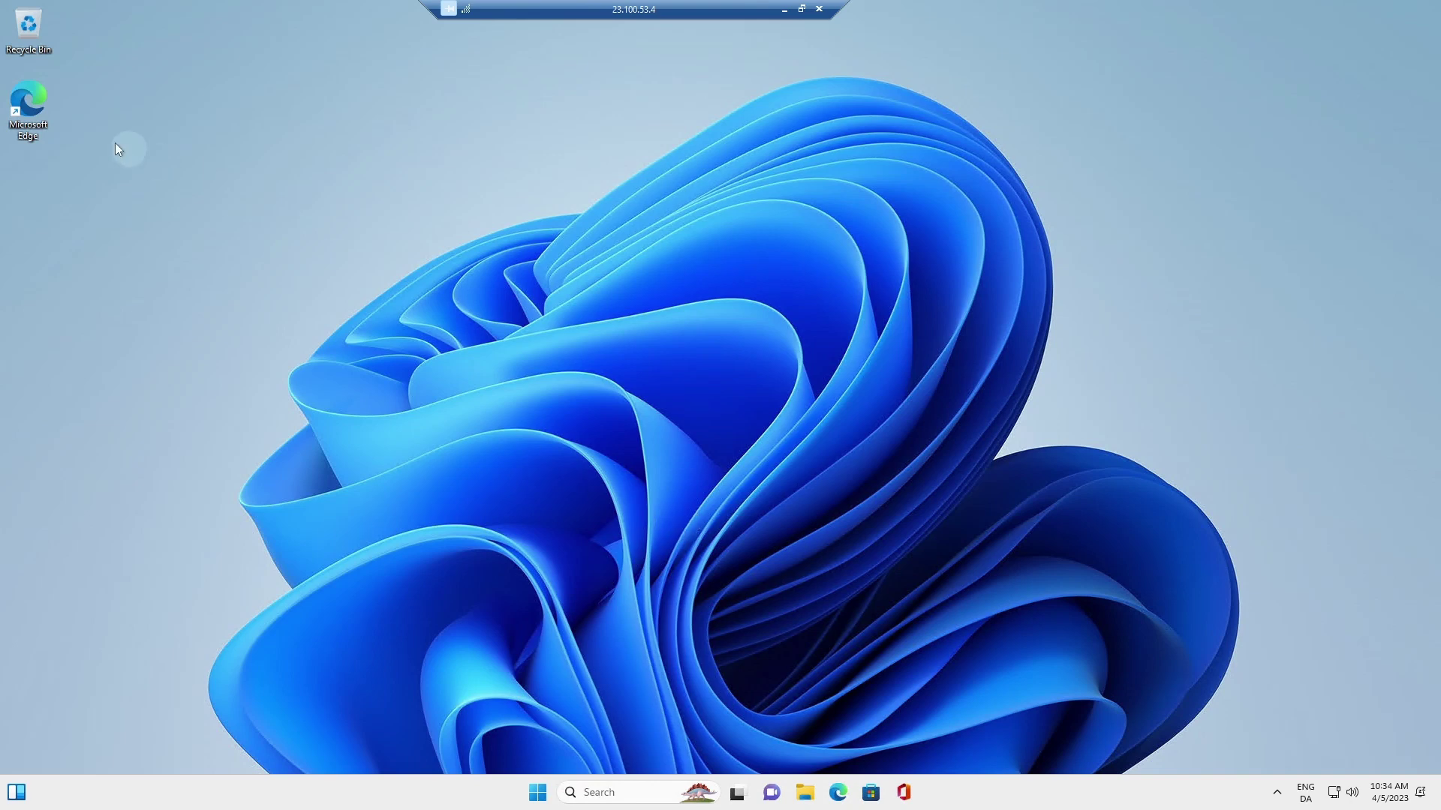
Step: Open Edge on DemoVM, accept the privacy terms and go to google.com
double_click(30, 118)
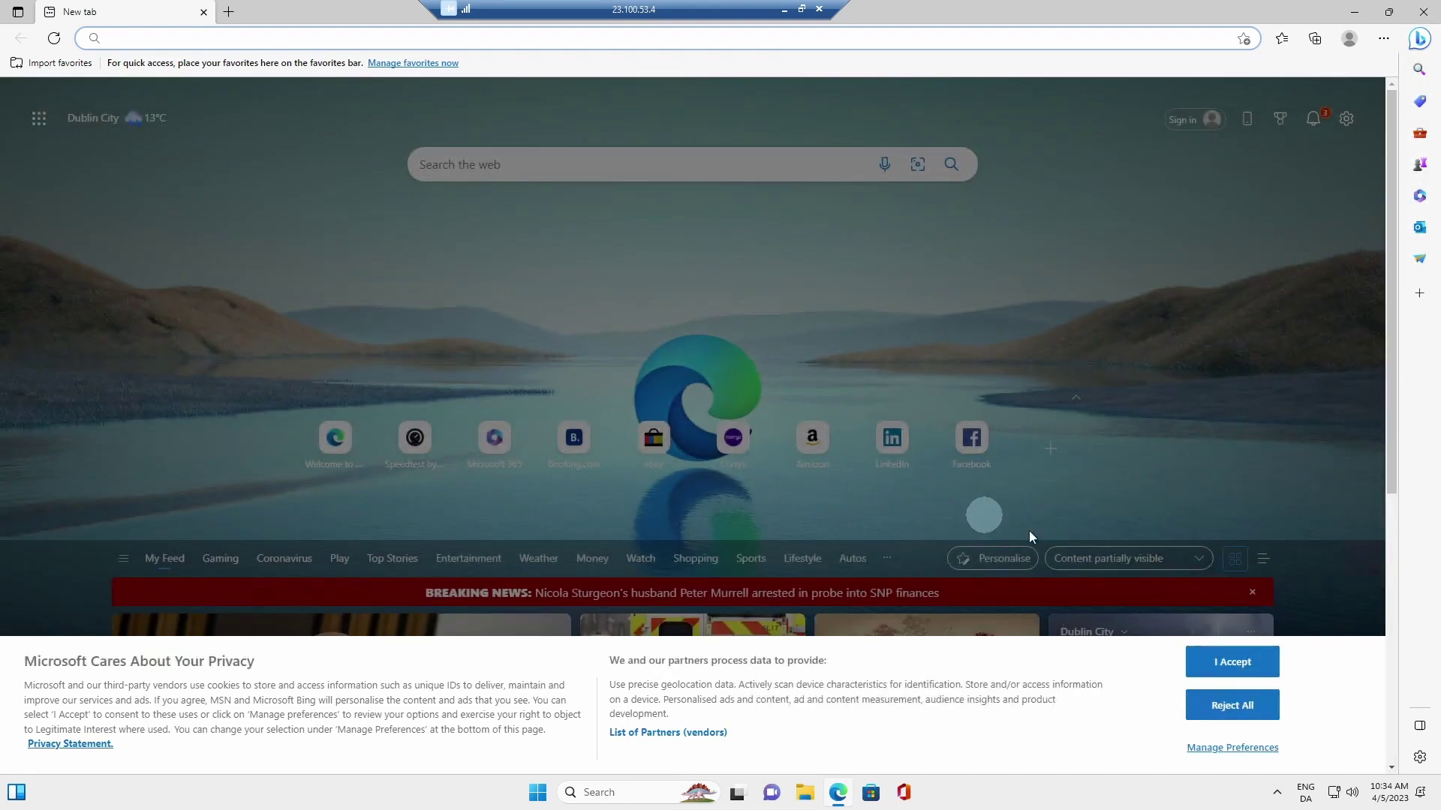
left_click(1232, 662)
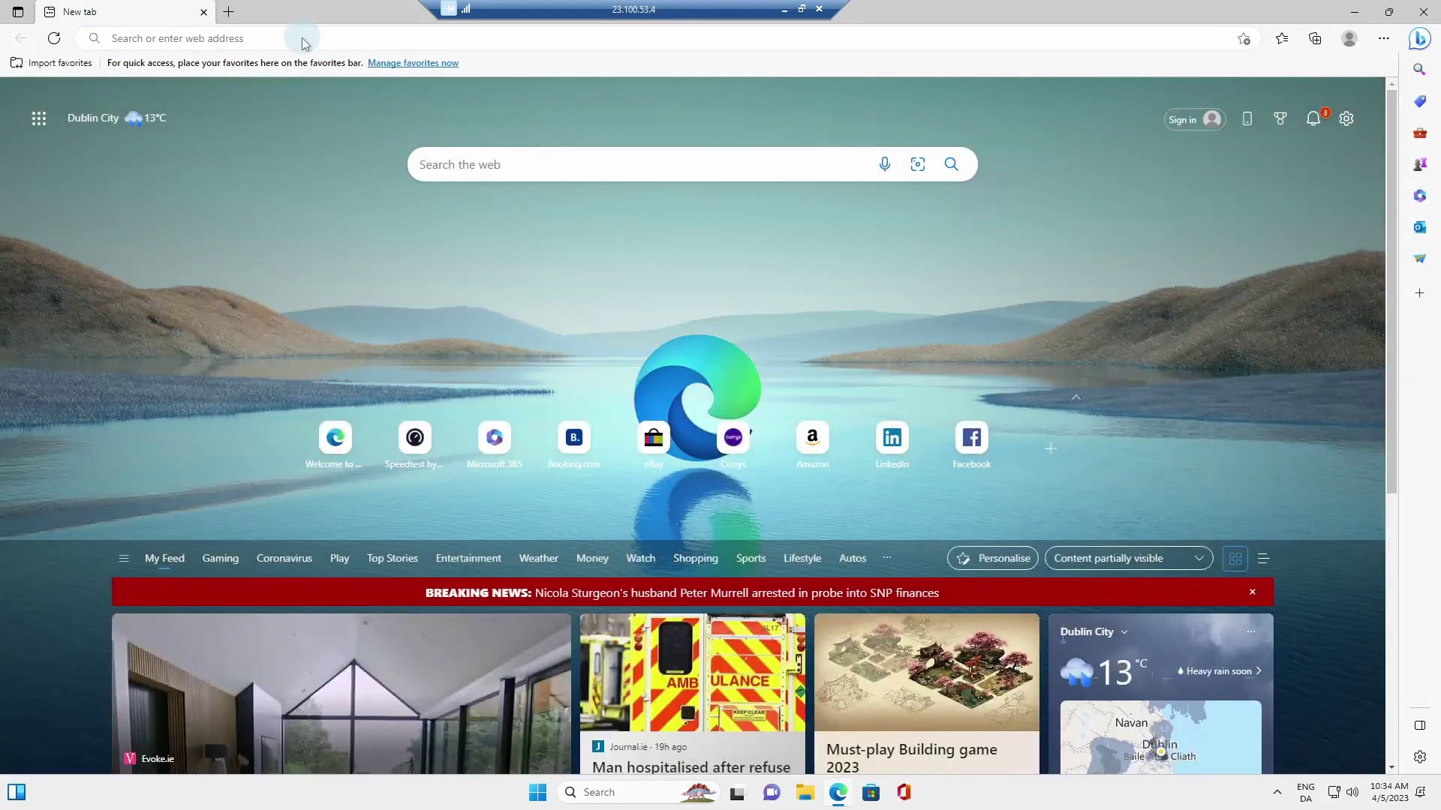
left_click(301, 37)
type("google.com")
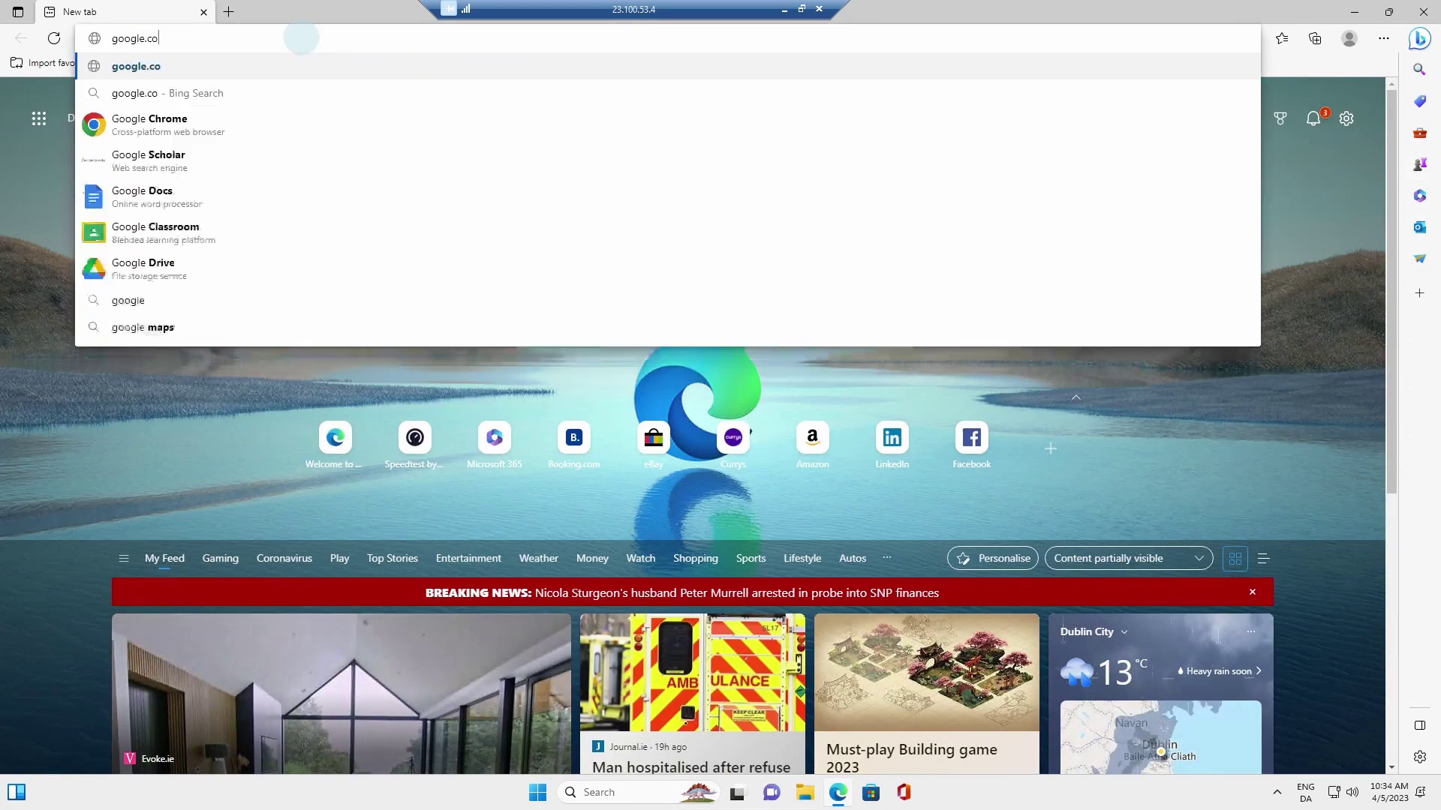
key("Return")
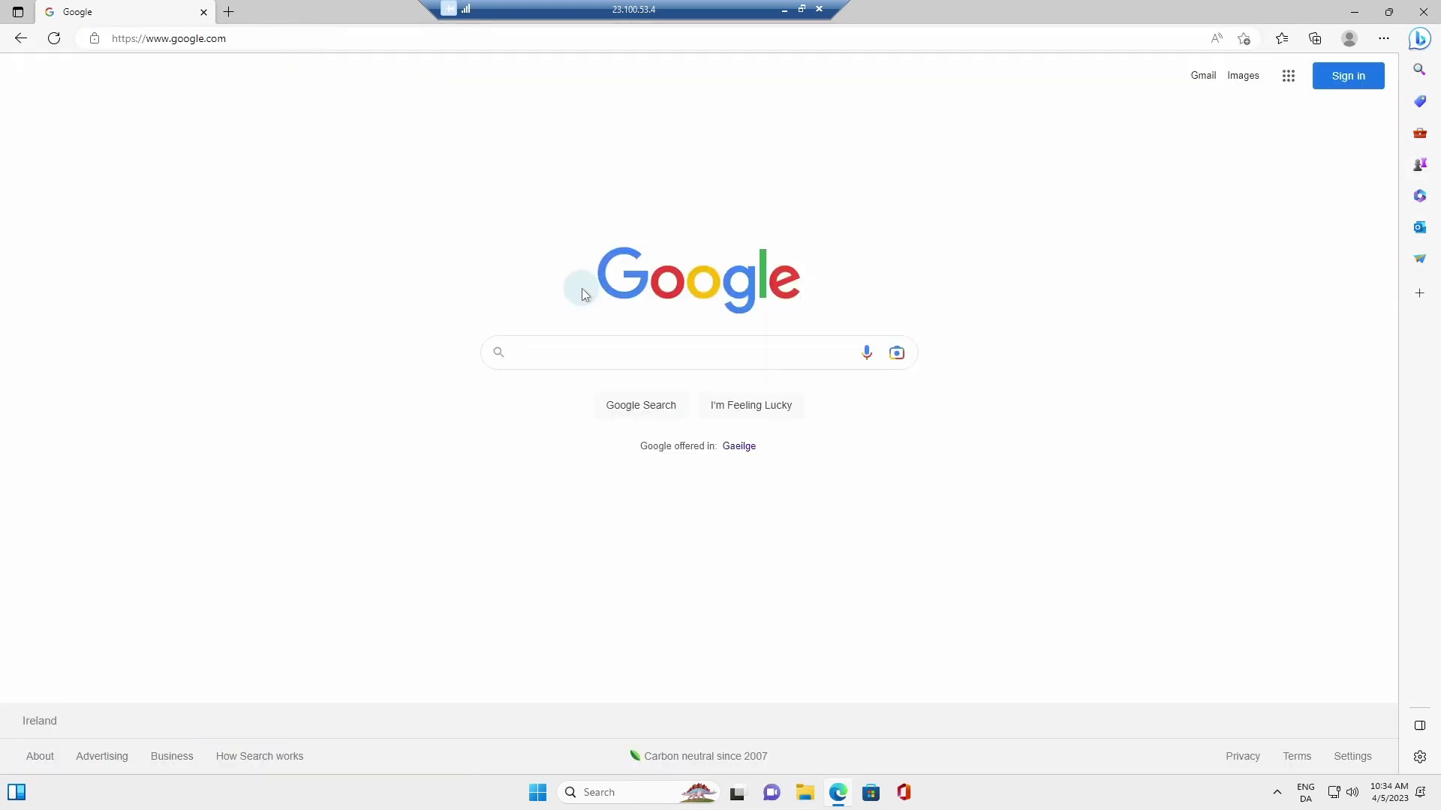
Step: Search 'download the power automate desktop installer', download it from the Learn article and open it
type("downloa")
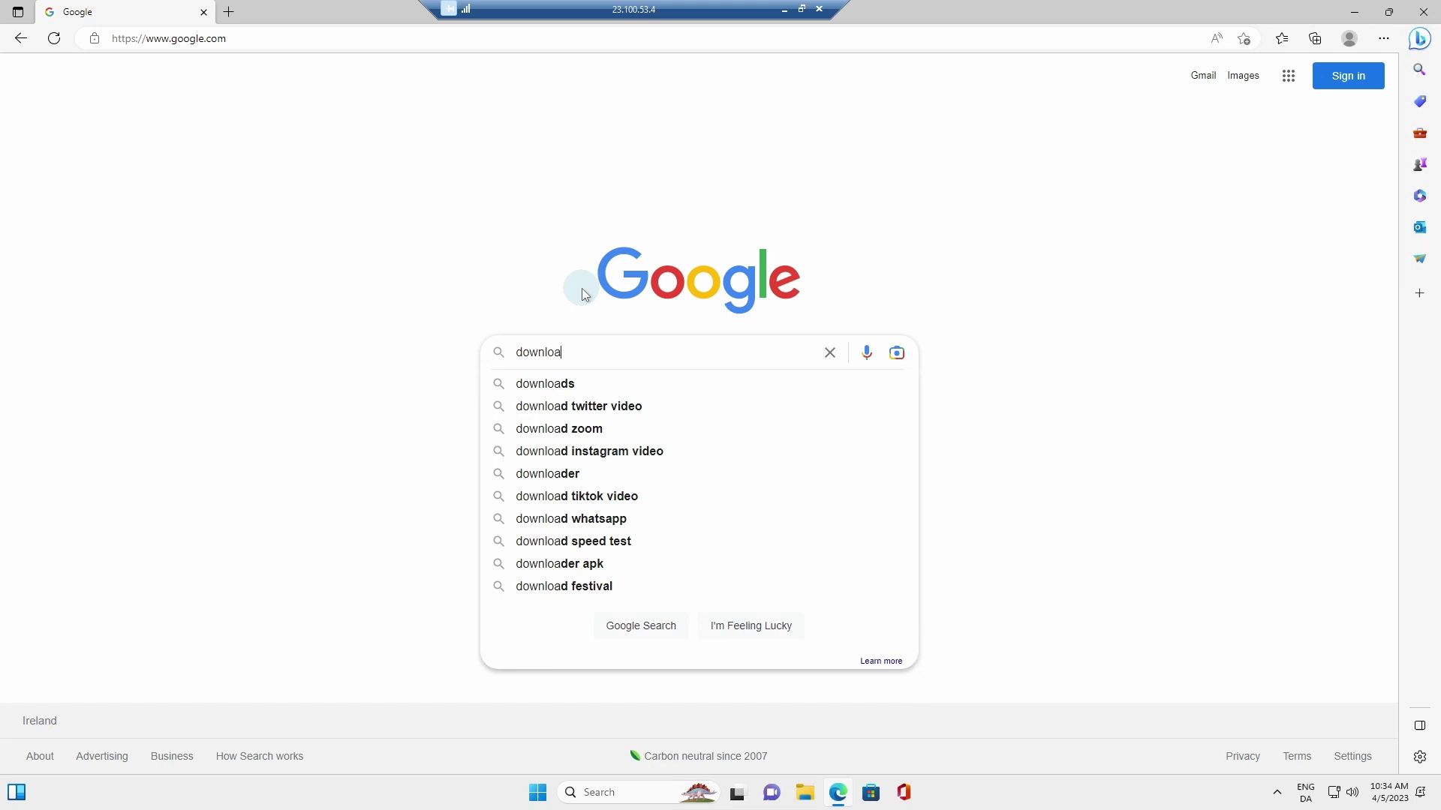
type("d the pow")
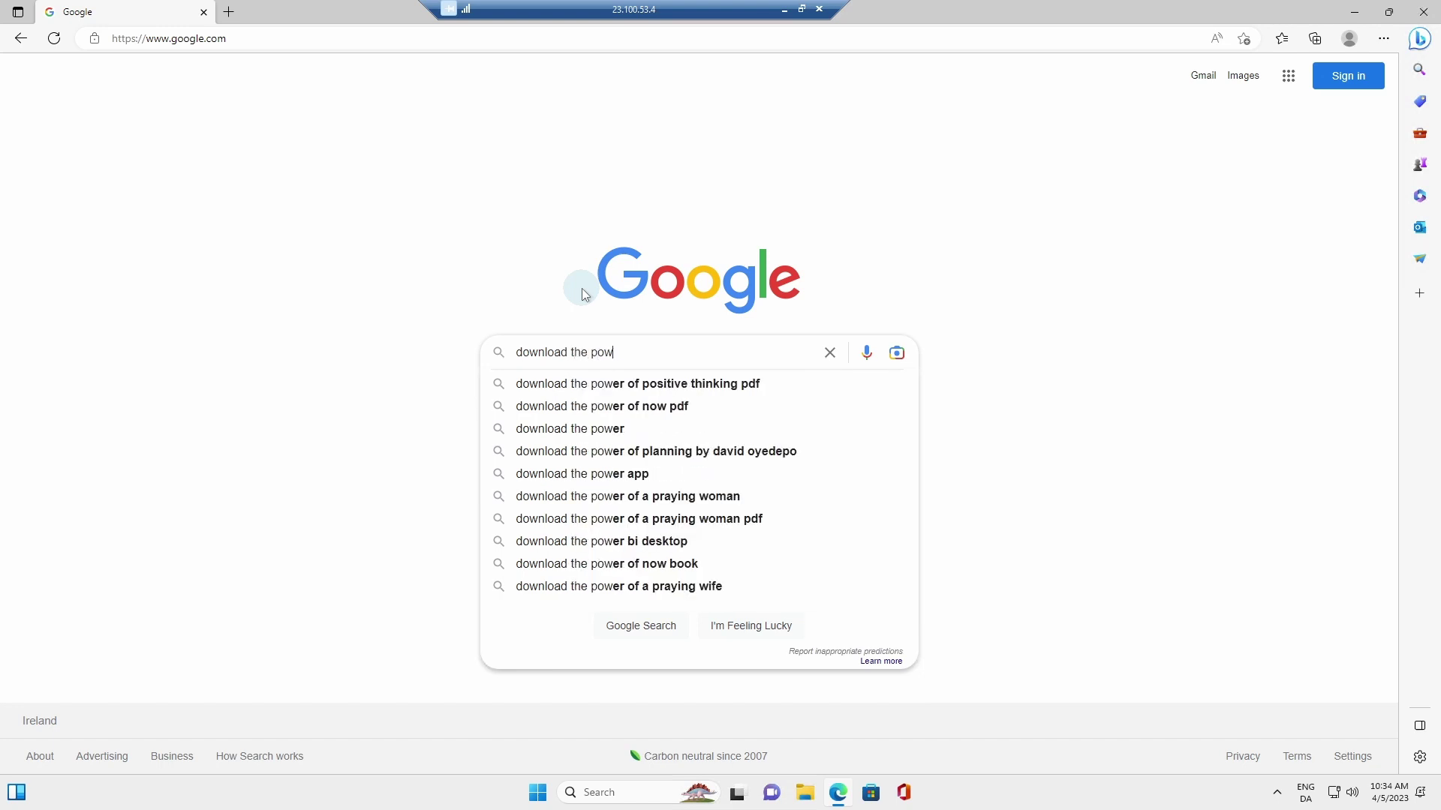
type("er automat")
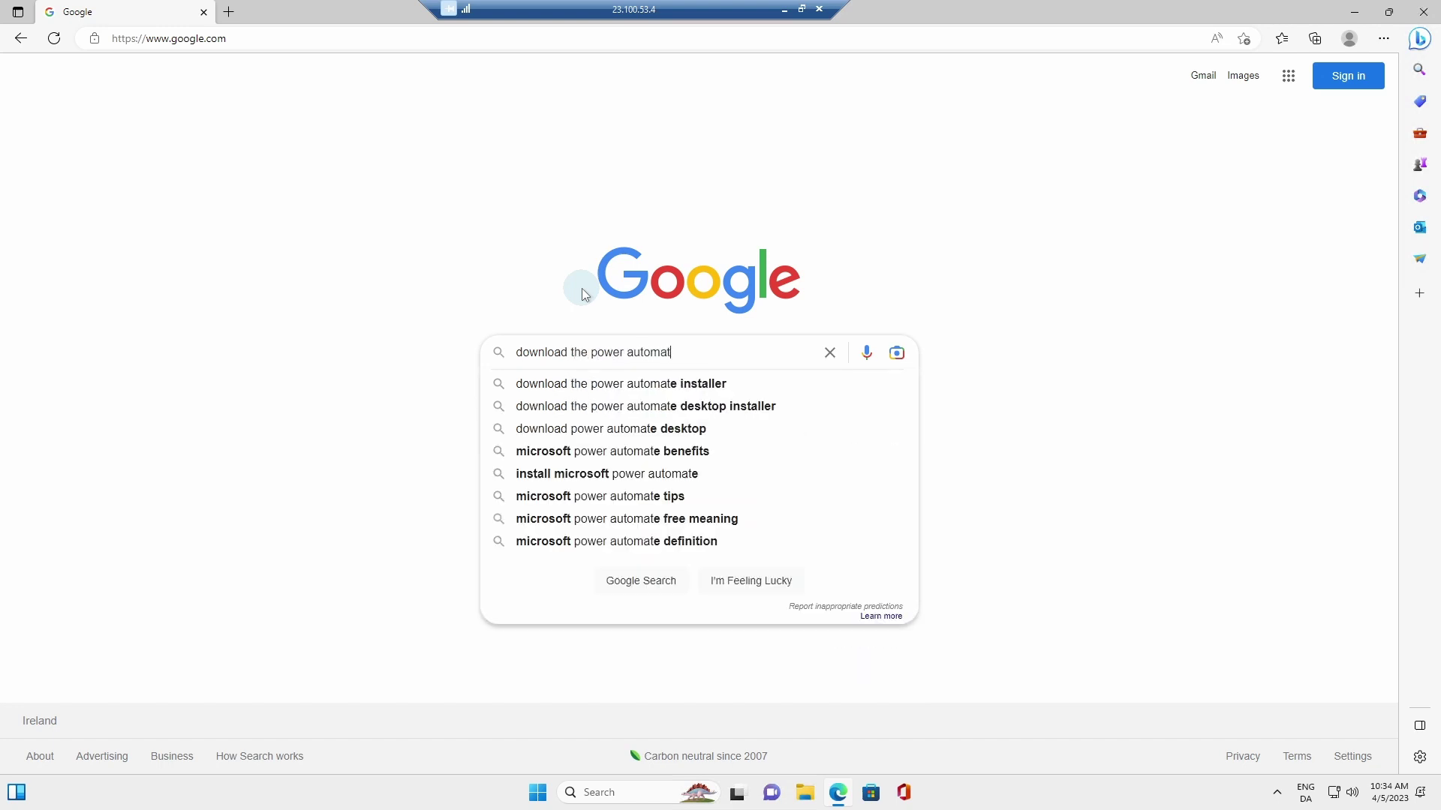
type("e desktop installer")
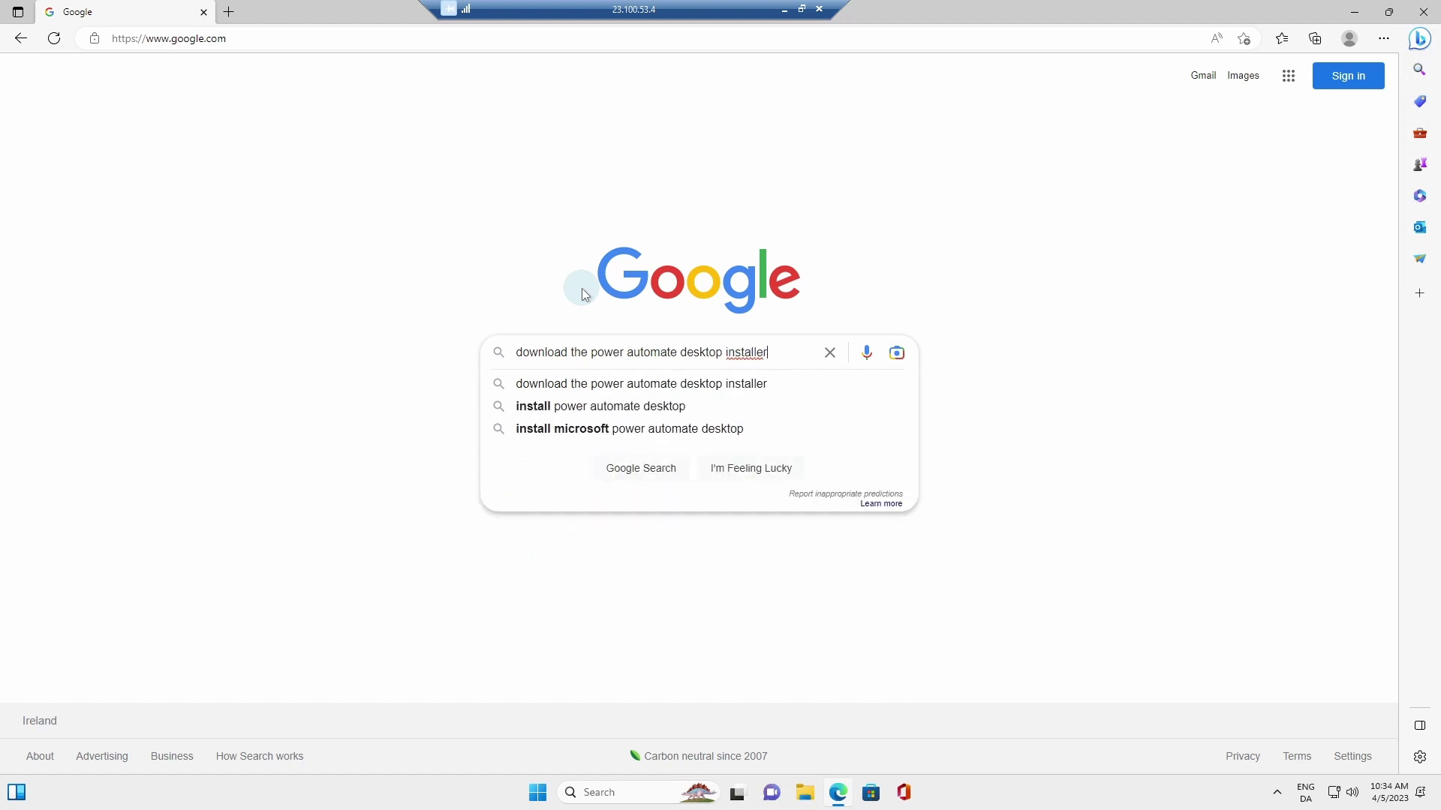
key("Return")
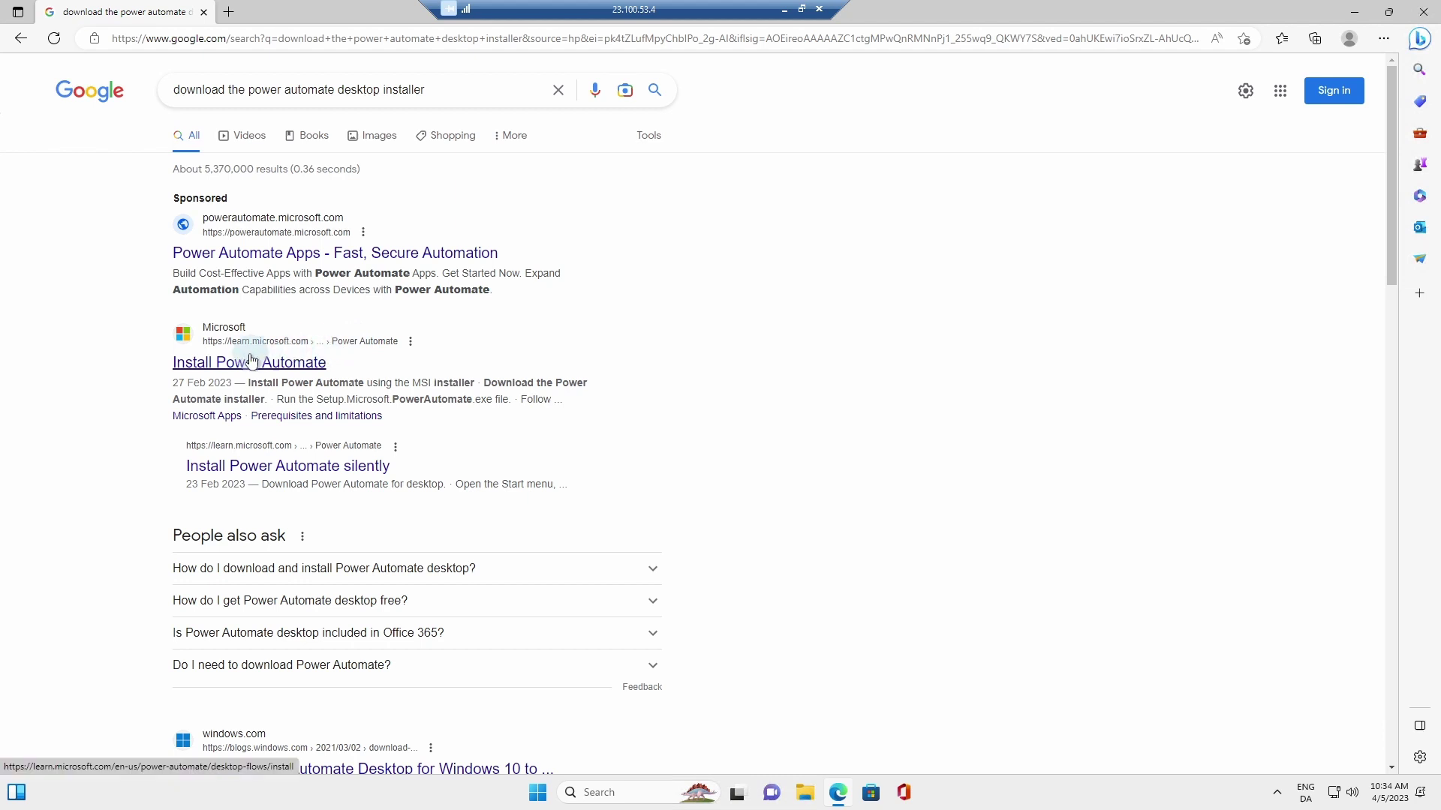
left_click(201, 364)
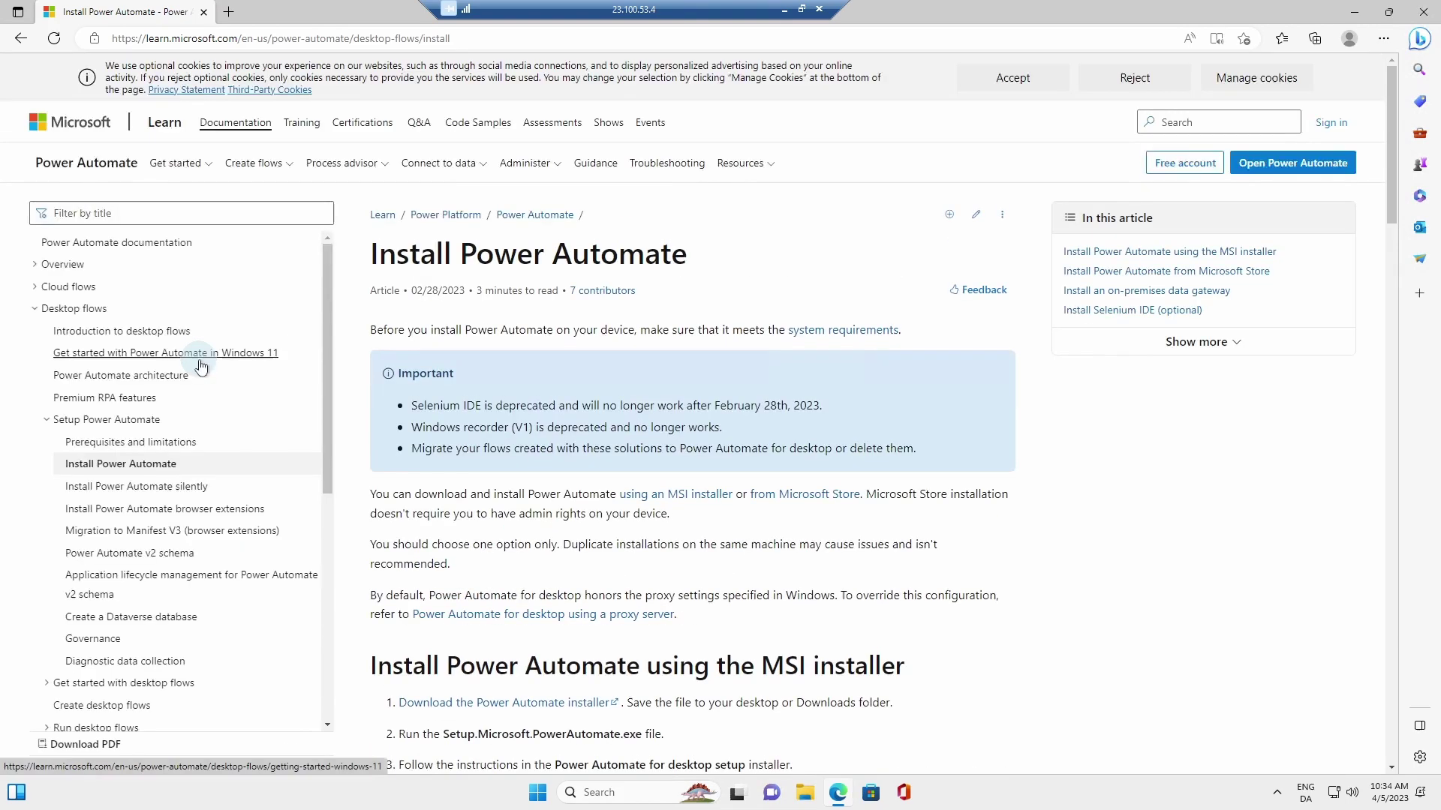
scroll(452, 427, "down", 3)
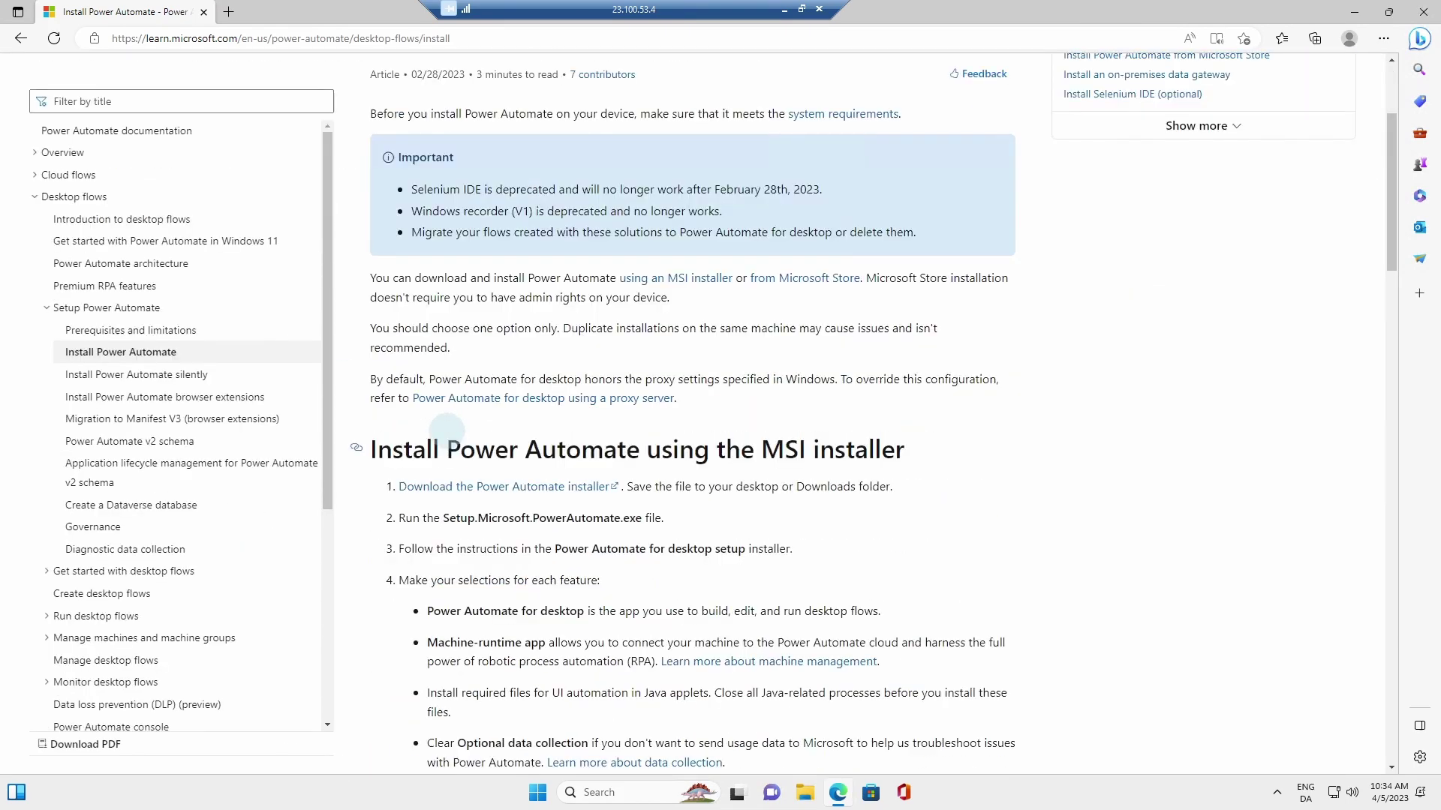
left_click(471, 489)
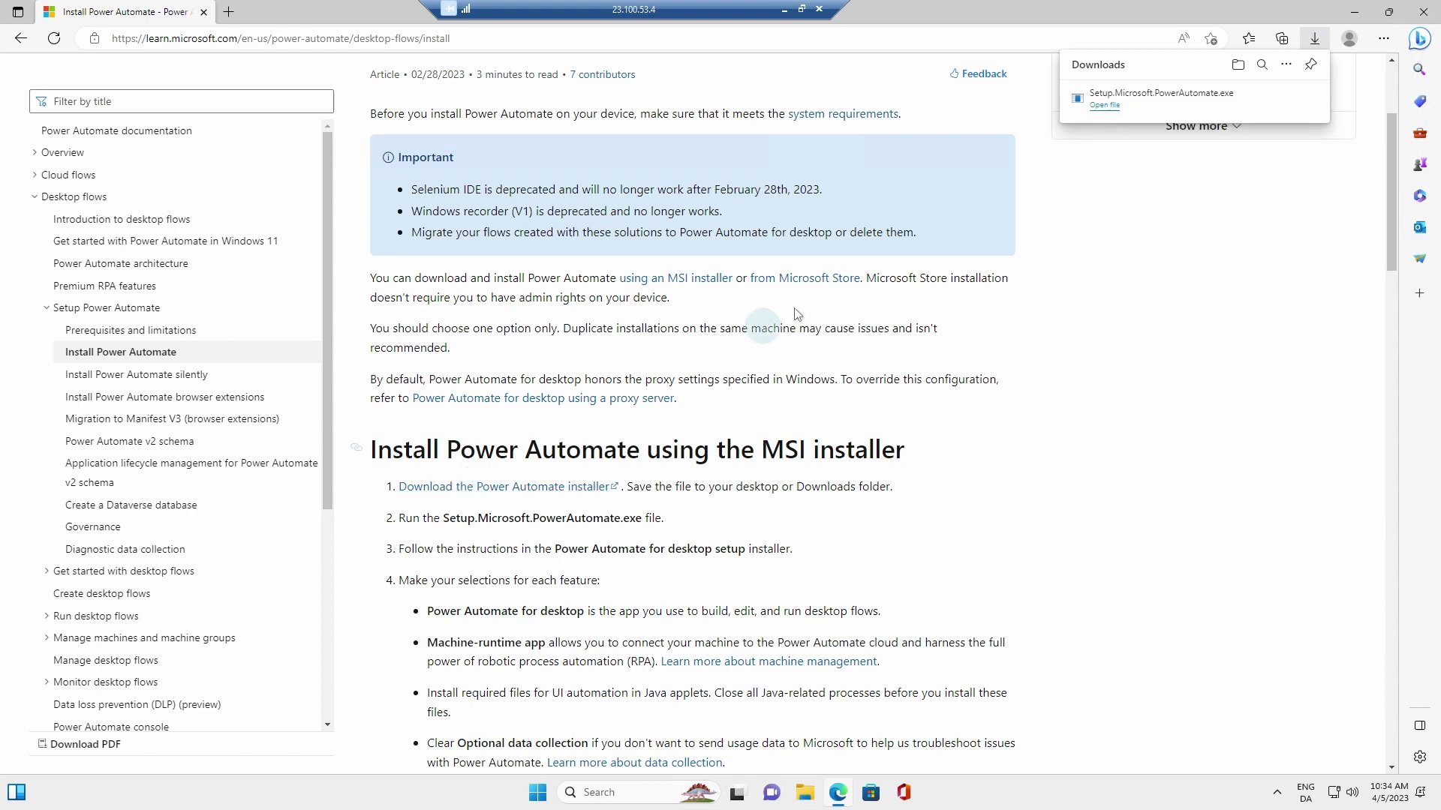
left_click(1108, 105)
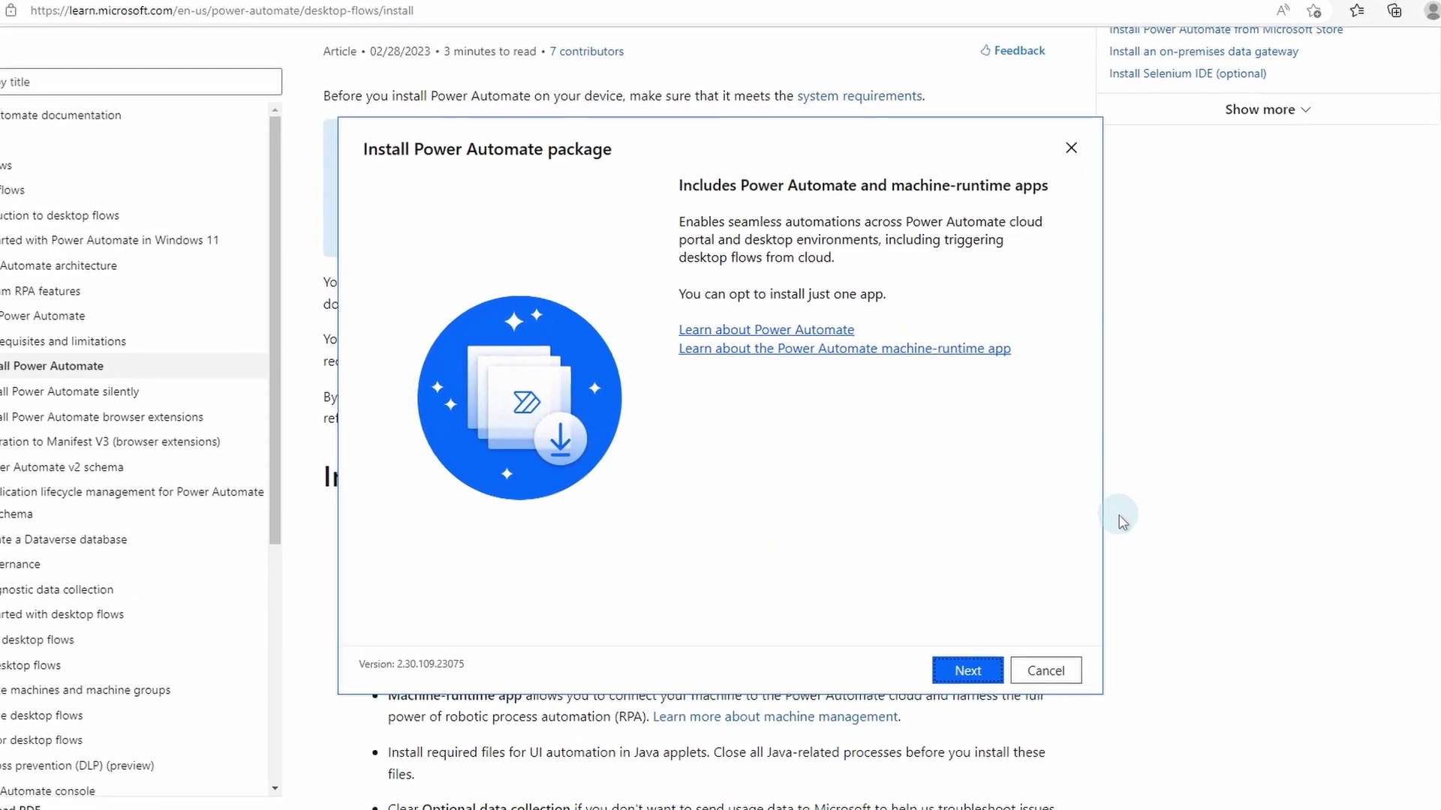
Step: Continue past the package overview, accept the terms of use and install Power Automate
left_click(977, 674)
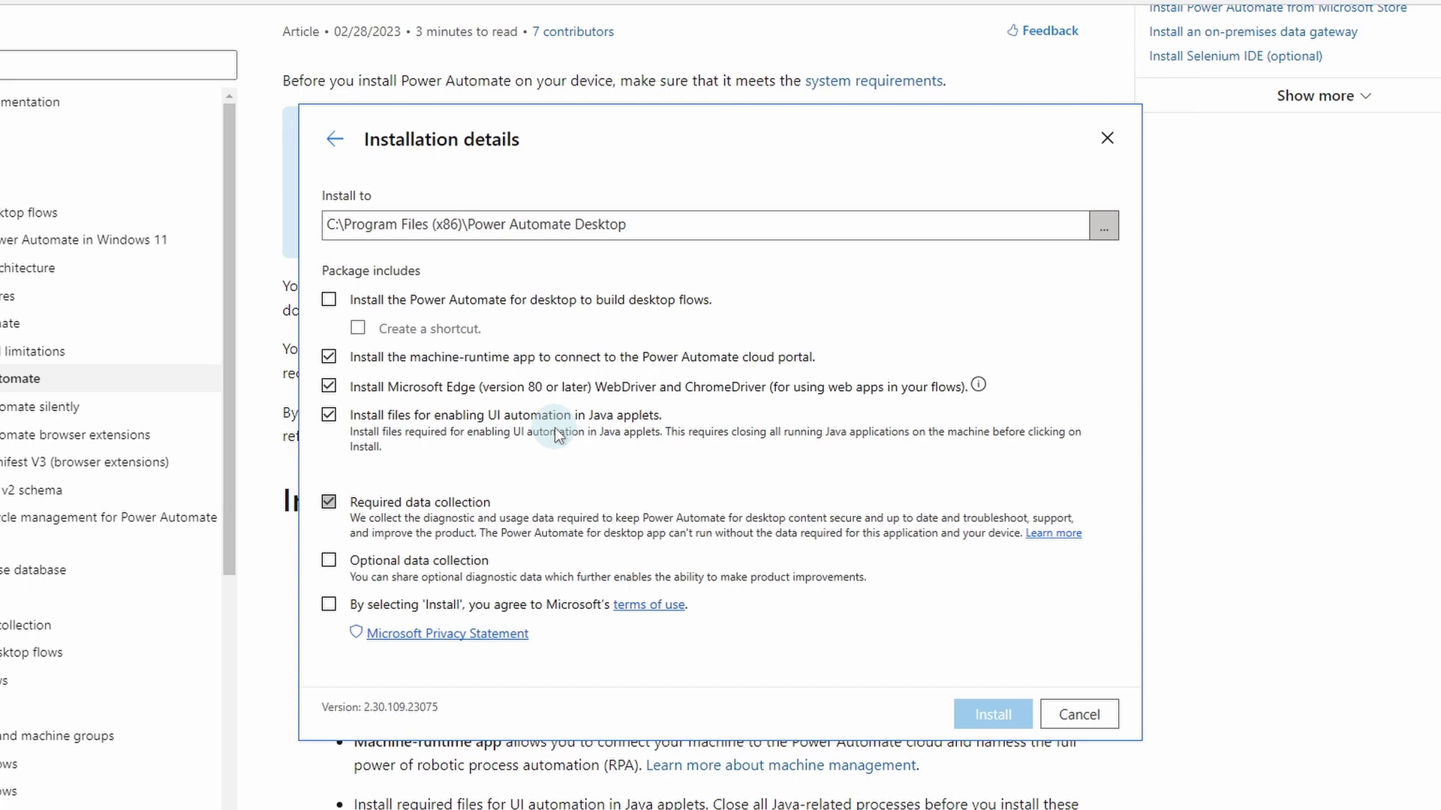
left_click(330, 607)
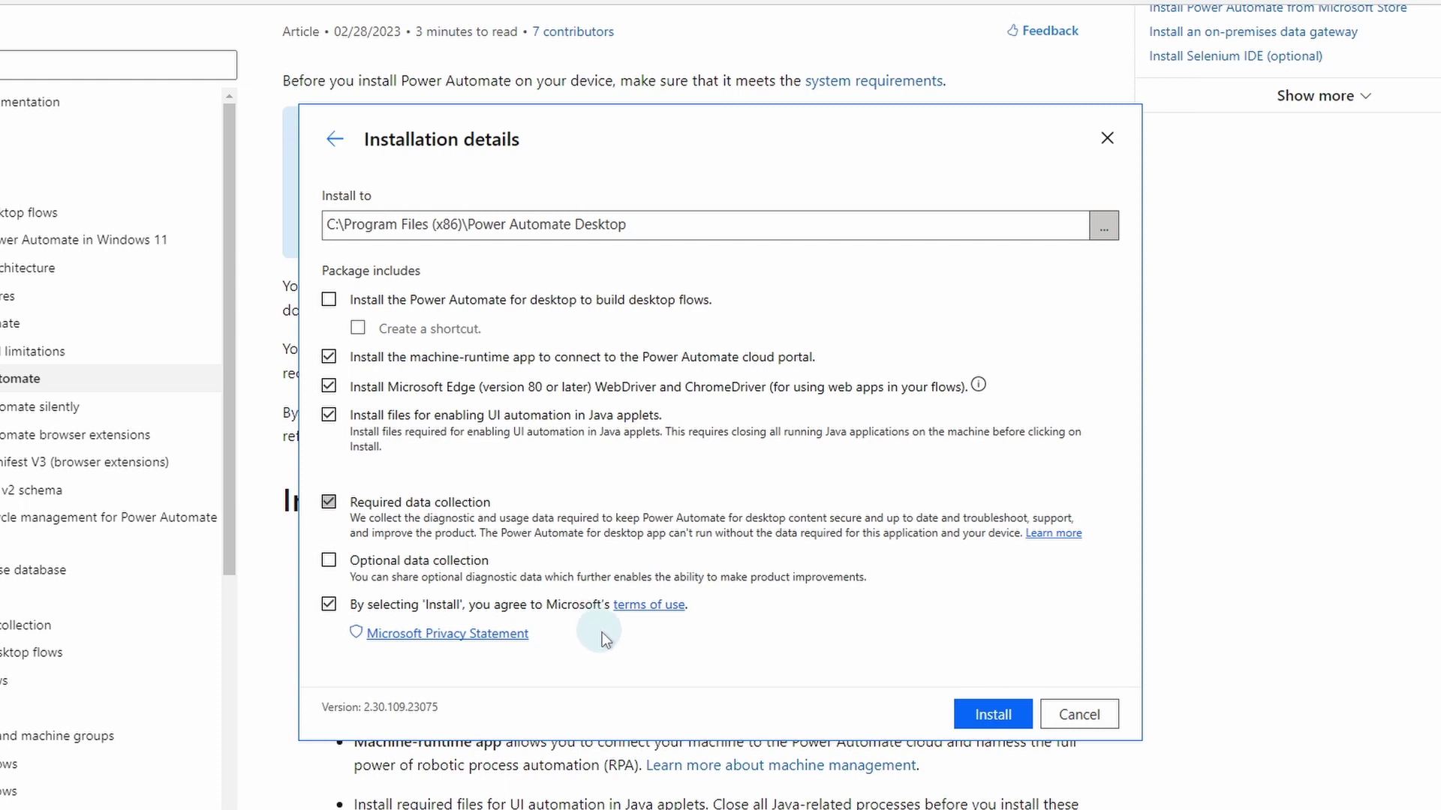
left_click(979, 709)
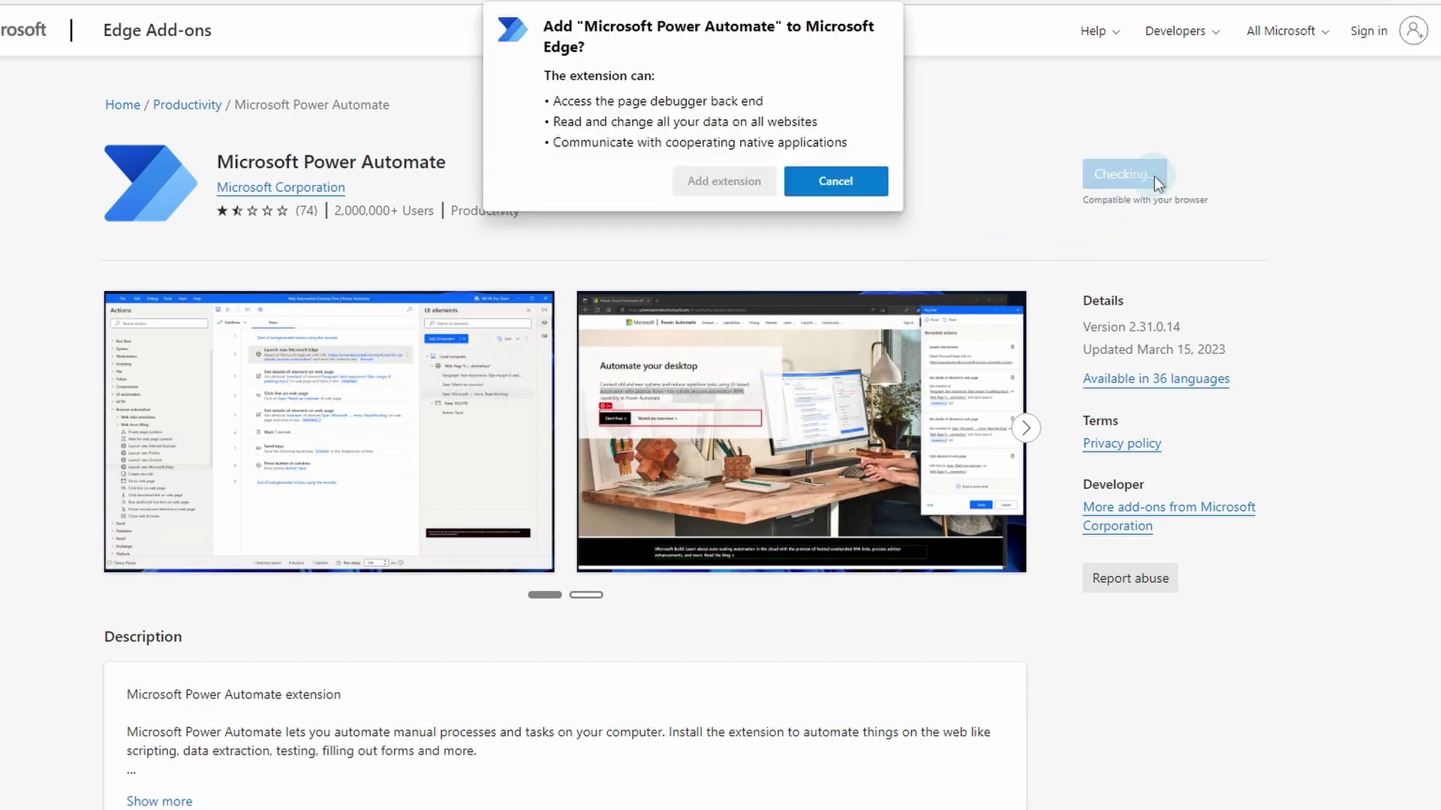
Step: Add the Power Automate extension, reload, and toggle it off and on in Manage extensions
left_click(722, 178)
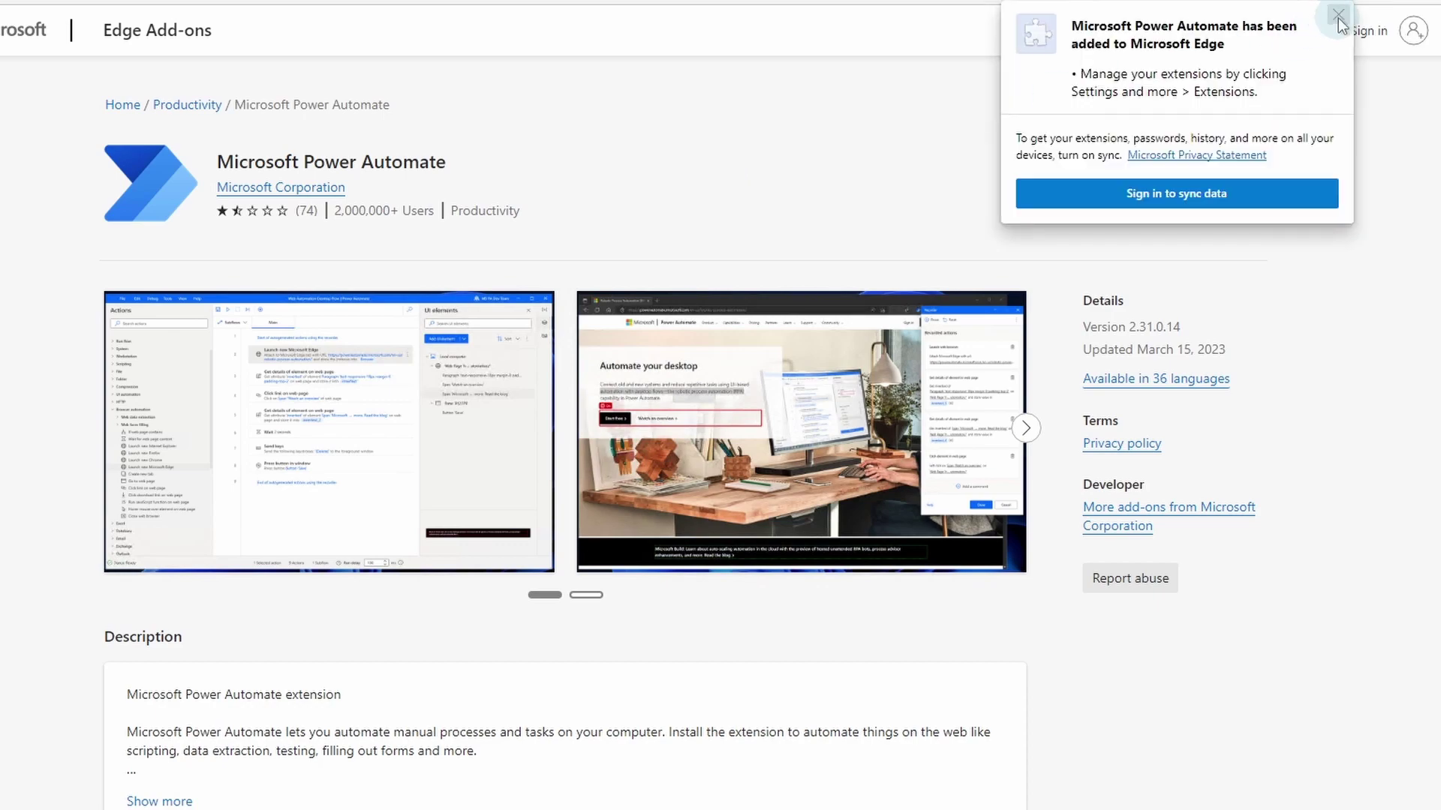
left_click(1209, 125)
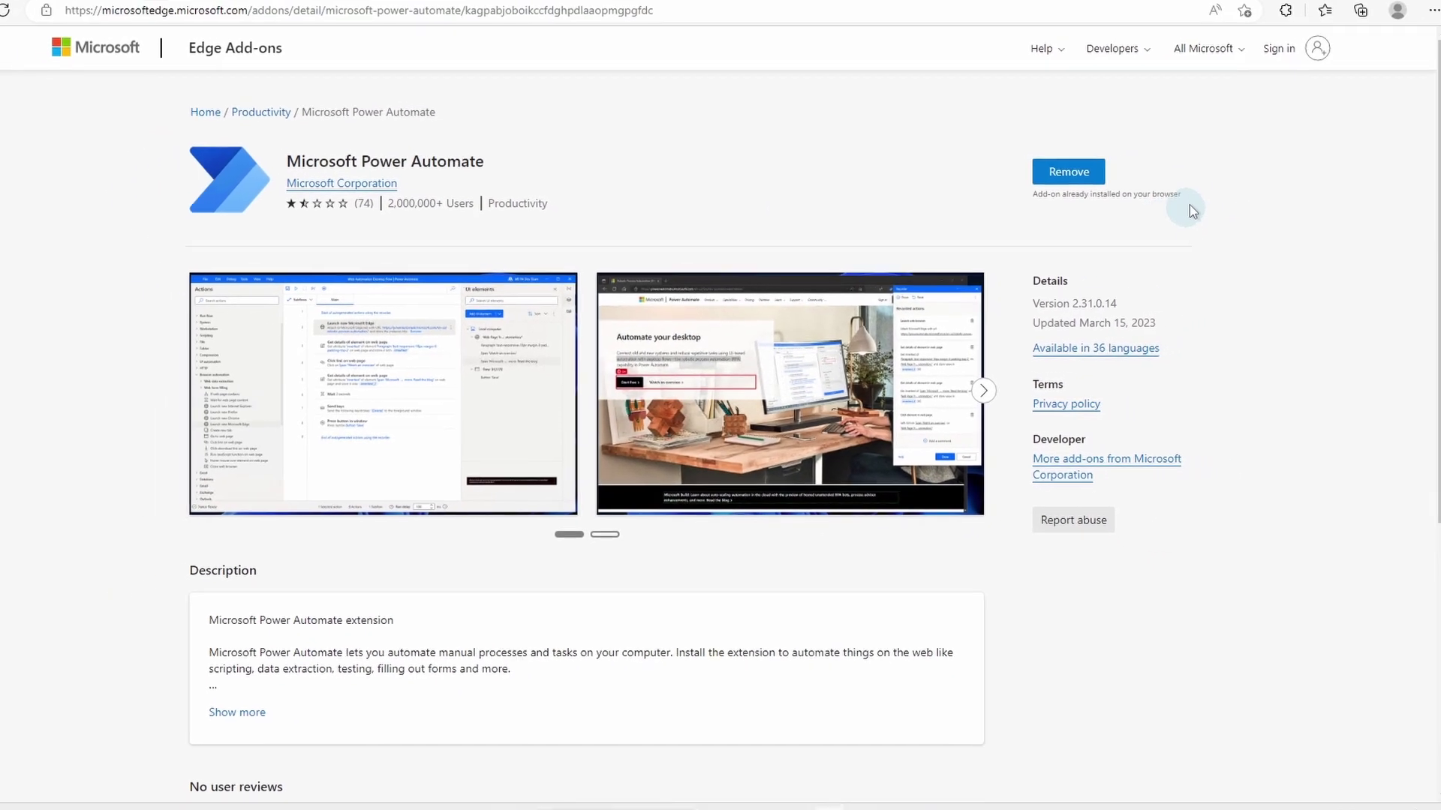
left_click(4, 11)
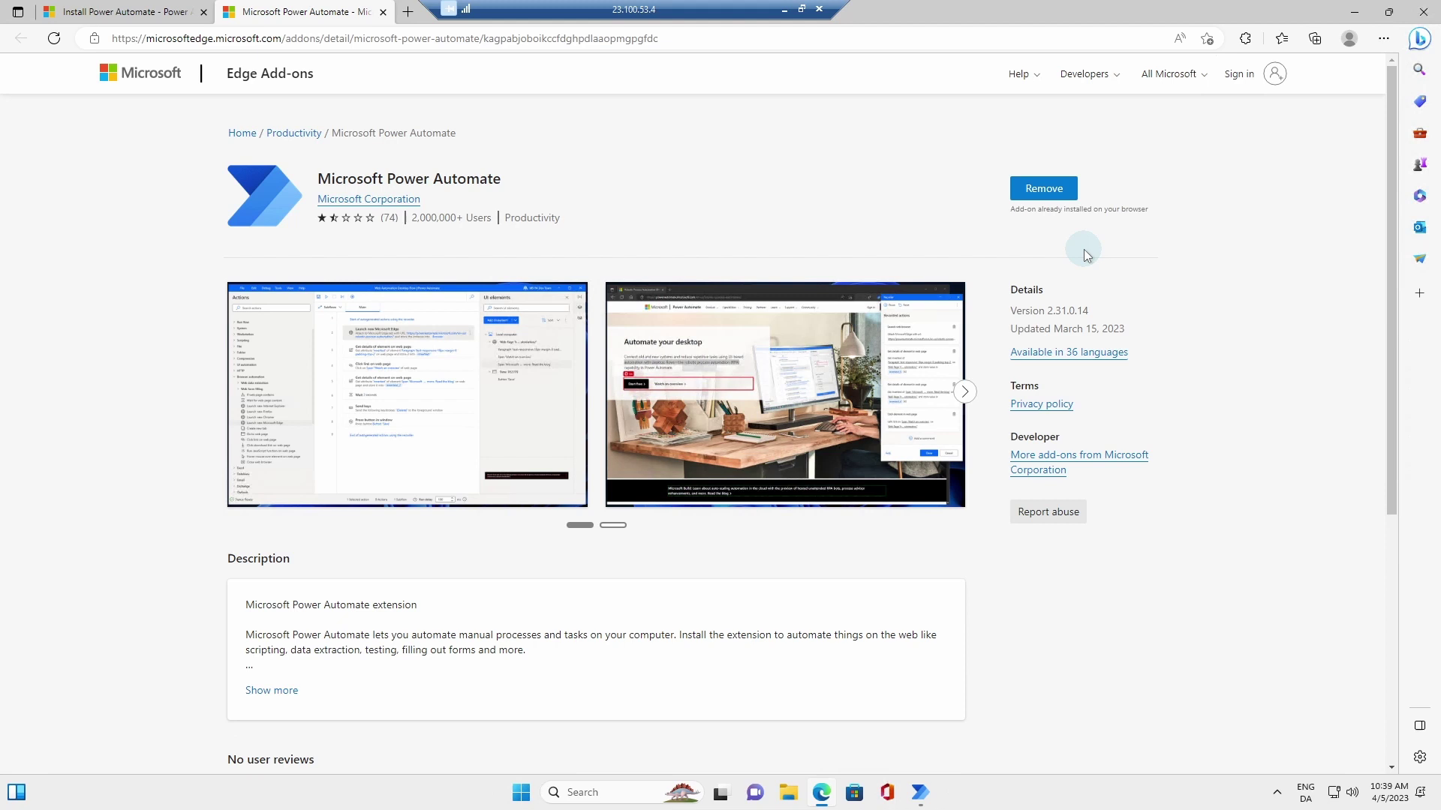
left_click(1246, 40)
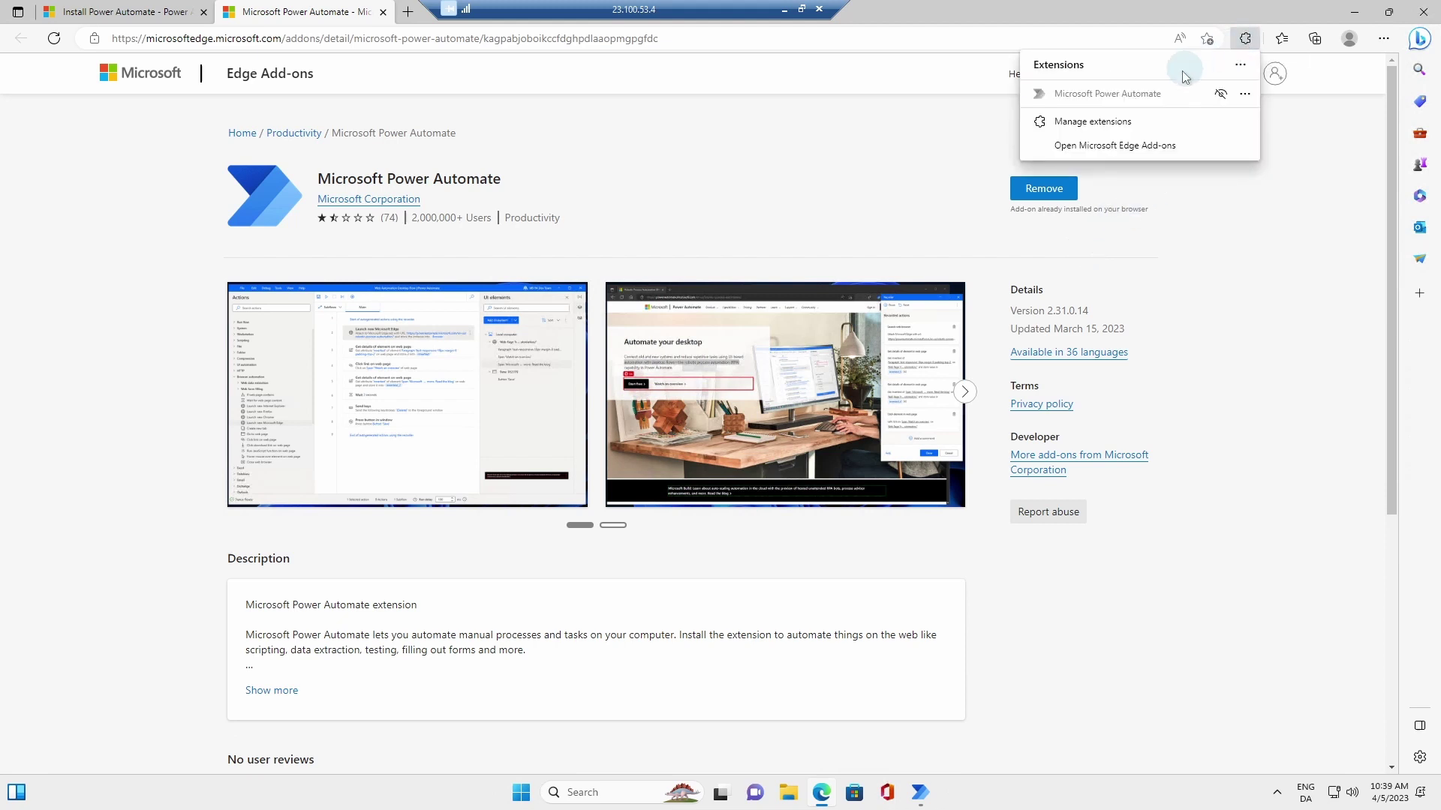
left_click(1120, 122)
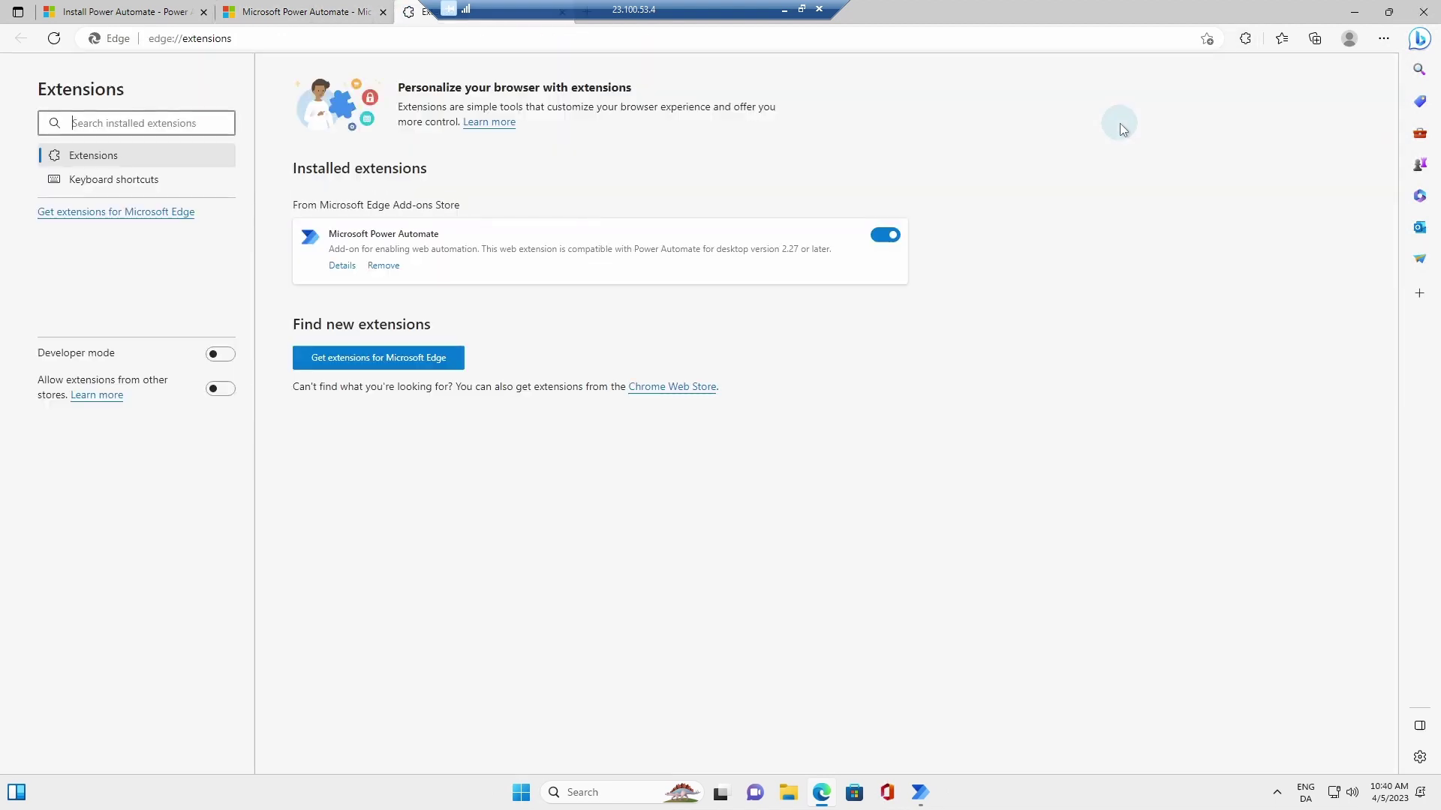
left_click(886, 235)
left_click(890, 259)
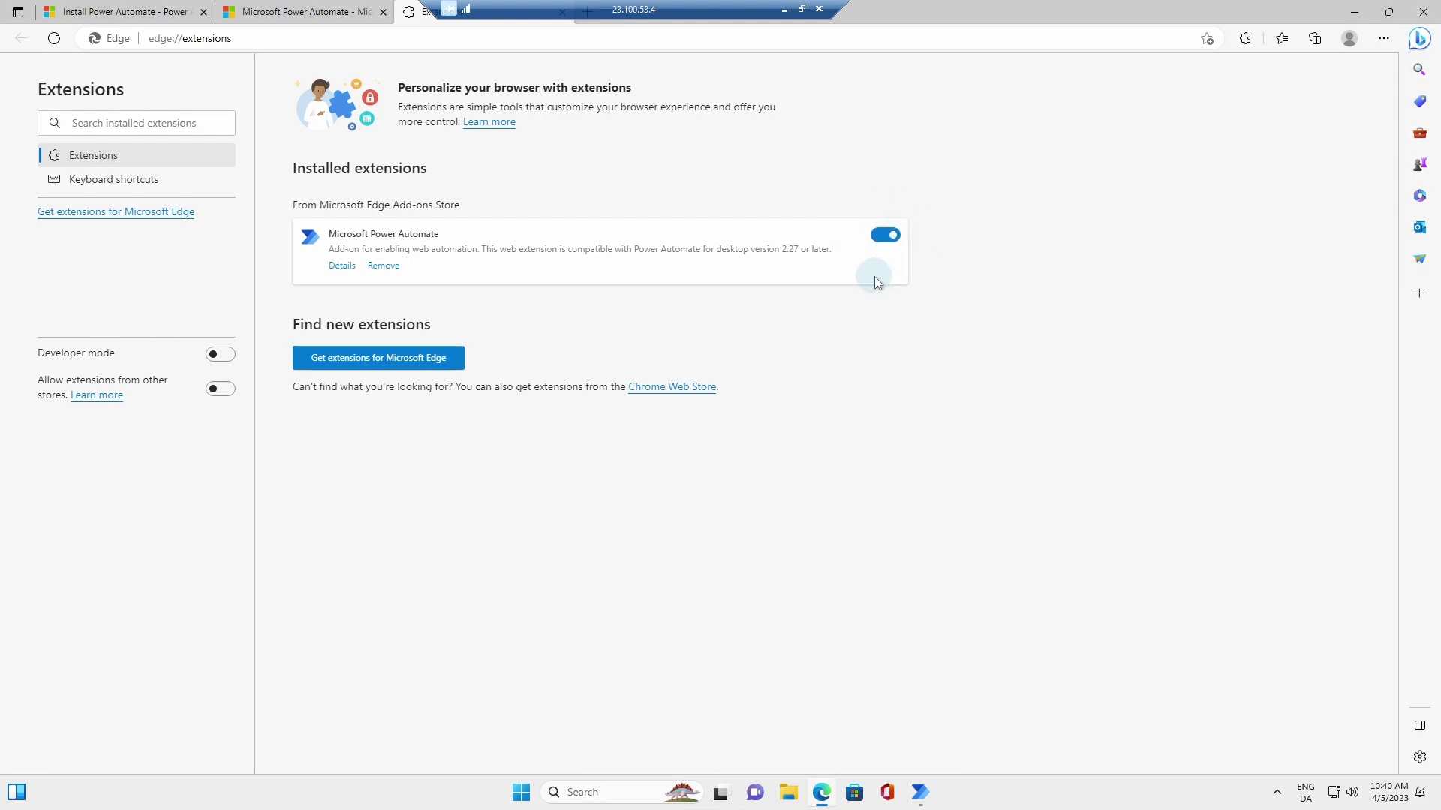
Step: Launch the machine-runtime app and sign in with the account e-mail and password
left_click(928, 801)
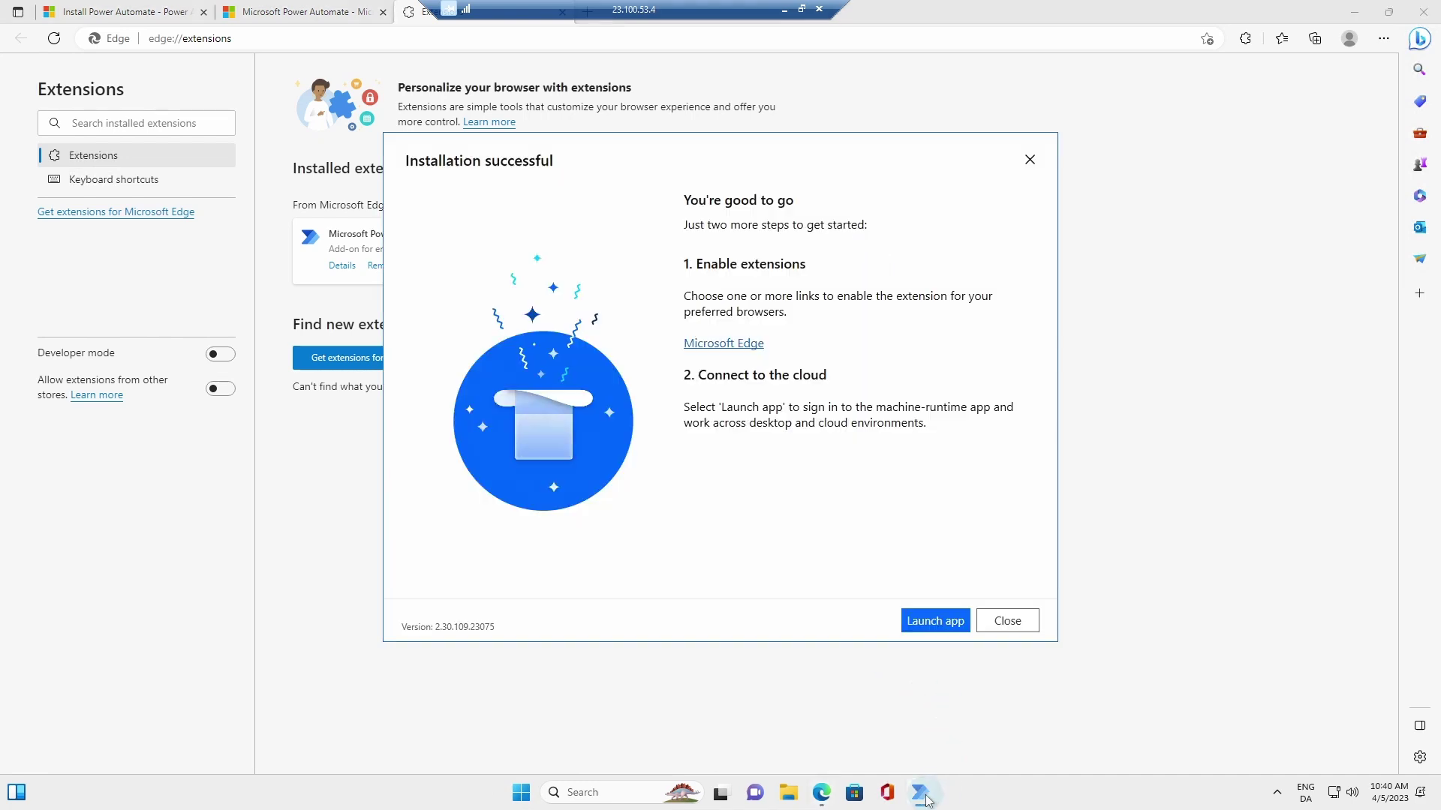
left_click(932, 623)
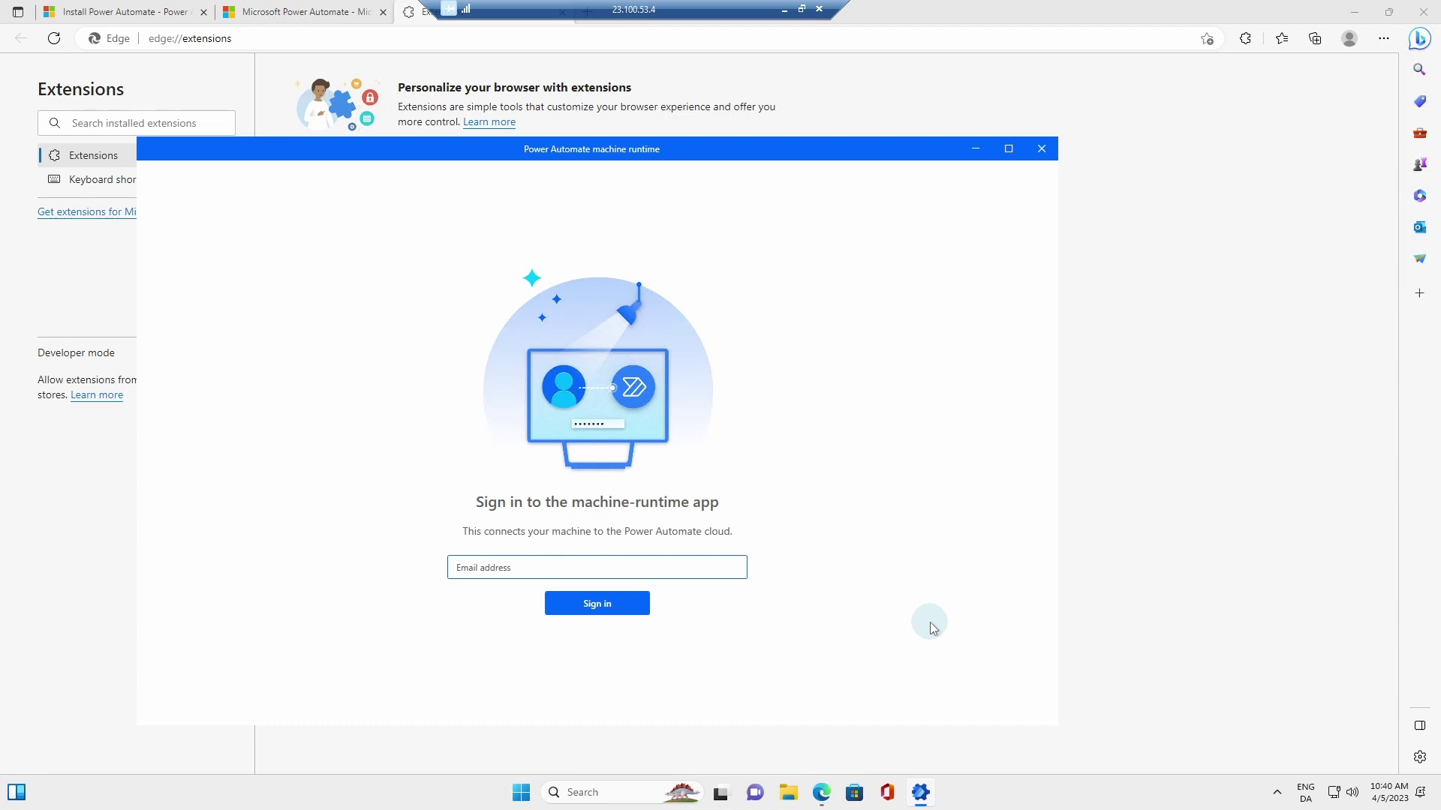
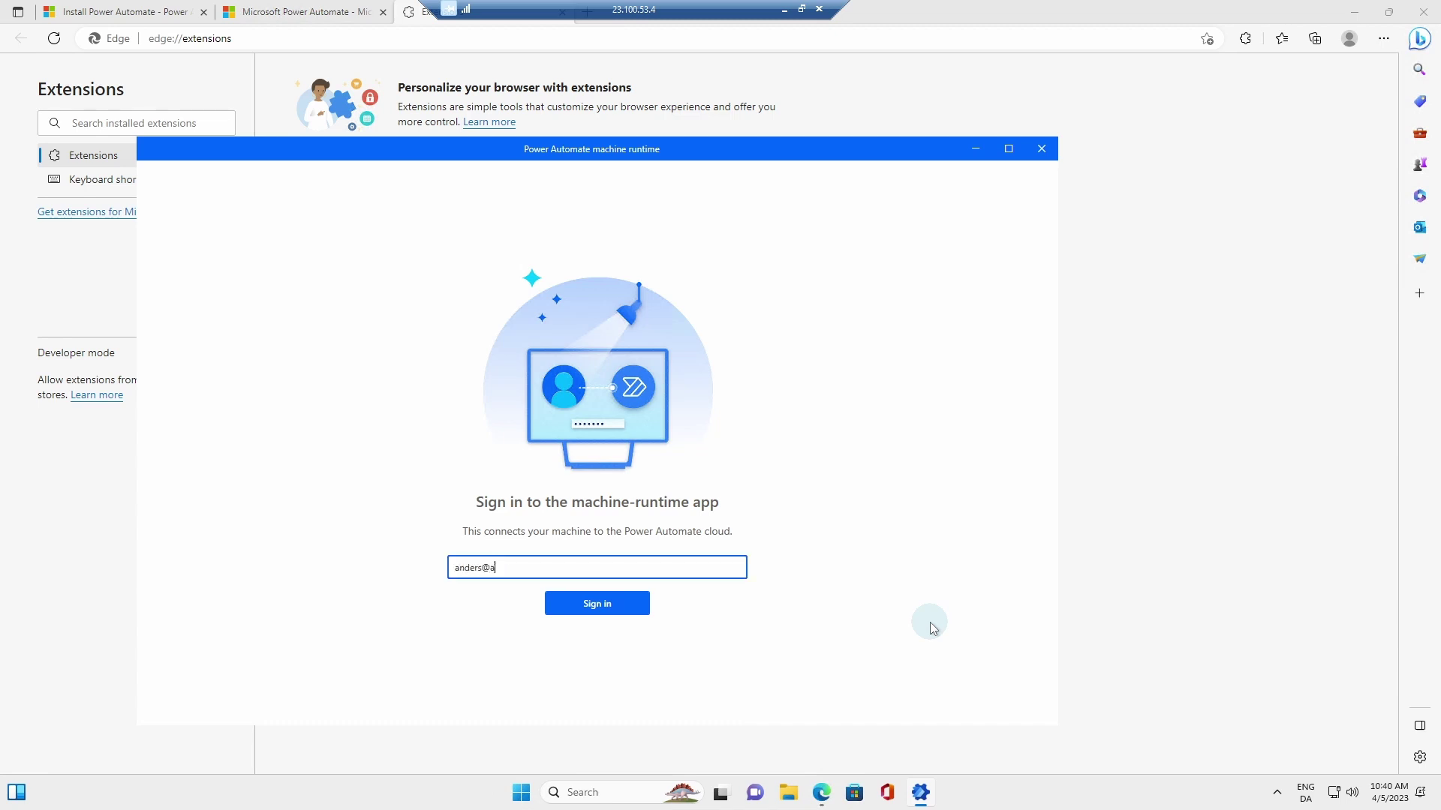
left_click(595, 606)
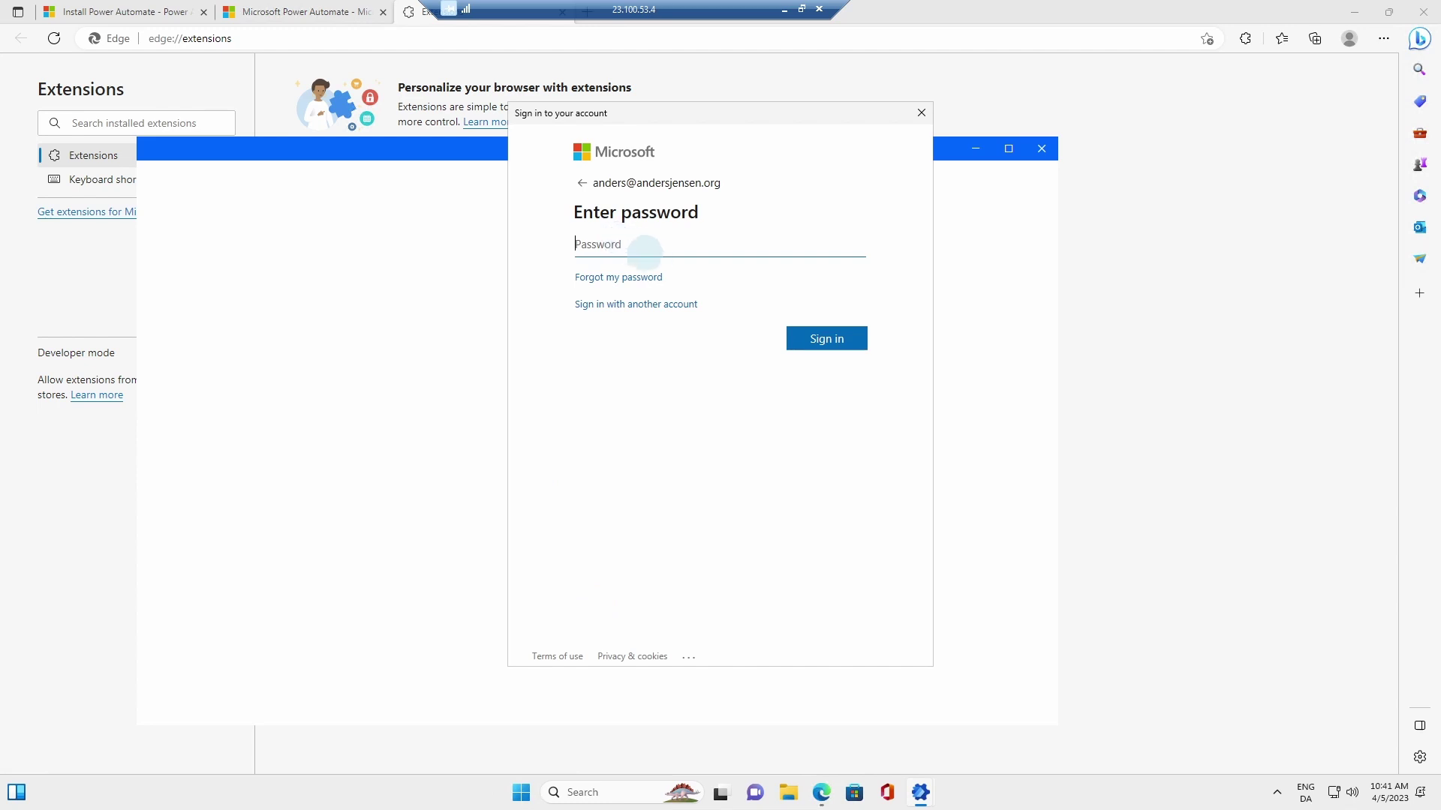
key("ctrl+v")
left_click(810, 336)
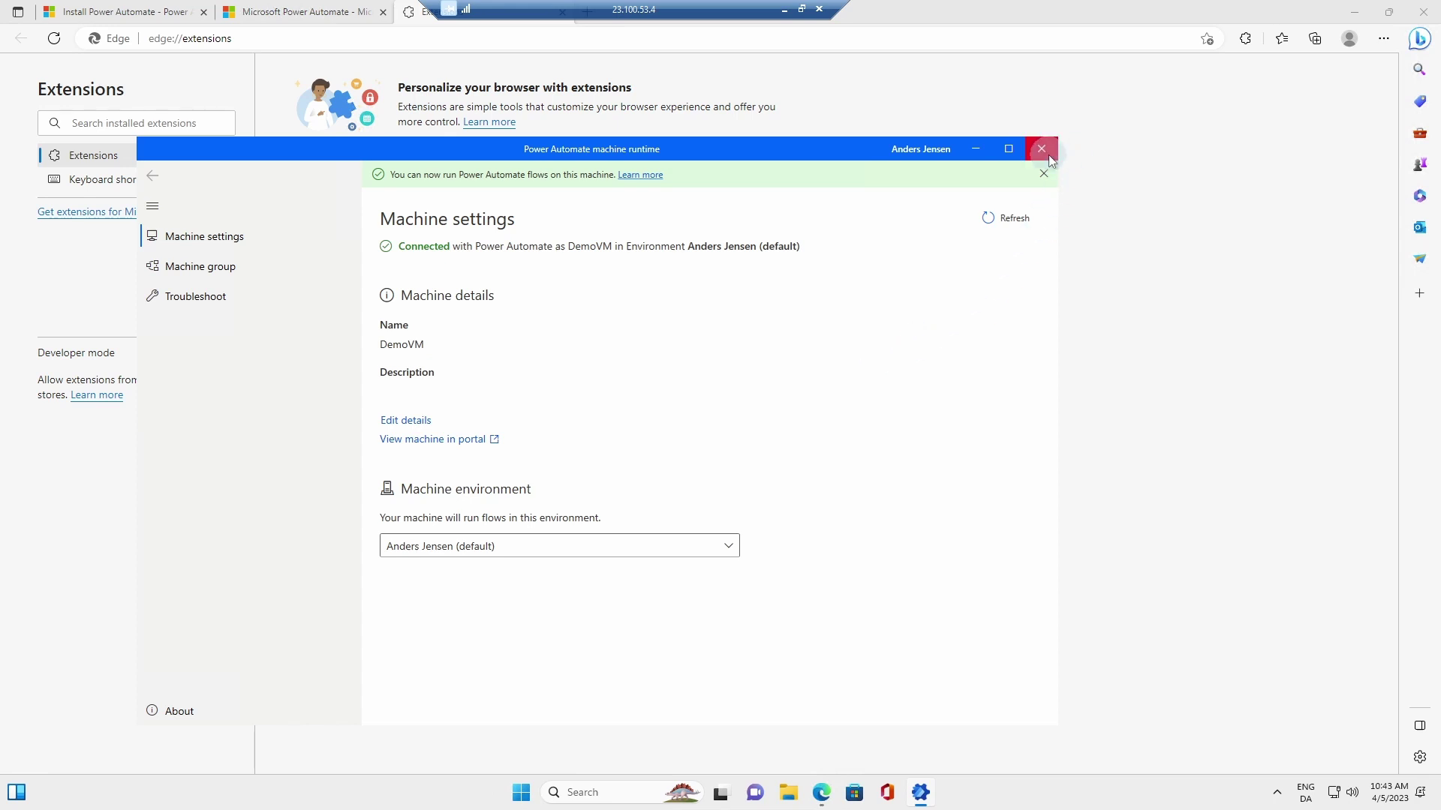
Step: Close the VM's machine runtime and Edge, window the remote session, and switch to local Power Automate
left_click(1041, 149)
left_click(1423, 11)
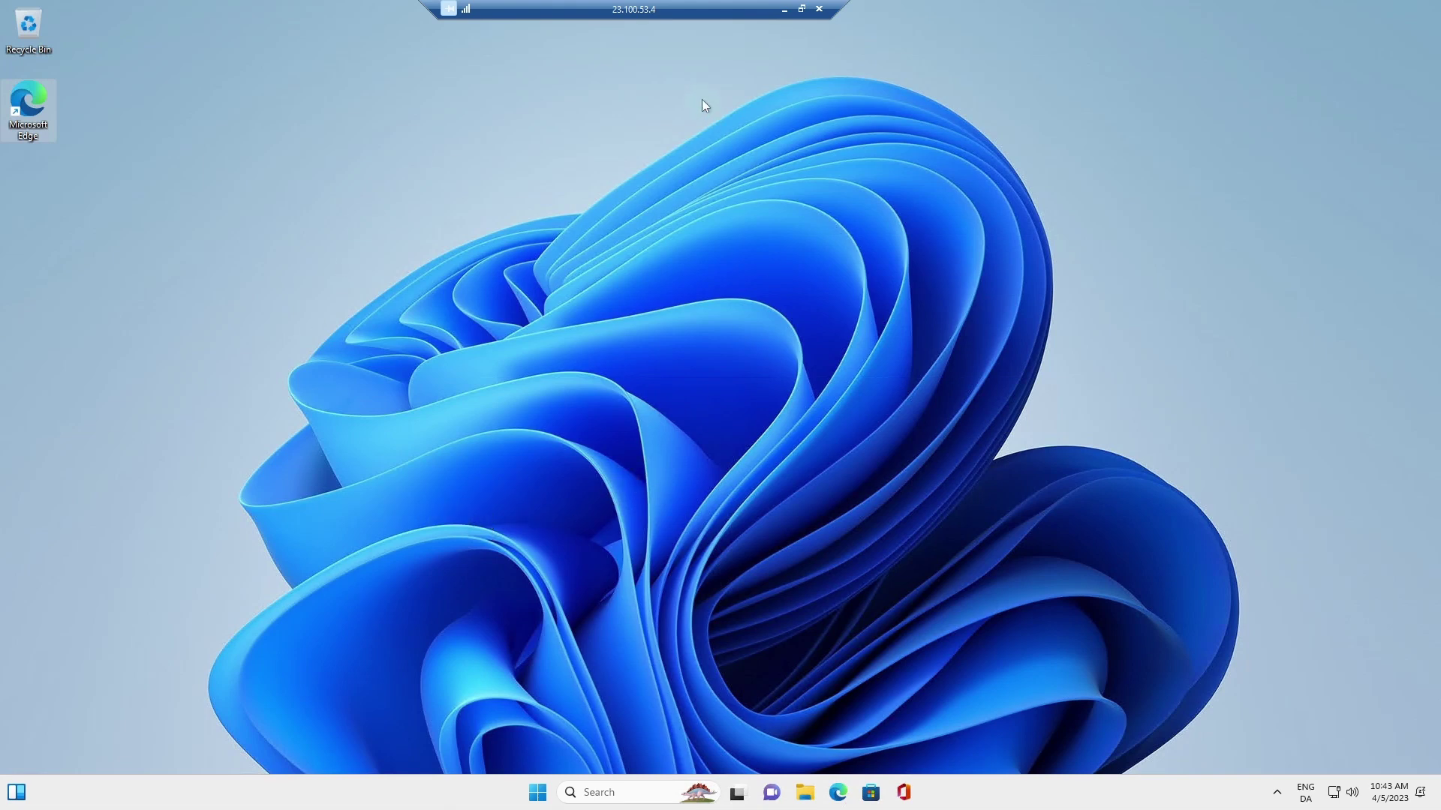
left_click(801, 9)
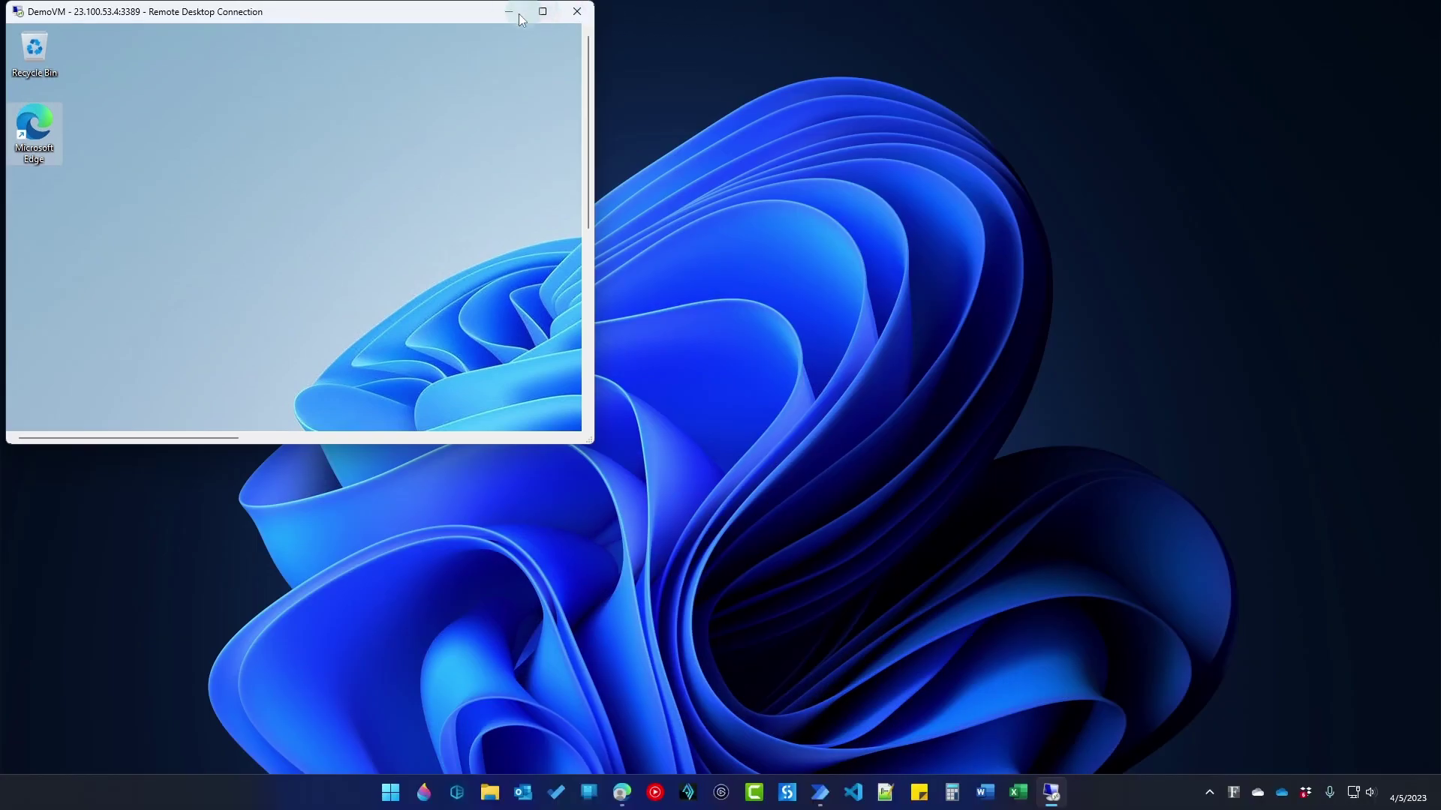
left_click_drag(454, 12, 1238, 39)
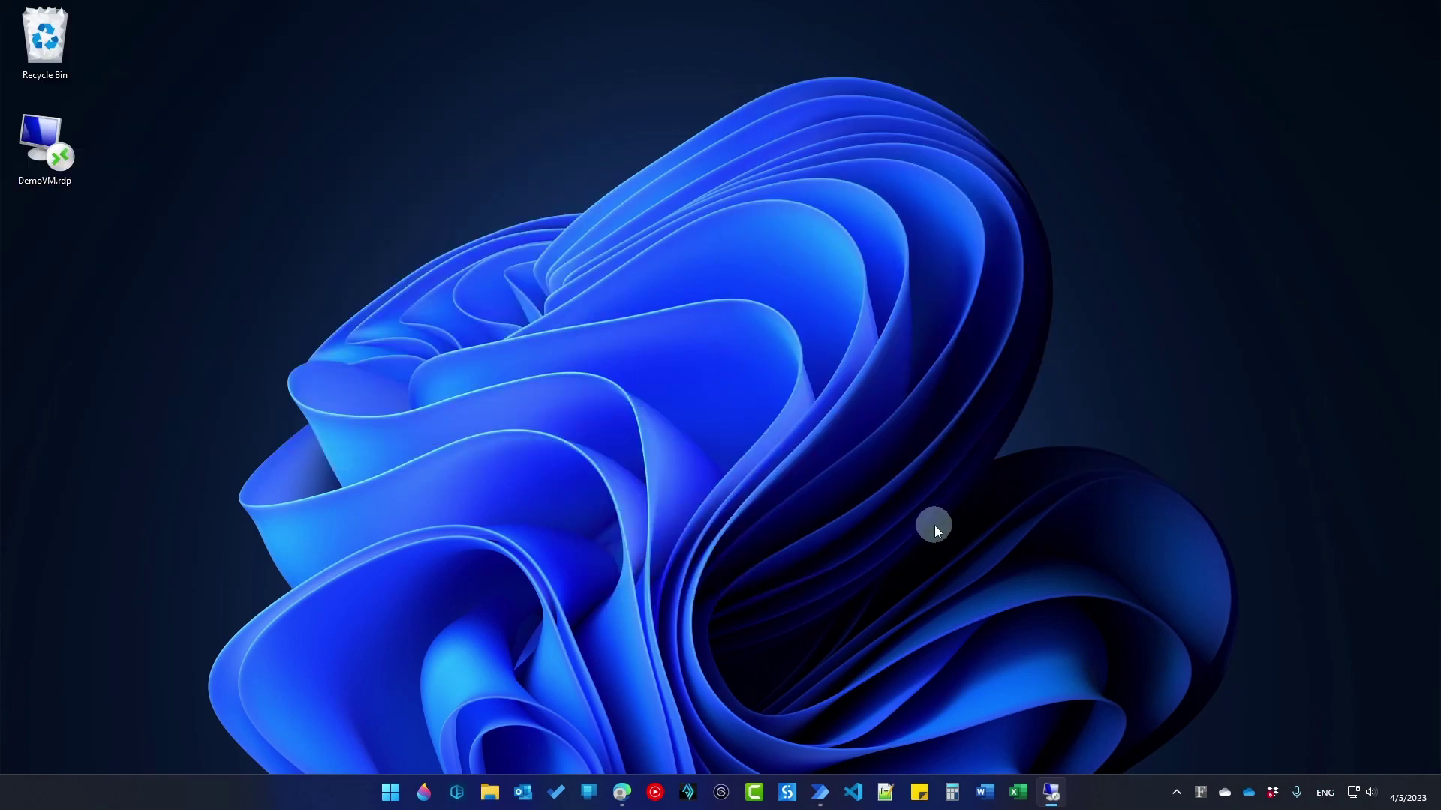
left_click(821, 792)
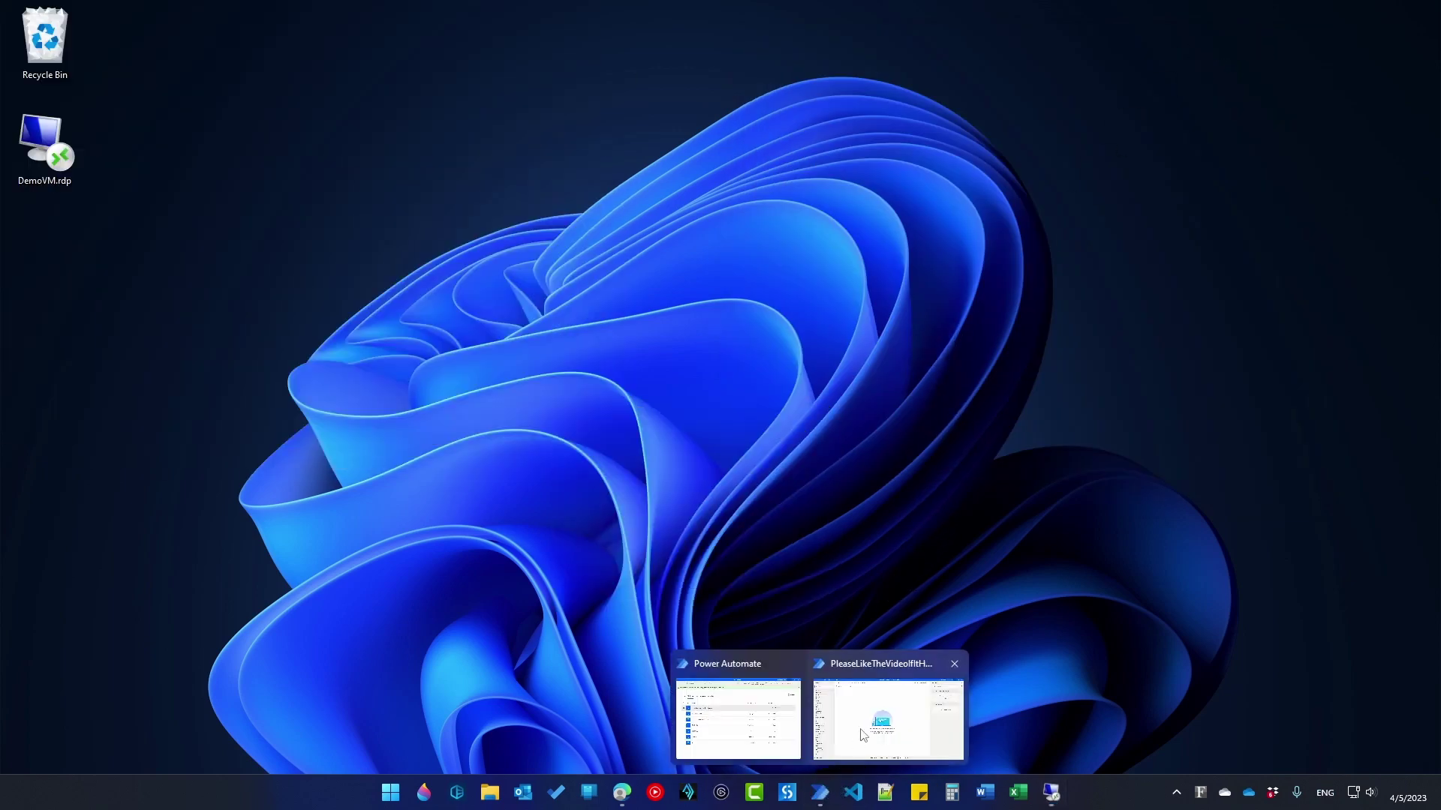
left_click(864, 733)
left_click(136, 91)
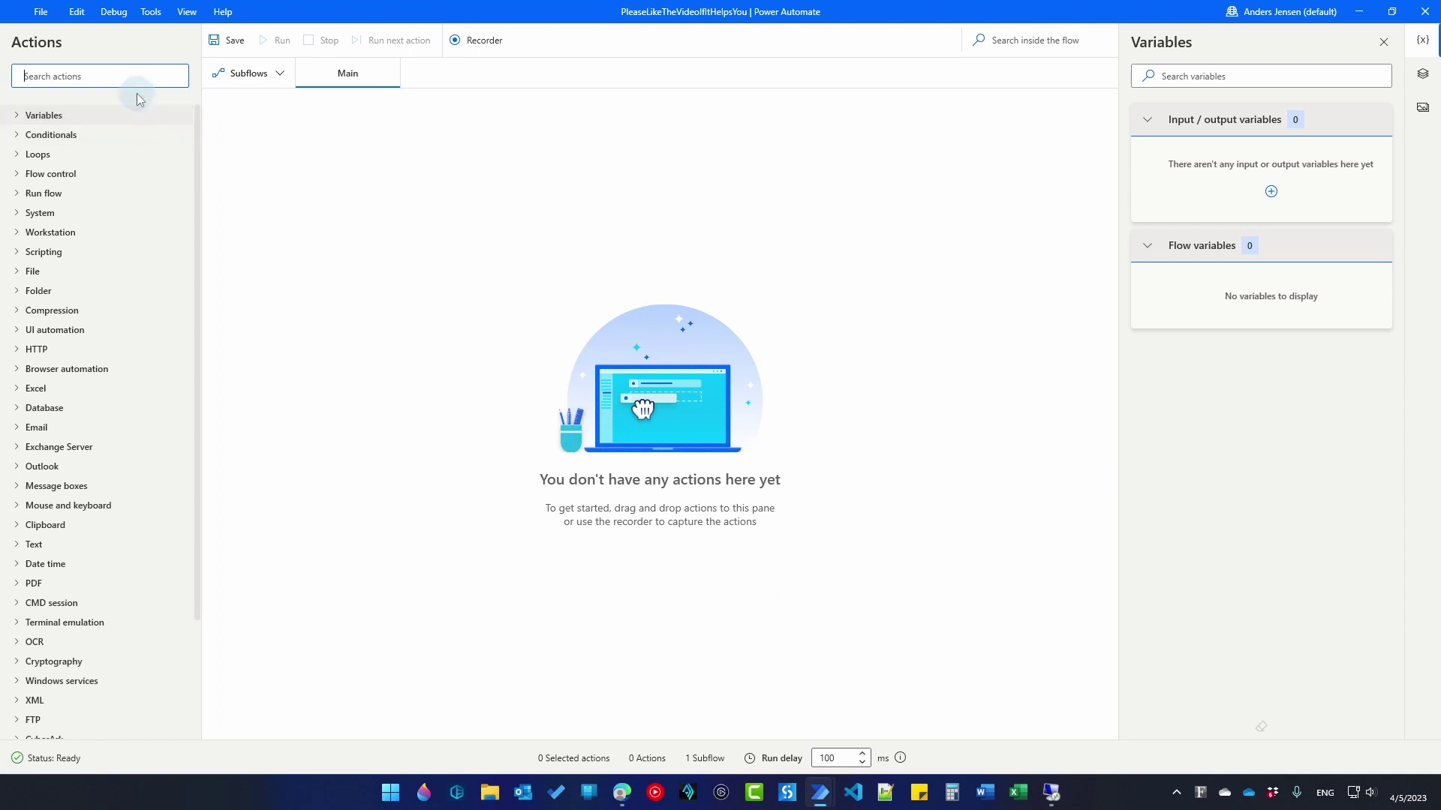
type("launch")
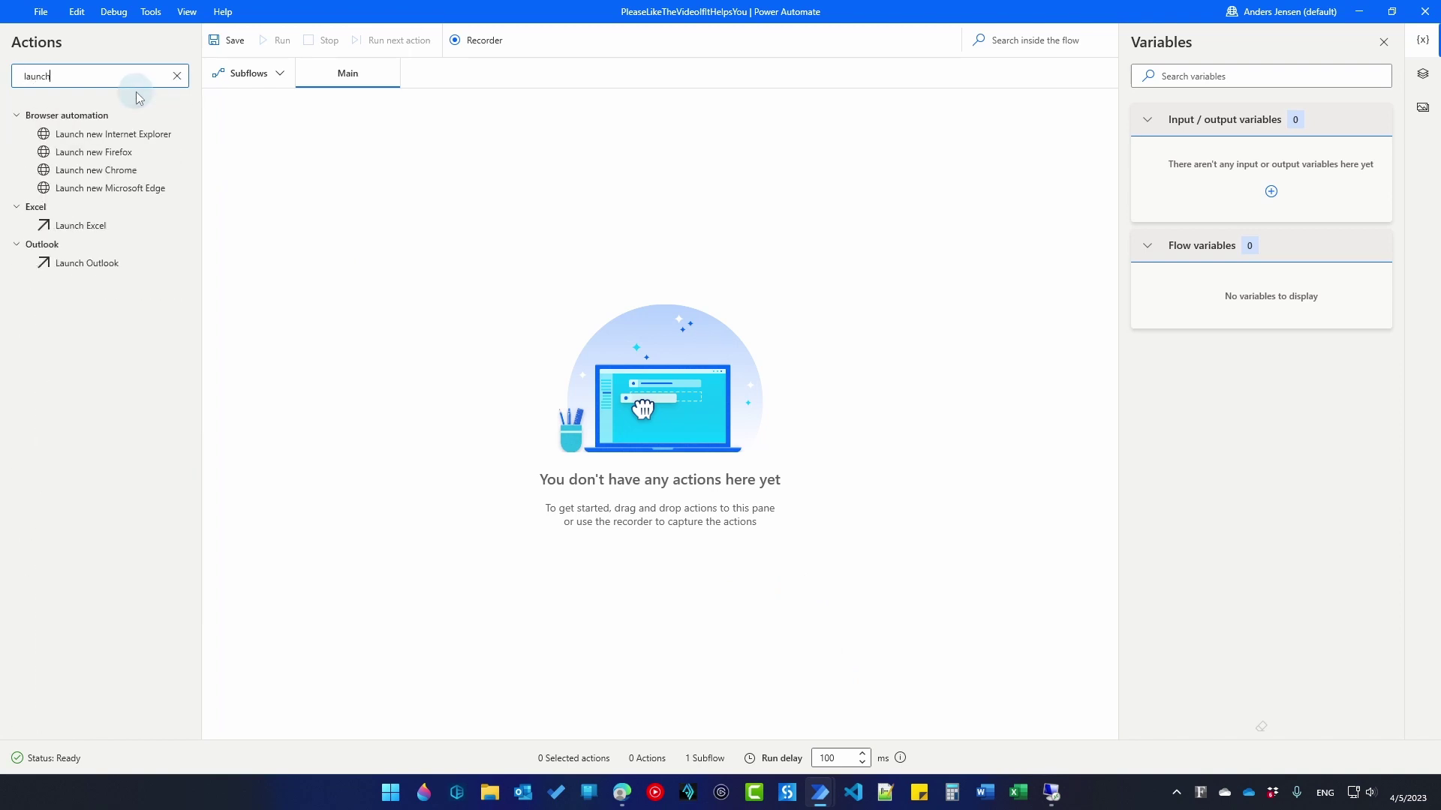
left_click_drag(110, 187, 535, 209)
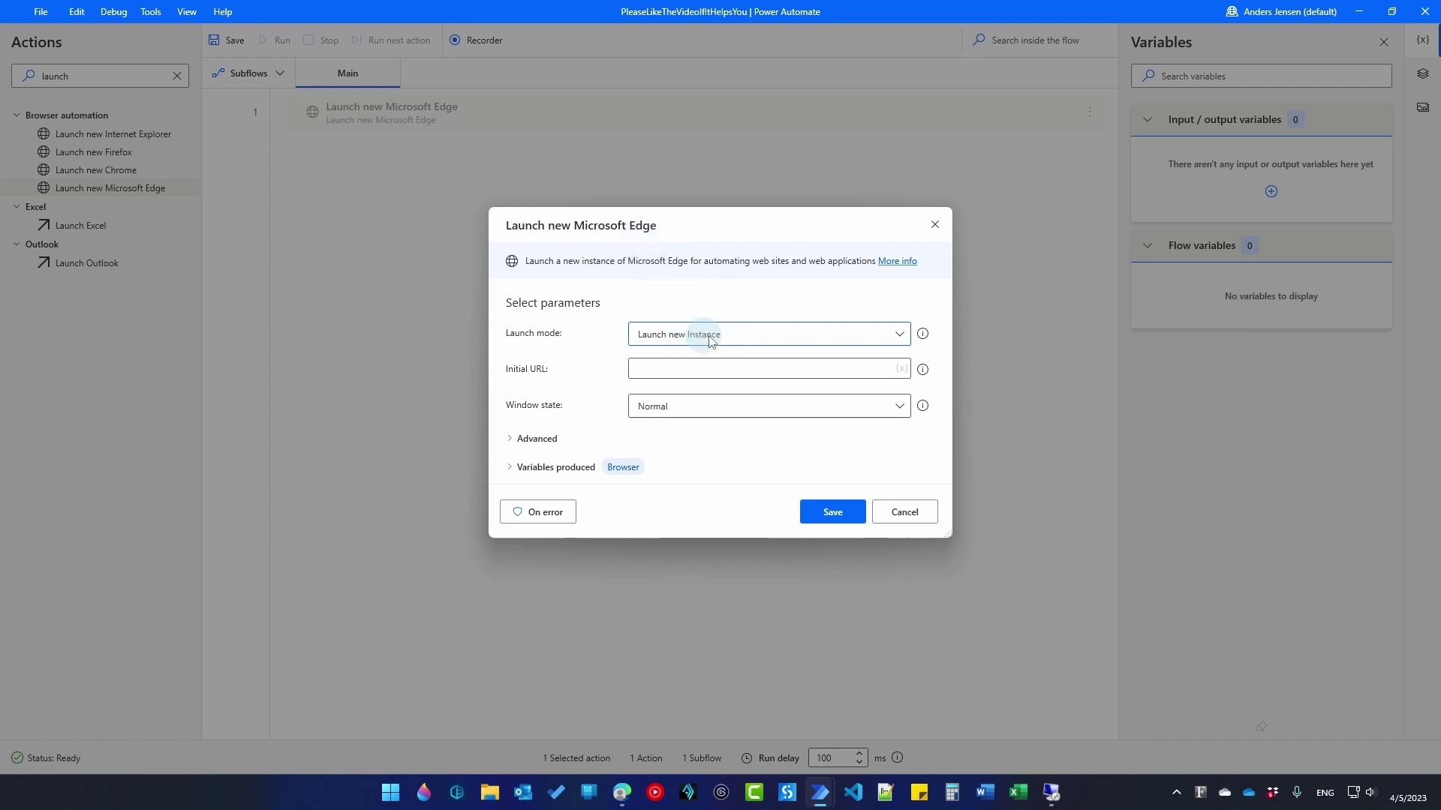
left_click(695, 378)
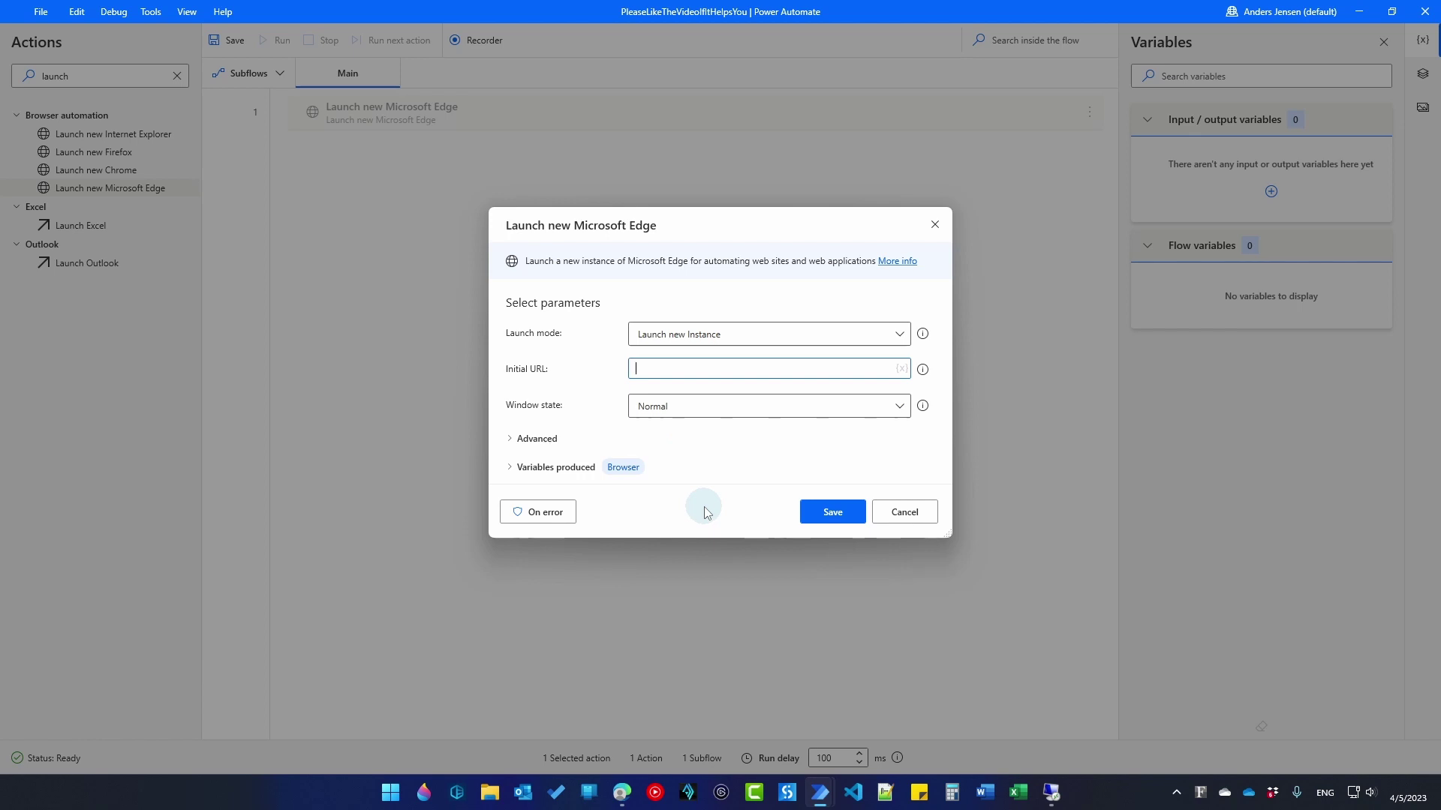
type("https://google.com/search")
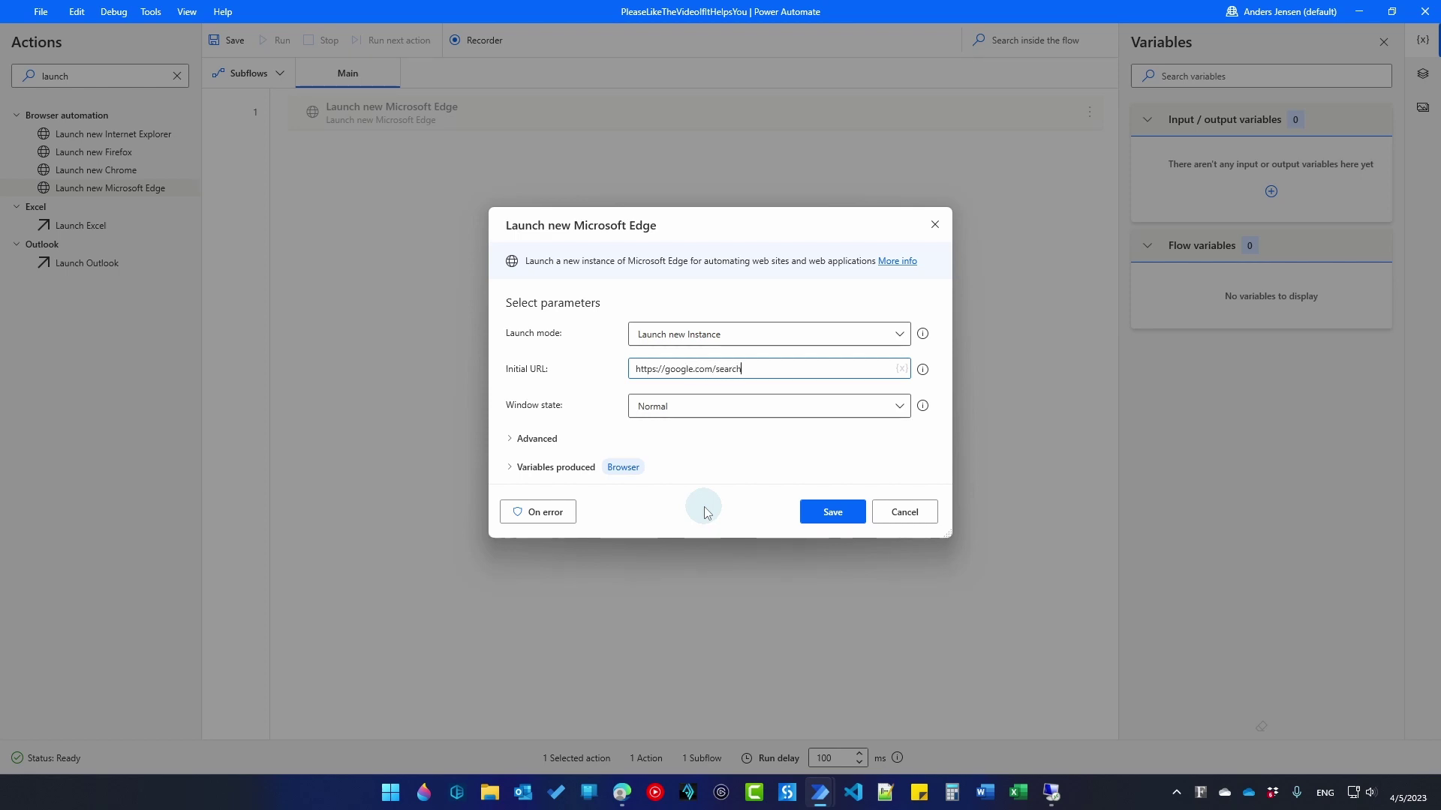
type("?q=noma")
left_click(818, 512)
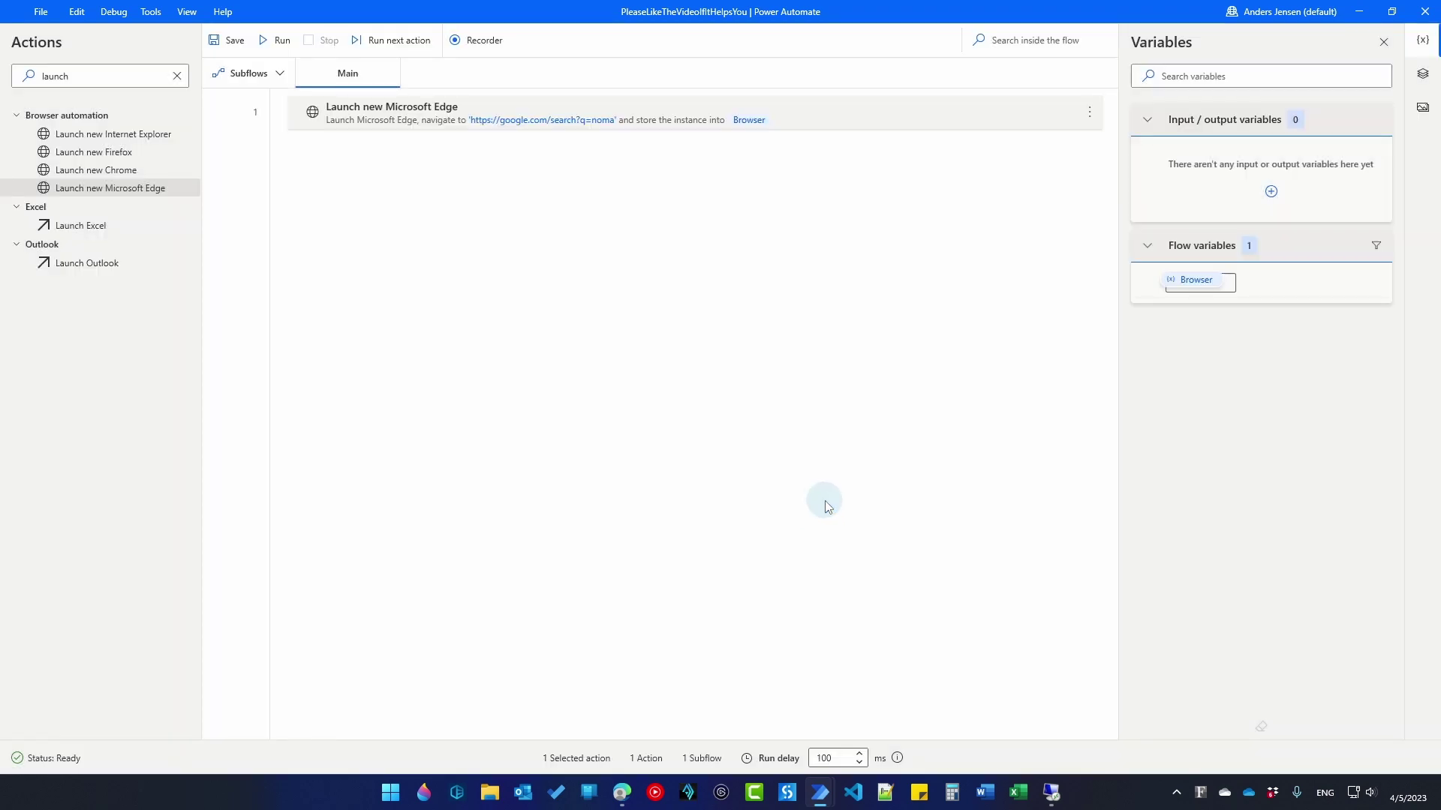
Step: Test-run the flow to confirm Edge opens Google results for noma, then return to the designer
left_click(280, 41)
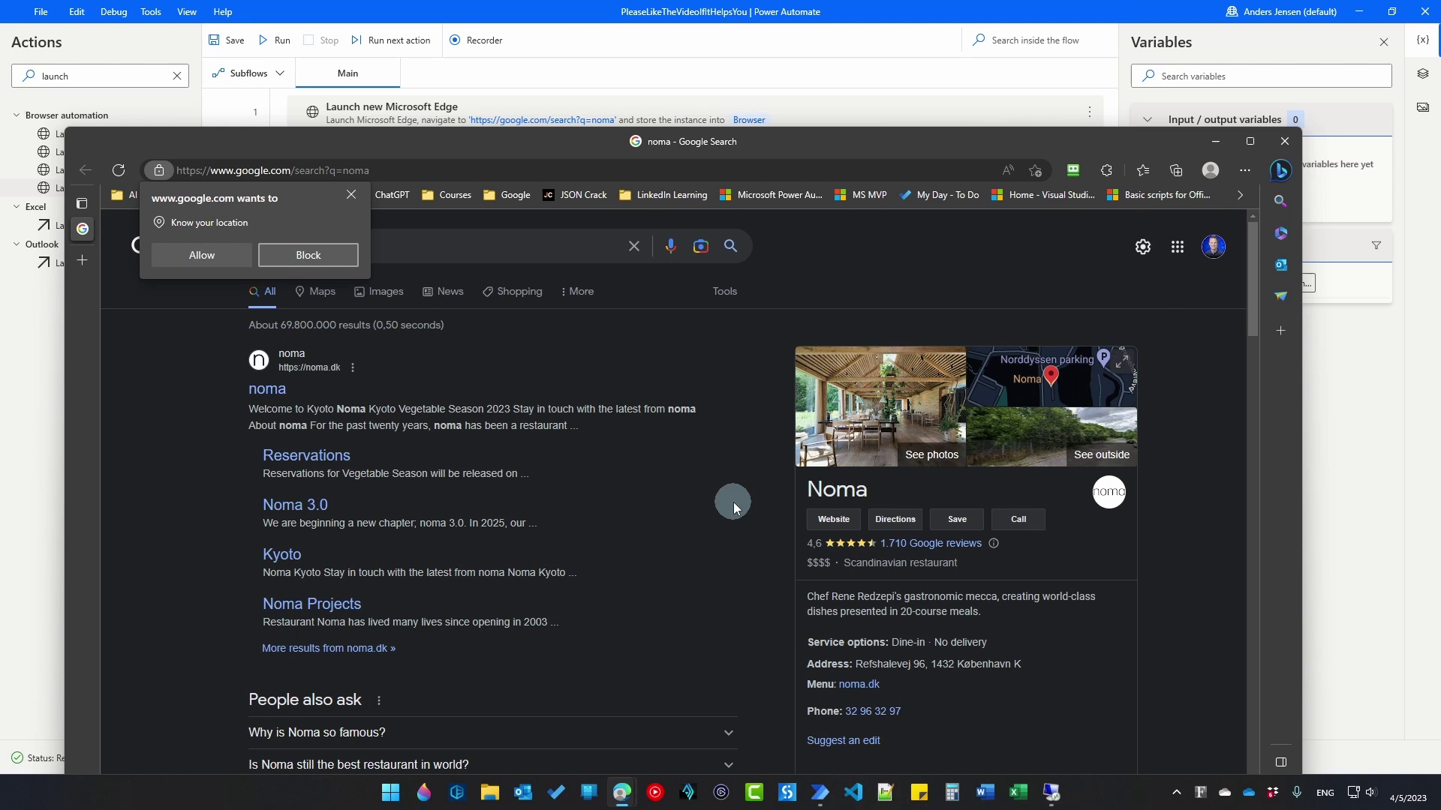
left_click(586, 21)
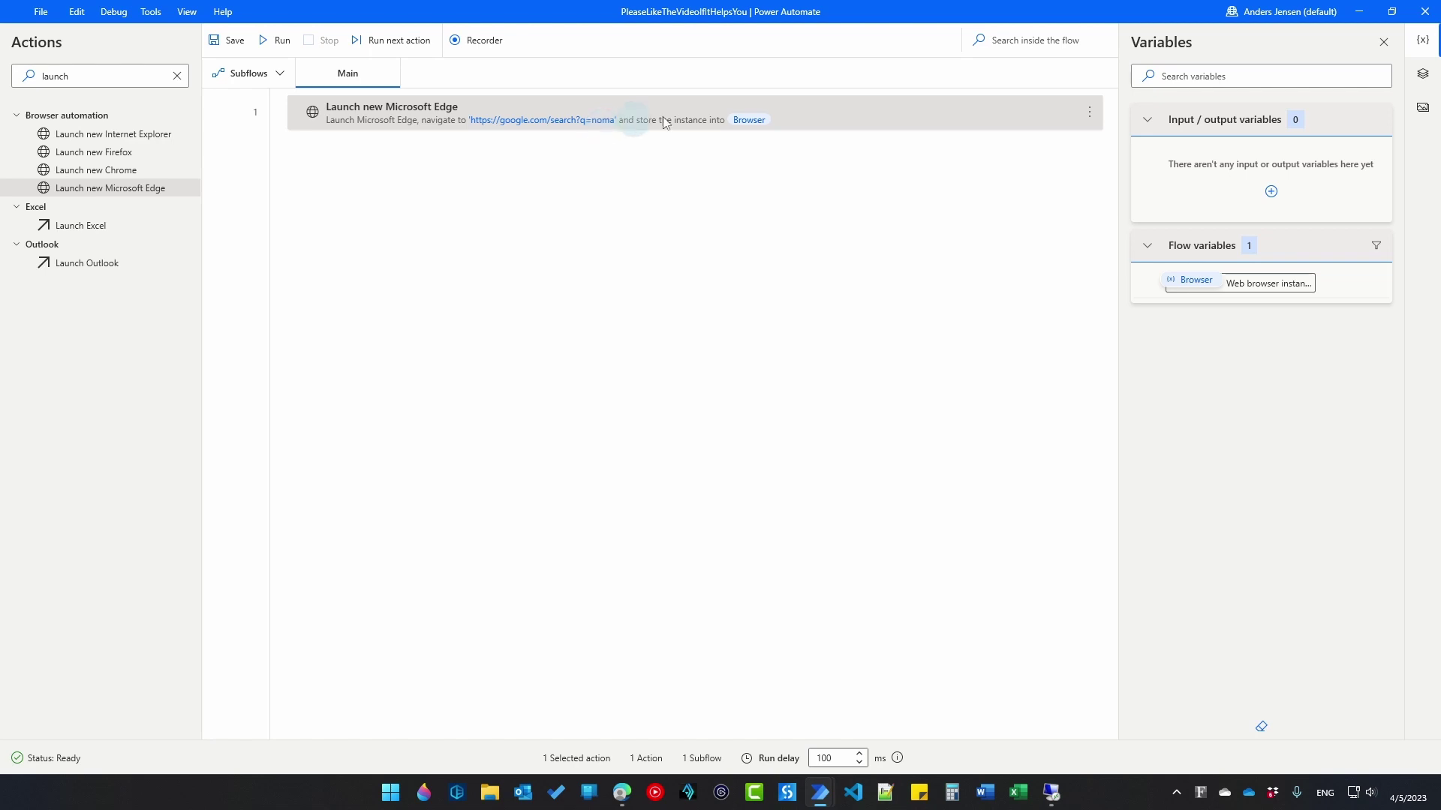
Step: Create a text input variable SearchTerm with external name SearchTerm
left_click(1273, 195)
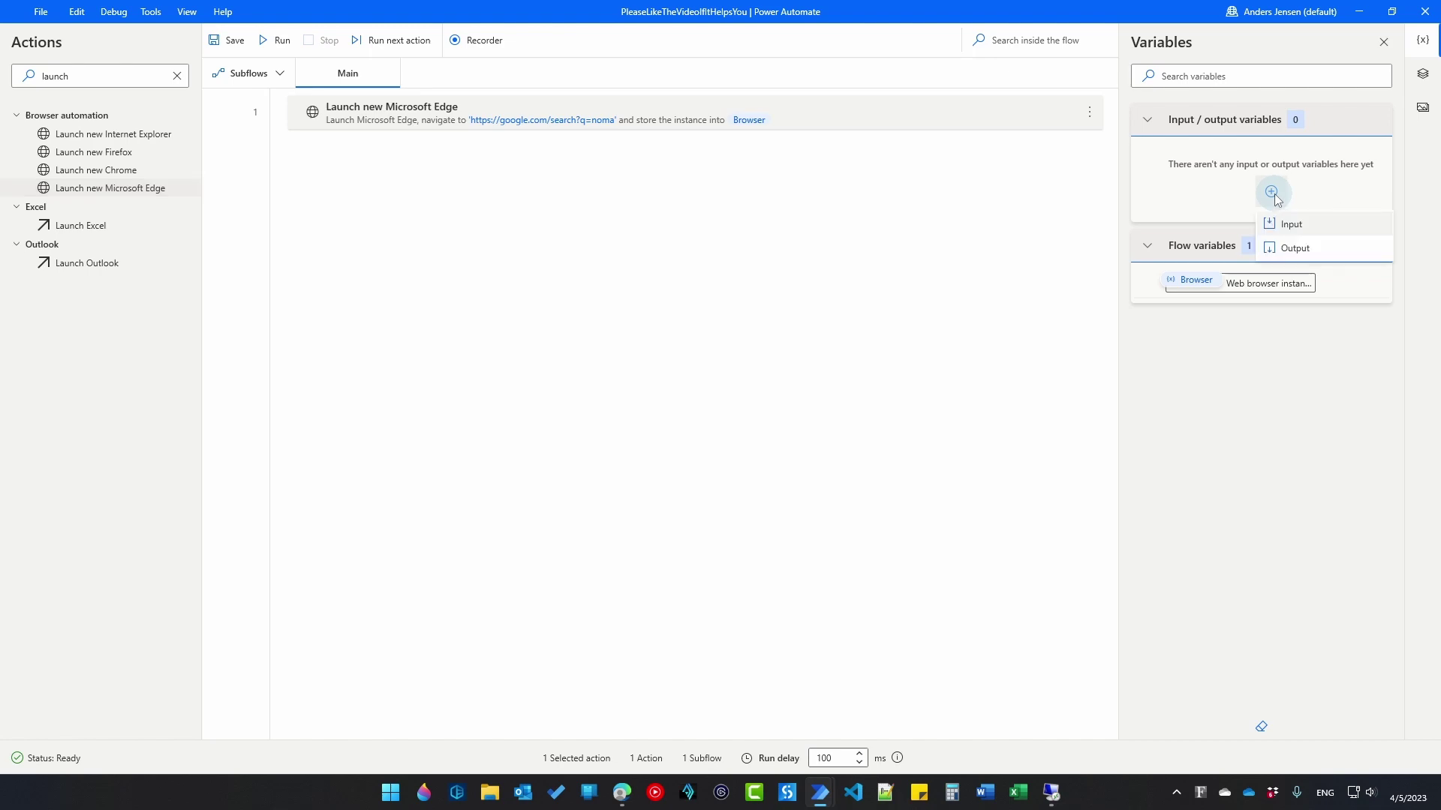
left_click(1291, 225)
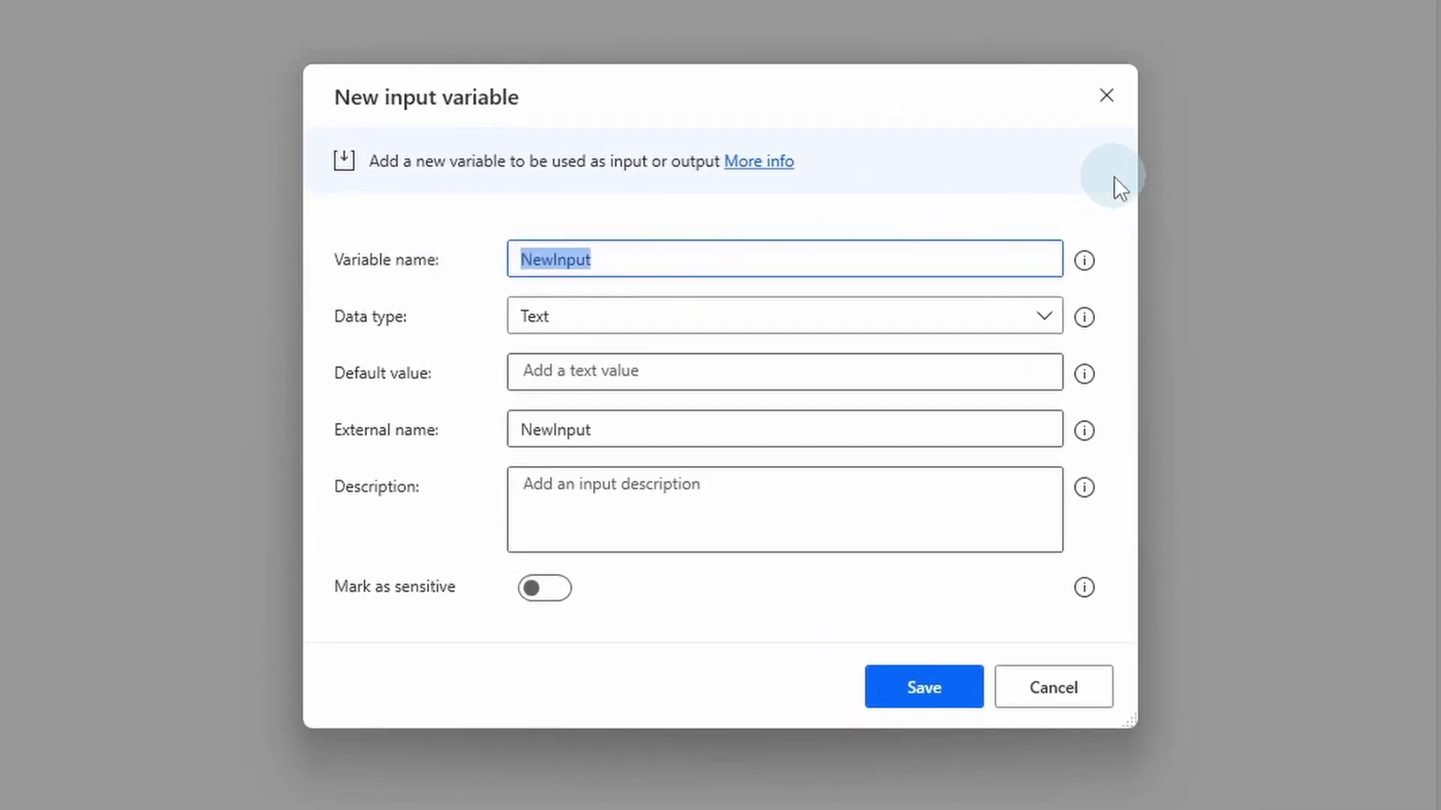
type("Search")
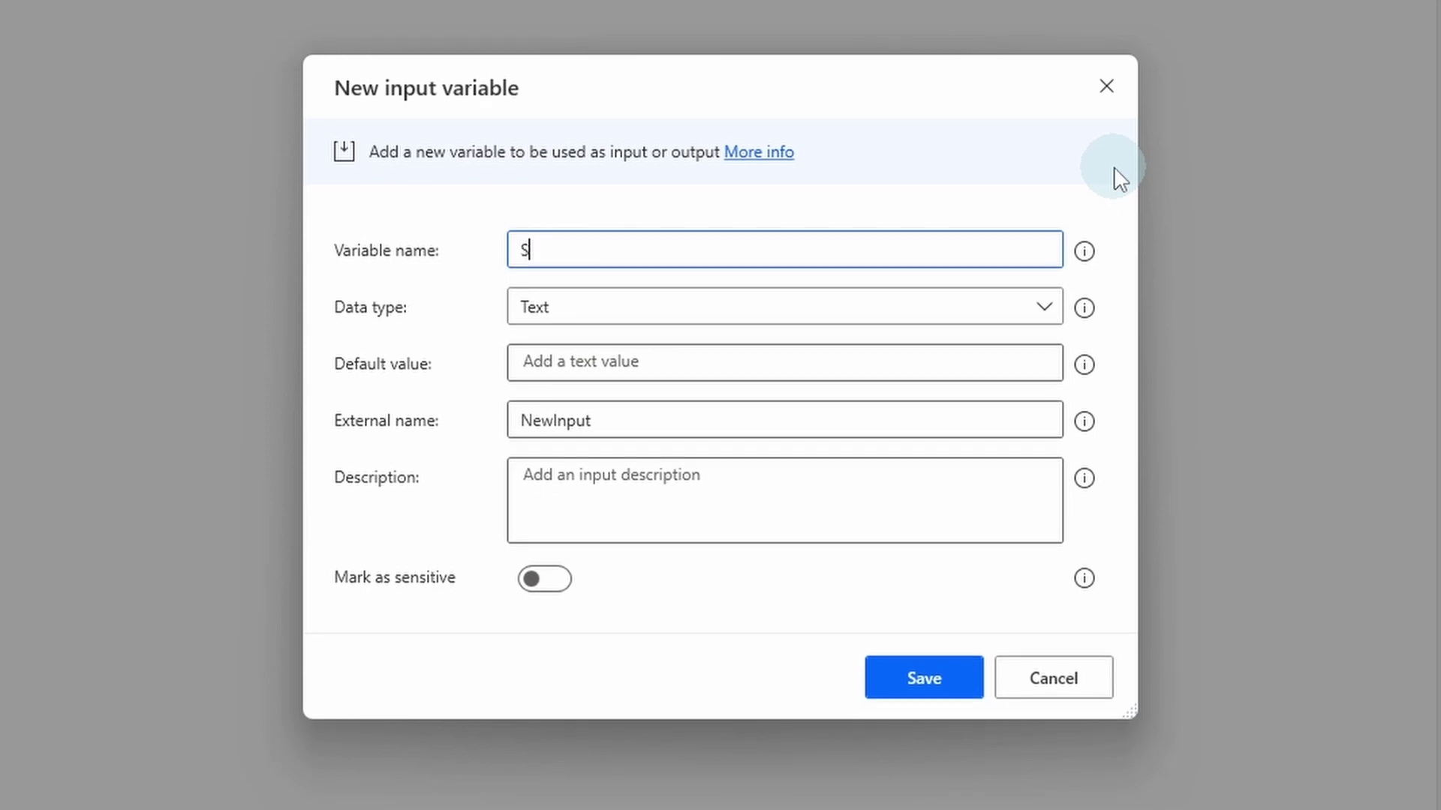
type("Term")
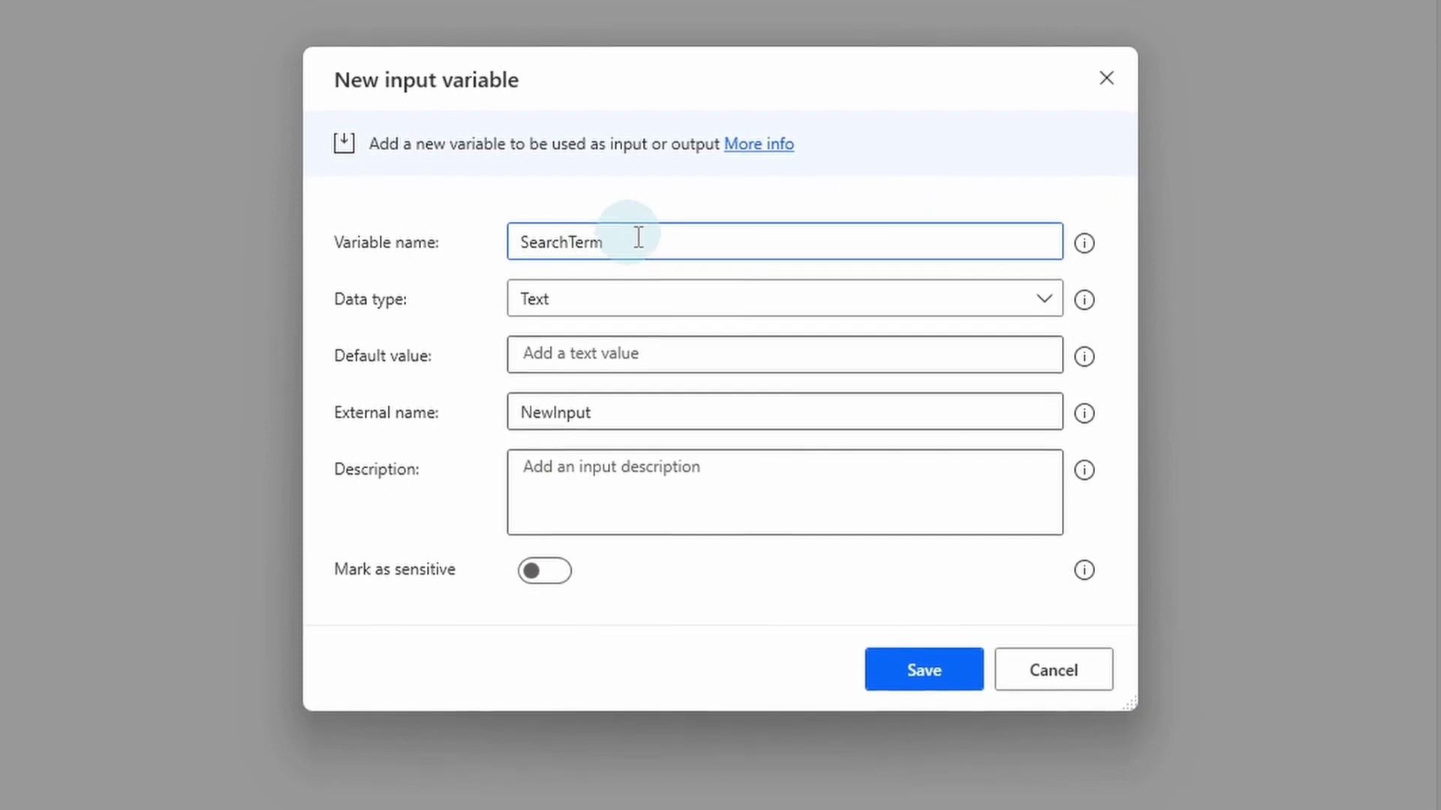
left_click_drag(633, 235, 495, 264)
key("ctrl+c")
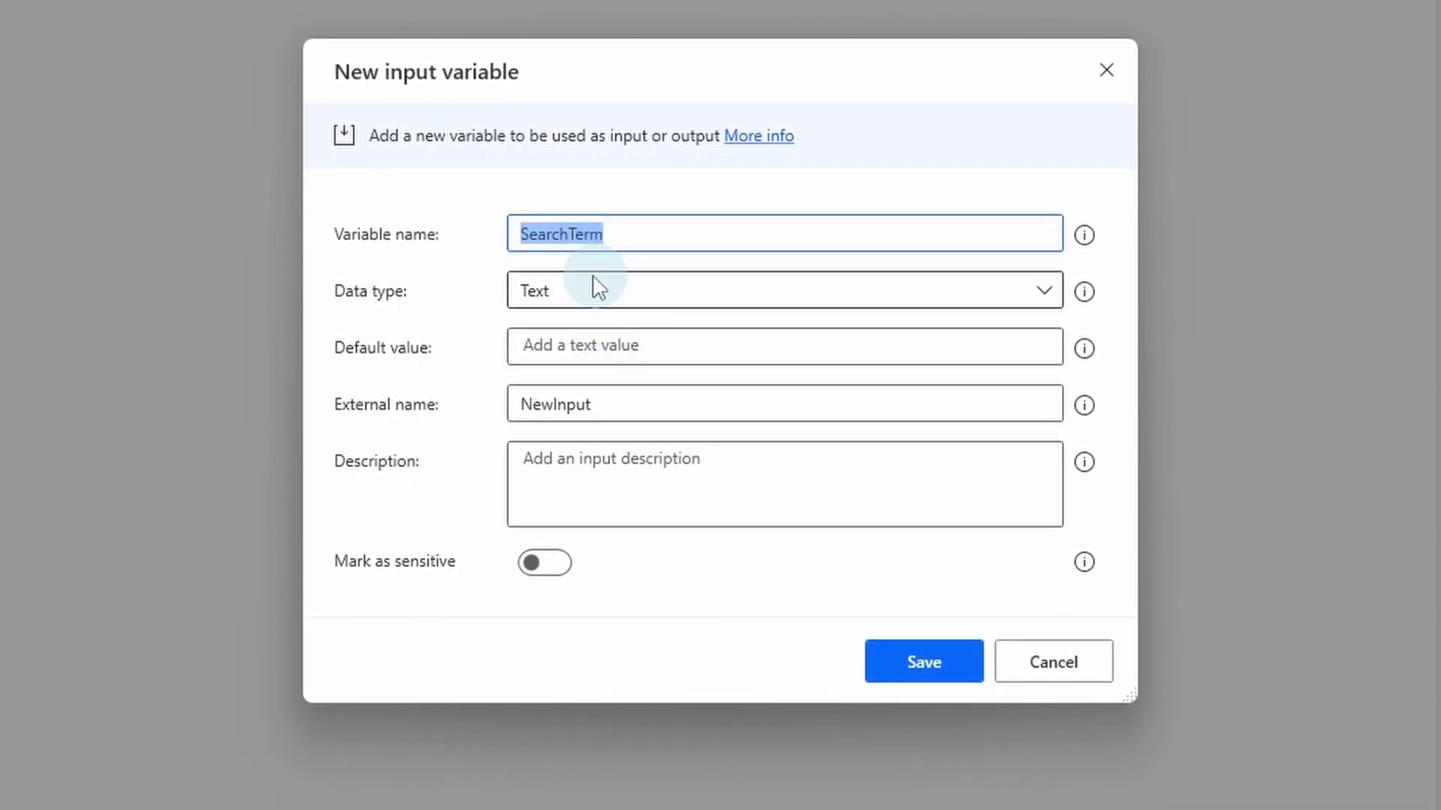
left_click_drag(627, 399, 485, 412)
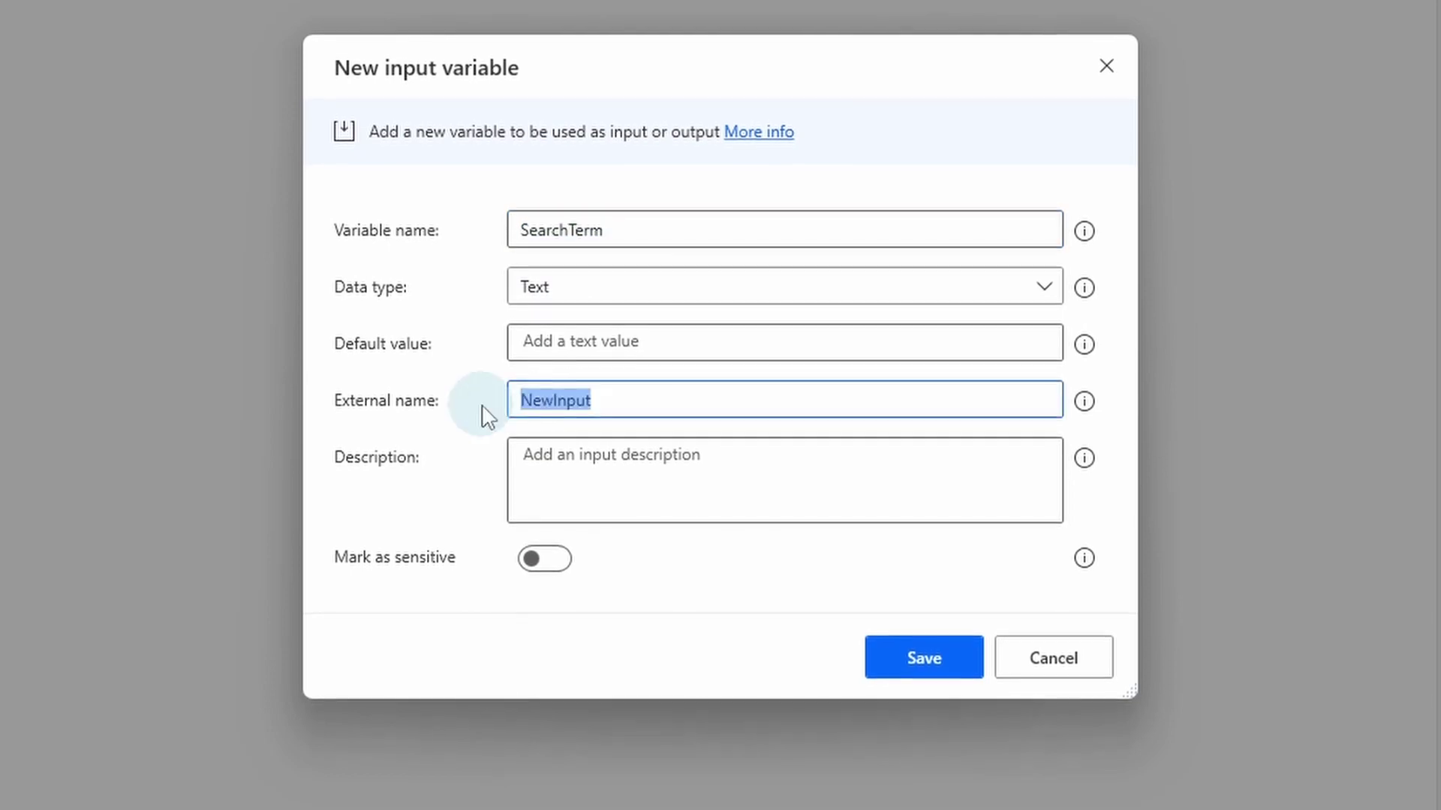
key("ctrl+v")
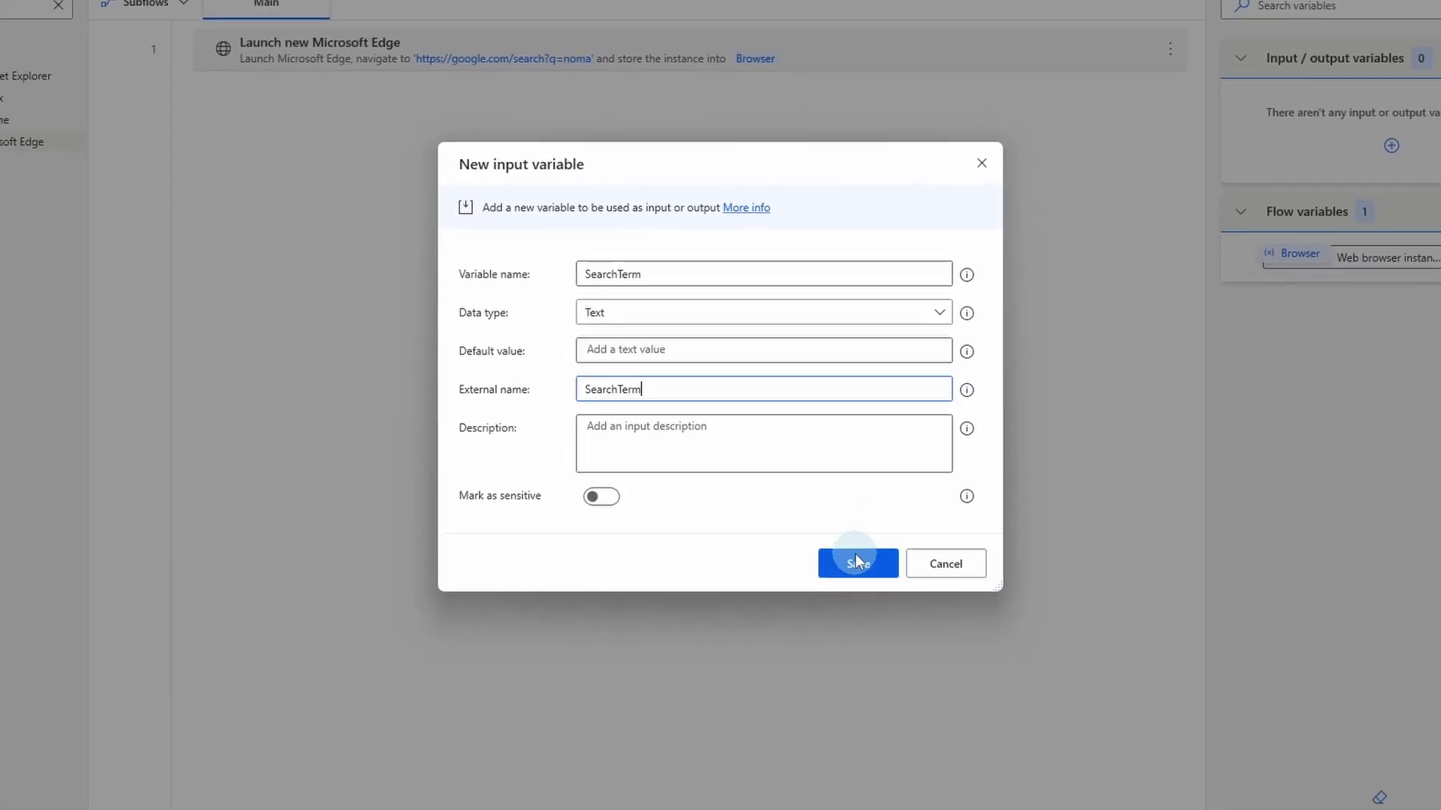
left_click(868, 581)
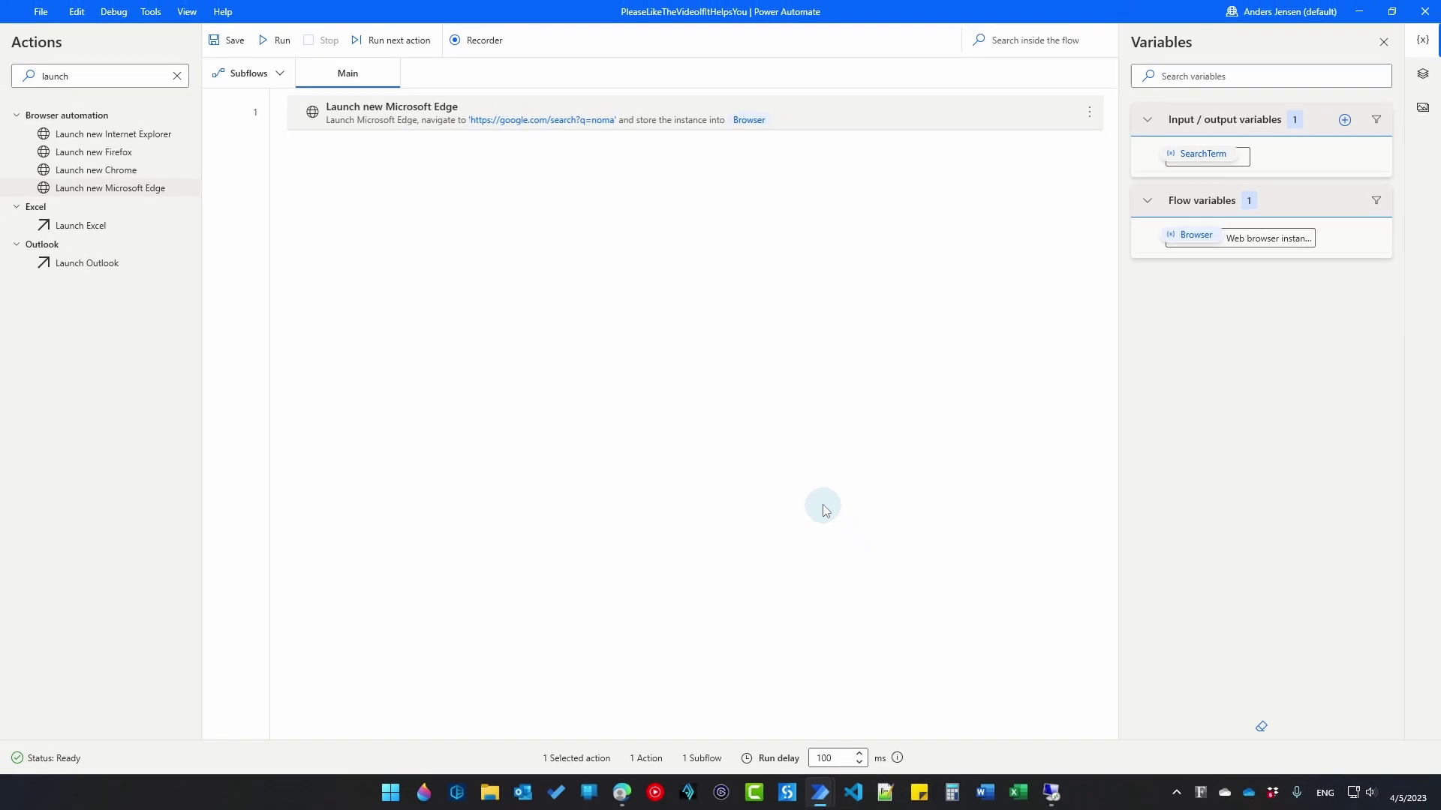
double_click(569, 117)
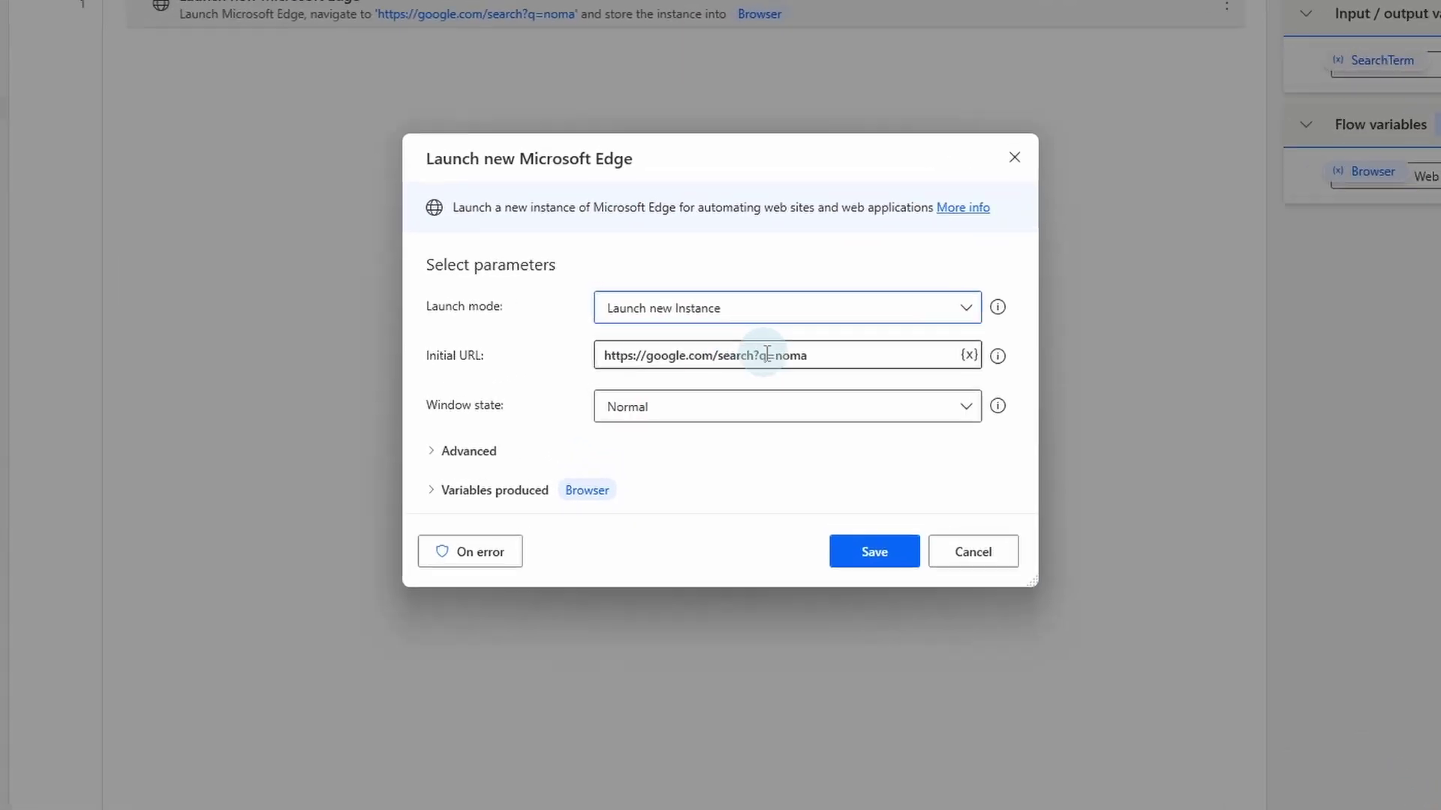
left_click_drag(766, 353, 842, 359)
key("BackSpace")
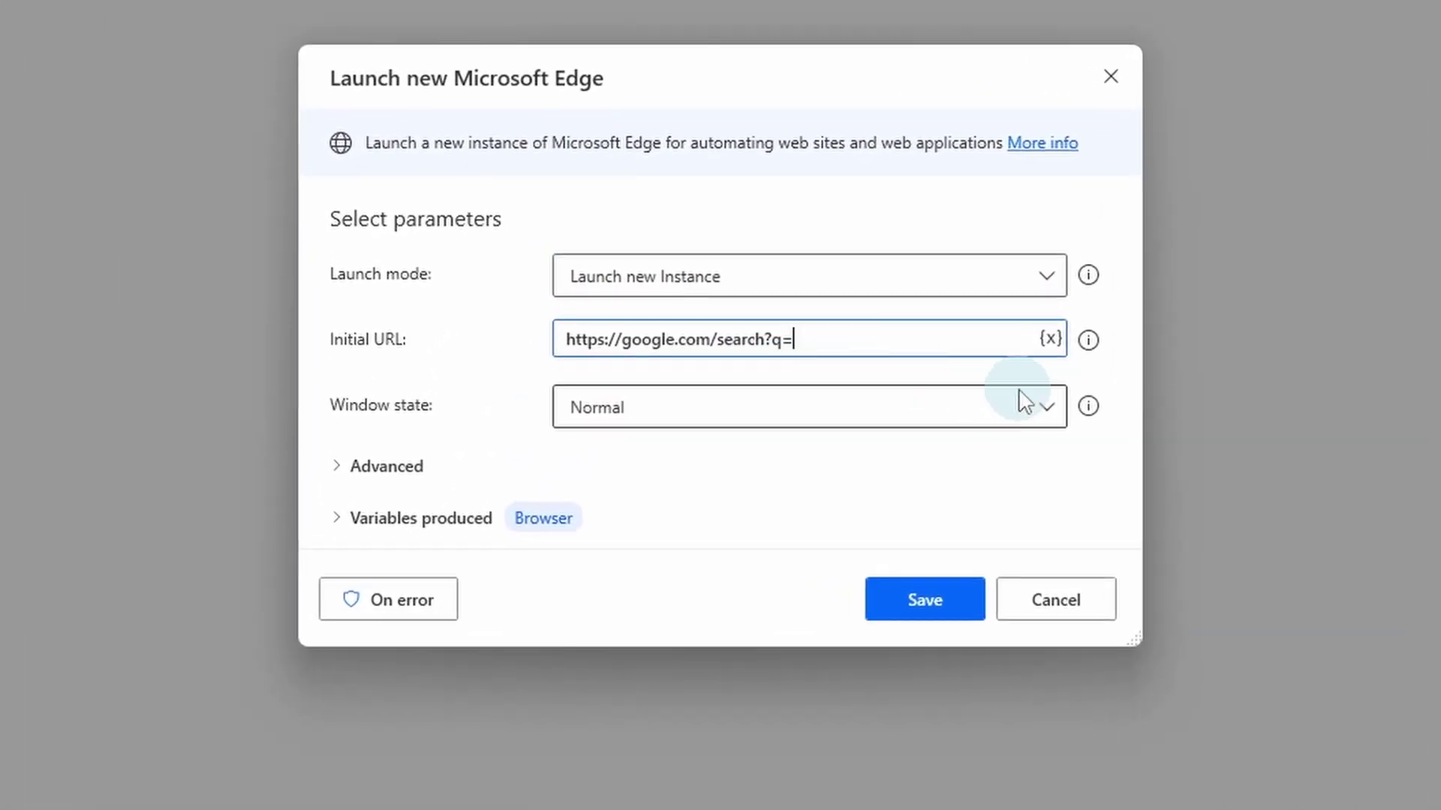
left_click(1049, 339)
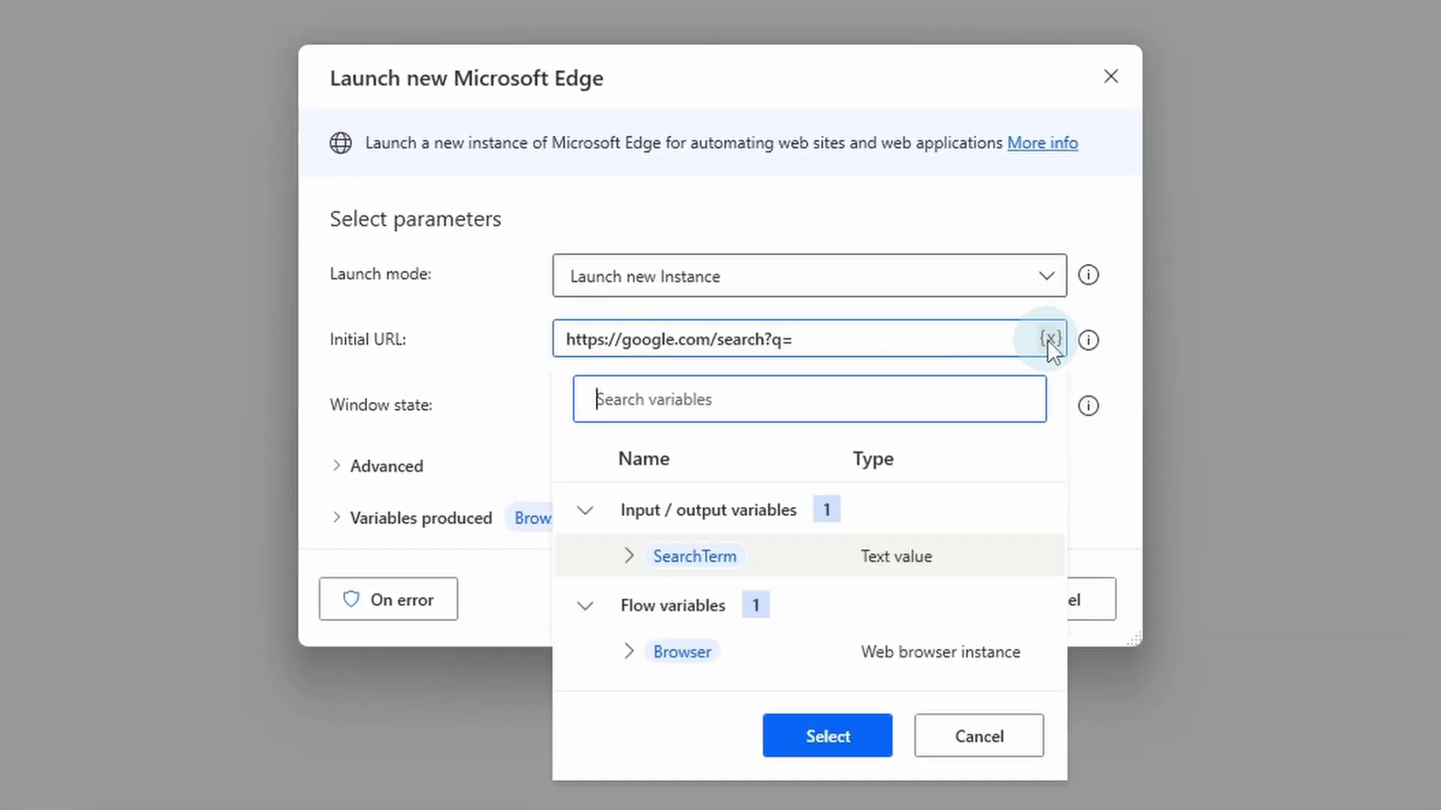
double_click(708, 564)
left_click(910, 598)
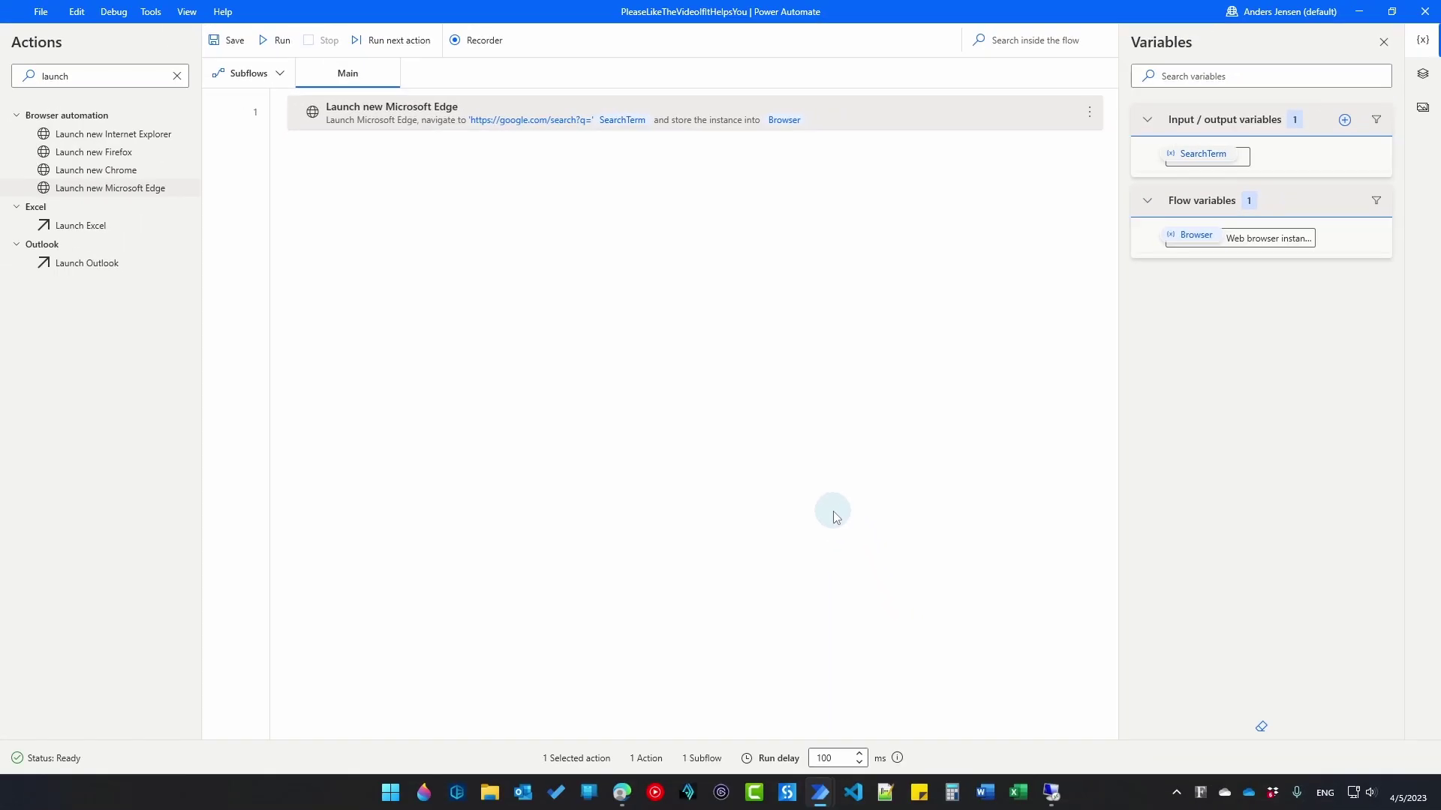
Step: Add a text output variable AverageRating, also using AverageRating as its external name
left_click(1345, 122)
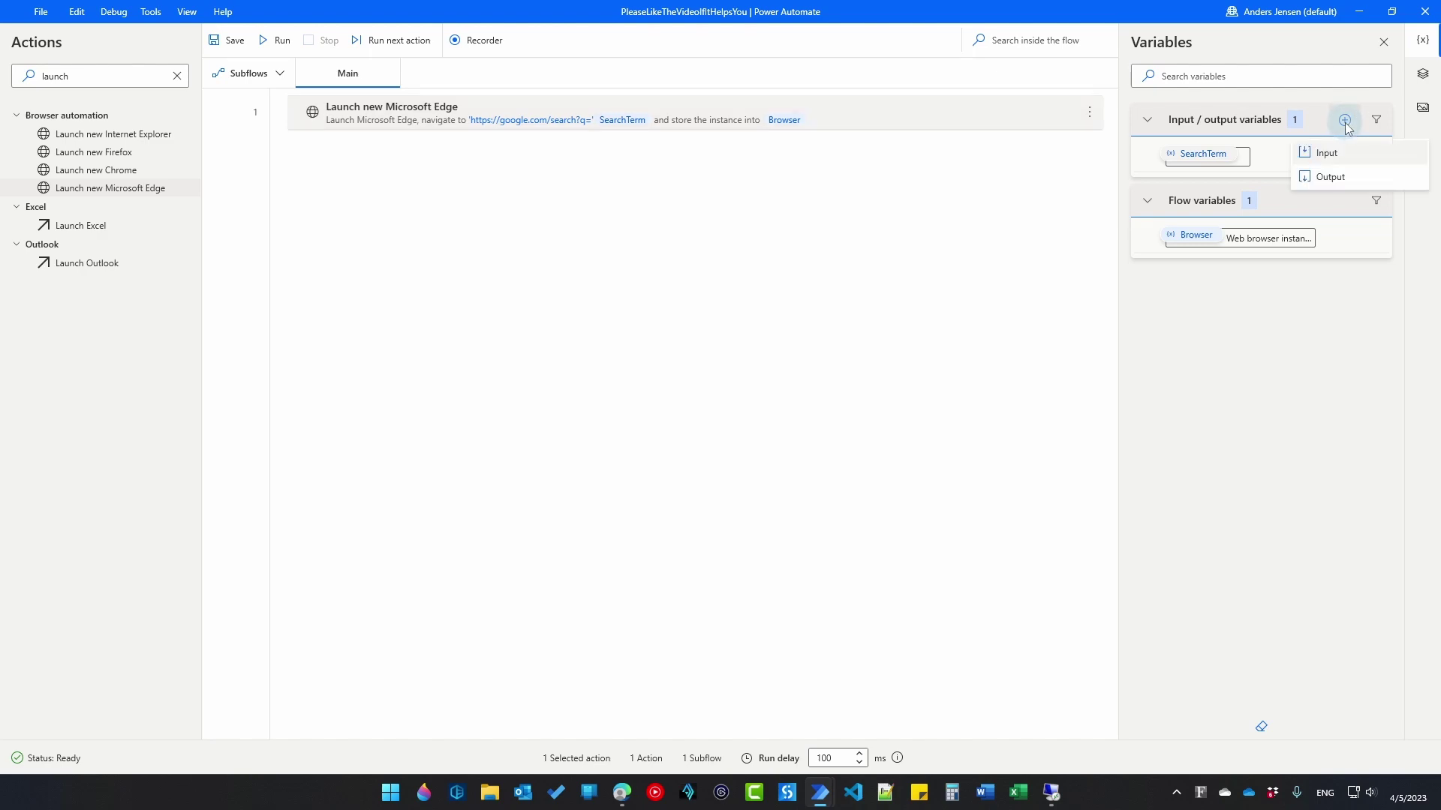
left_click(1336, 175)
double_click(690, 300)
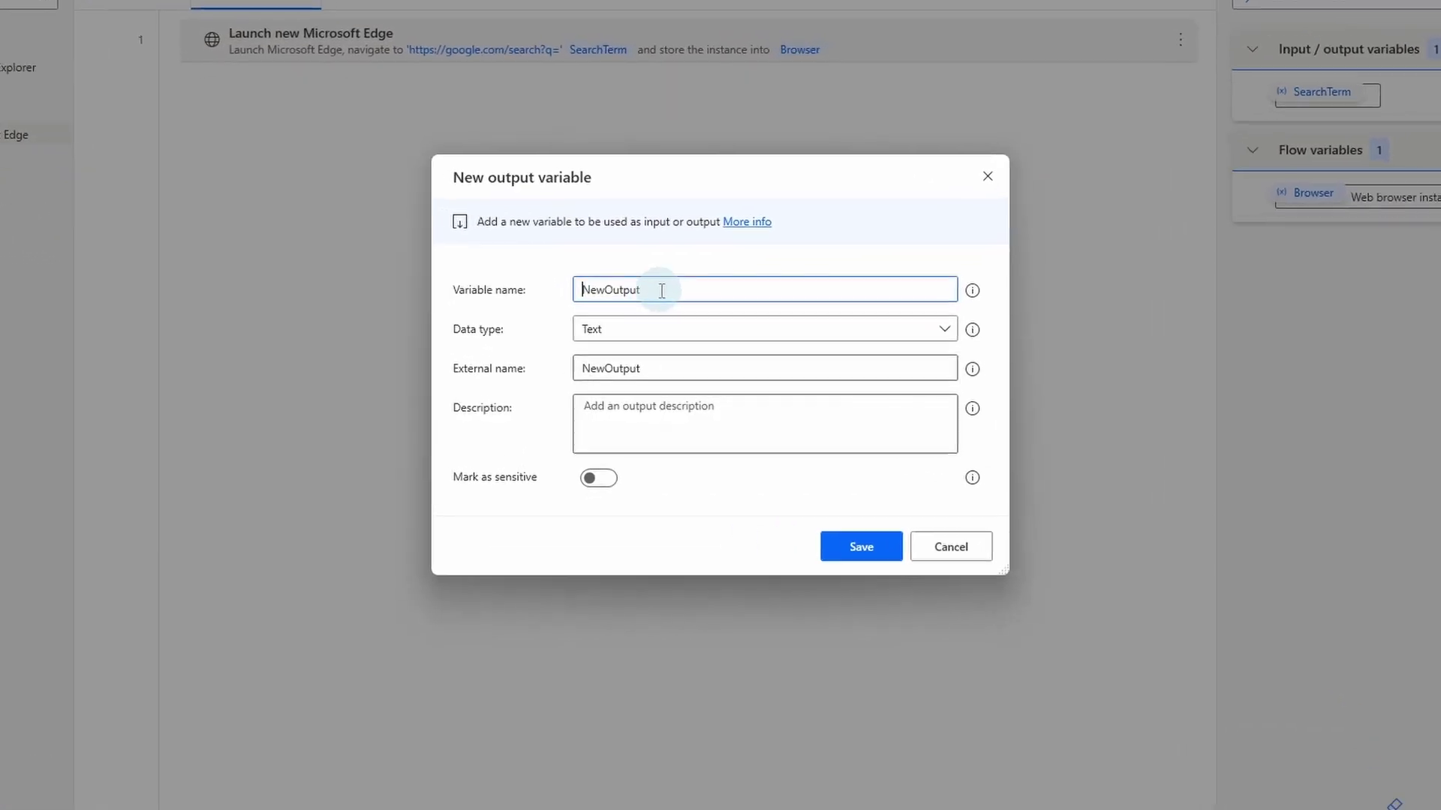
type("Aver")
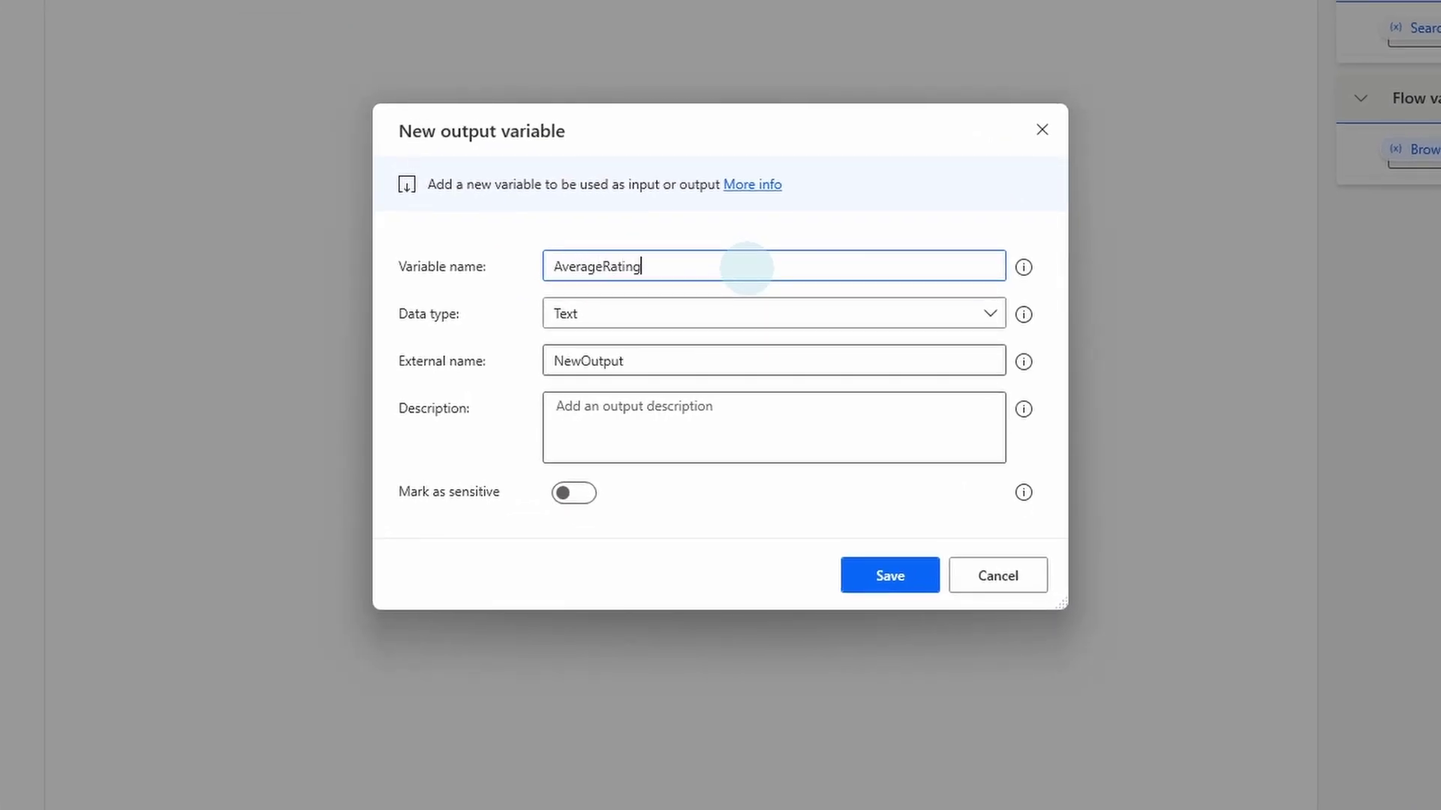
type("ageRating")
left_click_drag(746, 267, 511, 264)
key("ctrl+c")
left_click(654, 364)
double_click(683, 361)
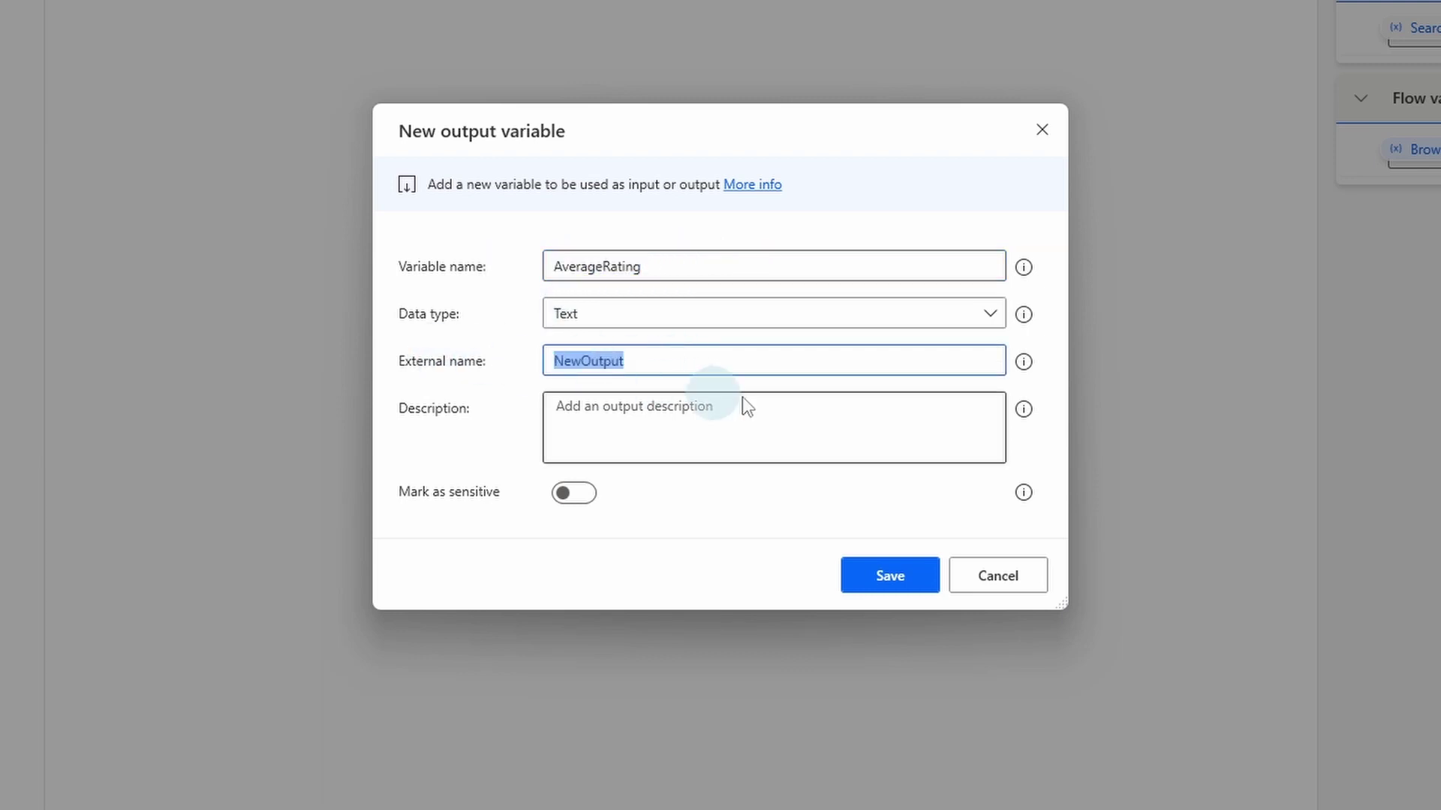
key("ctrl+v")
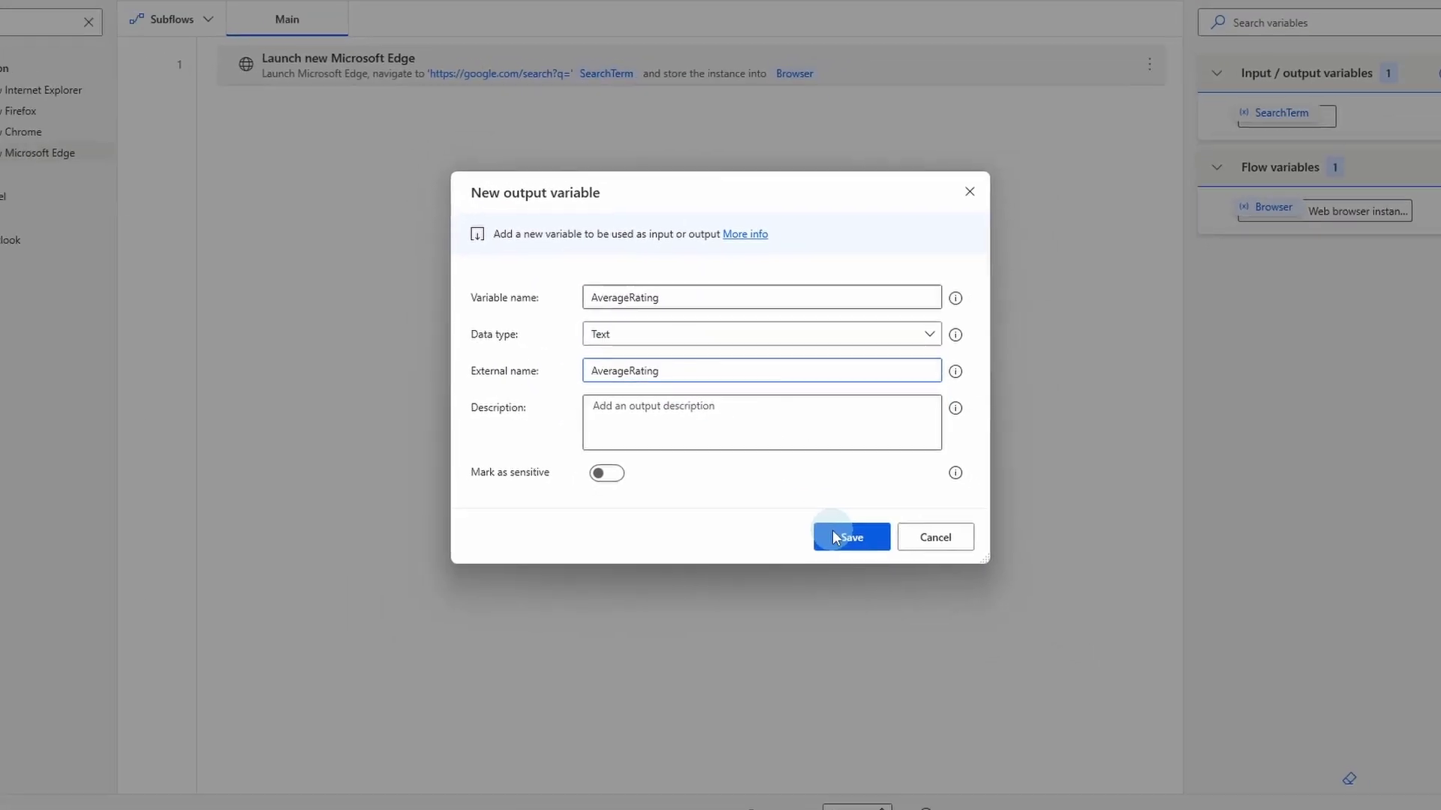
left_click(830, 537)
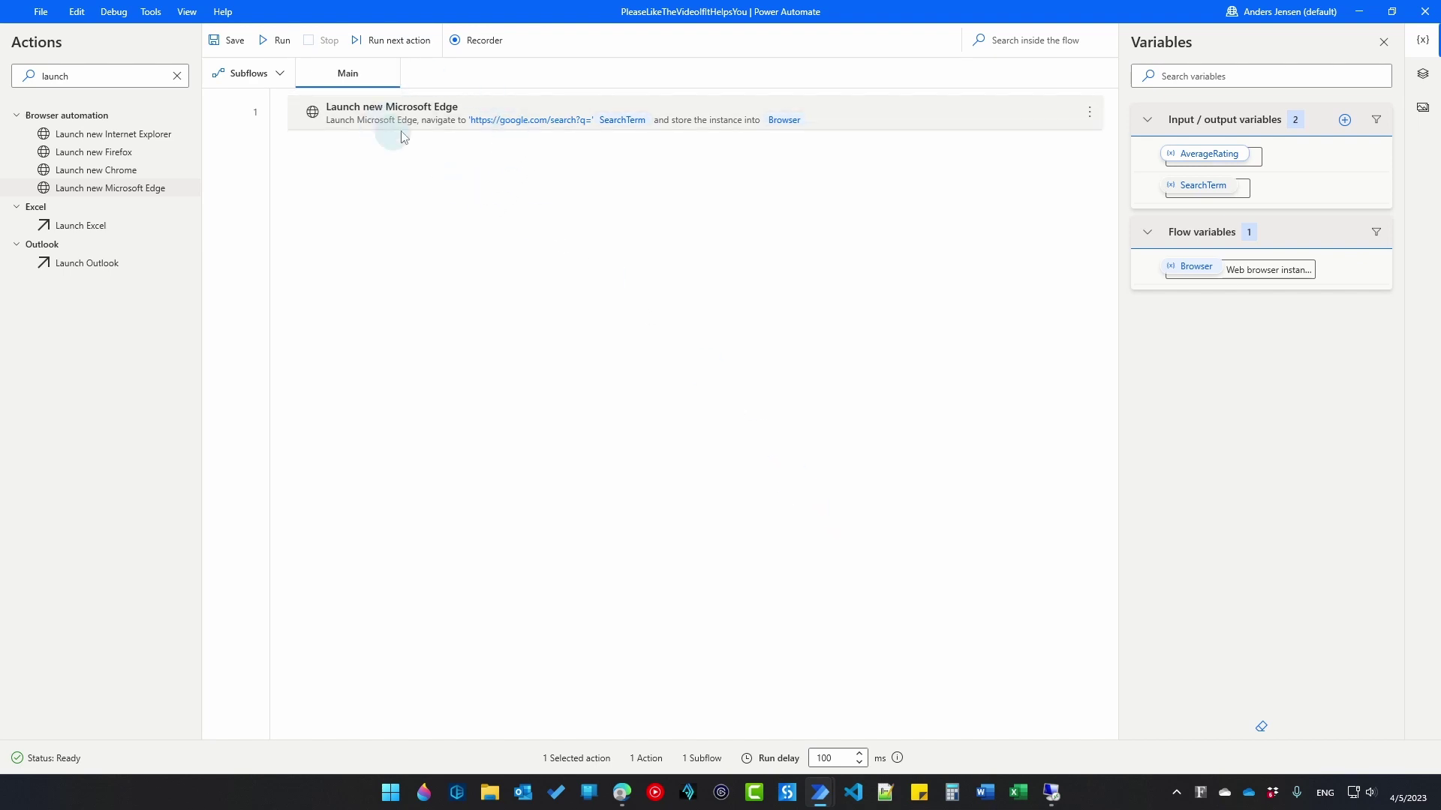
Step: Add Extract data from web page as step 2 and arrange the noma results and helper windows
double_click(155, 77)
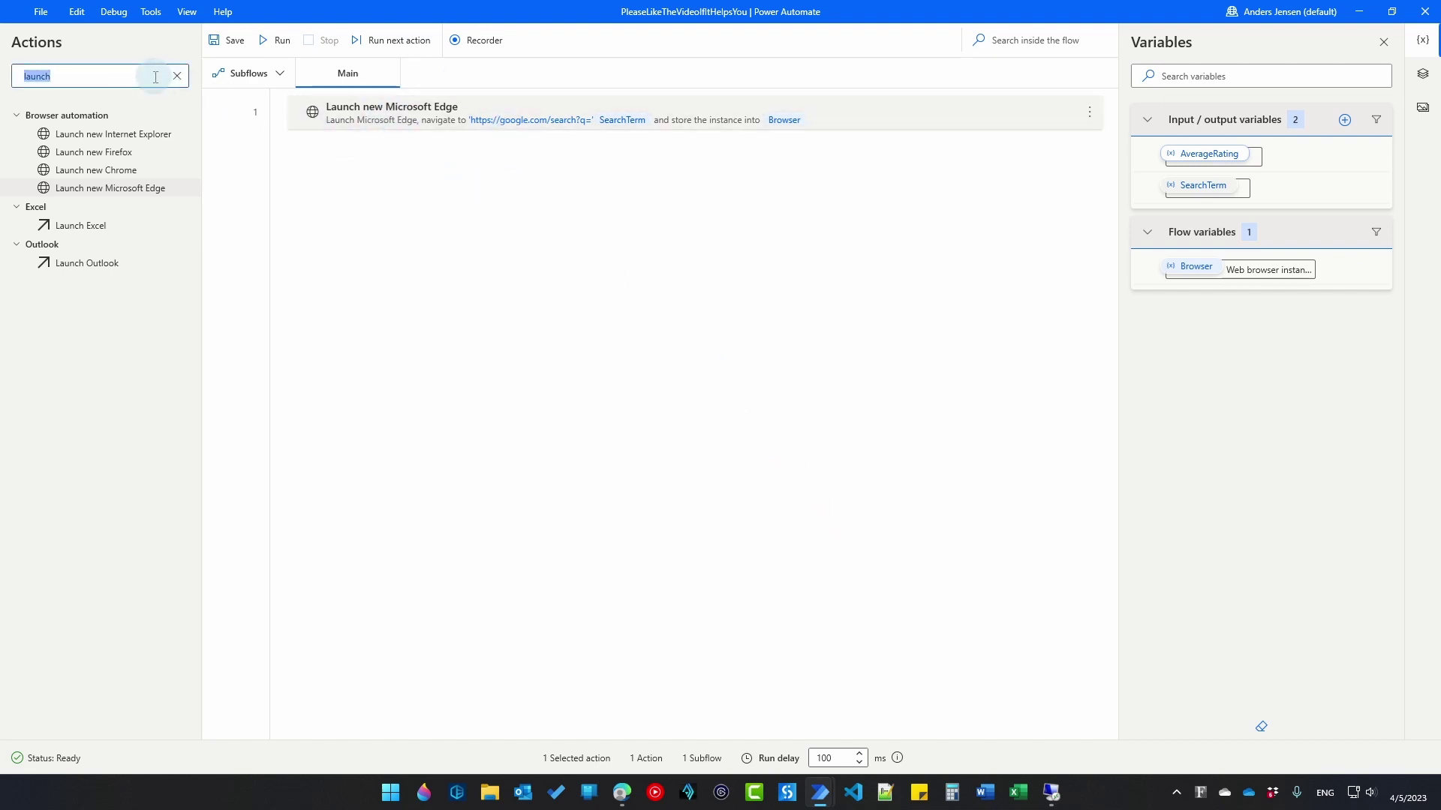
type("extract")
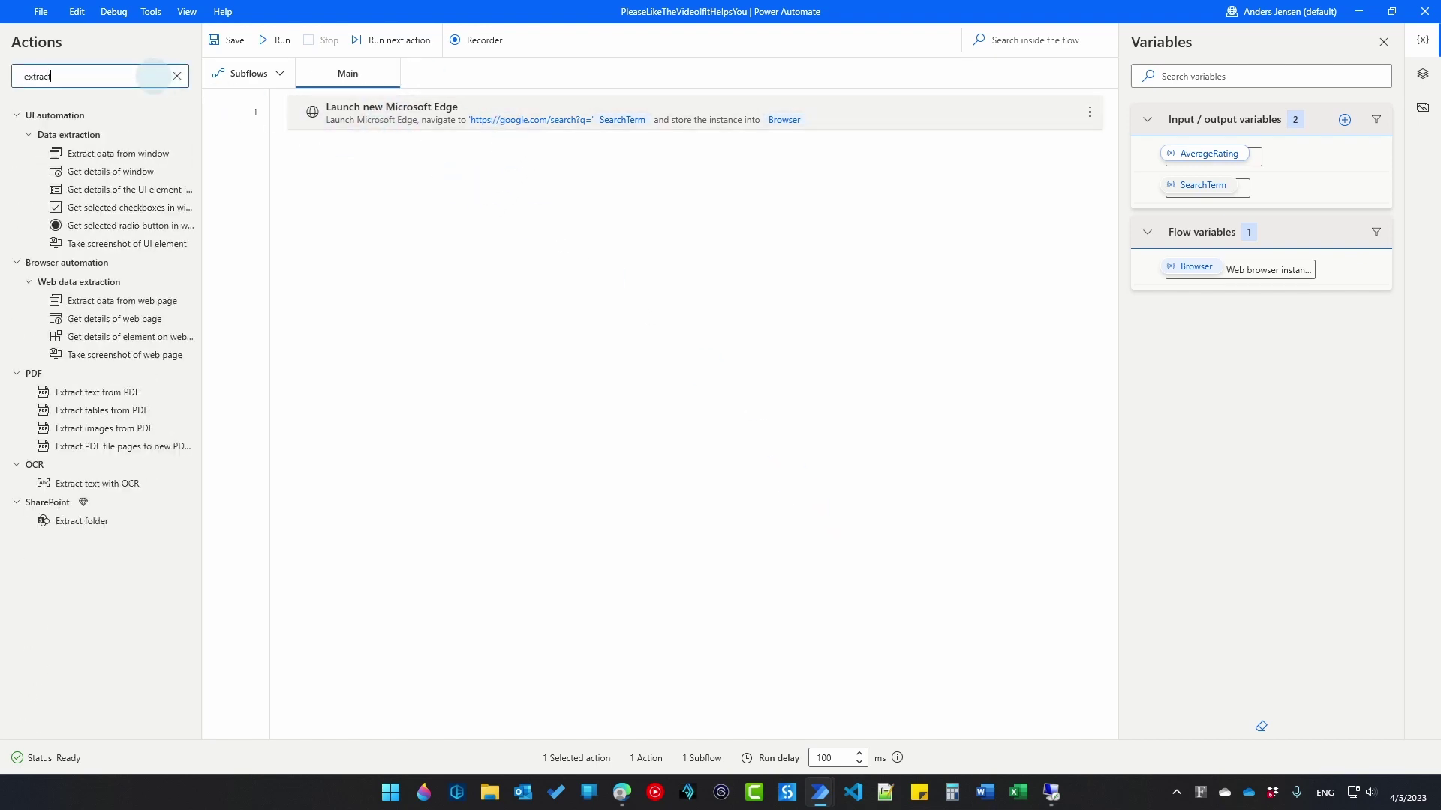
left_click_drag(133, 302, 505, 226)
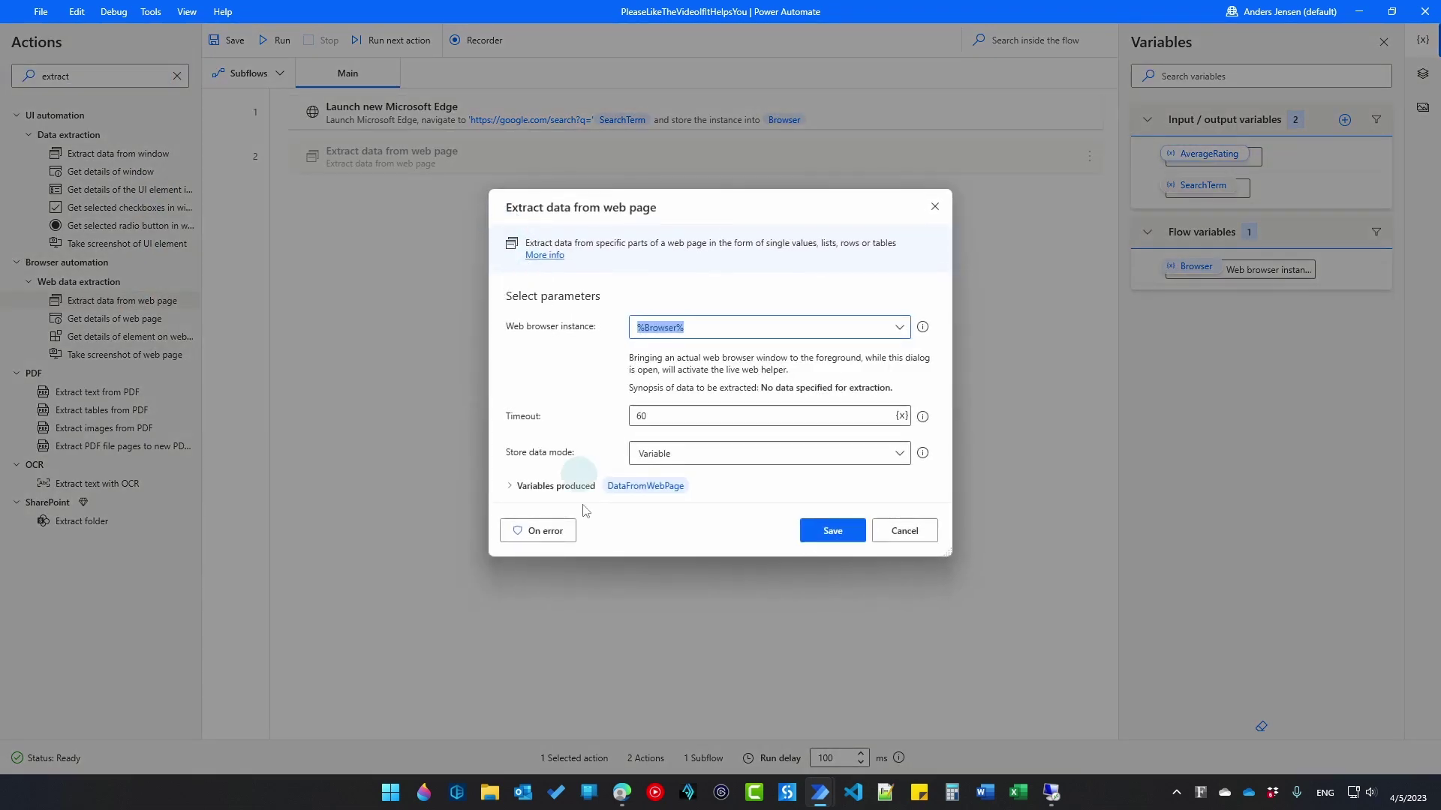
mouse_move(623, 792)
left_click(703, 697)
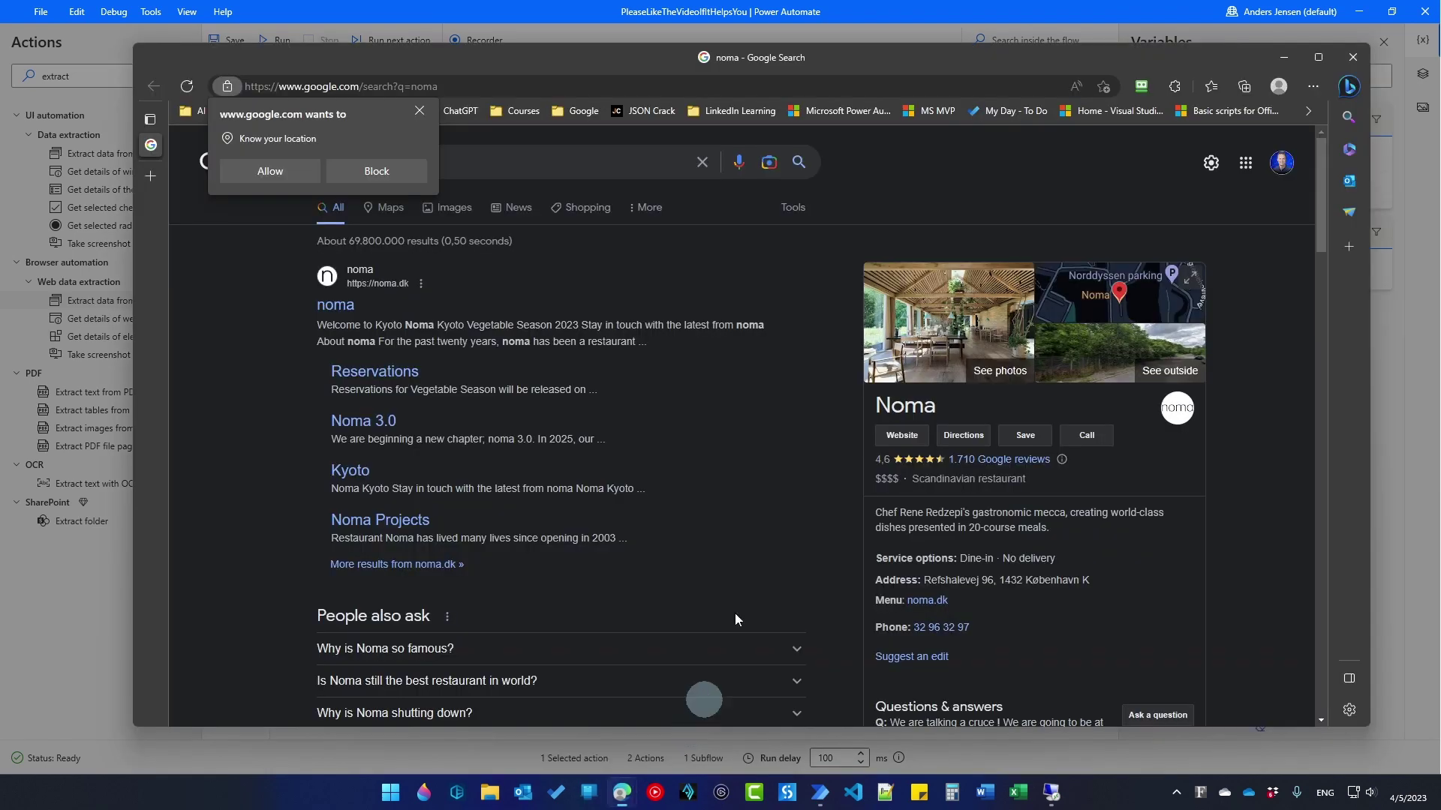
left_click_drag(848, 78, 921, 77)
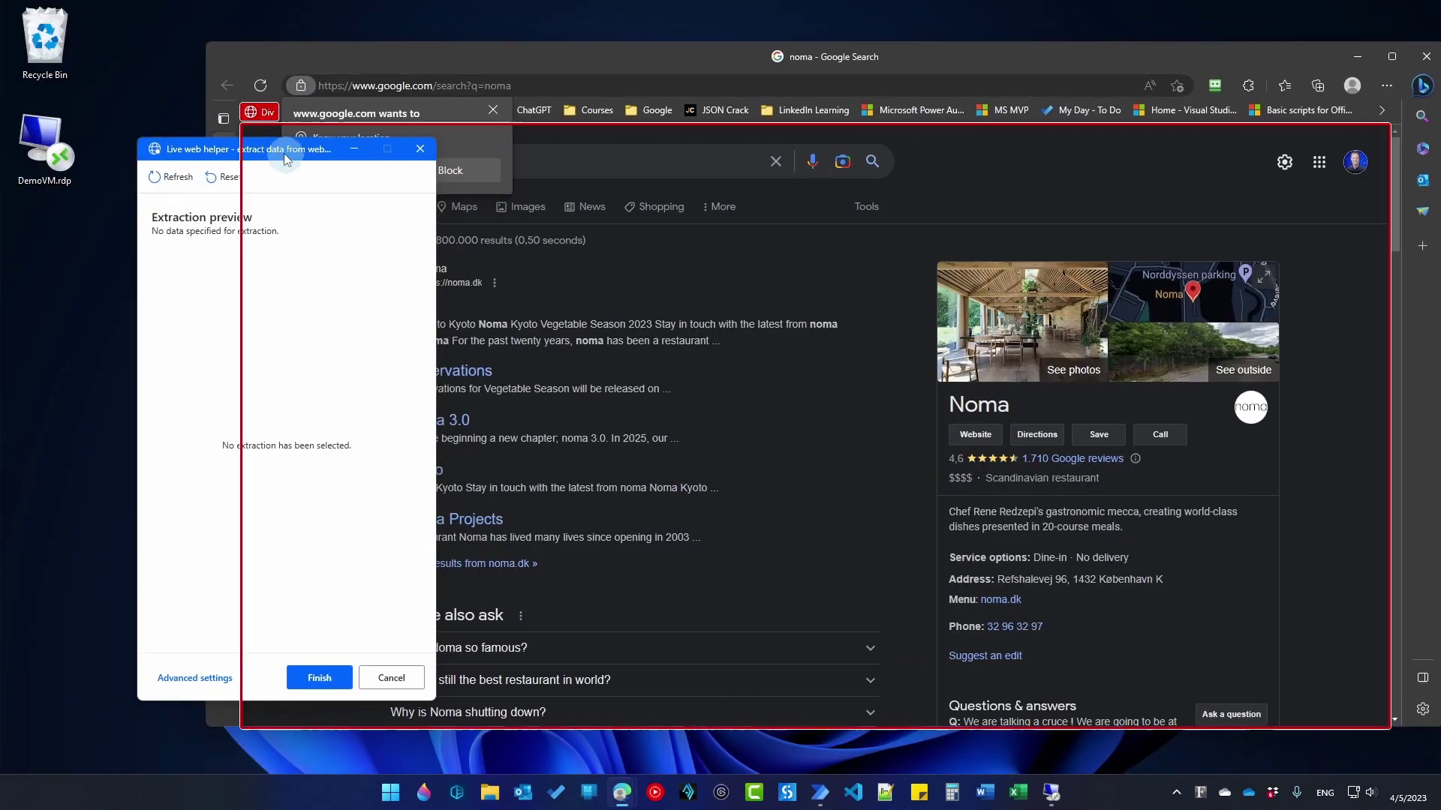
left_click_drag(277, 158, 188, 138)
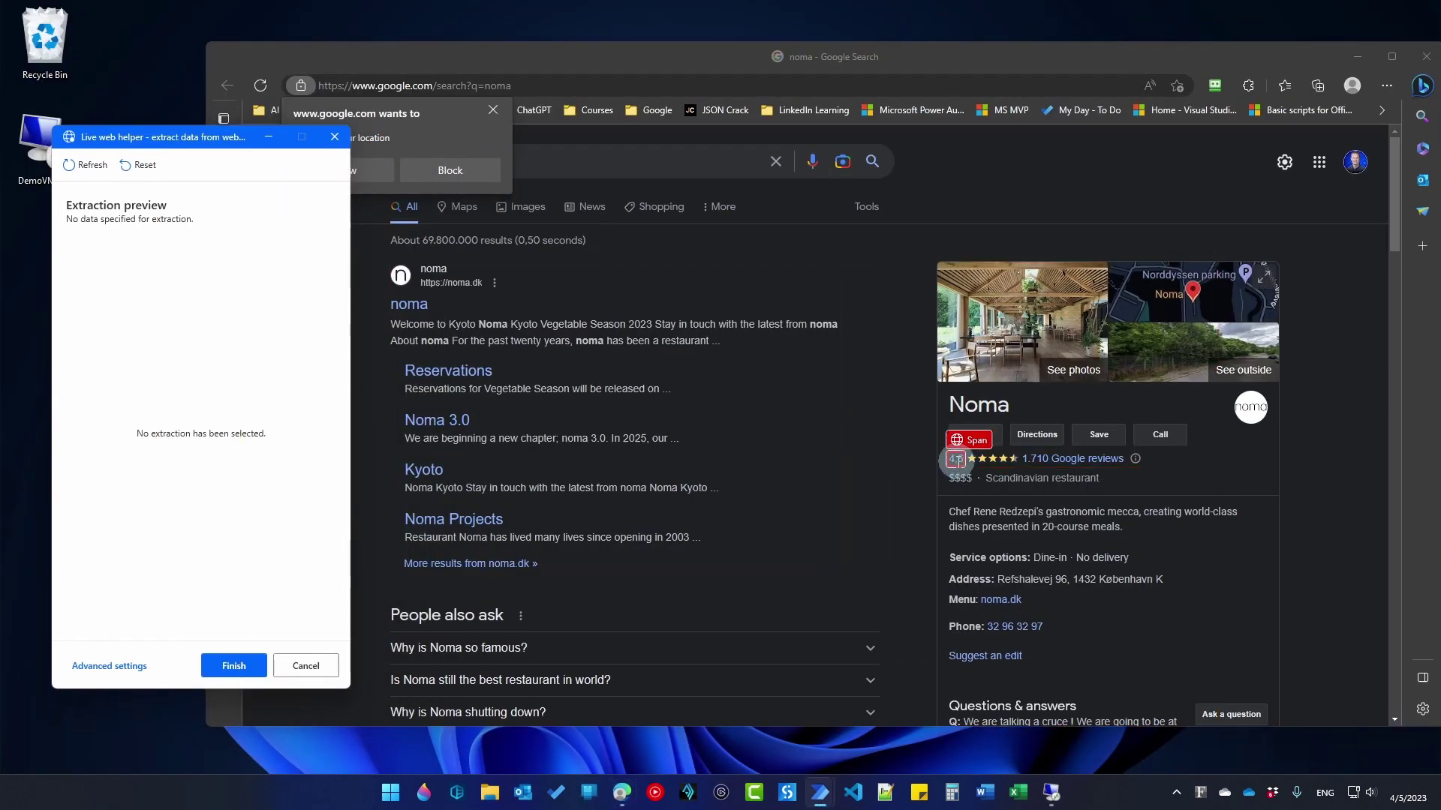
Step: Extract the text of the Noma result's 4,6 rating with the live web helper and finish
right_click(956, 460)
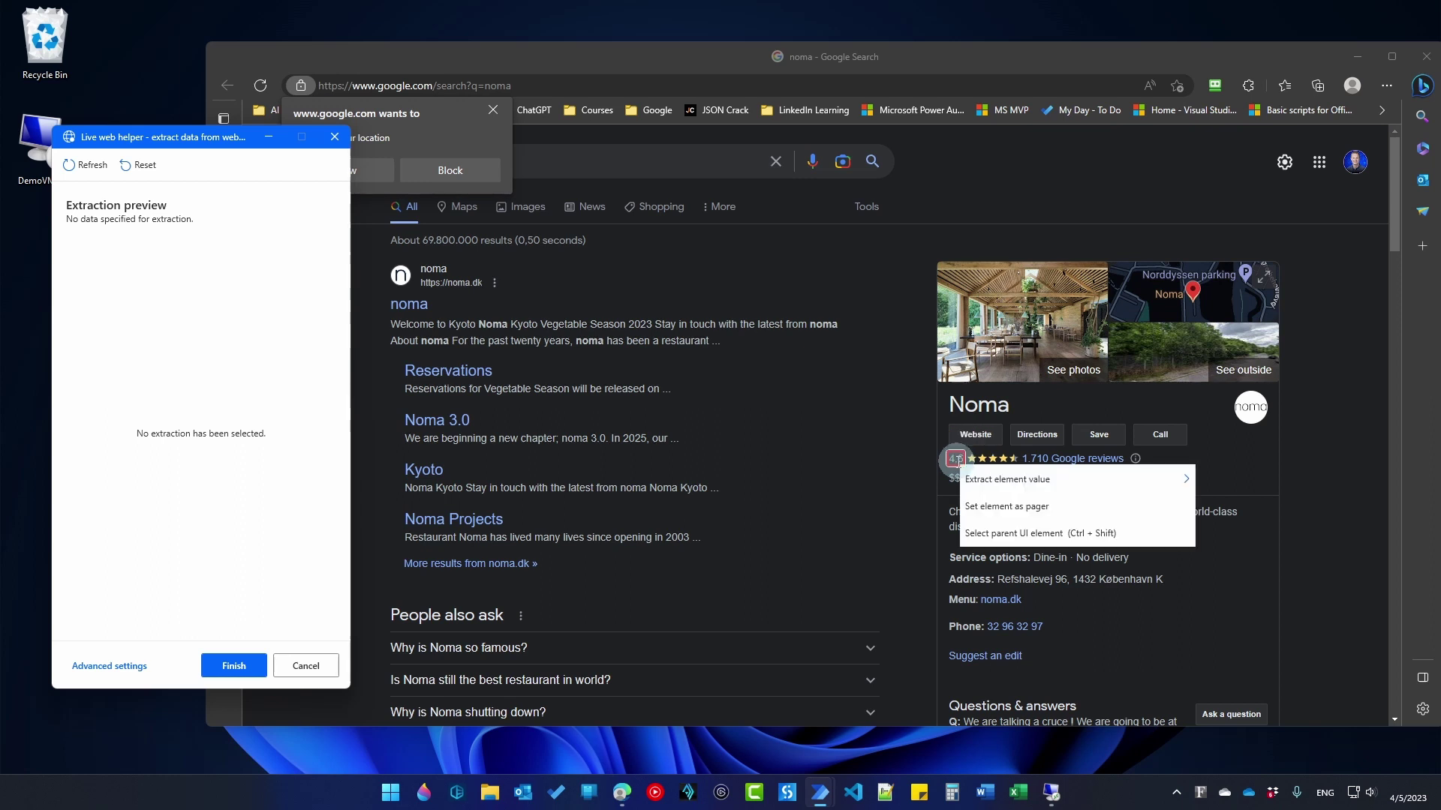
mouse_move(1087, 478)
left_click(1239, 480)
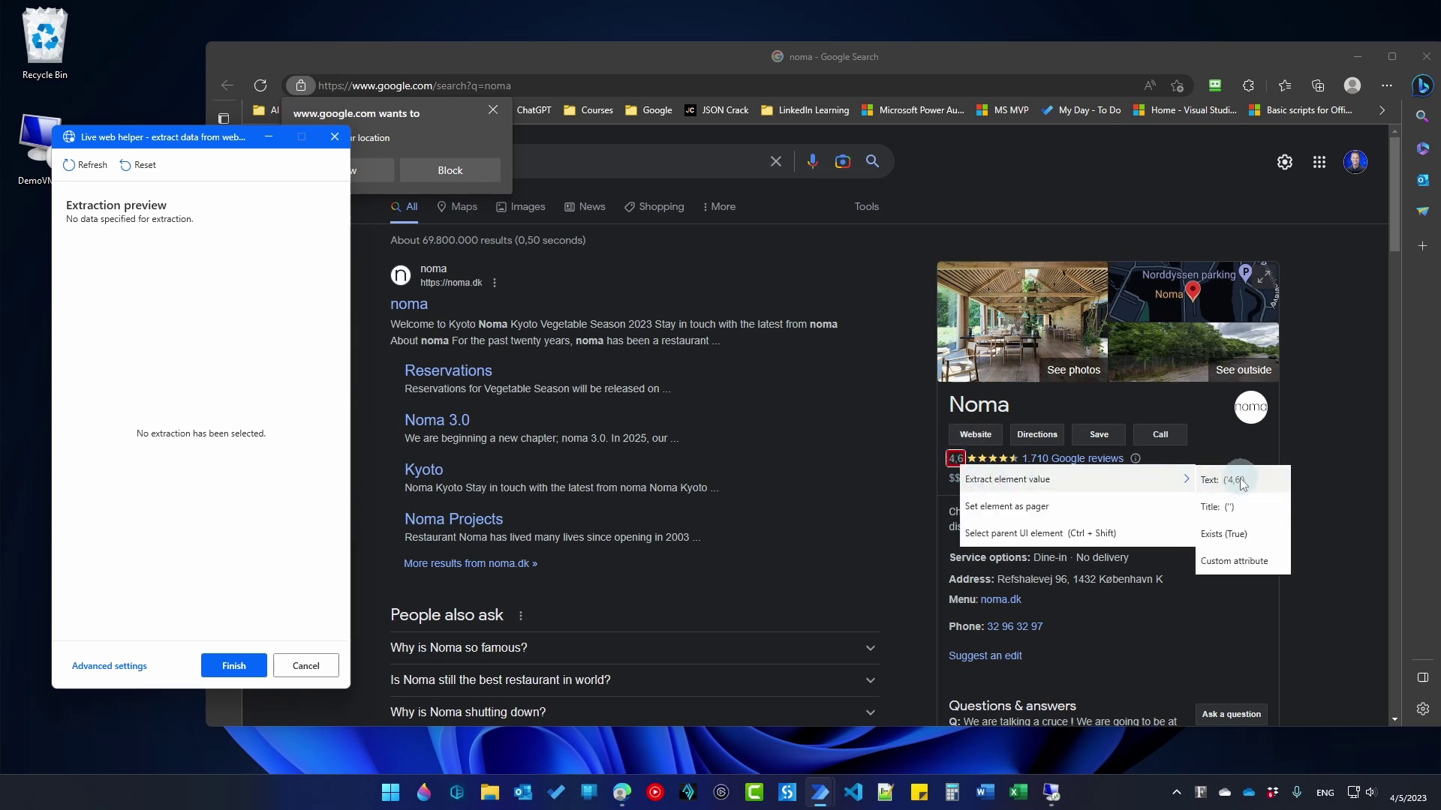
left_click(937, 490)
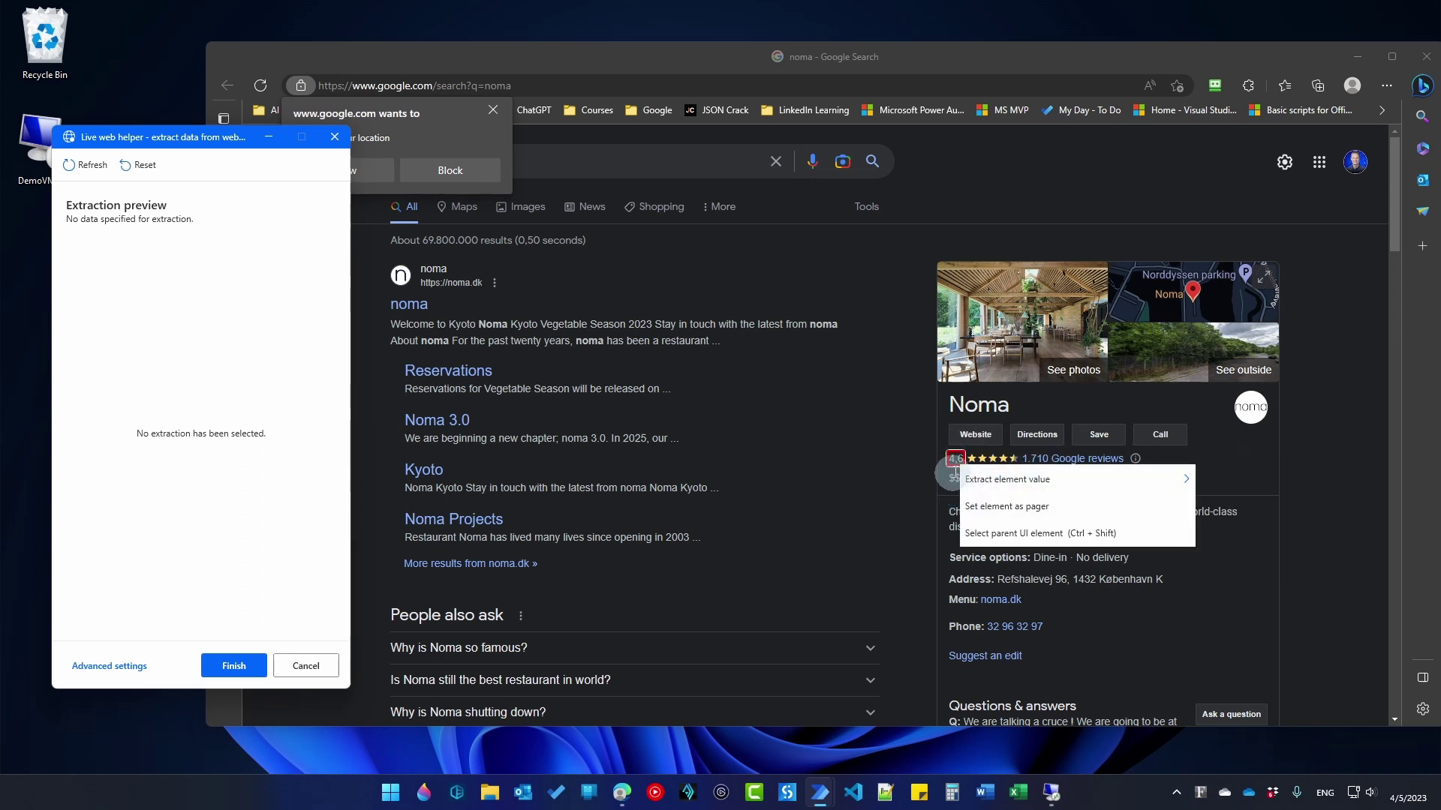
right_click(958, 454)
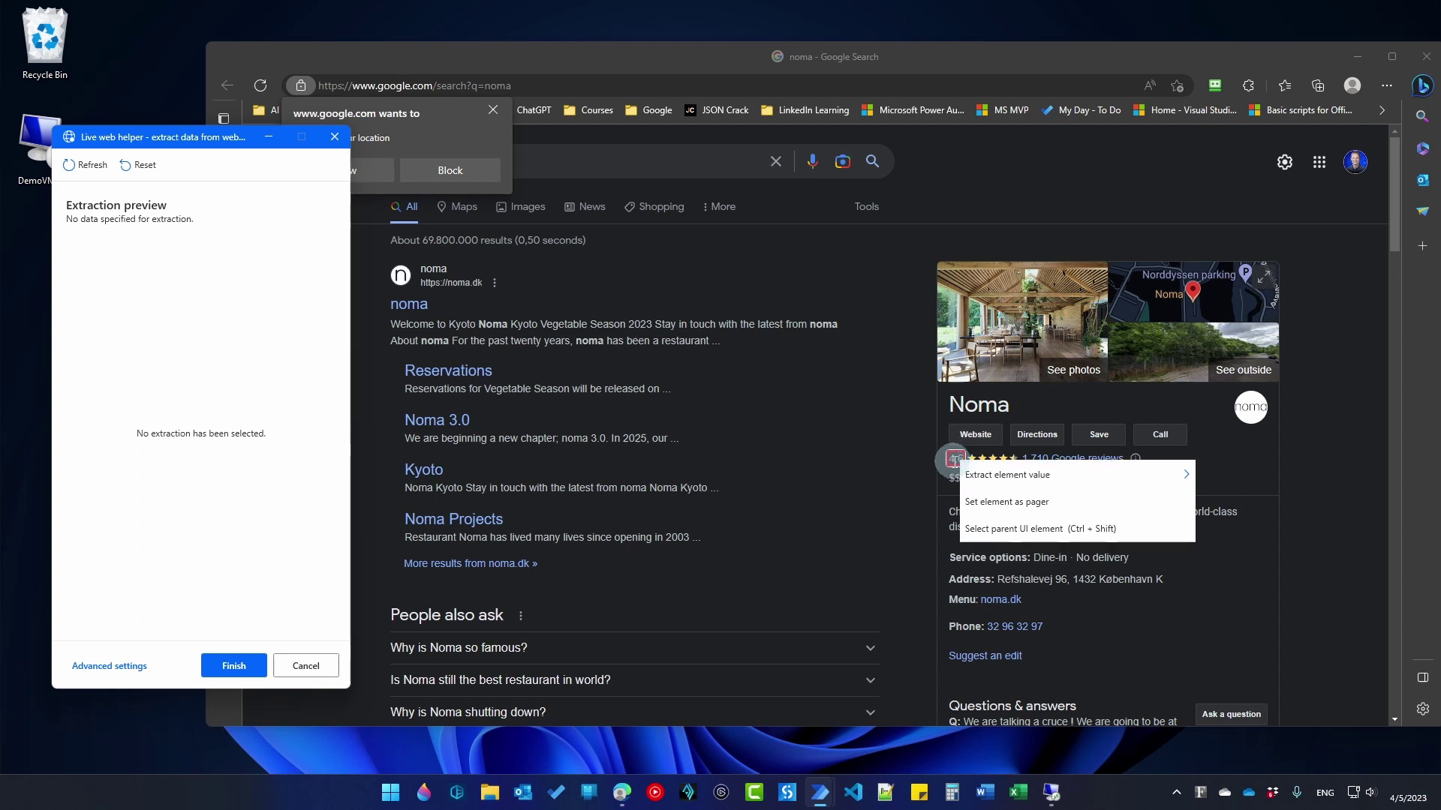
mouse_move(1009, 479)
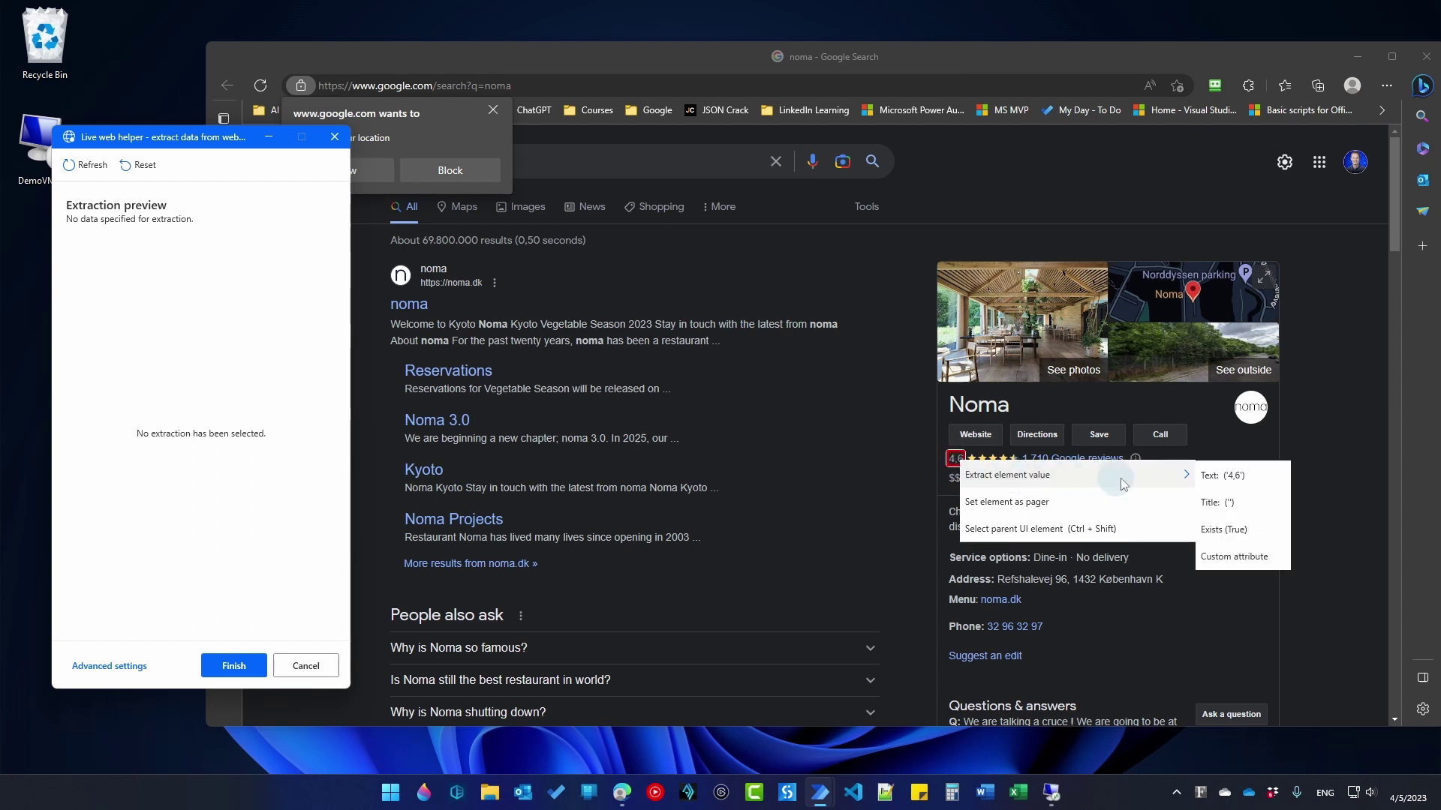
left_click(1228, 475)
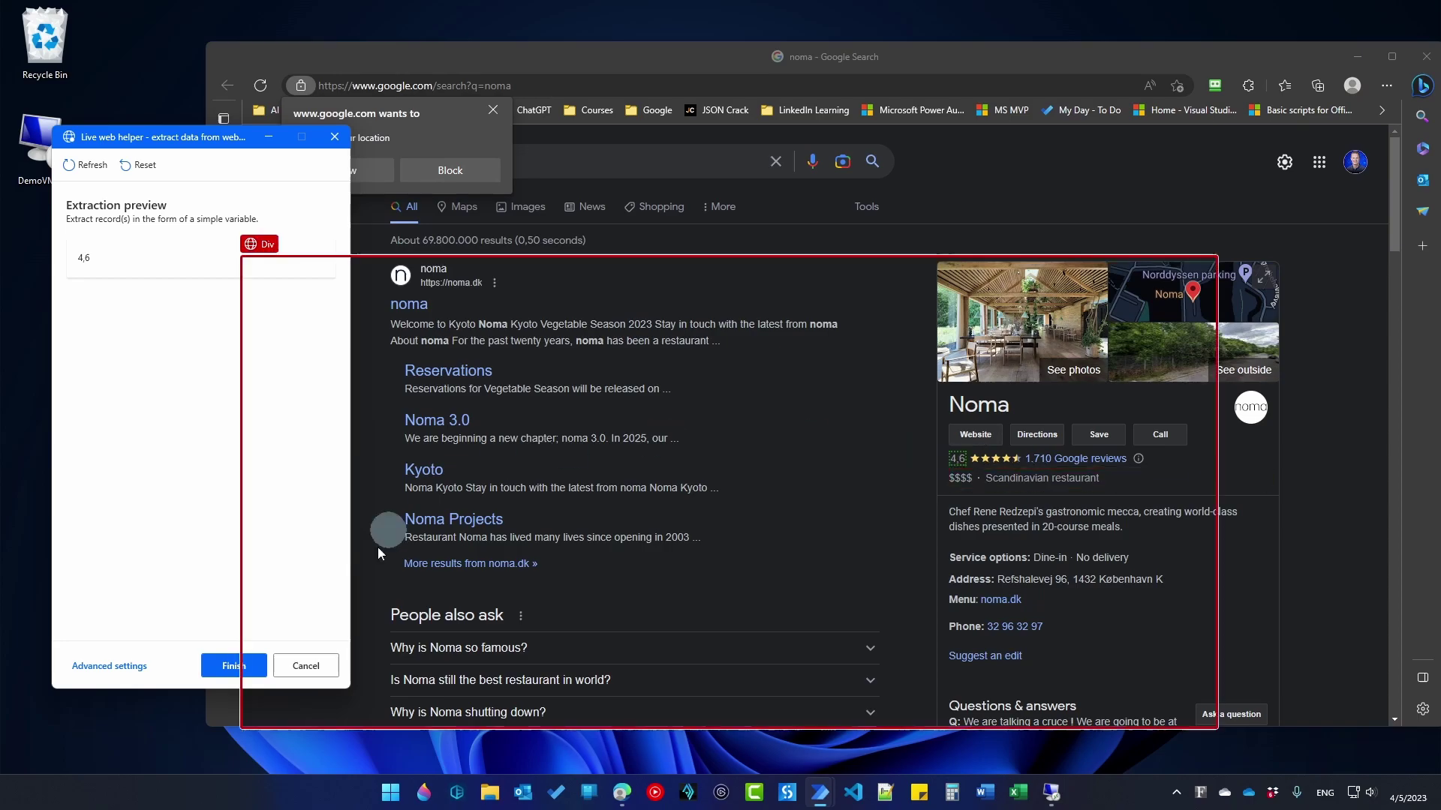
left_click(252, 665)
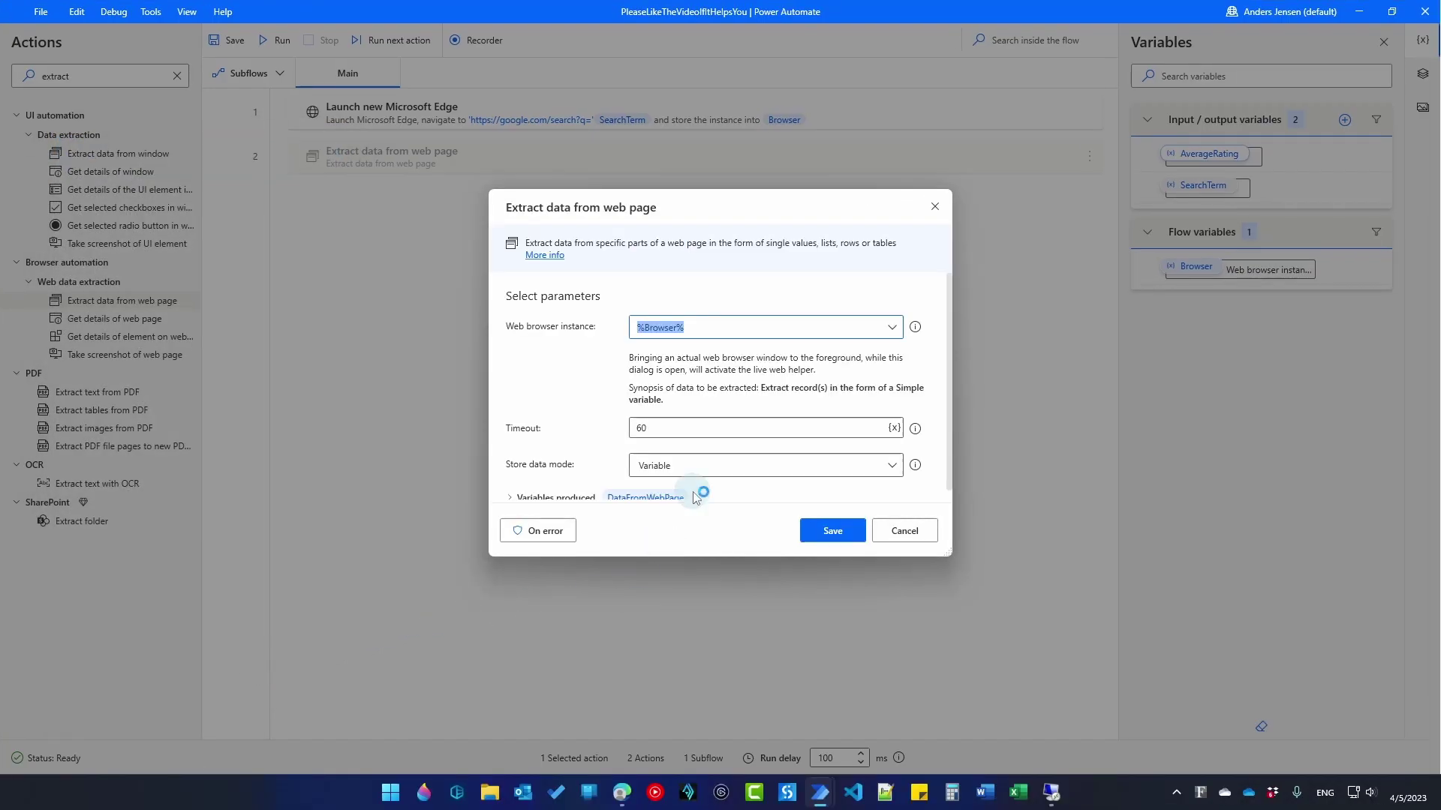
Step: Store the extracted value in AverageRating and save the extraction step
scroll(591, 437, "down", 1)
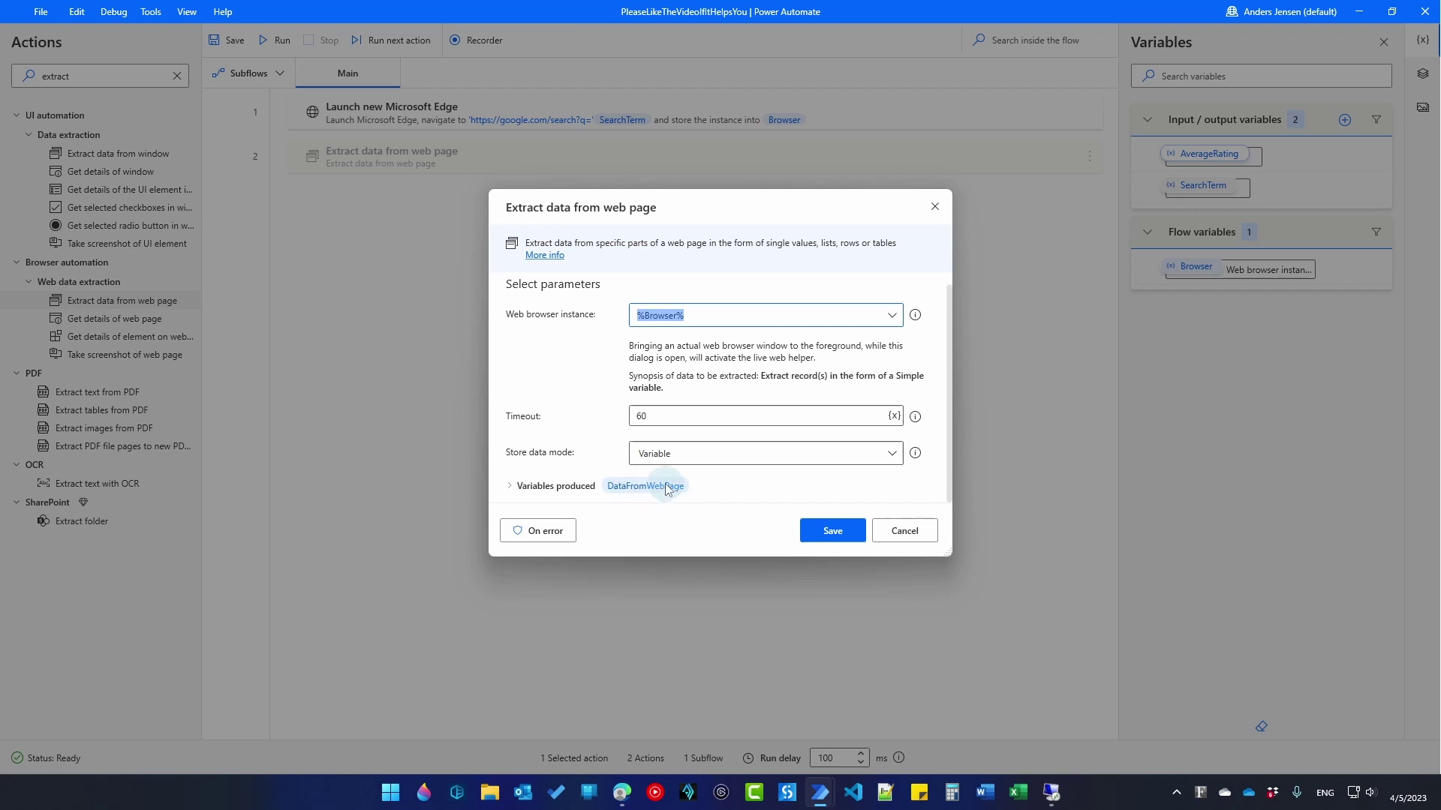
left_click(515, 488)
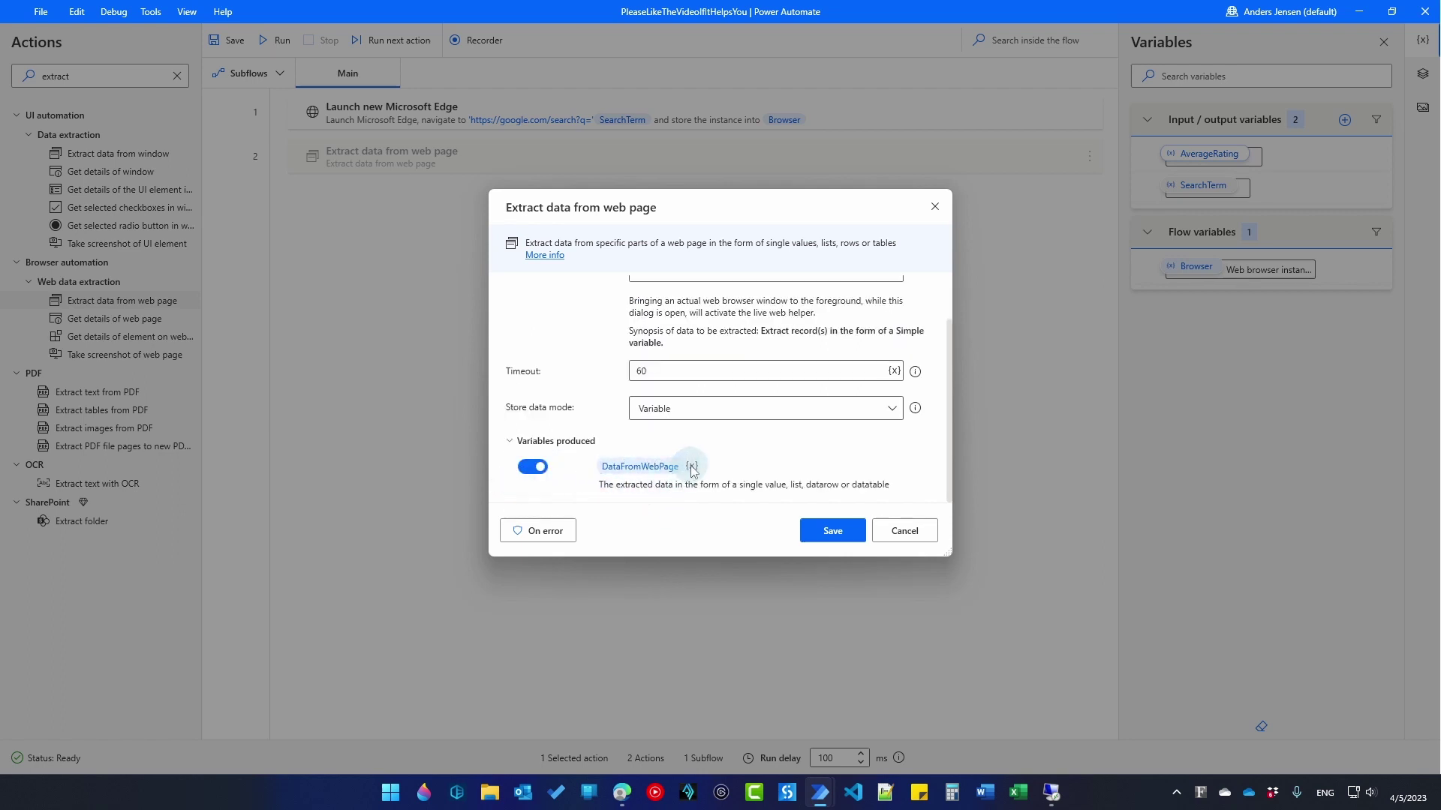
left_click(691, 466)
left_click(750, 559)
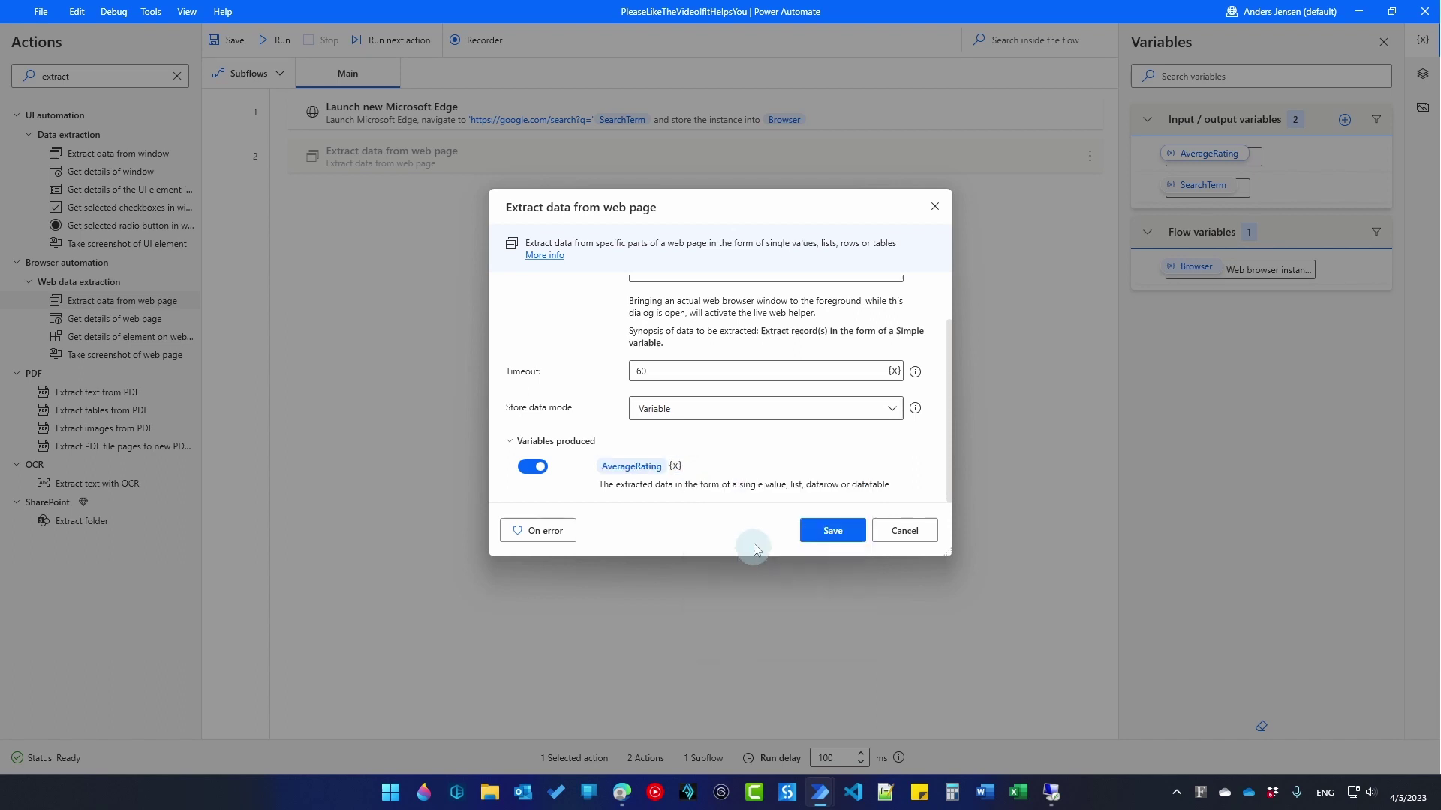
left_click(829, 531)
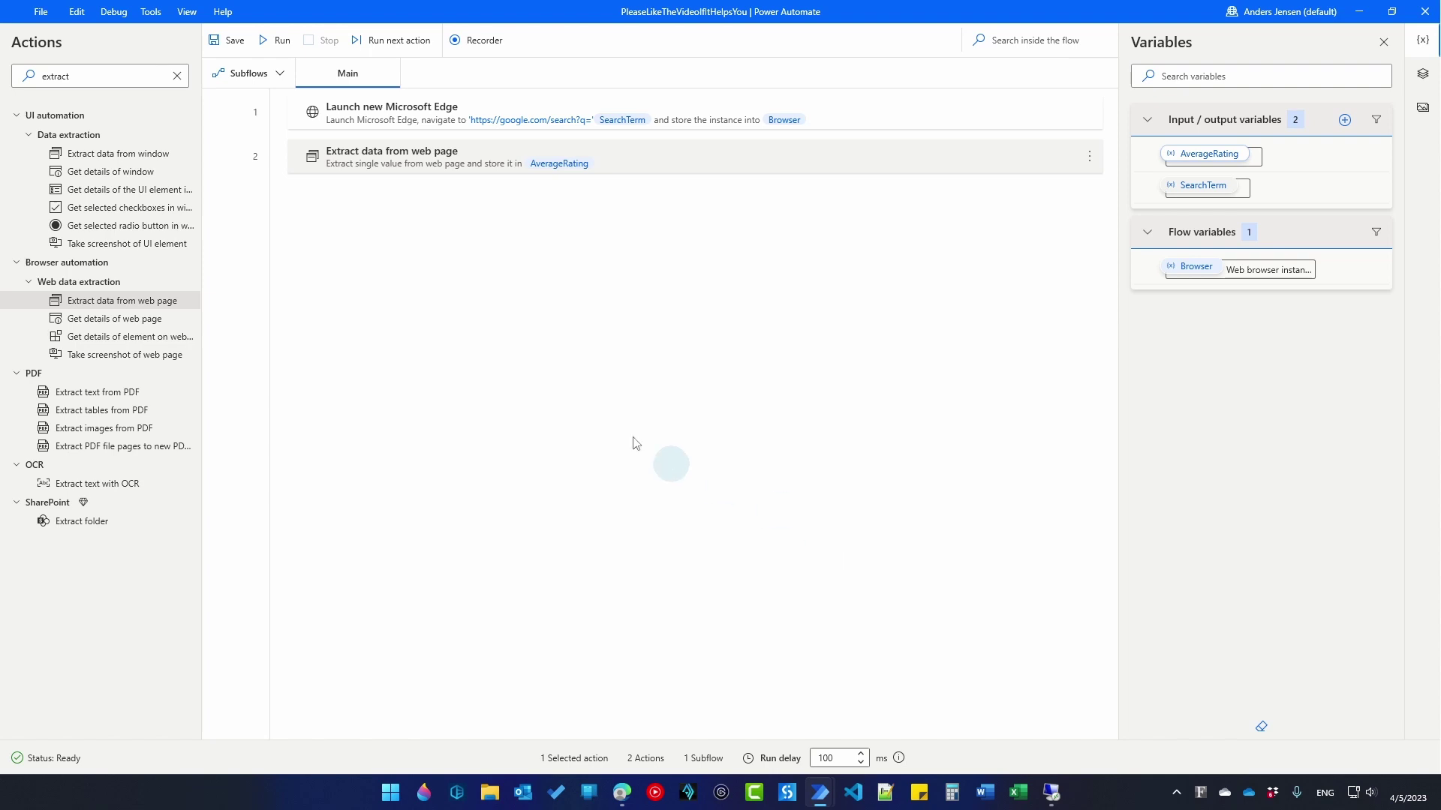
Step: Add a Close web browser step for Browser as step 3 and save the desktop flow
double_click(135, 71)
type("close")
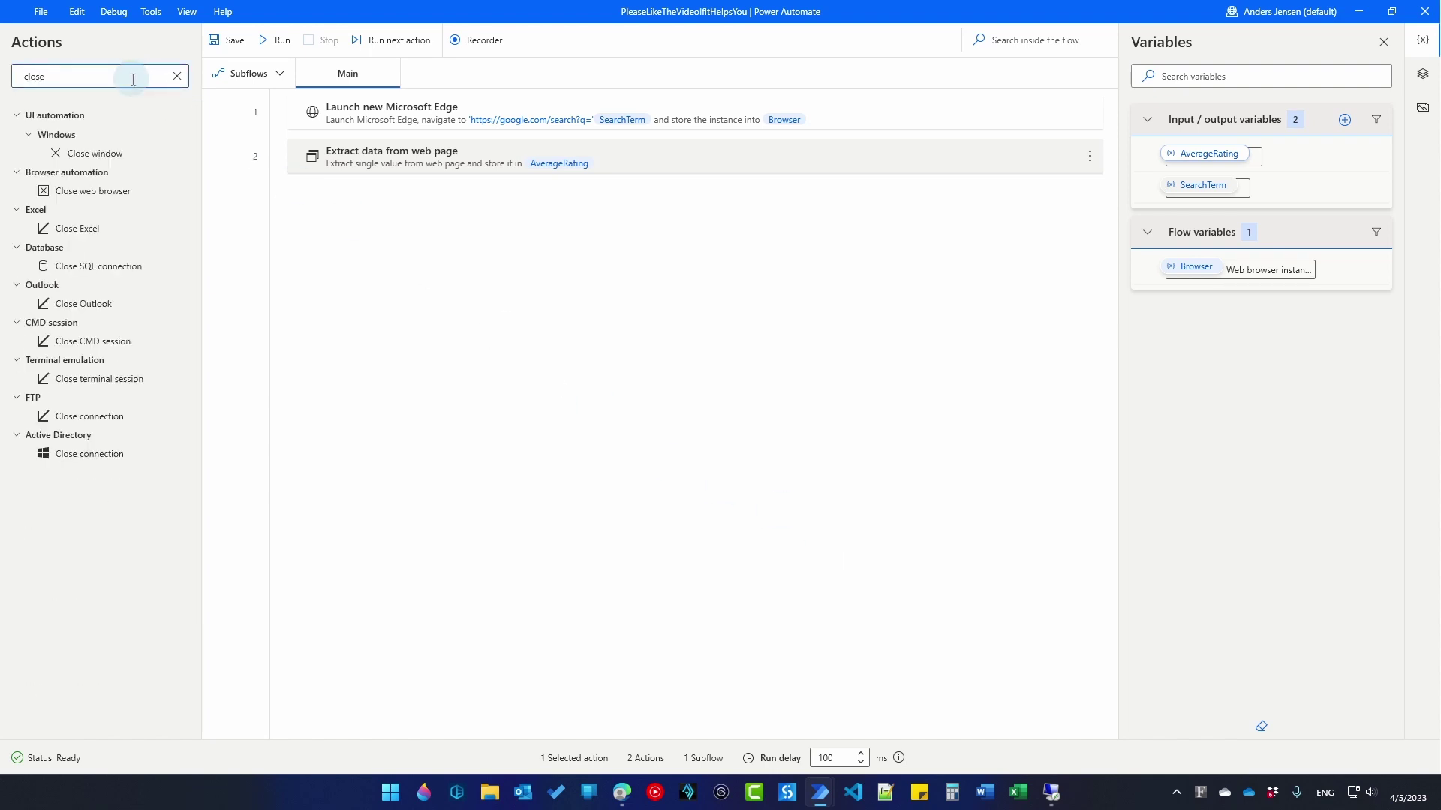
left_click_drag(96, 192, 515, 235)
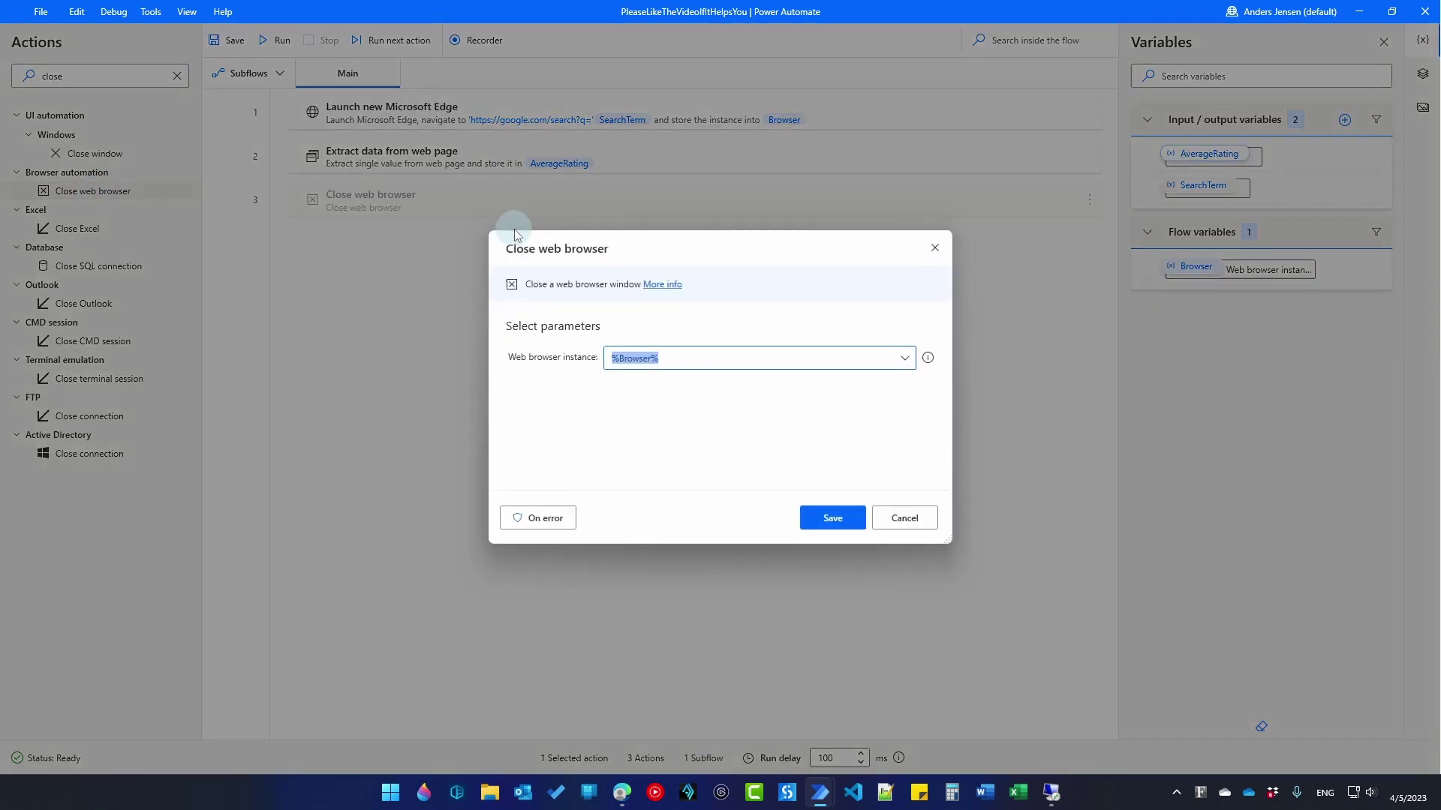
left_click(820, 524)
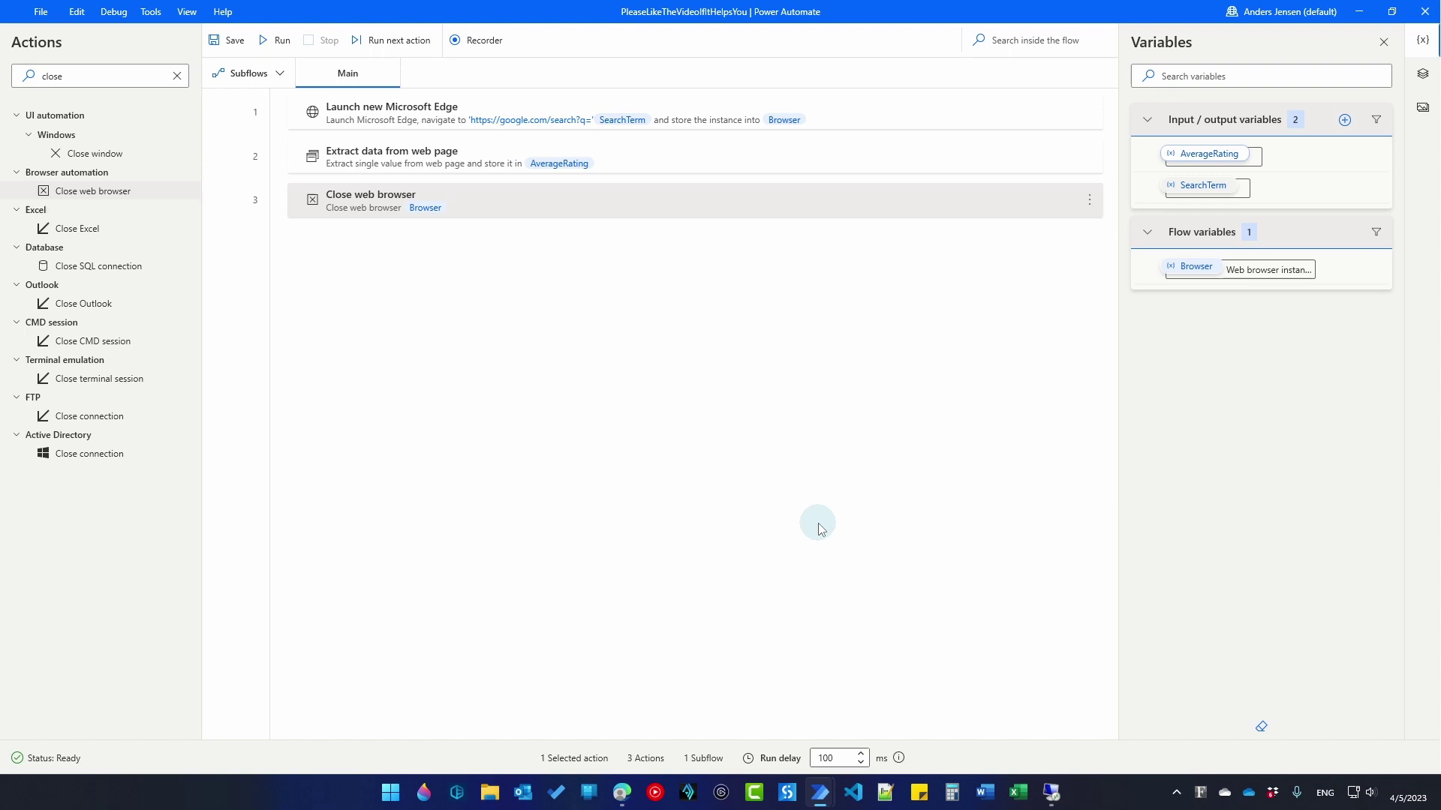
left_click(237, 43)
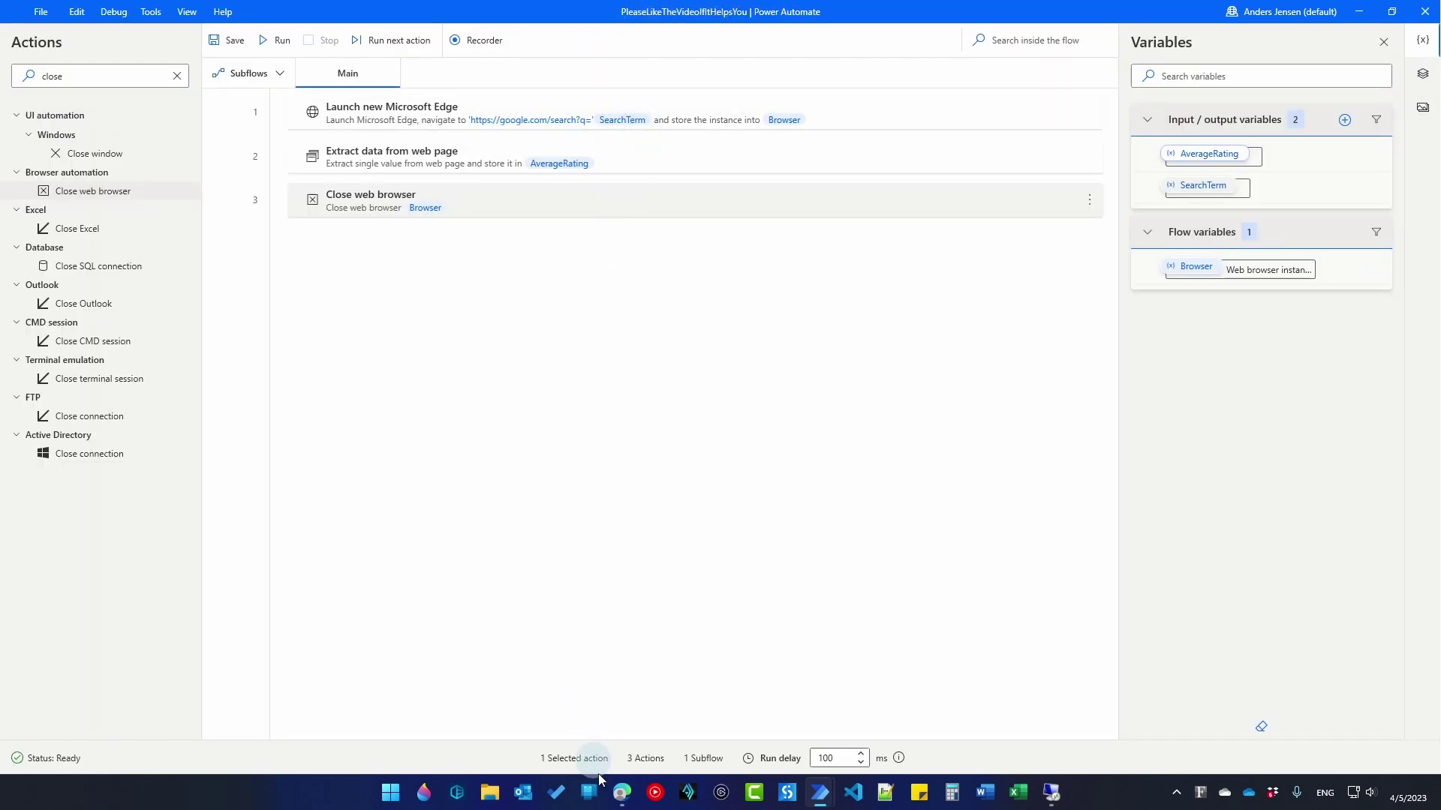
Step: Browse Edge to powerautomate.com and maximize the window
mouse_move(621, 791)
left_click(625, 654)
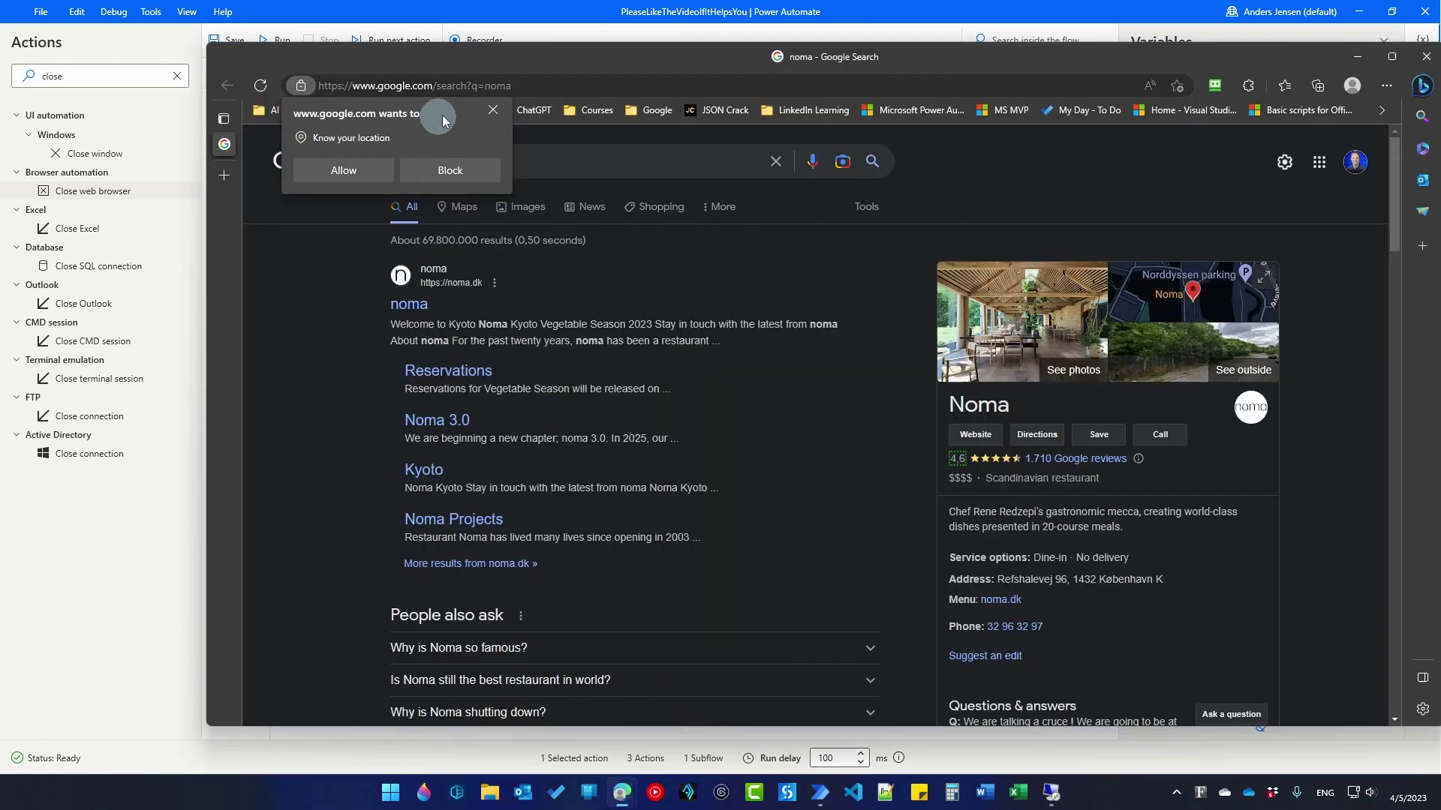
left_click(472, 89)
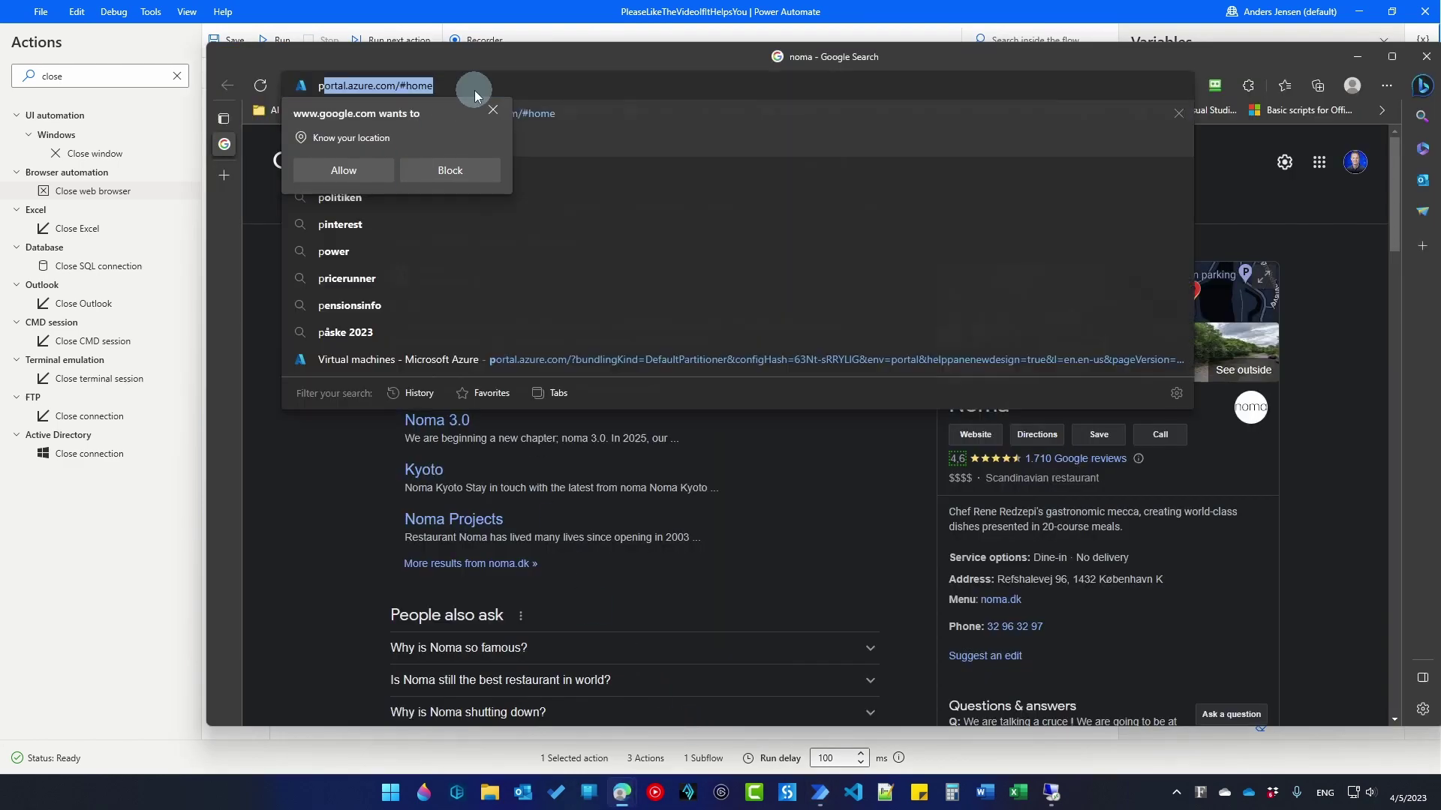
type("powerauto")
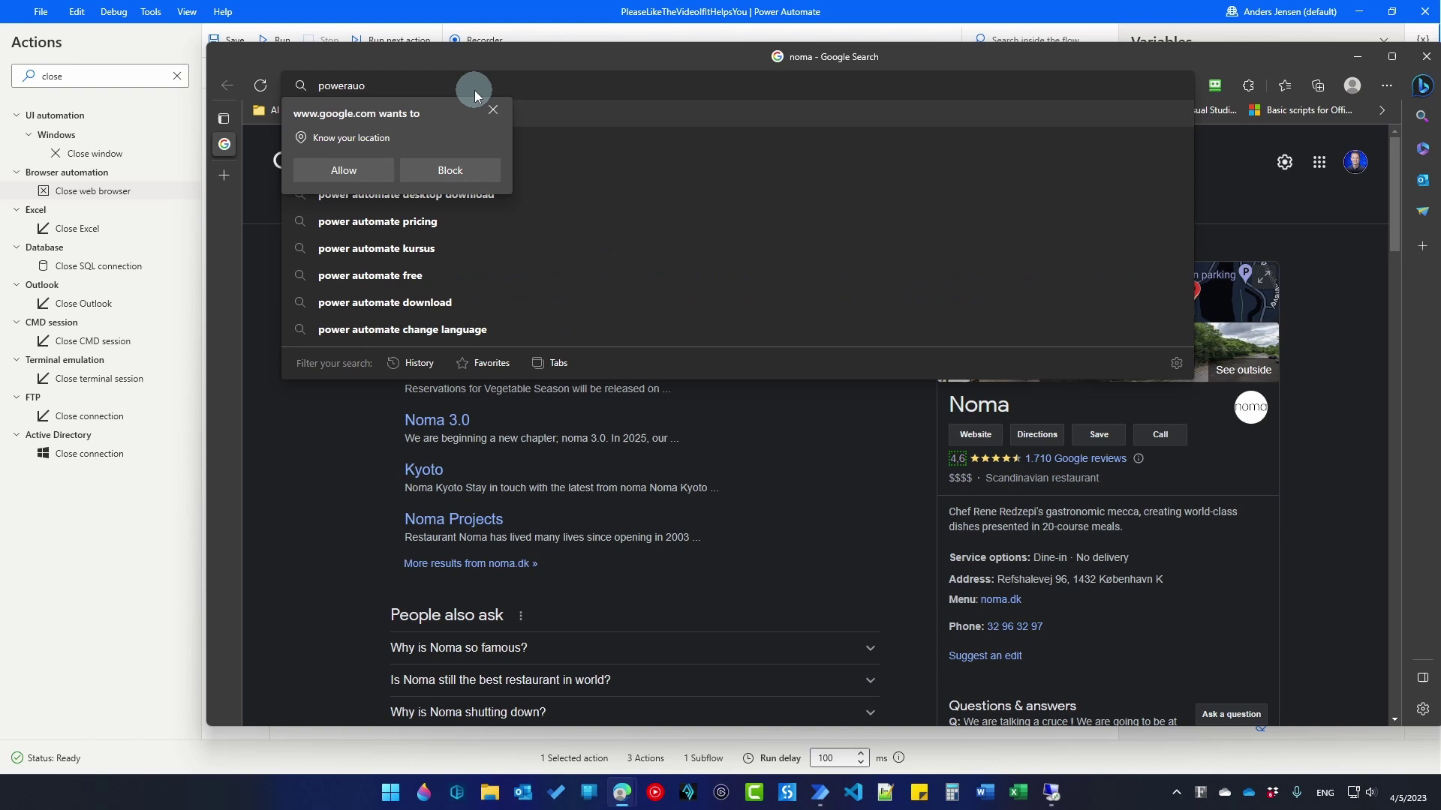
type("mate.com")
key("Return")
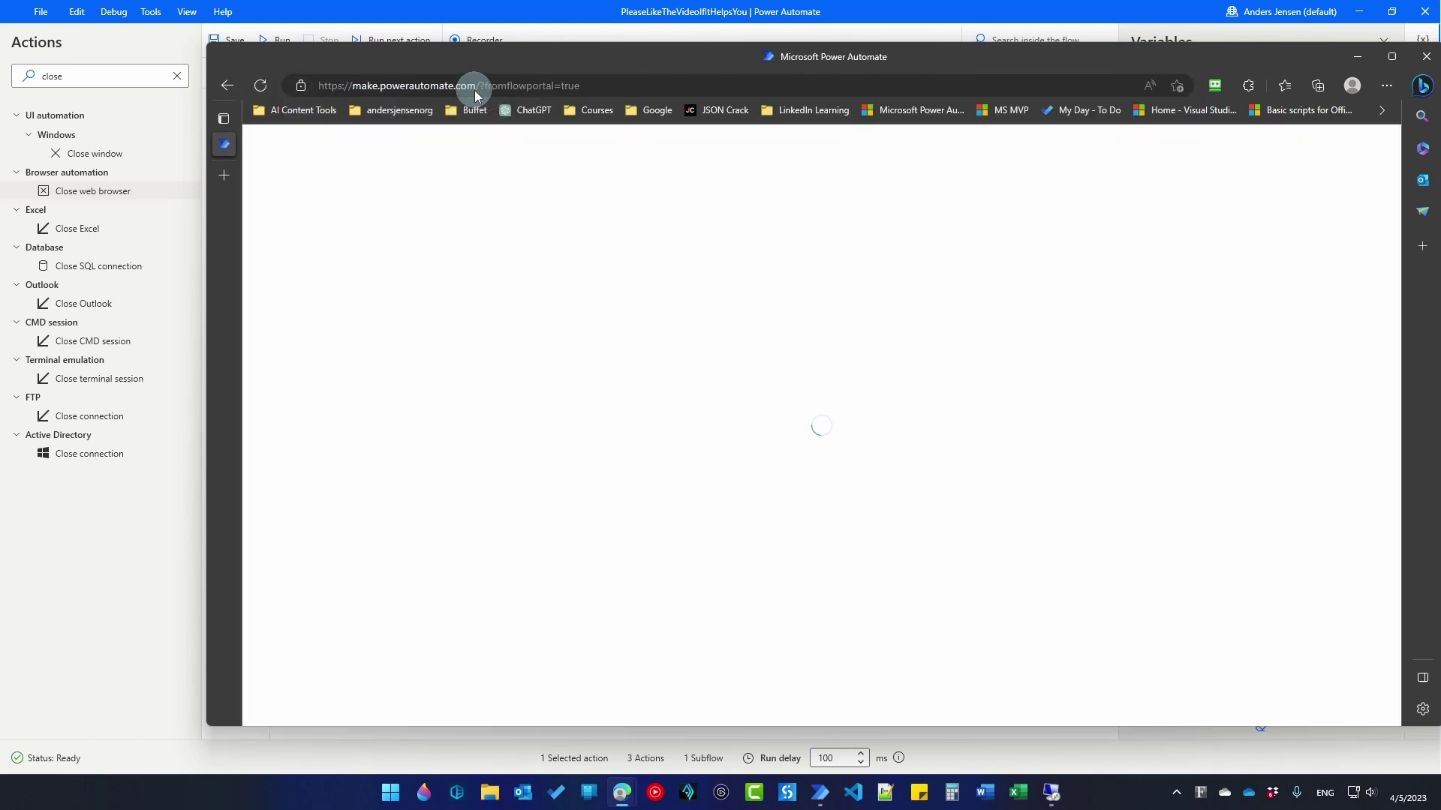
left_click(1391, 56)
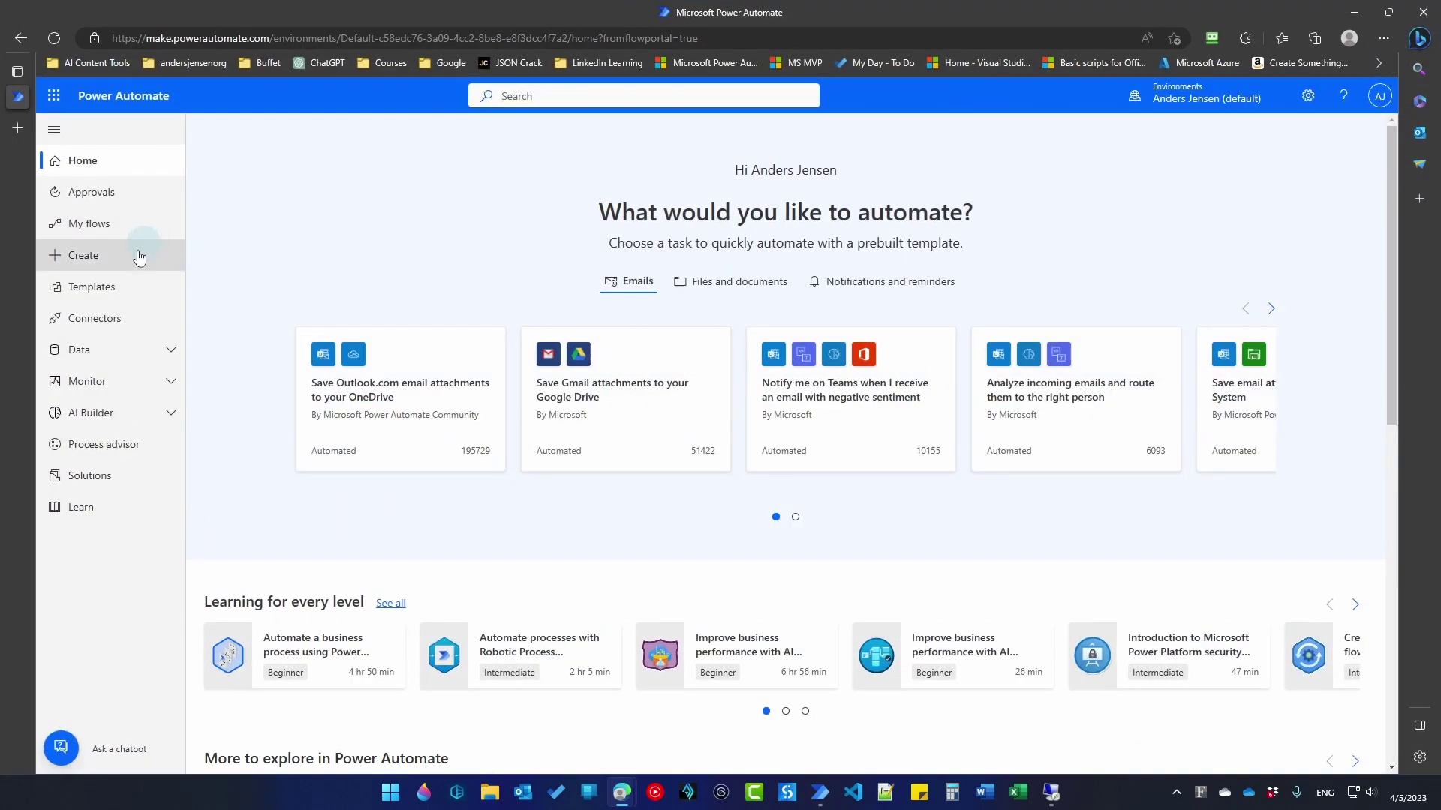
Step: Create instant cloud flow TwoWayCommunicationTest with the Manually trigger a flow trigger
left_click(133, 257)
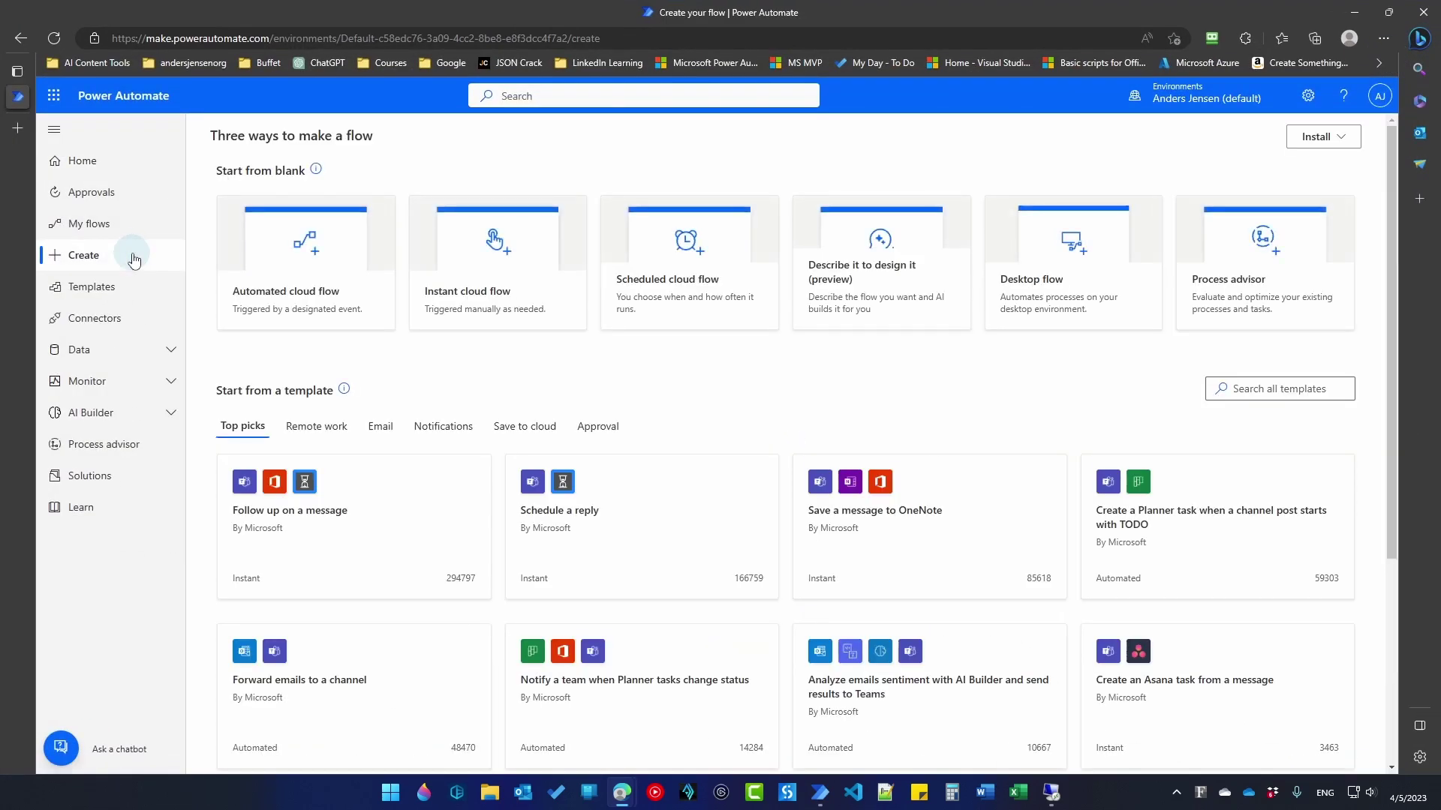
left_click(463, 297)
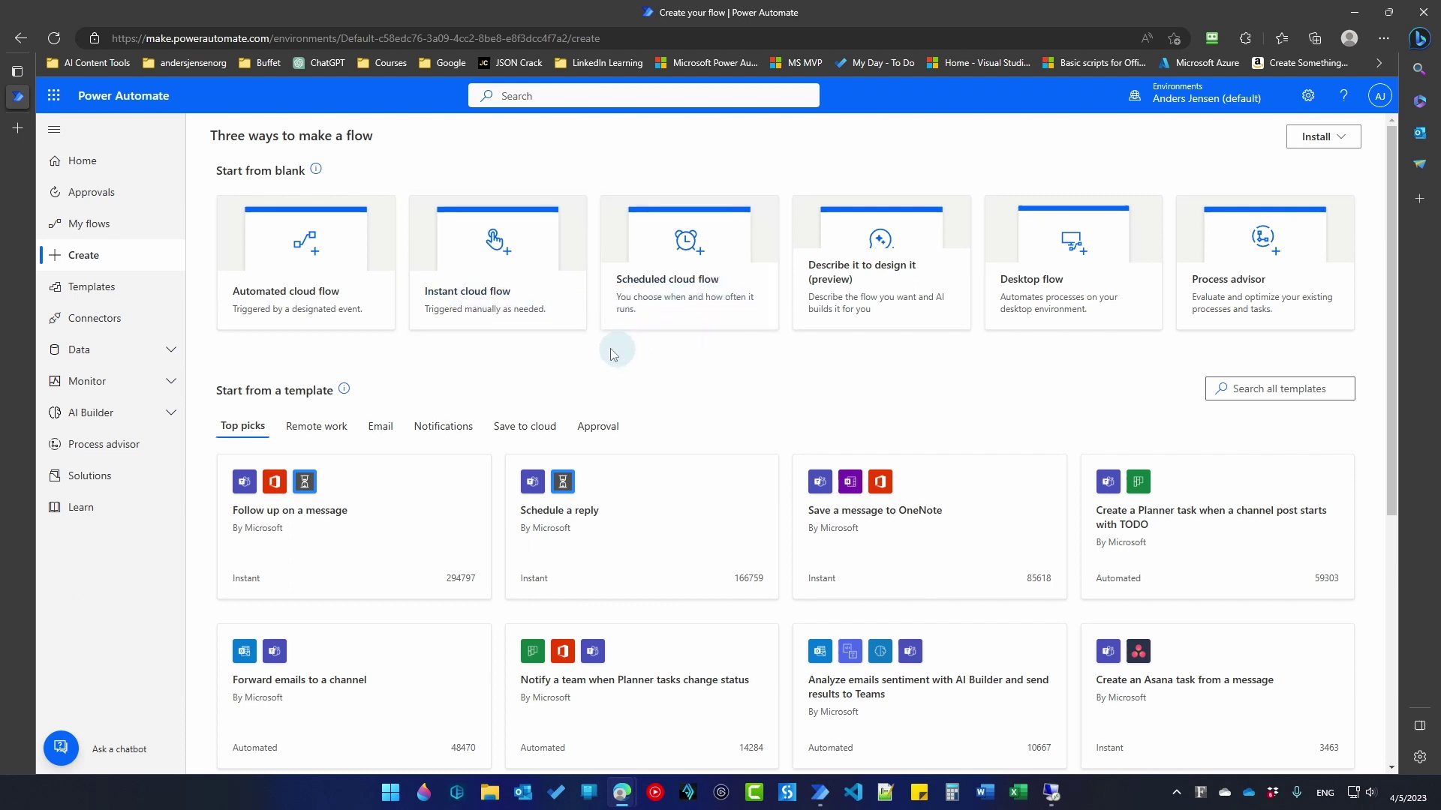
left_click(454, 311)
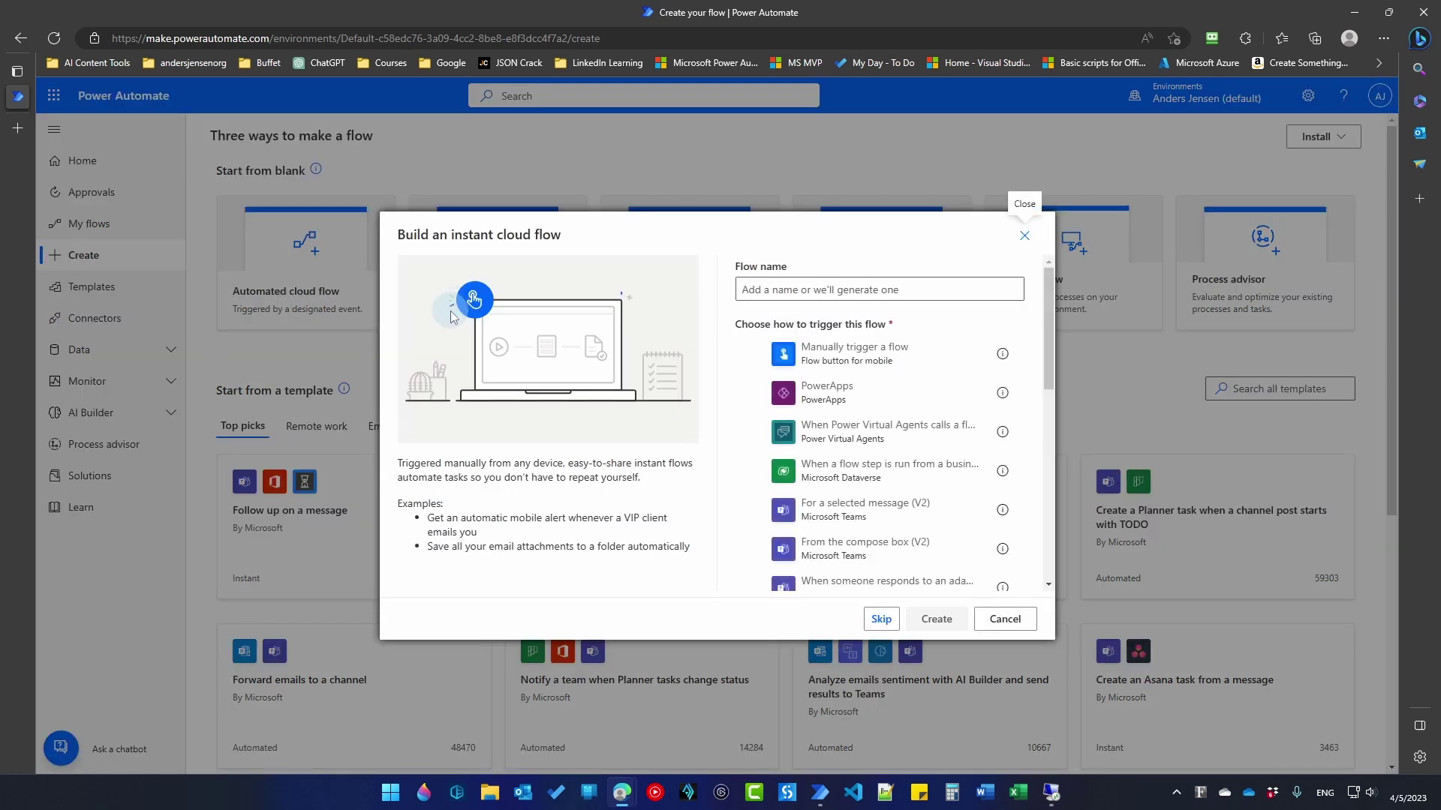
left_click(782, 290)
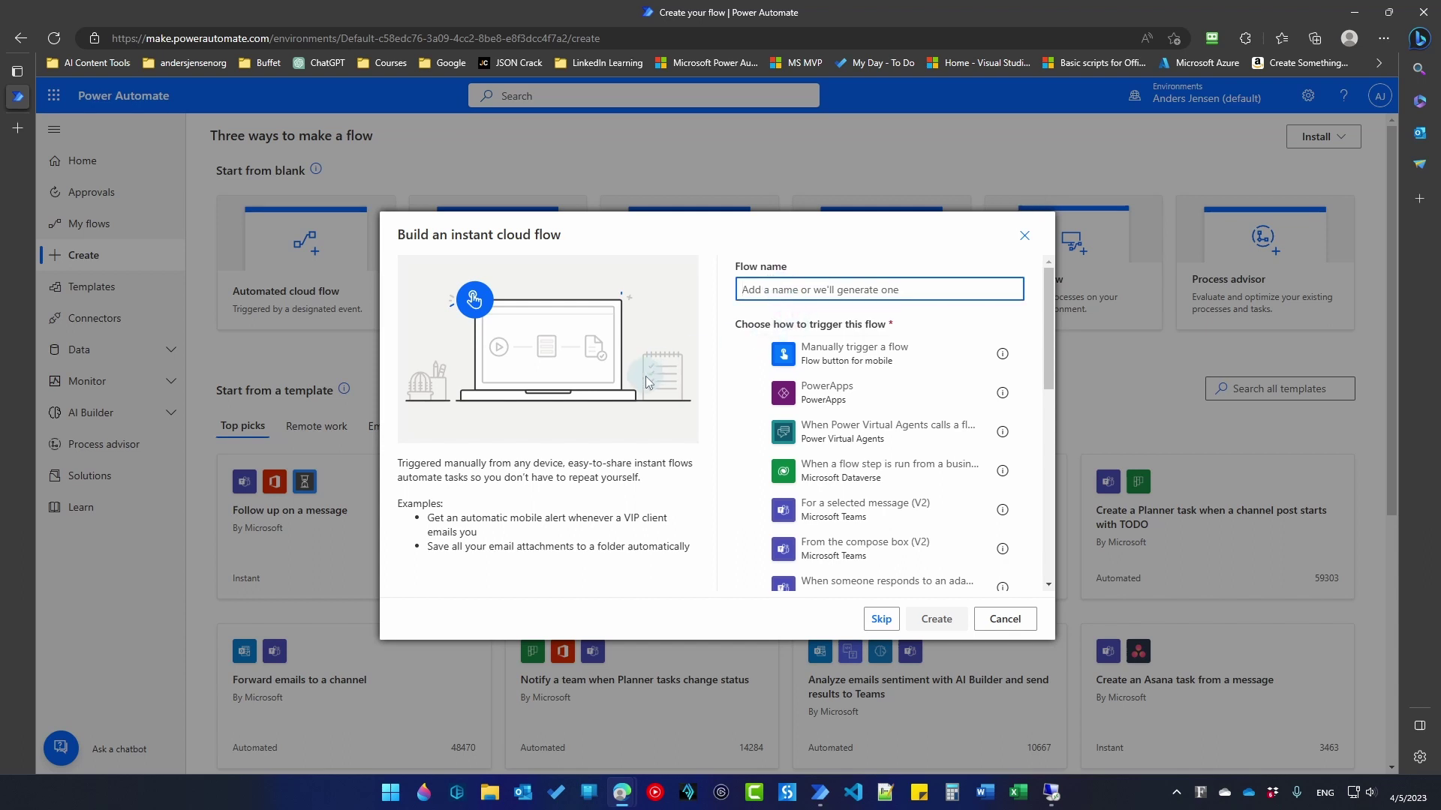
type("TwoWayCommunicationTest")
left_click(876, 365)
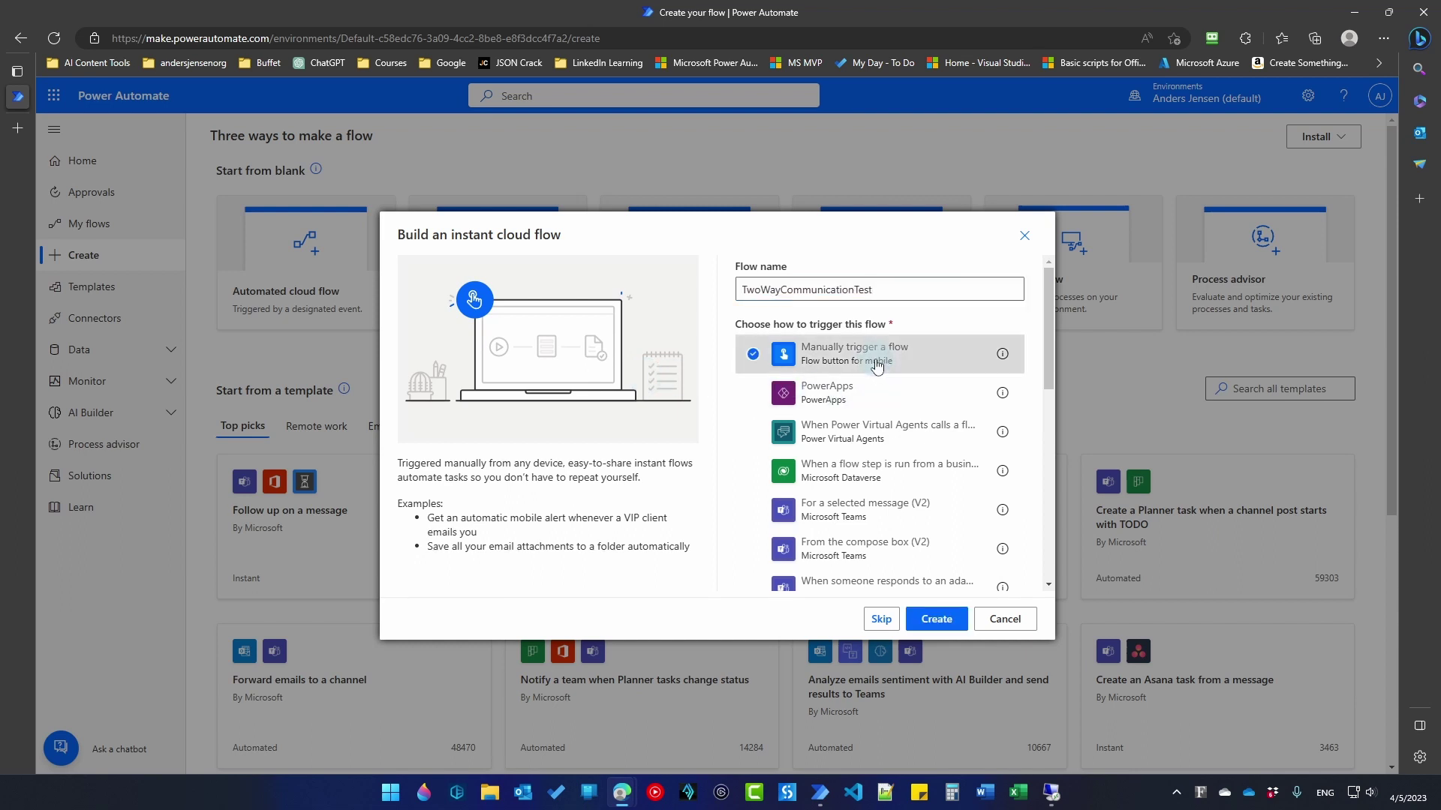
left_click(932, 625)
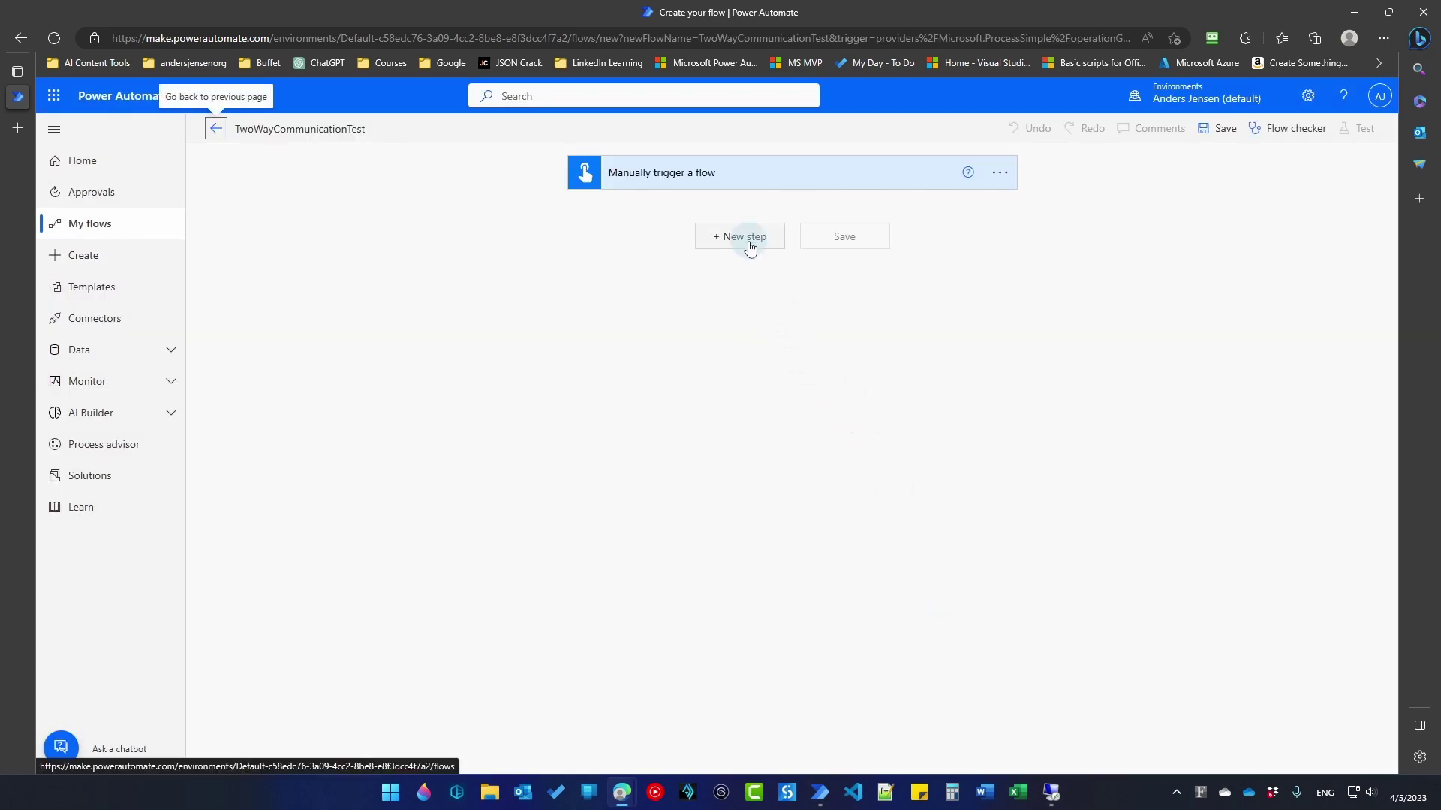
Step: Add a 'Run a flow built with Power Automate for desktop' step running PleaseLikeTheVideoIfItHelpsYou in Attended mode
left_click(749, 238)
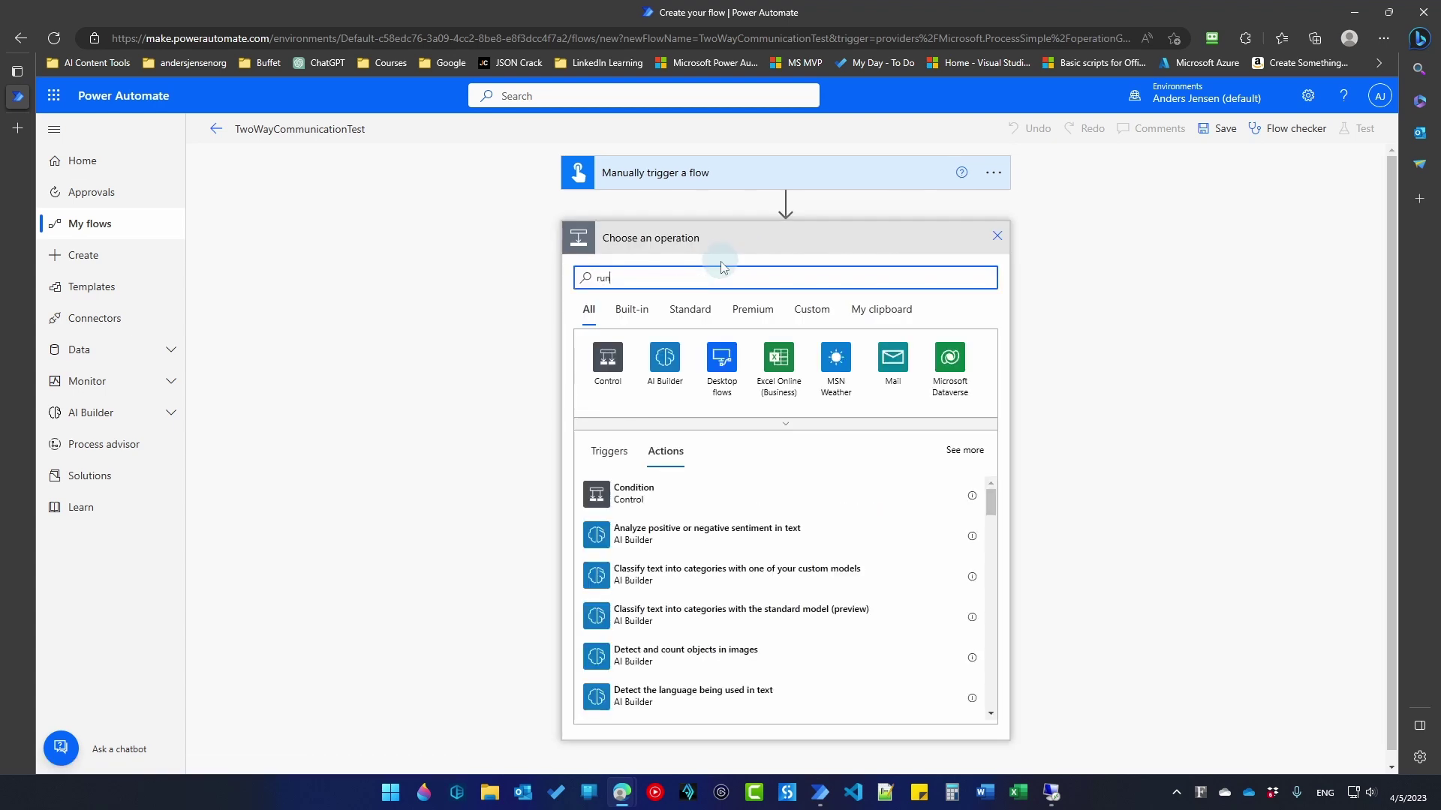
type("run a flow bu")
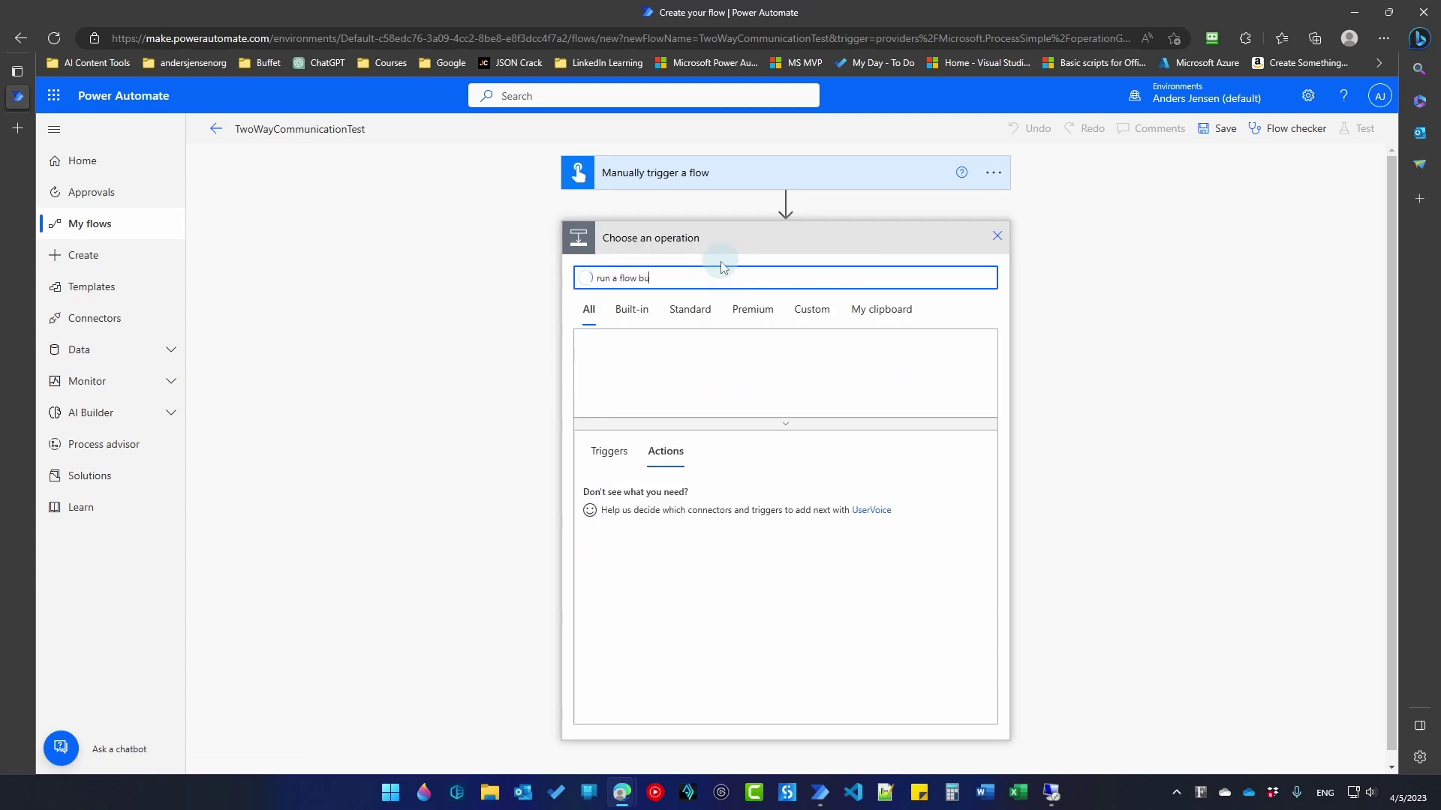
type("ilt")
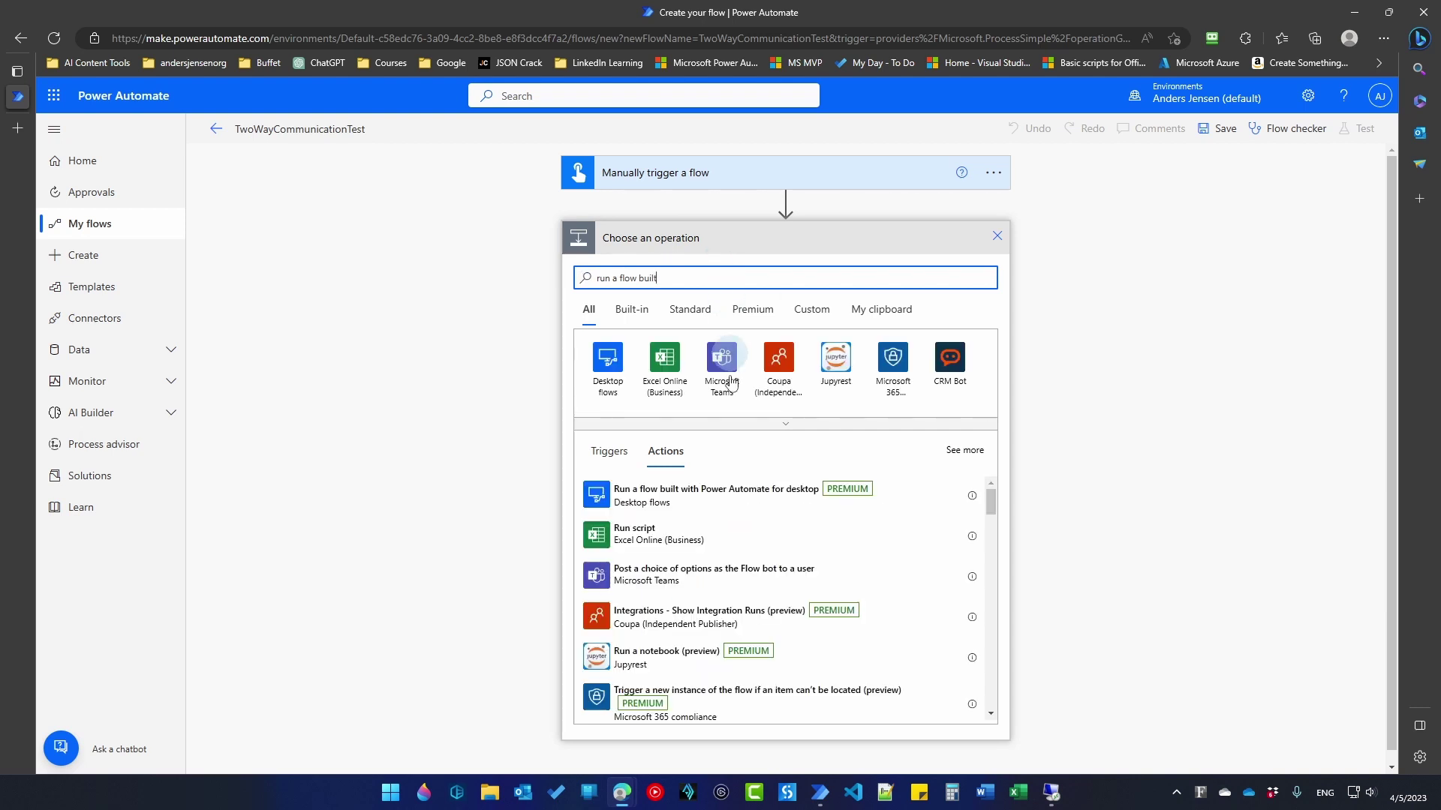
left_click(740, 499)
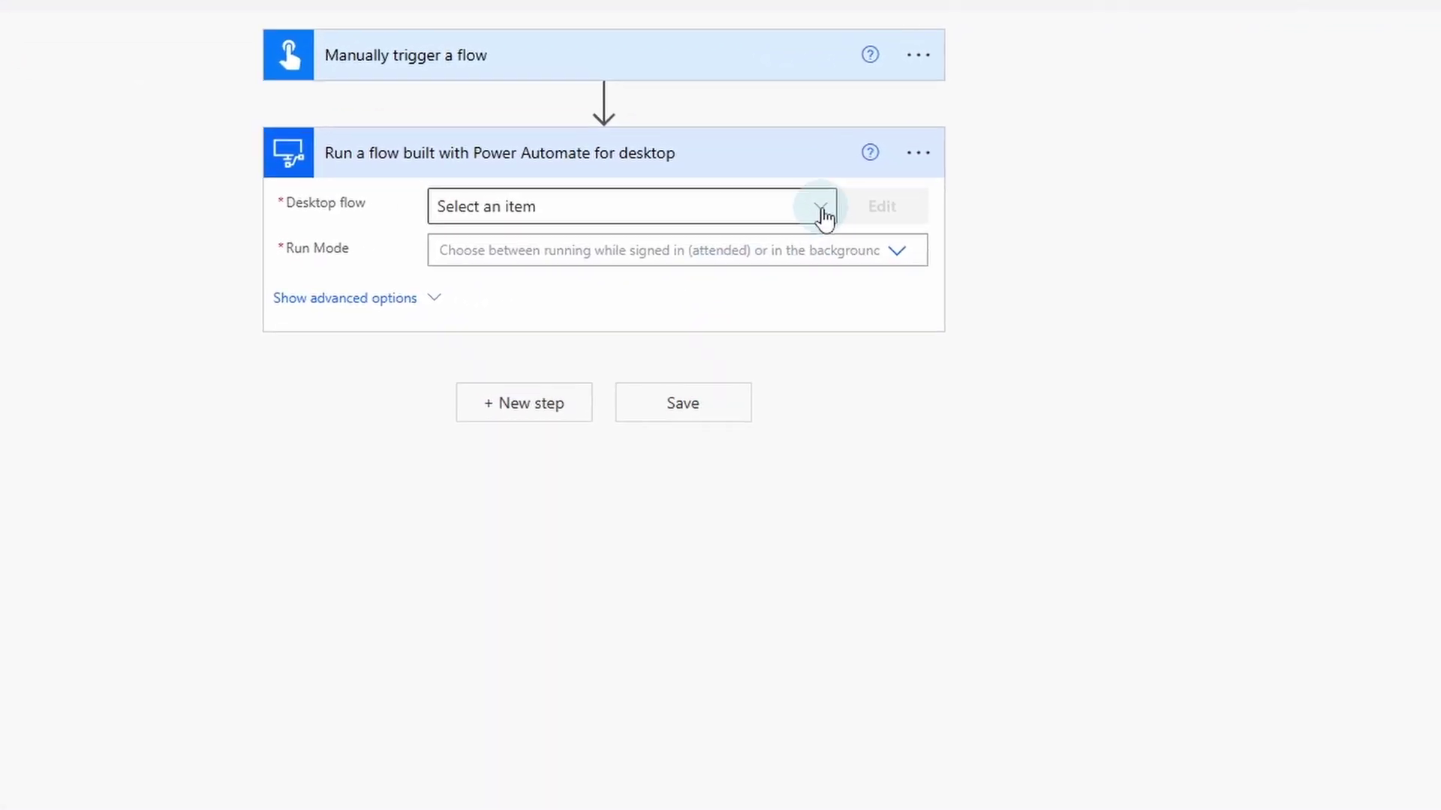
left_click(823, 217)
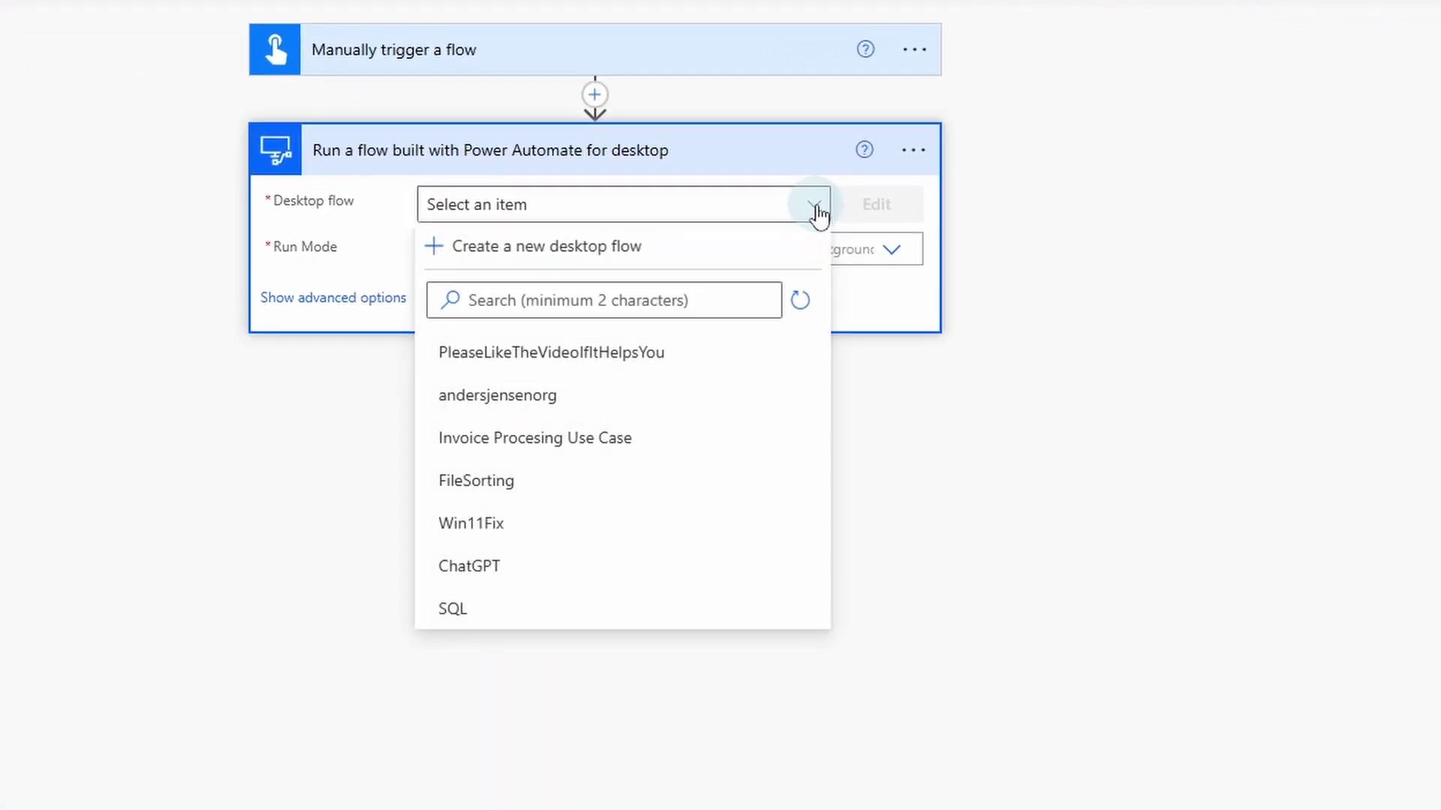
left_click(702, 354)
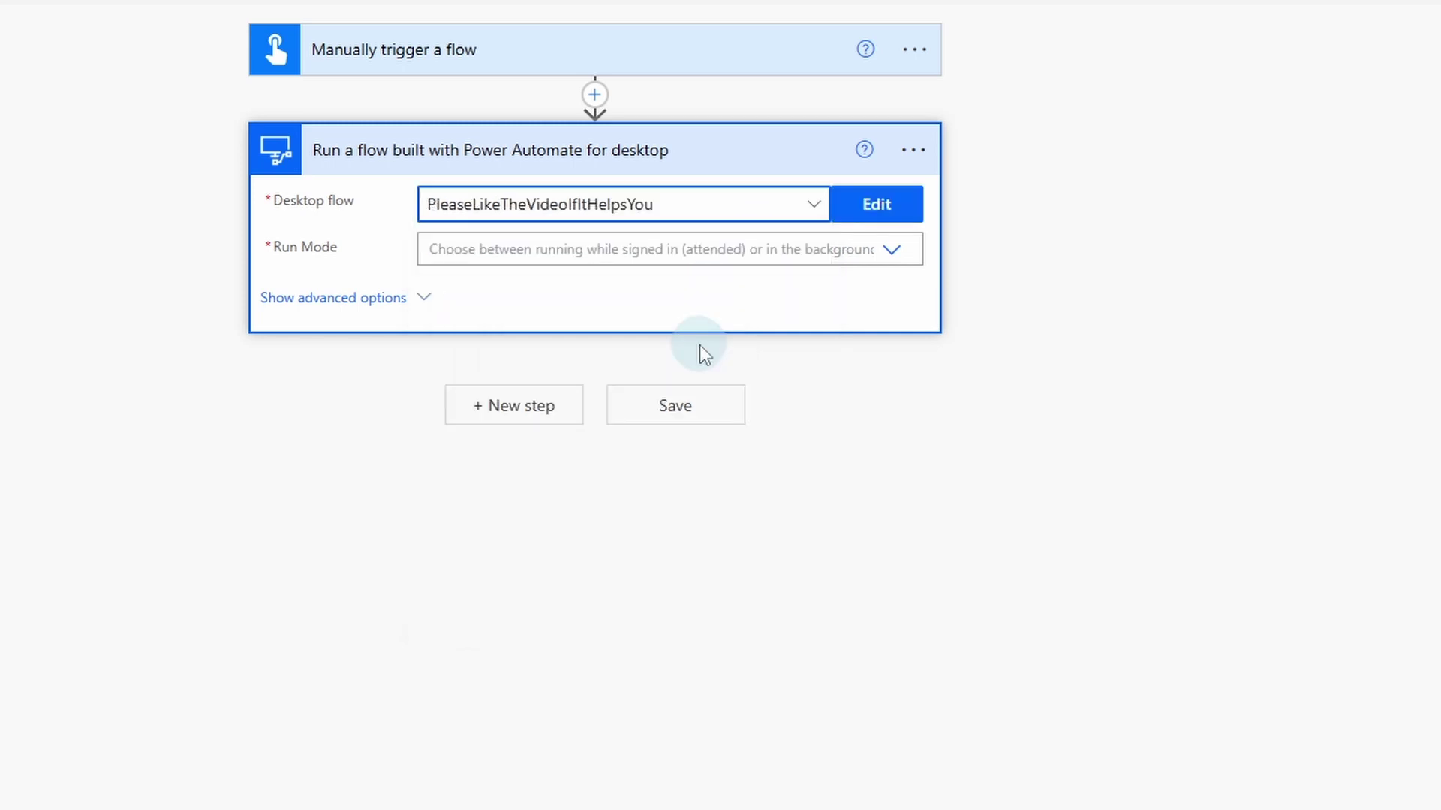
left_click(891, 252)
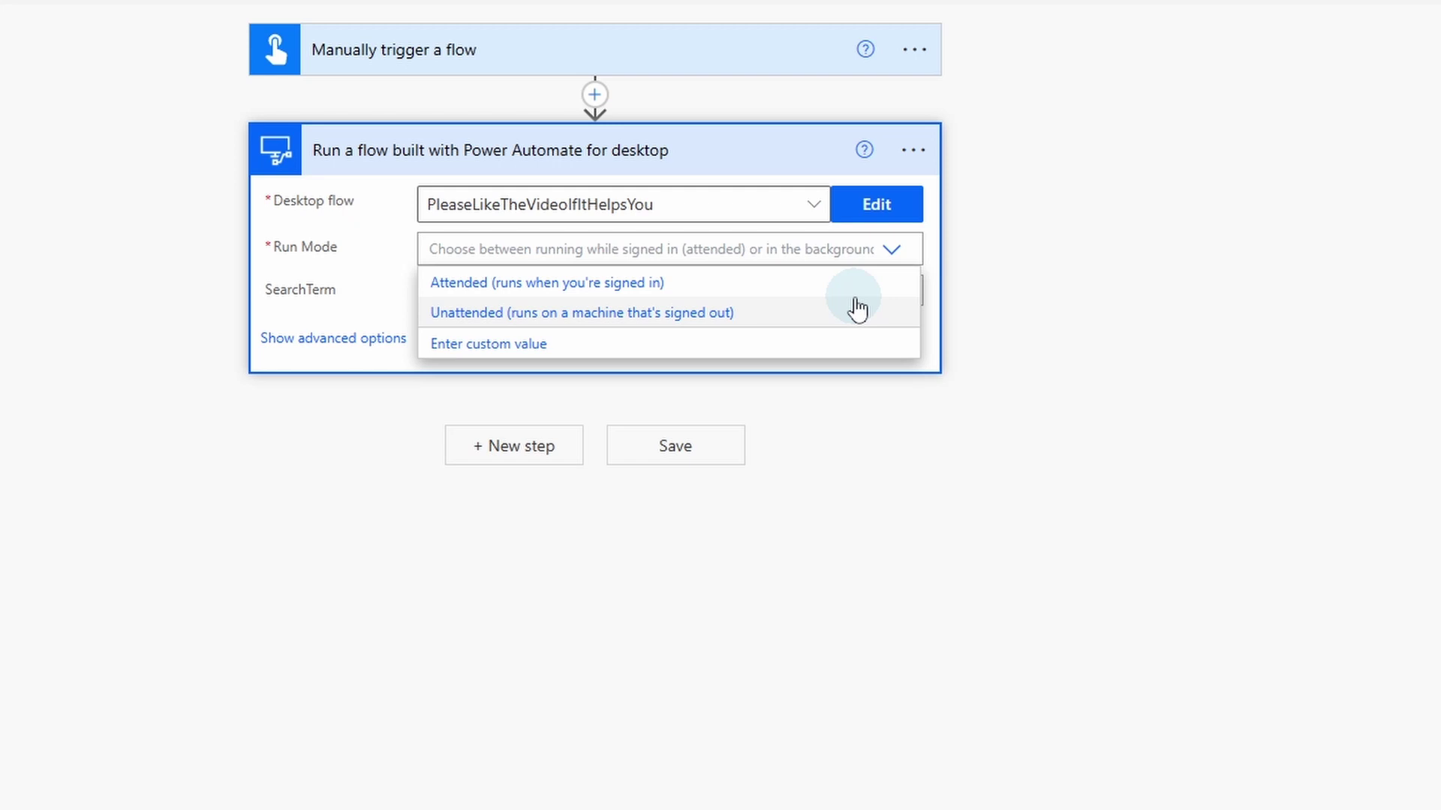
left_click(684, 285)
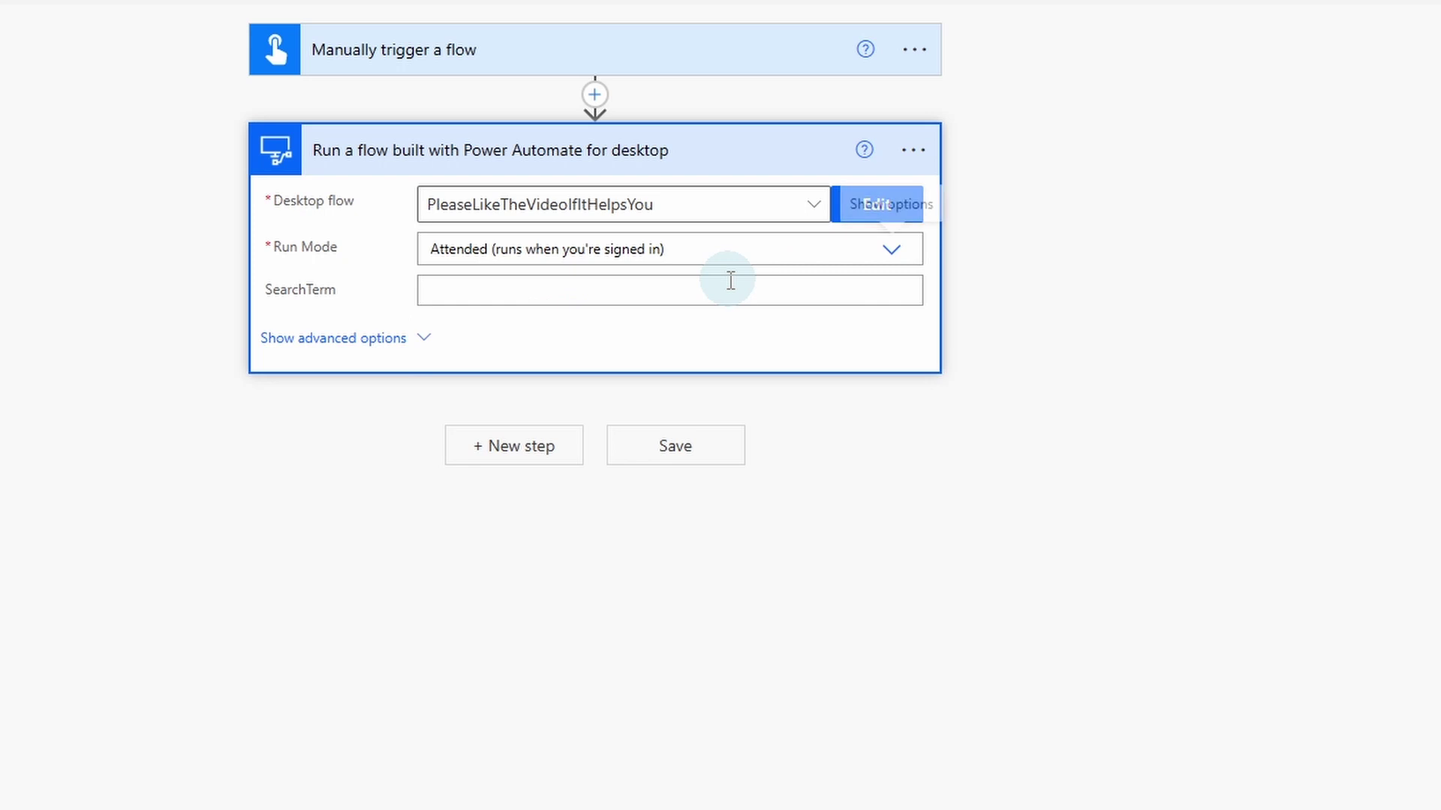
left_click(915, 153)
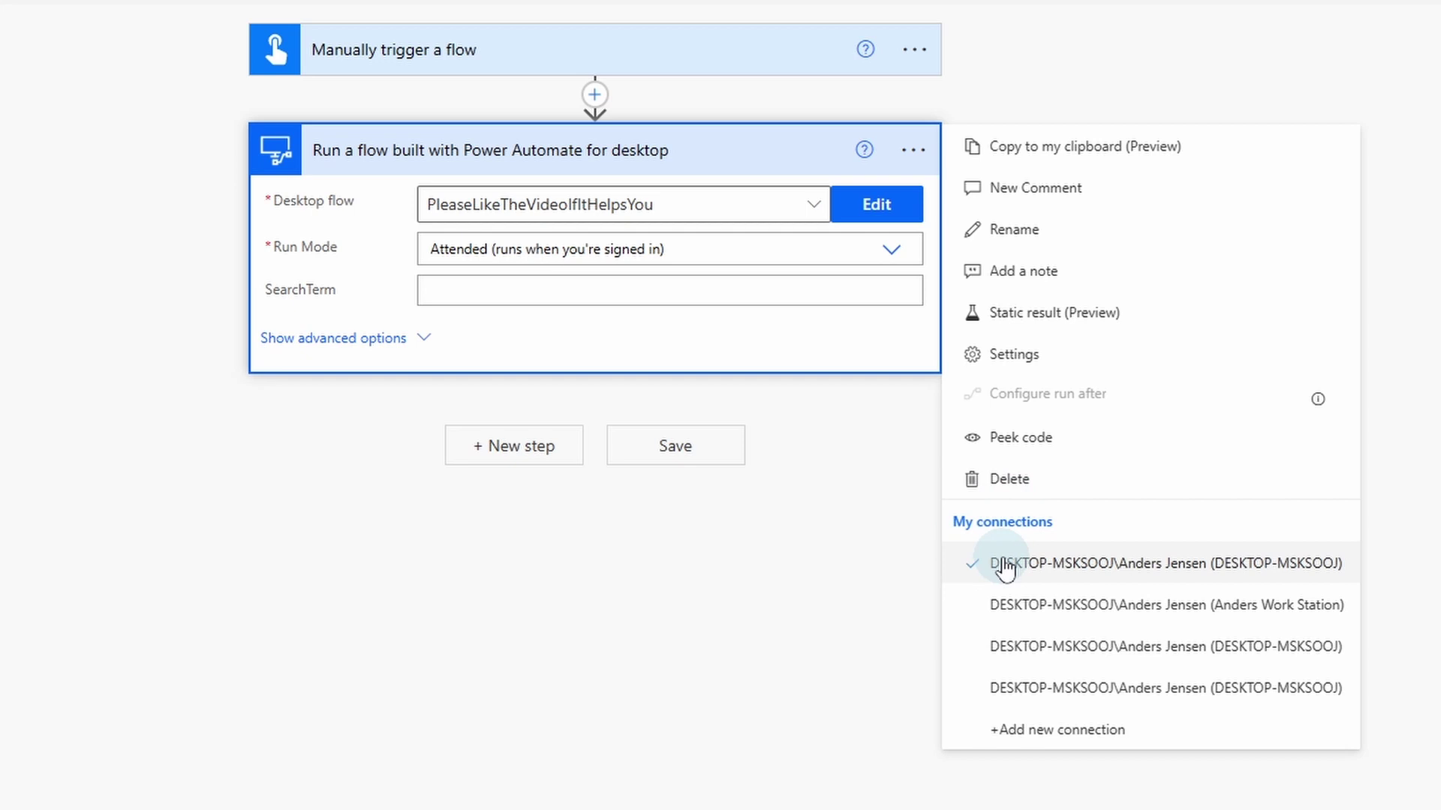
Step: Add a new desktop flows connection set to connect directly to machine DemoVM
left_click(1055, 731)
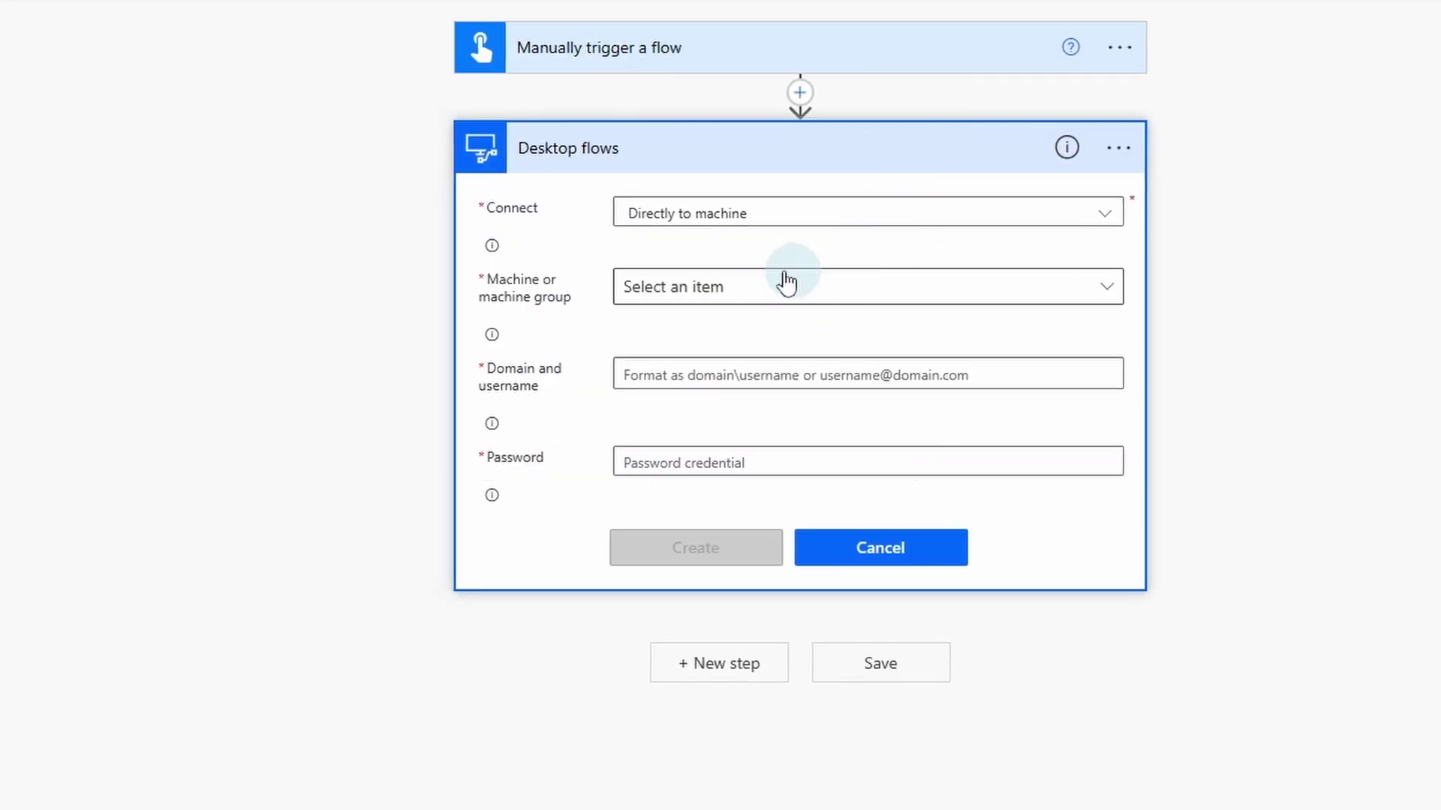
left_click(1106, 297)
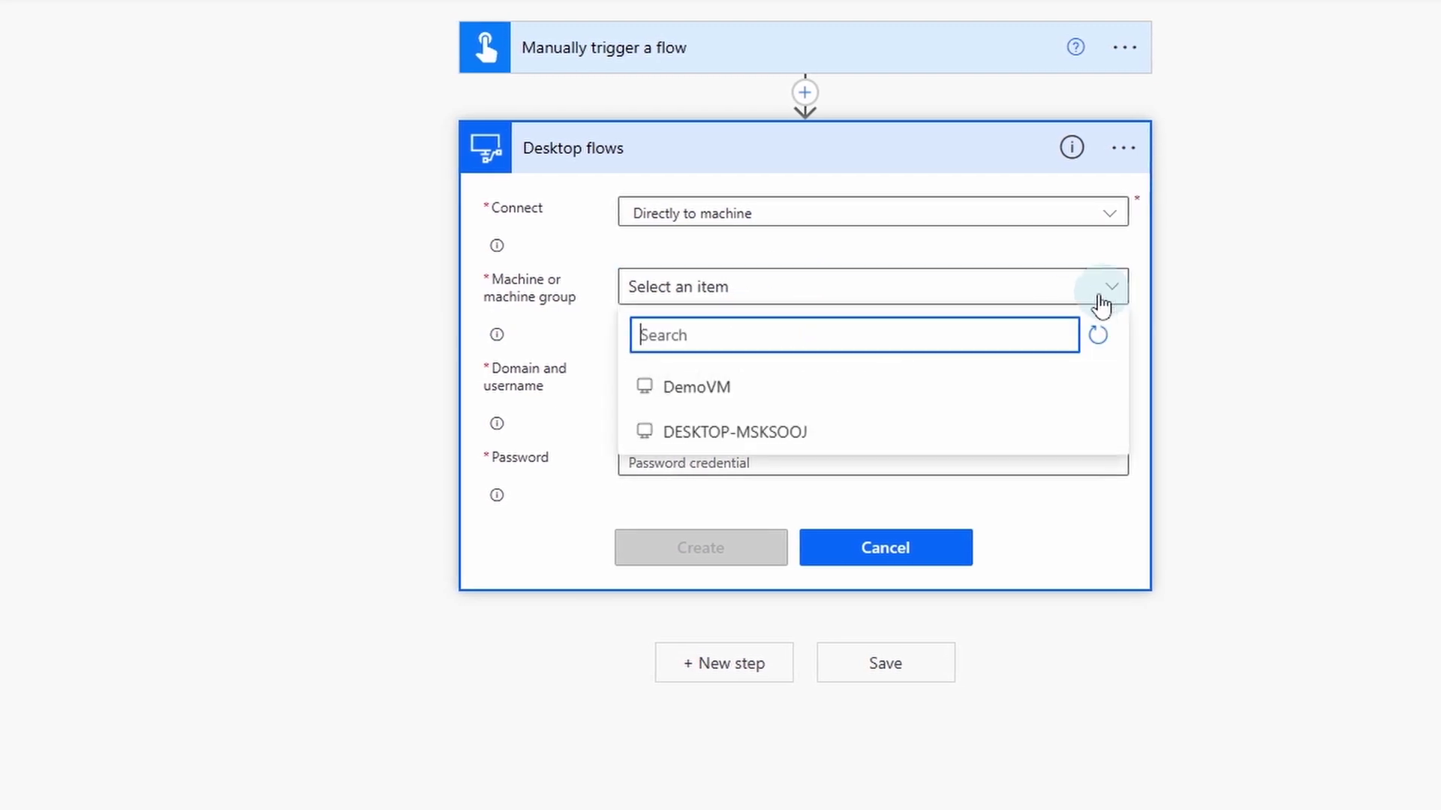
left_click(813, 391)
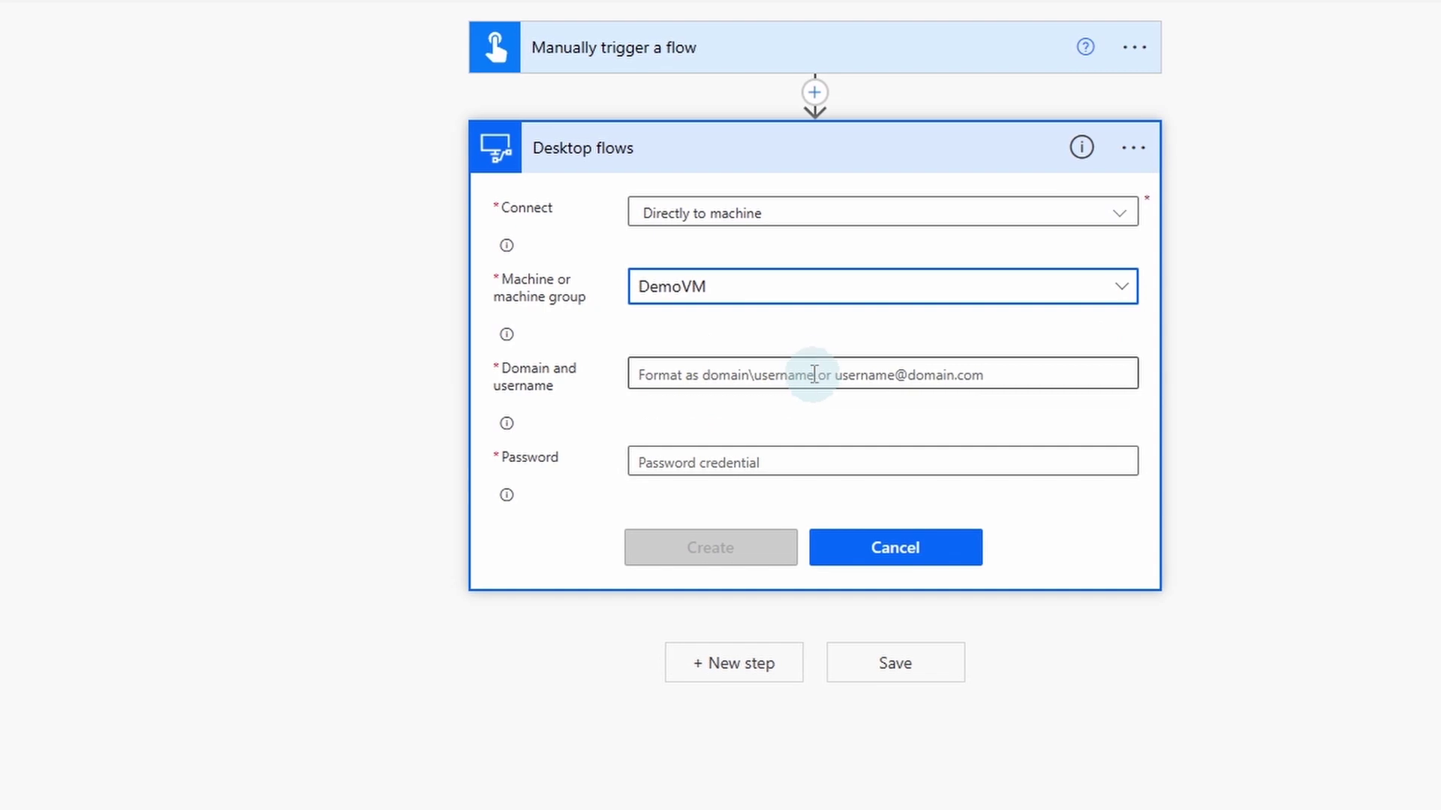
left_click(769, 369)
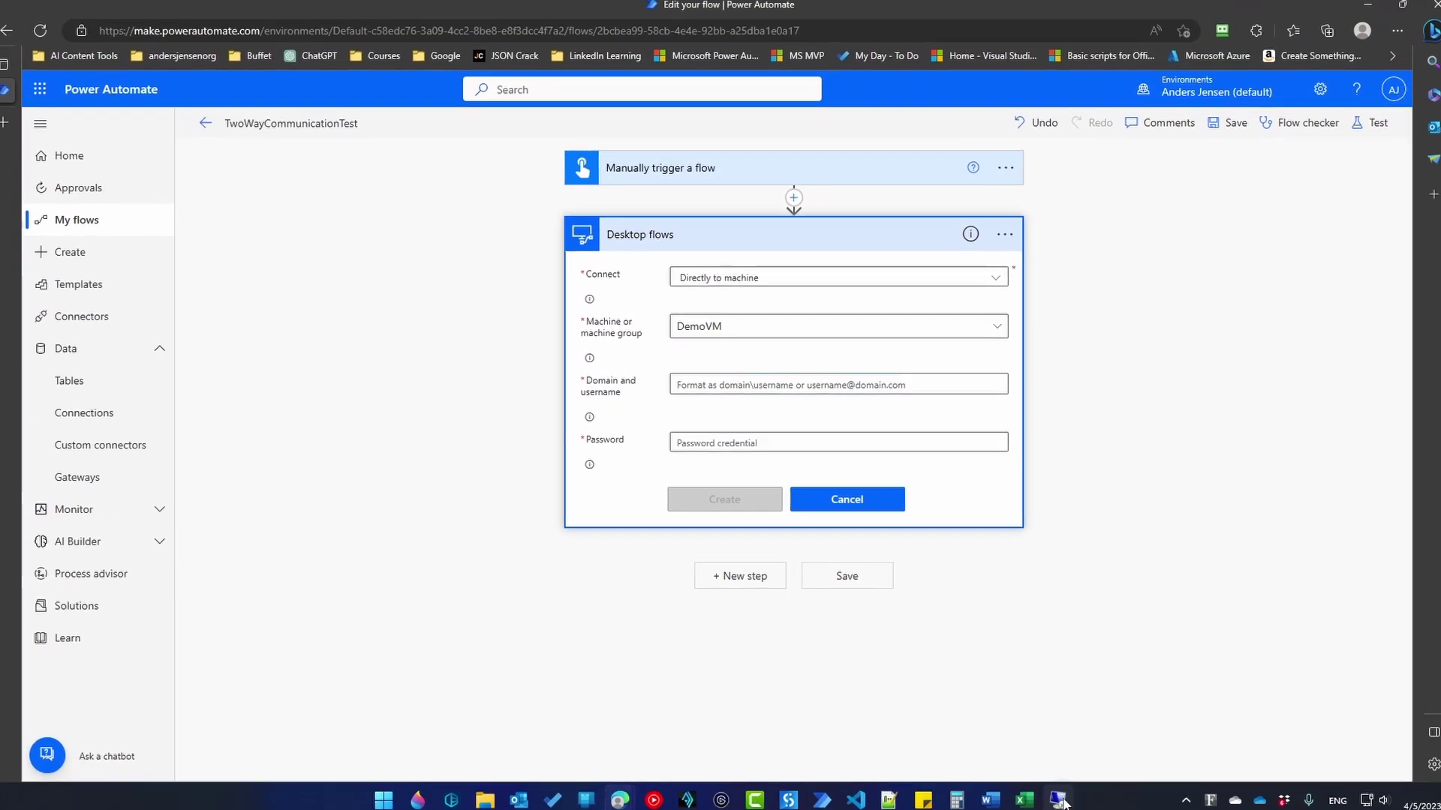
Step: On DemoVM, run whoami in Command Prompt and copy the returned domain and username
left_click(1057, 800)
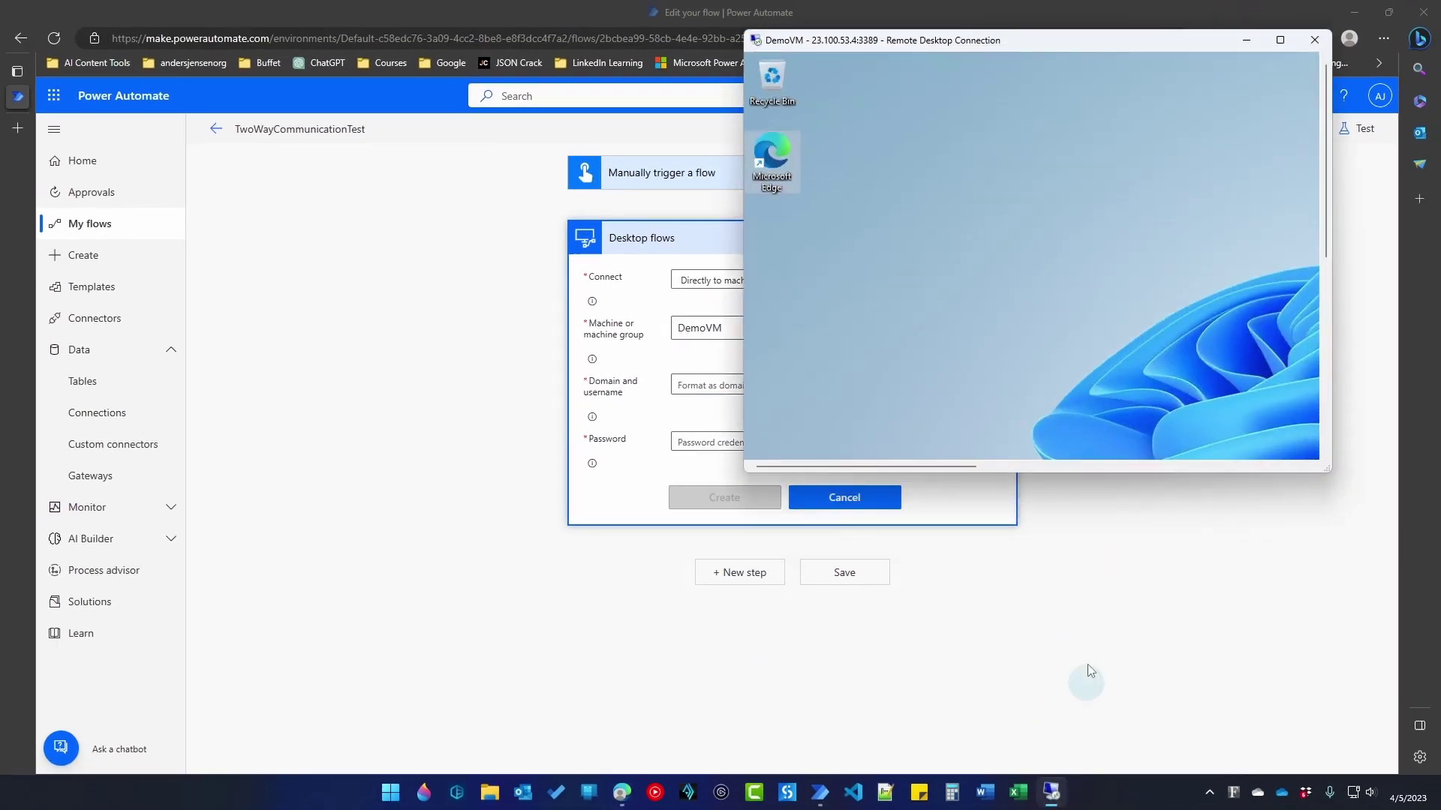
left_click(1280, 41)
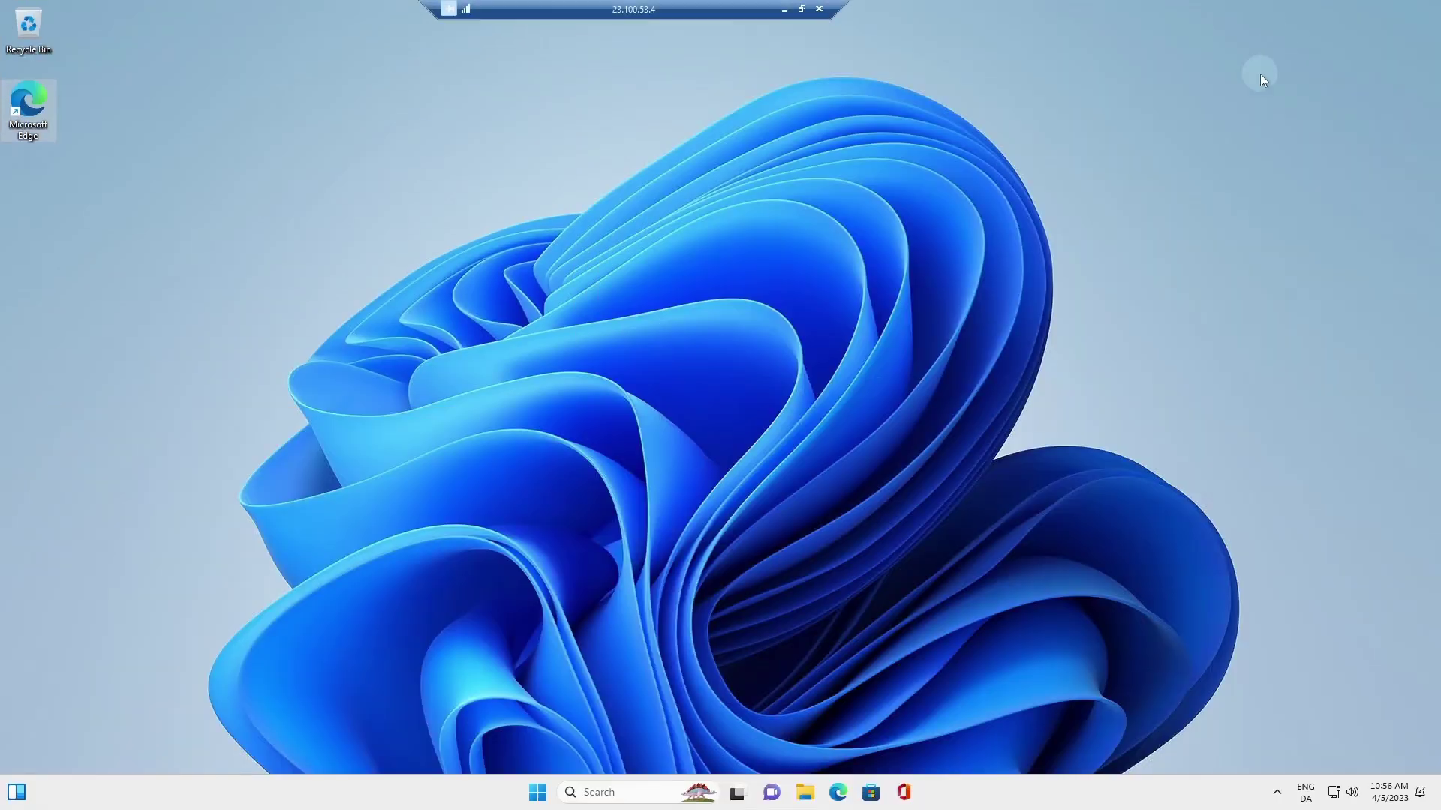
left_click(538, 794)
type("cm")
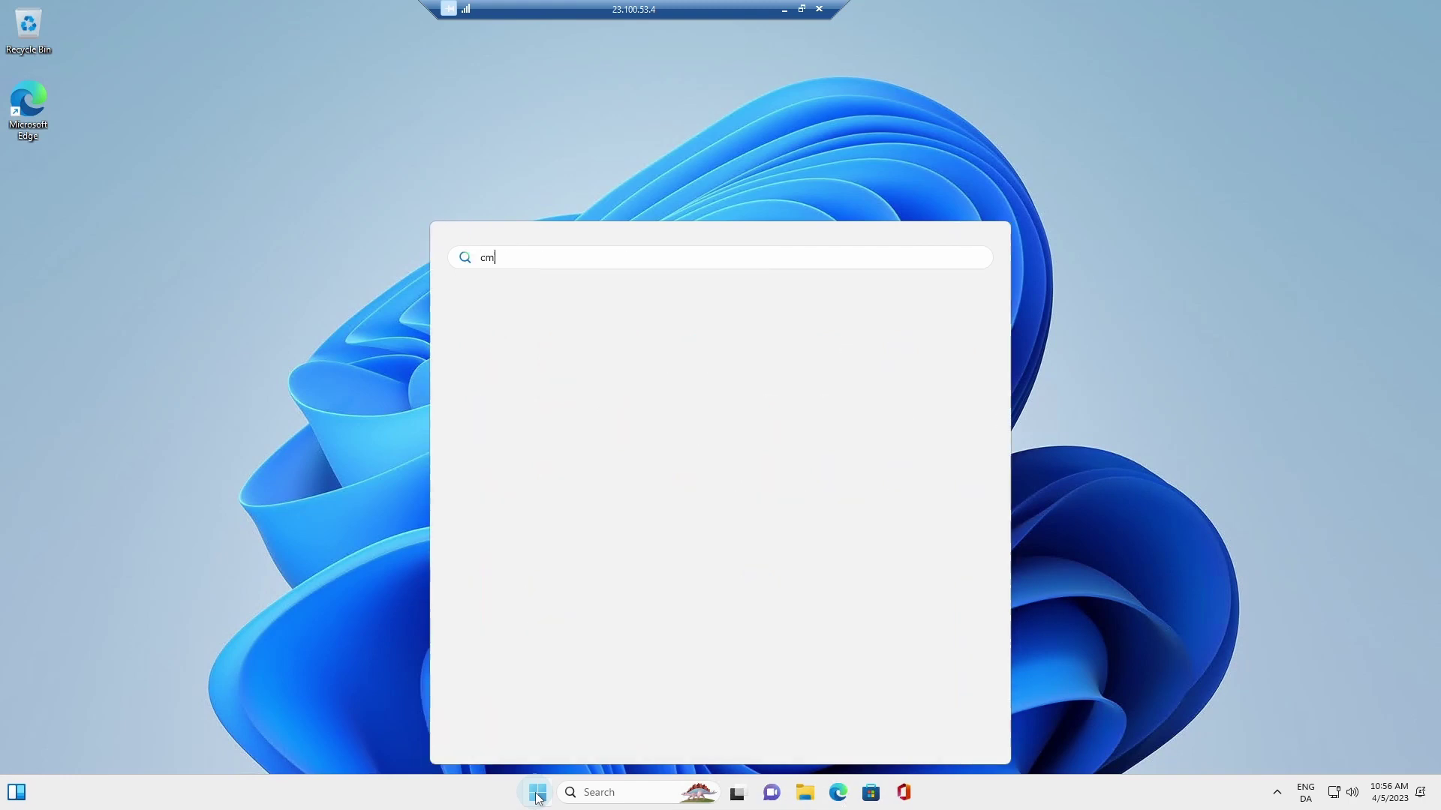
type("d")
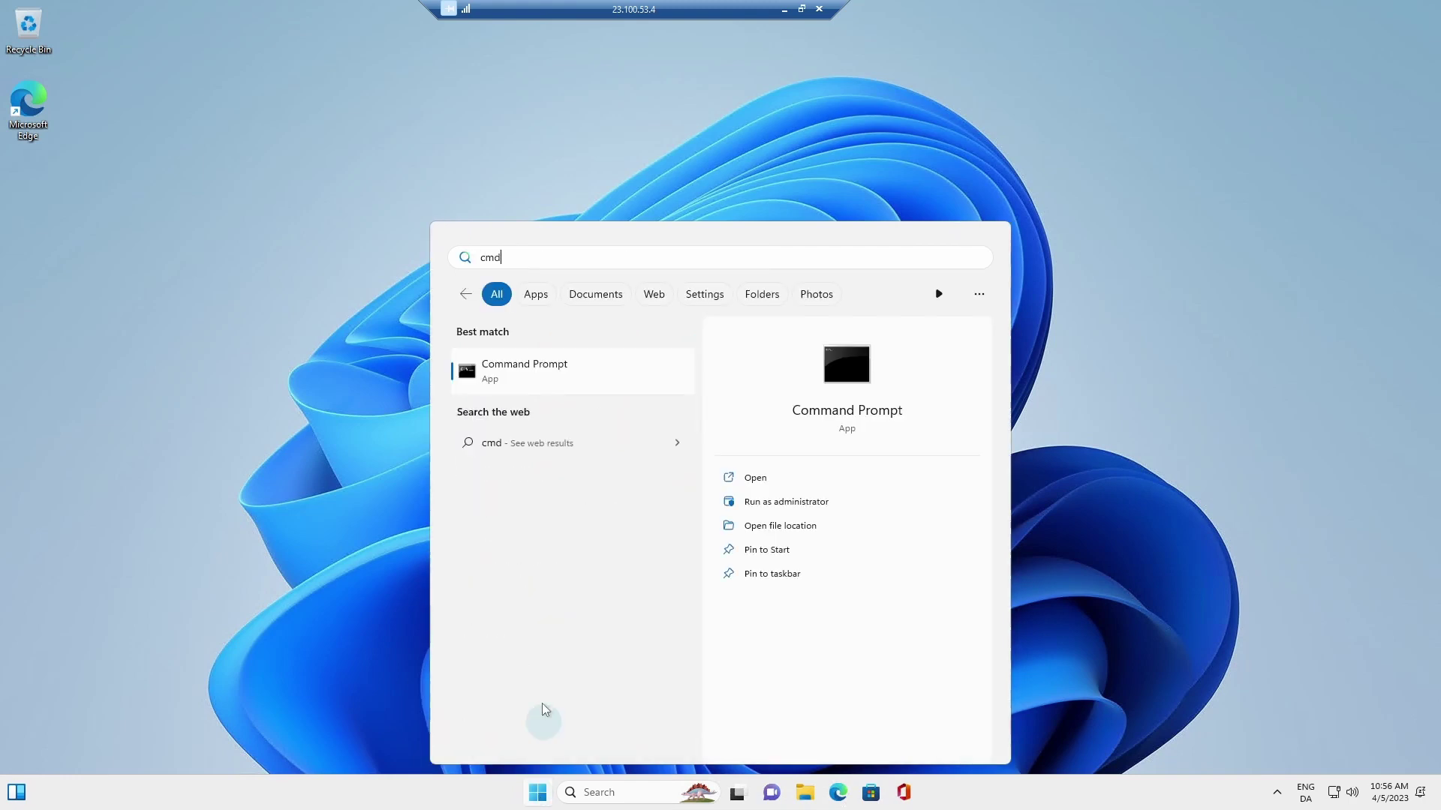
left_click(538, 382)
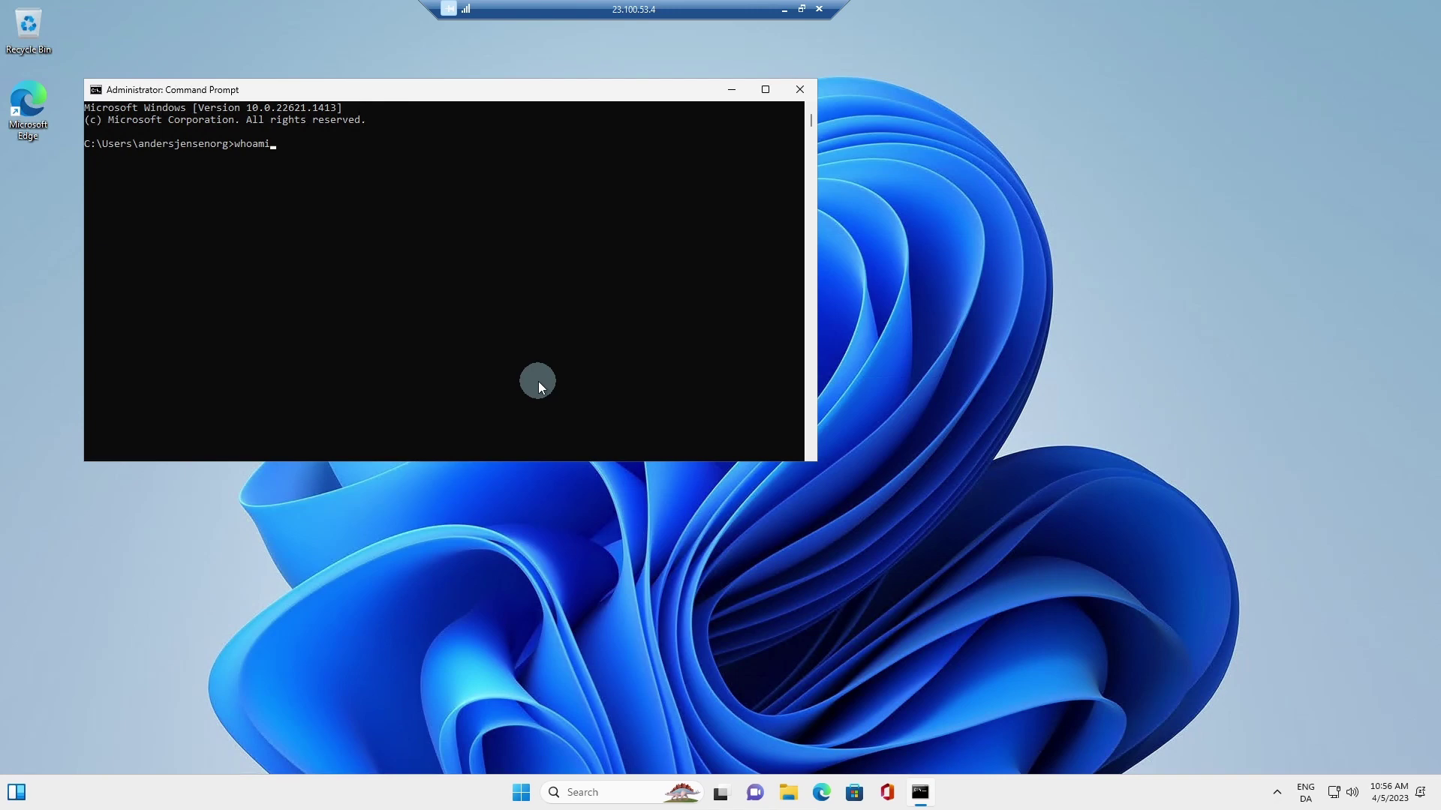
key("Return")
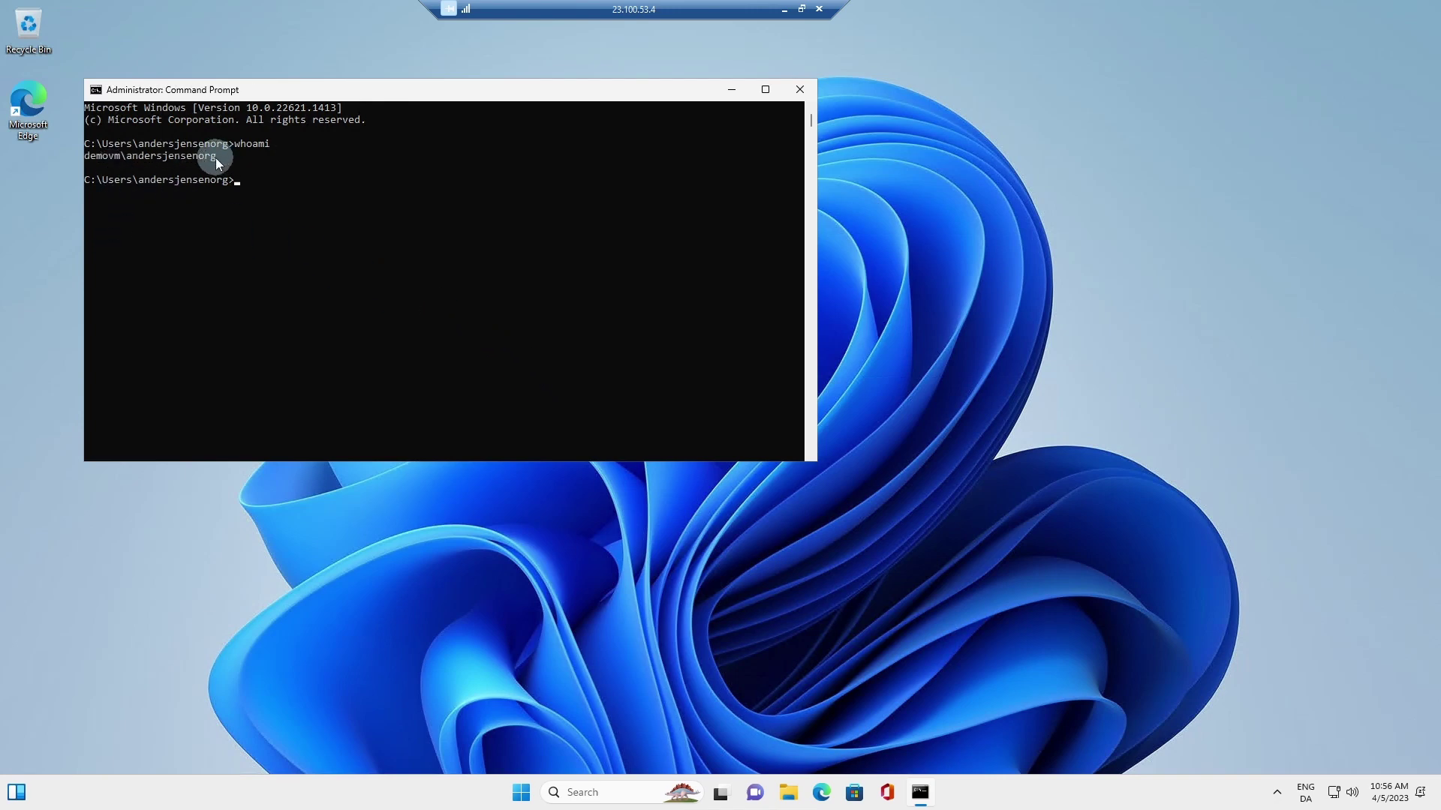
left_click_drag(216, 161, 139, 162)
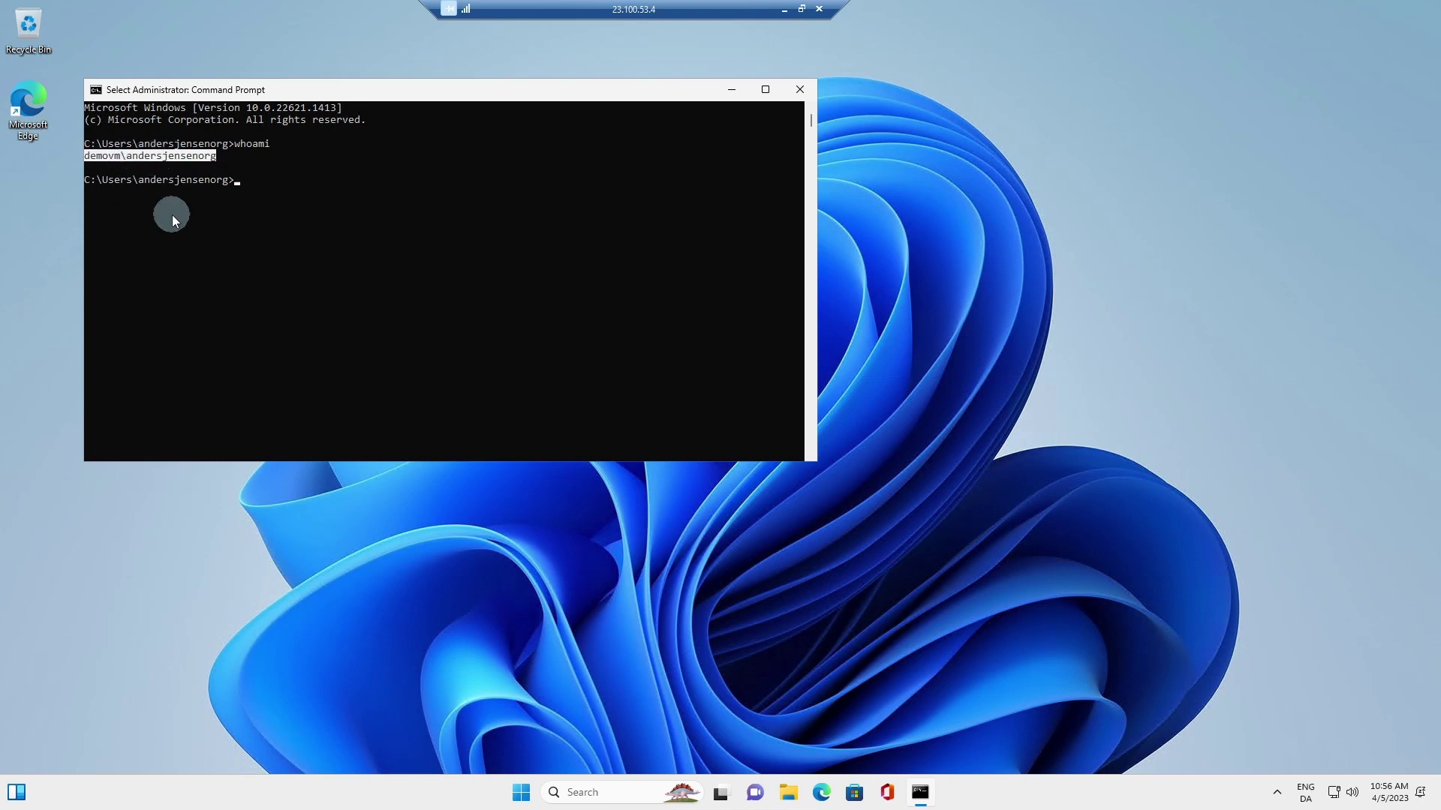
key("ctrl+c")
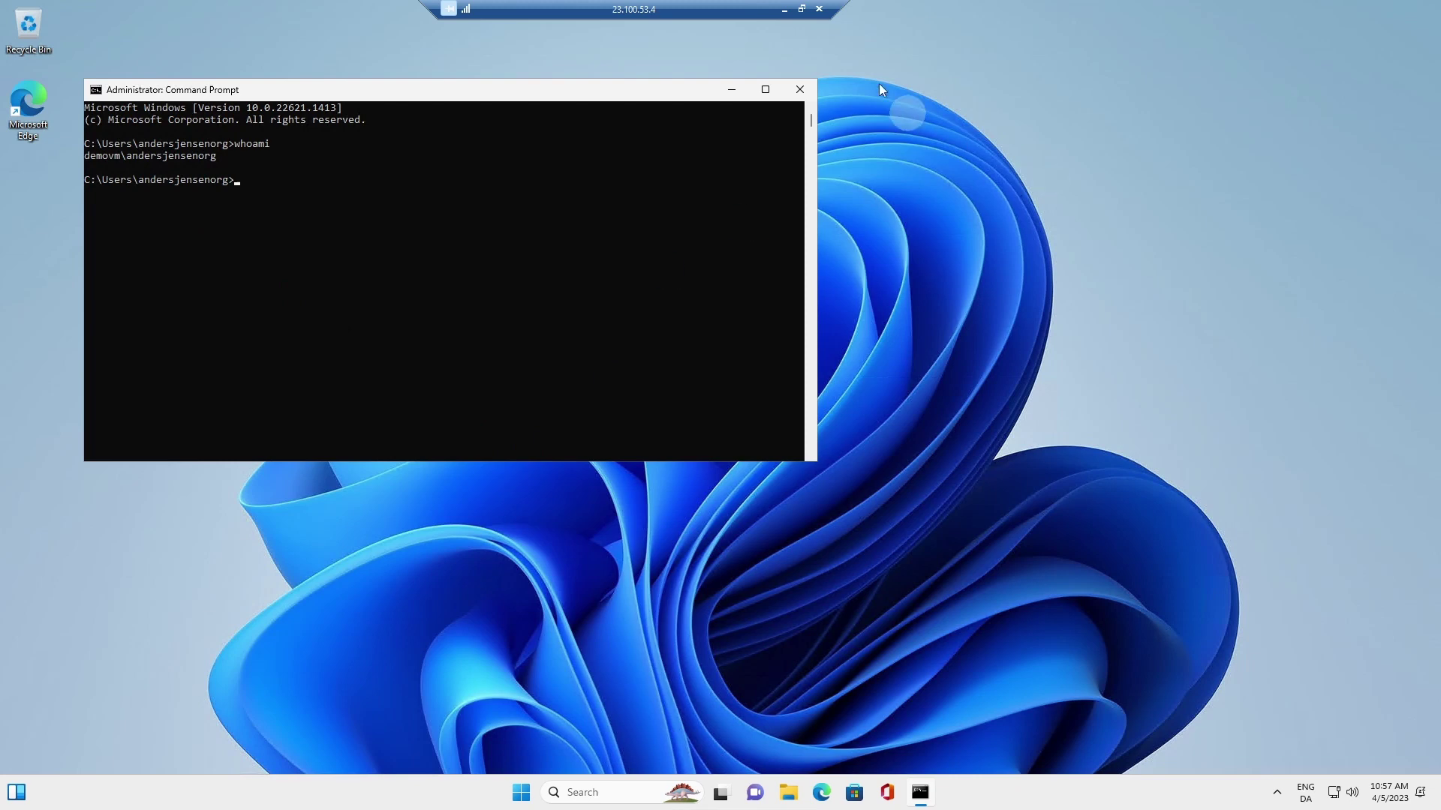
left_click(801, 9)
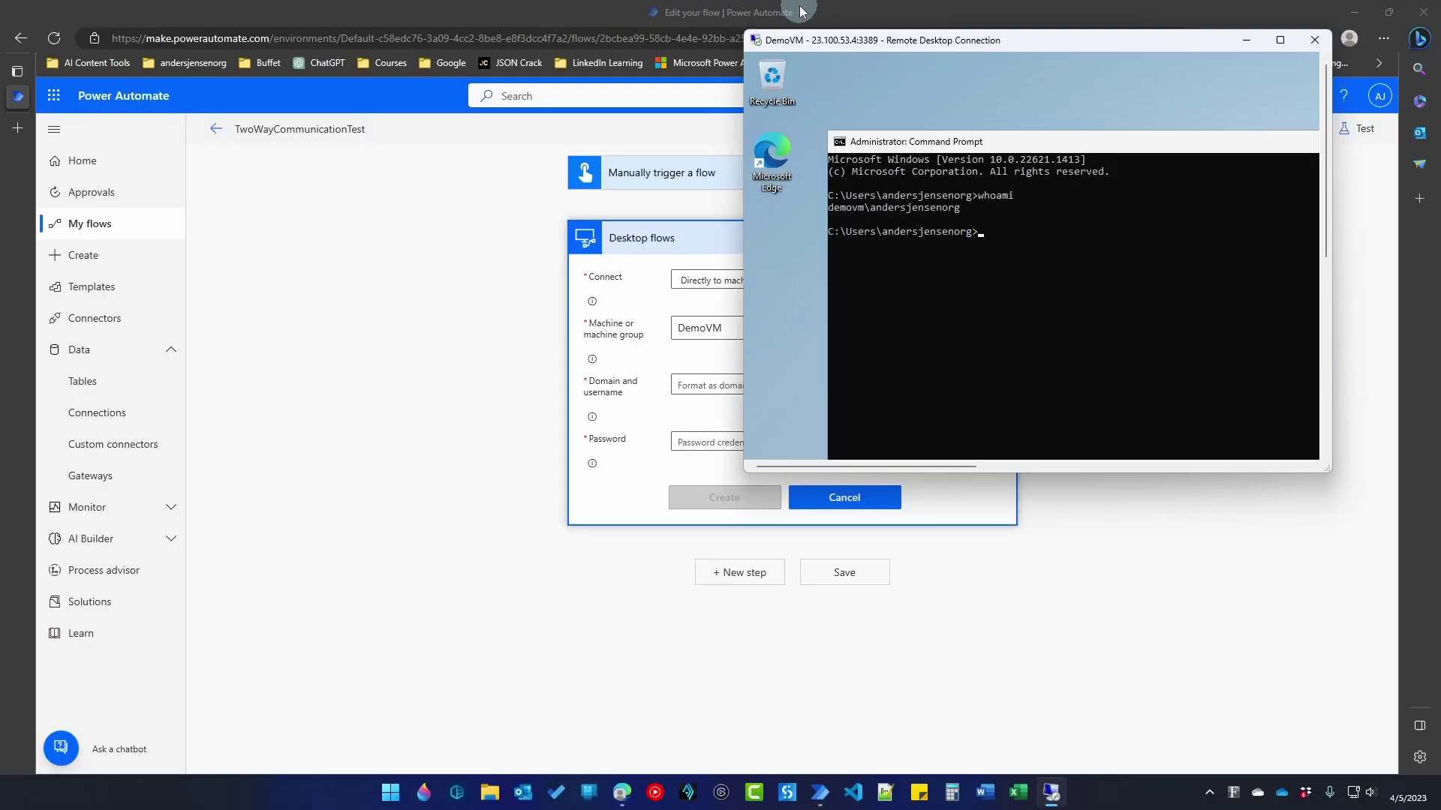
Step: Paste the VM account's domain\username and password into the connection form and create it
left_click(1247, 40)
left_click(712, 383)
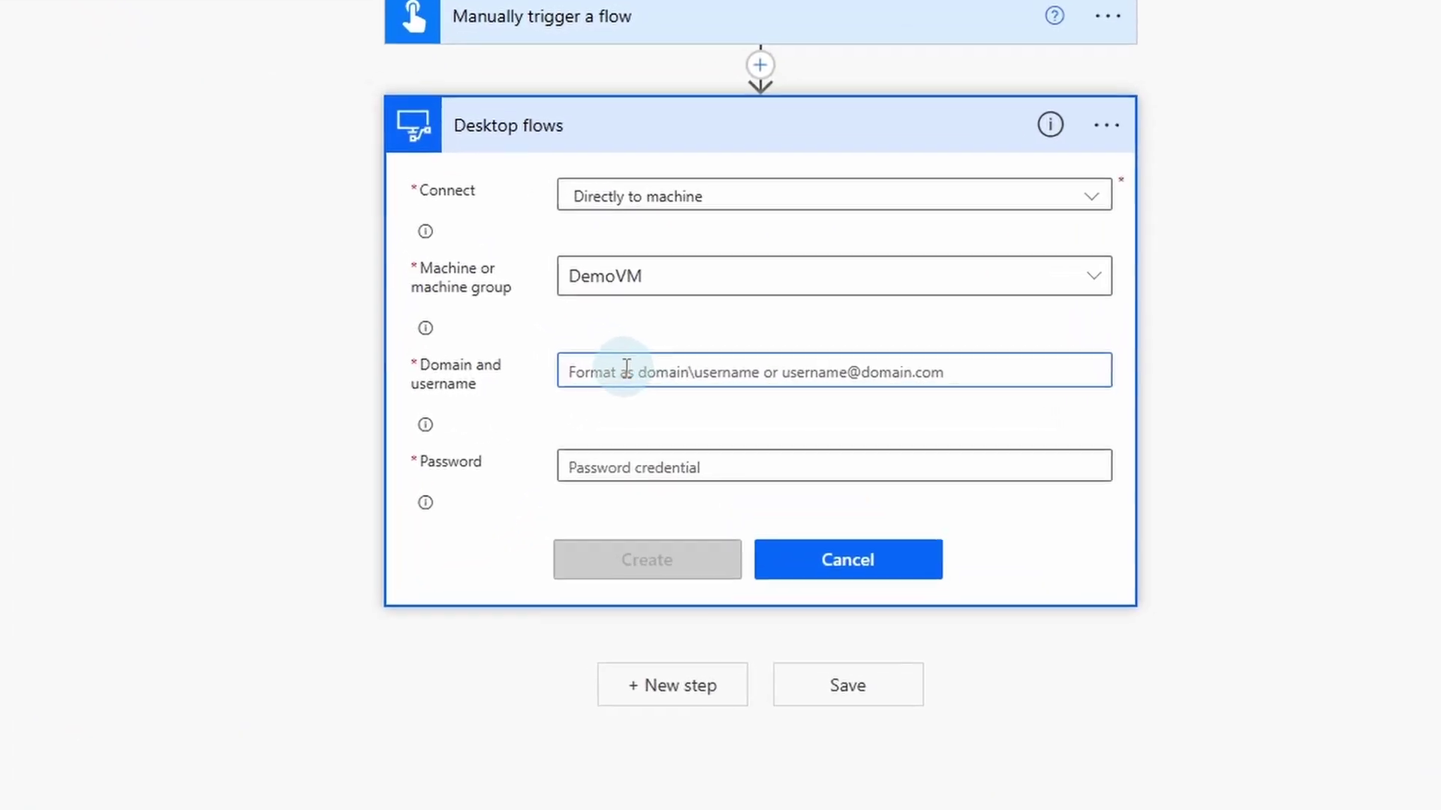
key("ctrl+v")
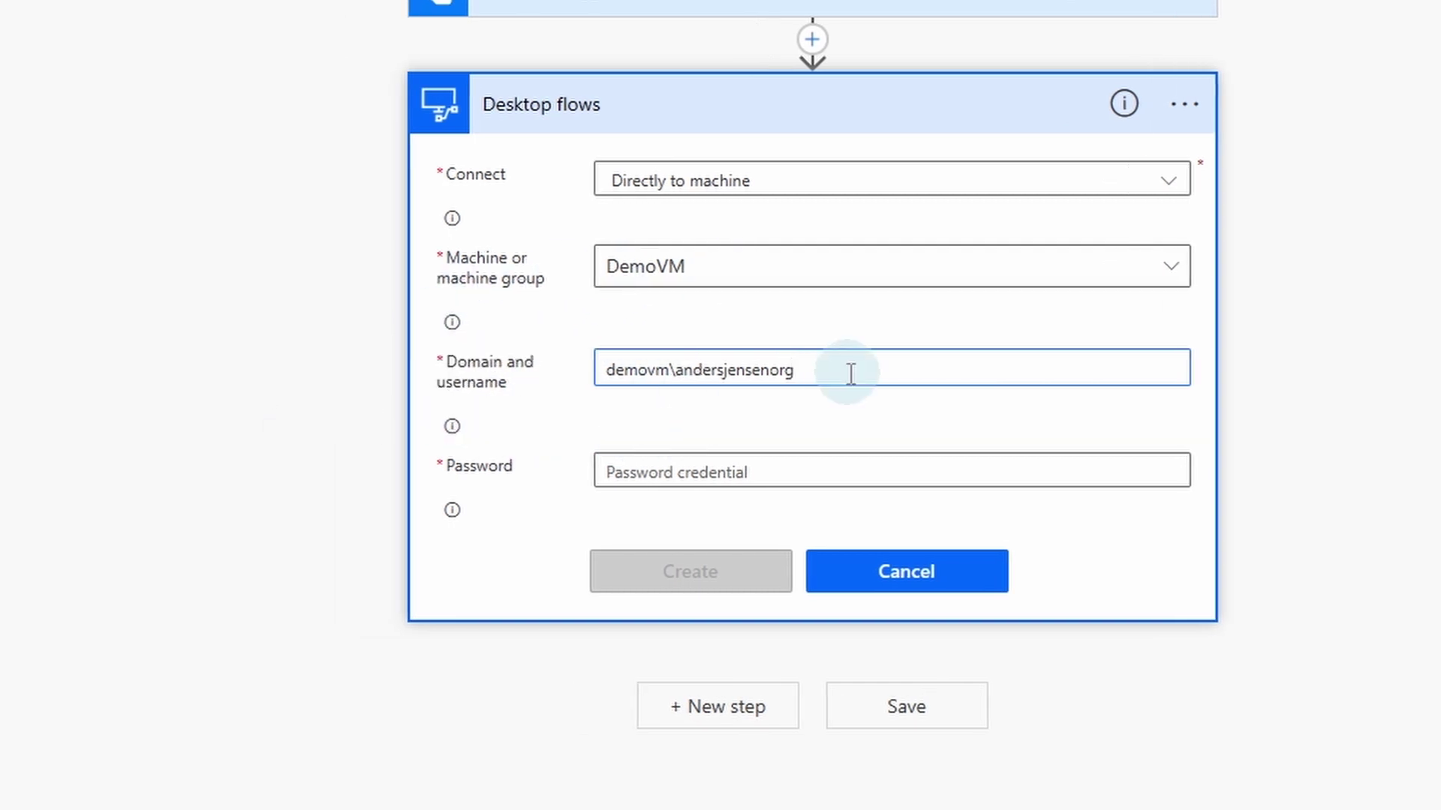
left_click(807, 466)
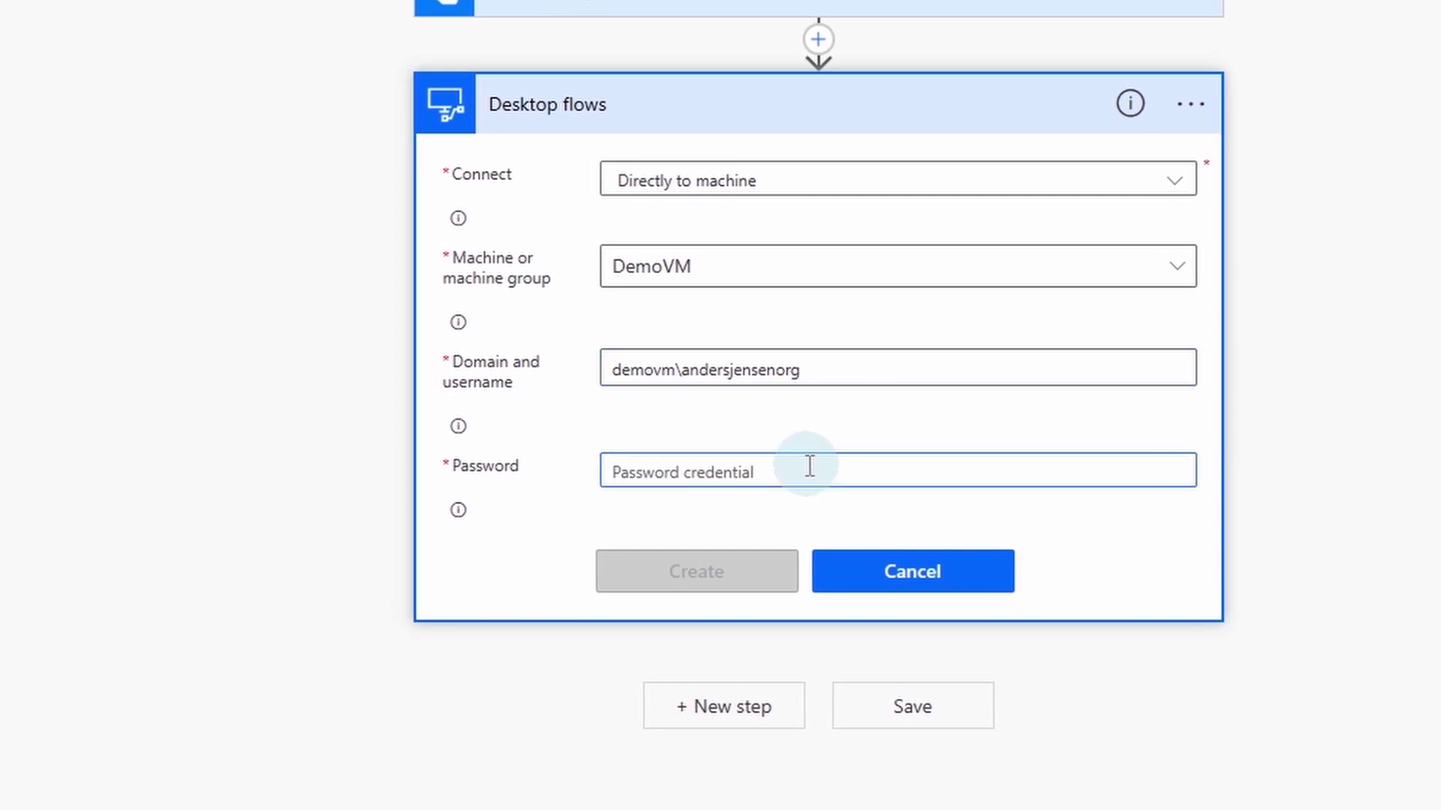
key("ctrl+v")
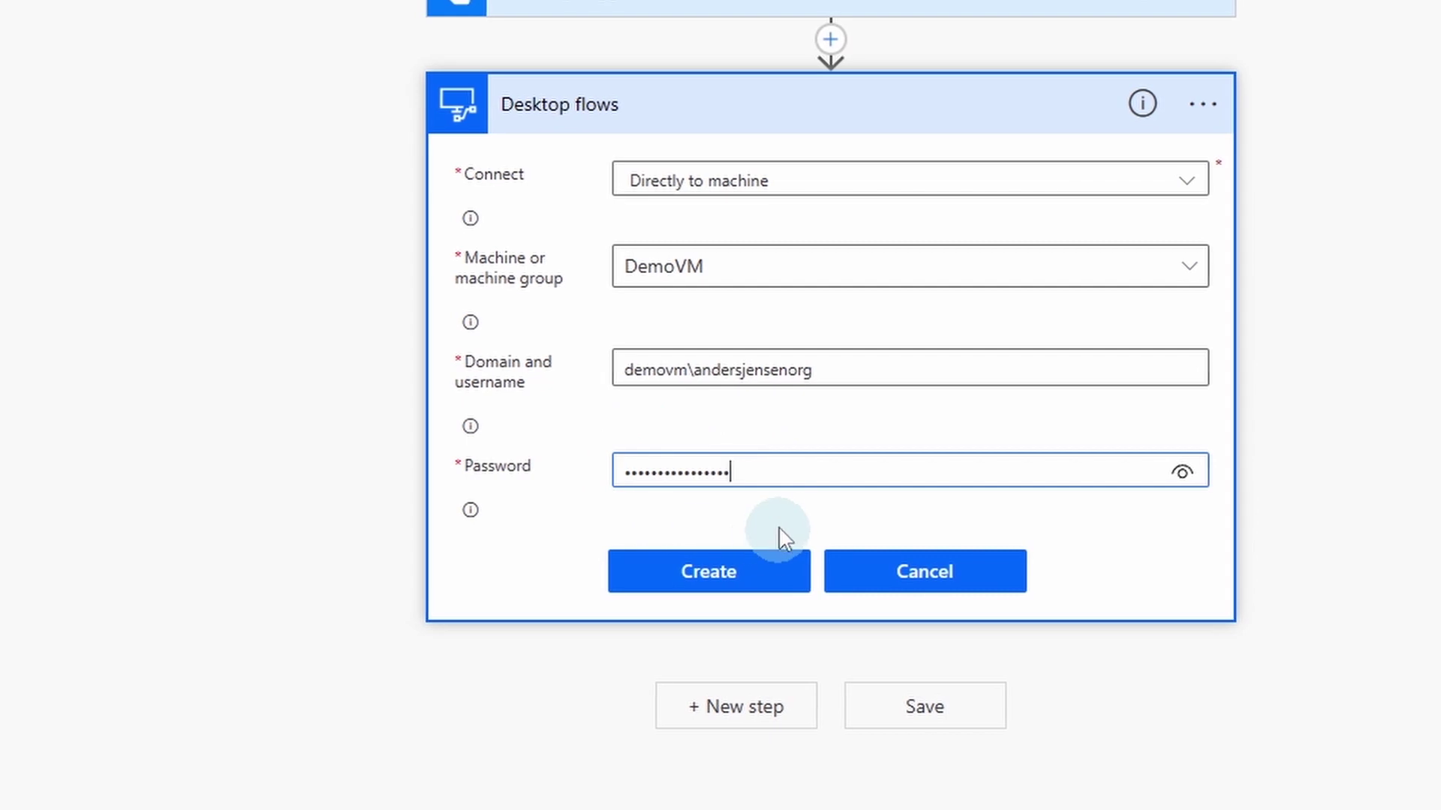
left_click(760, 577)
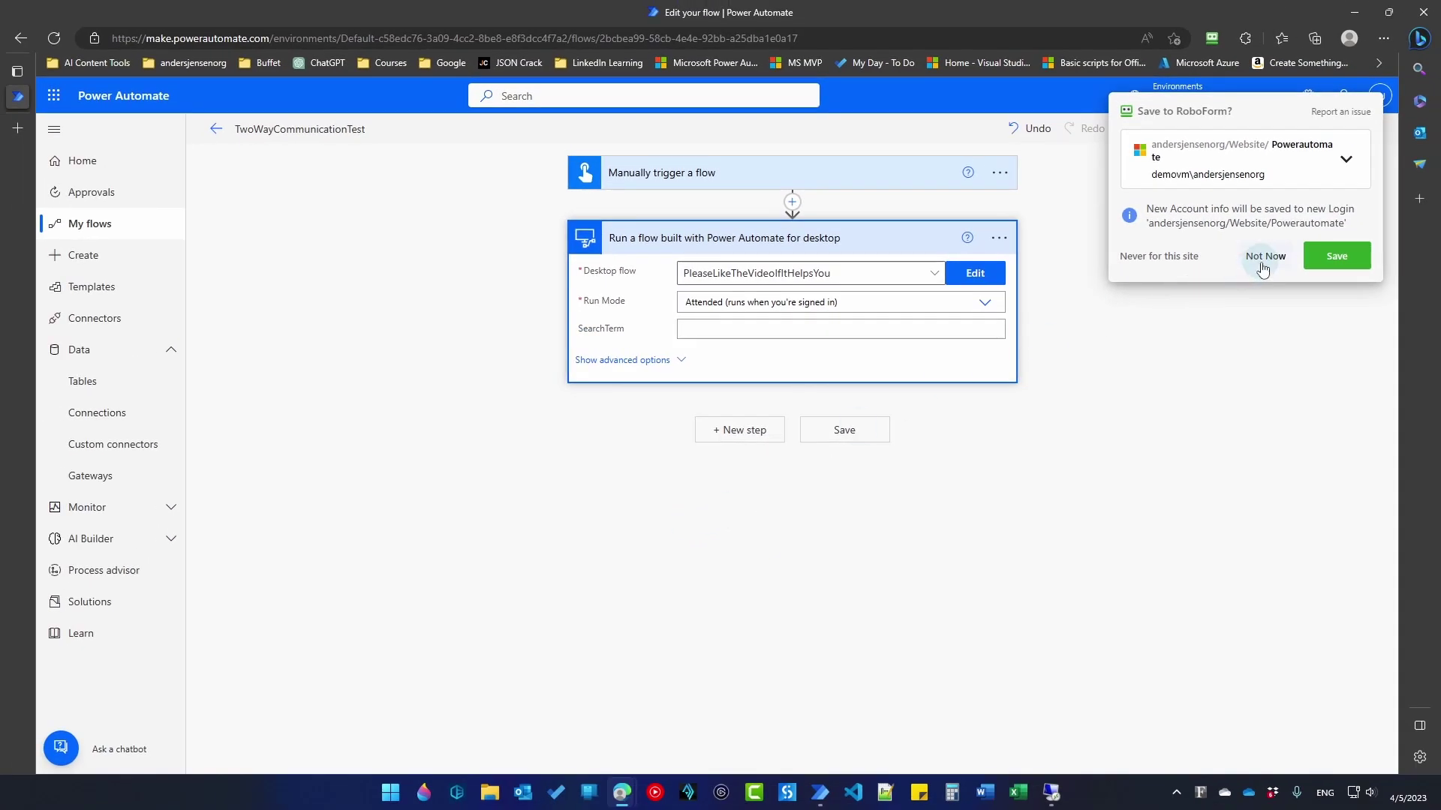
Step: Dismiss the RoboForm prompt, enter the account name as SearchTerm, and save the flow
left_click(1262, 260)
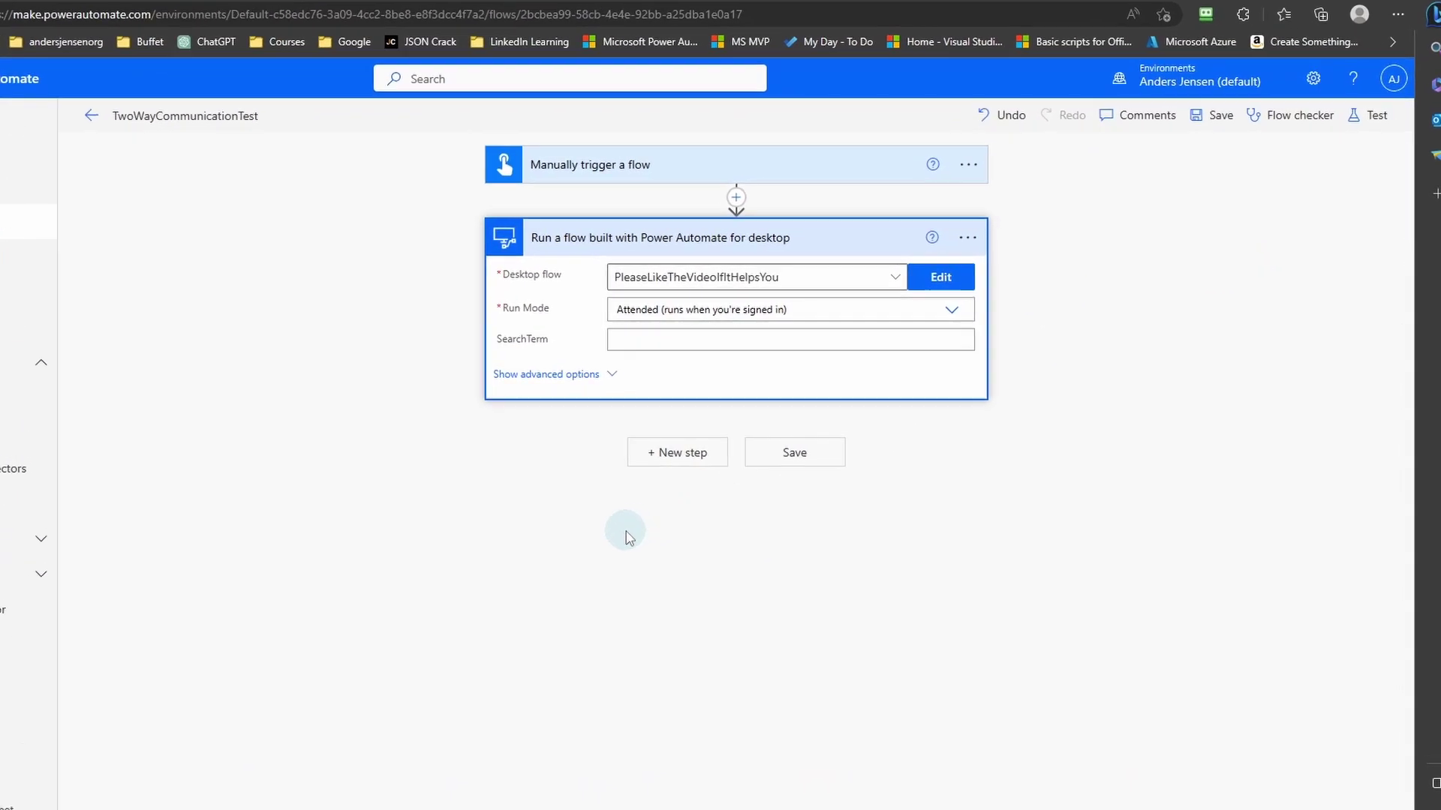
left_click(468, 384)
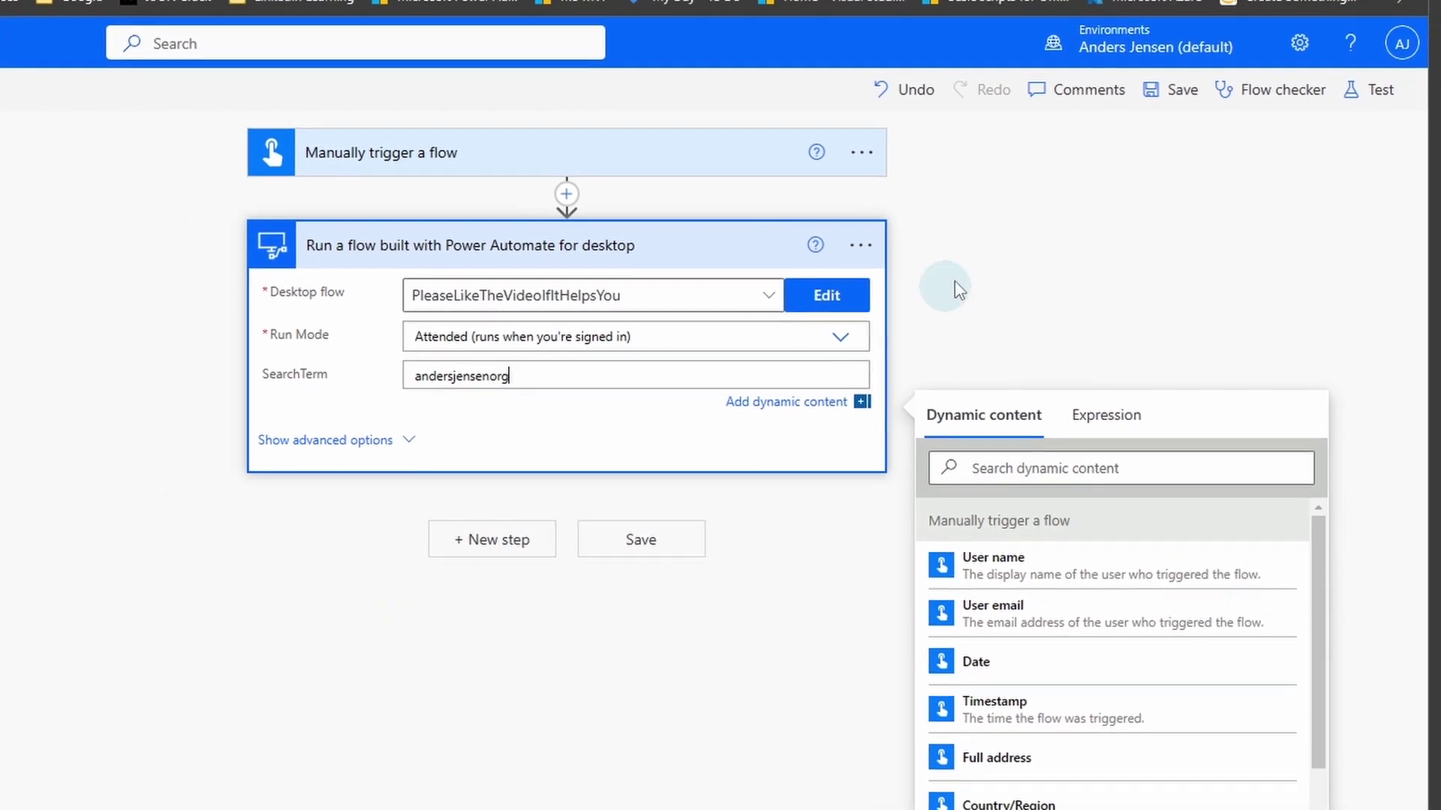
left_click(1178, 105)
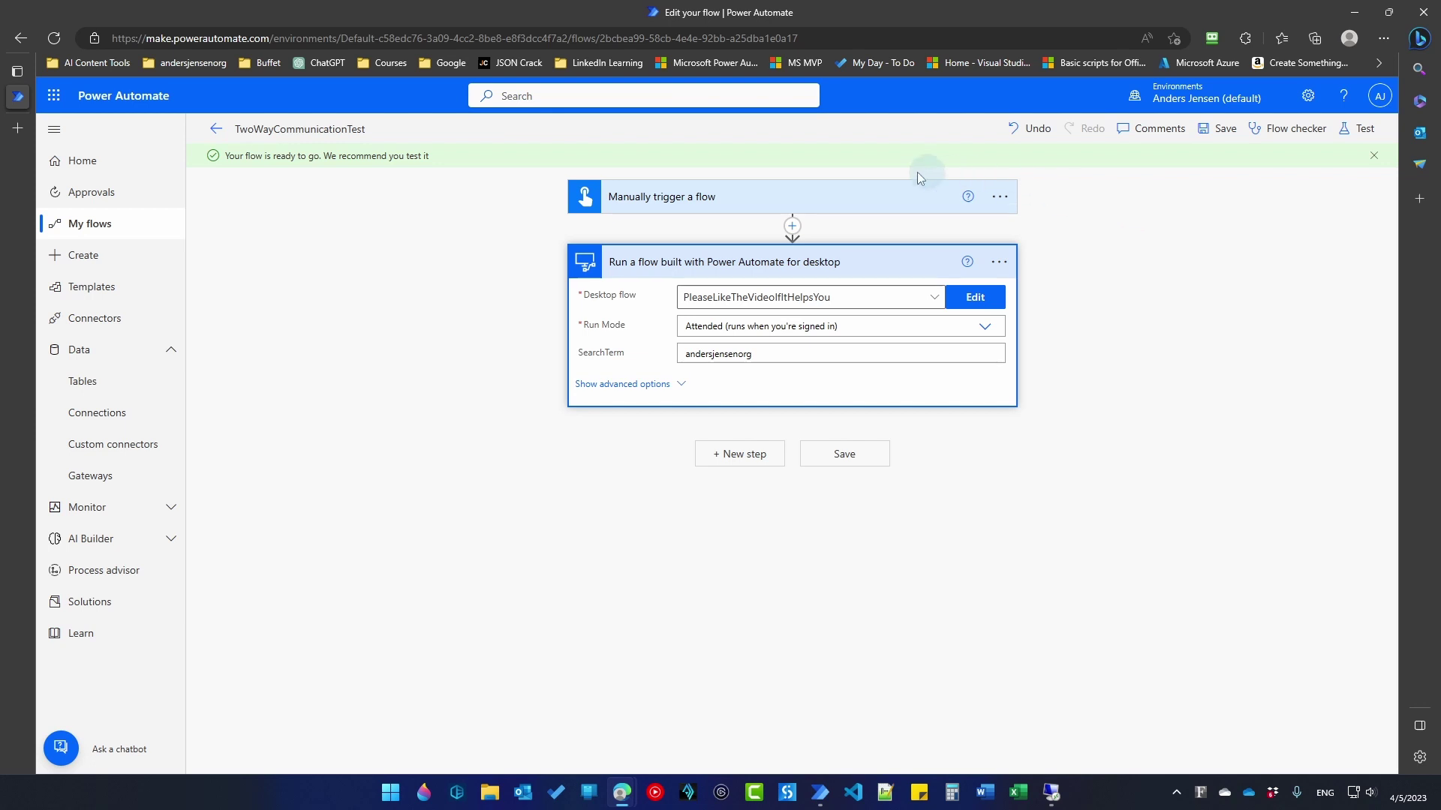
Step: Start a manual test run of TwoWayCommunicationTest and run the flow
left_click(998, 266)
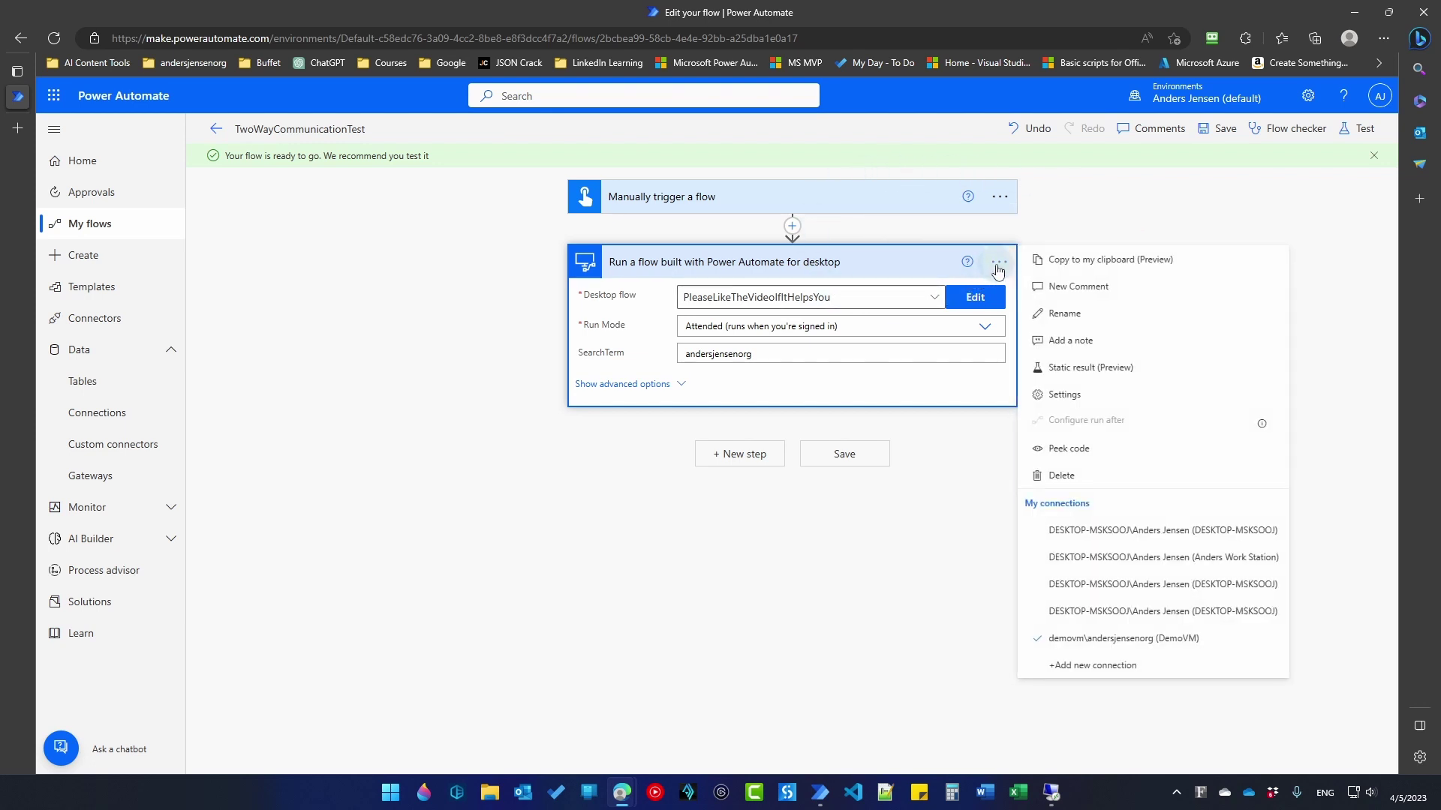
left_click(931, 591)
left_click(1359, 128)
left_click(1162, 165)
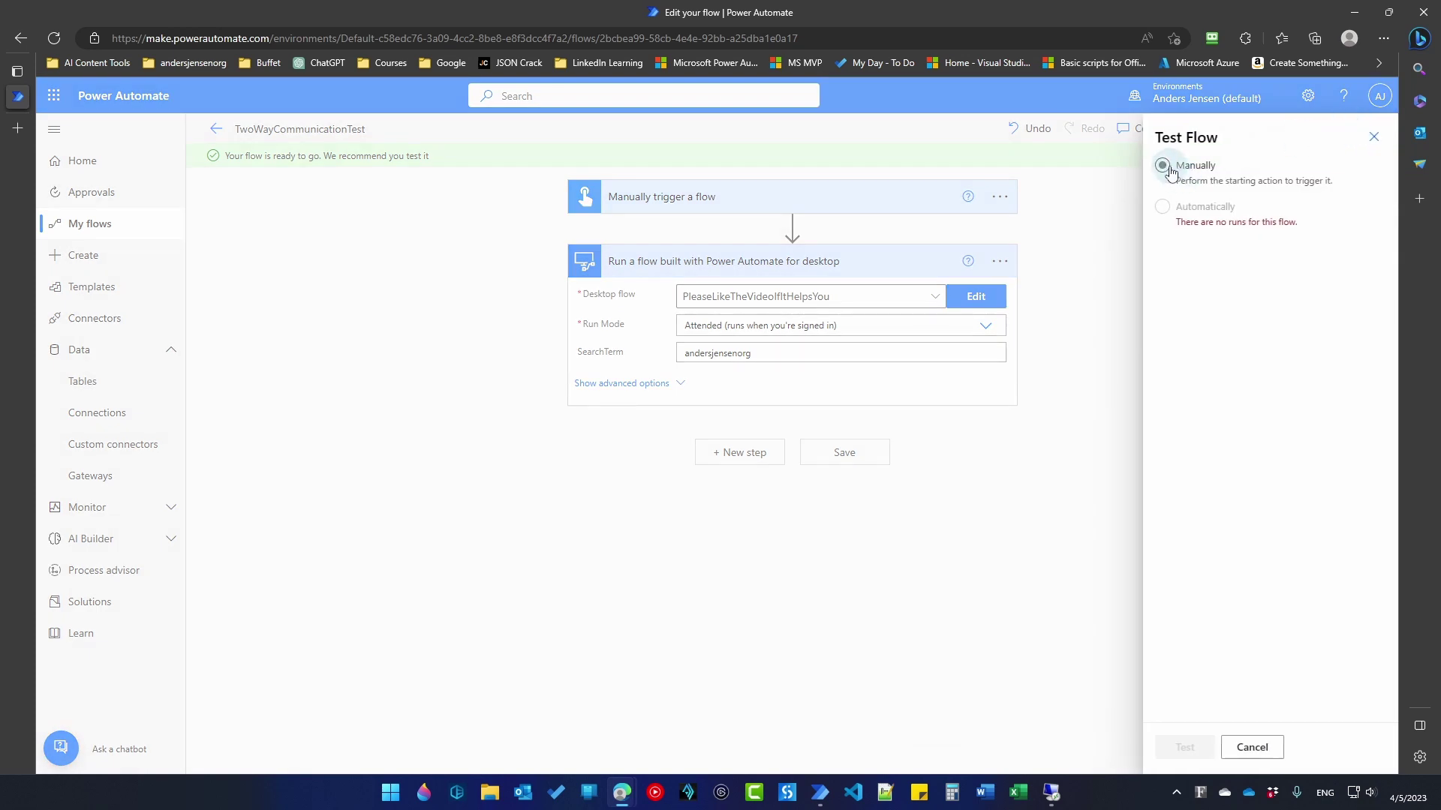
left_click(1184, 746)
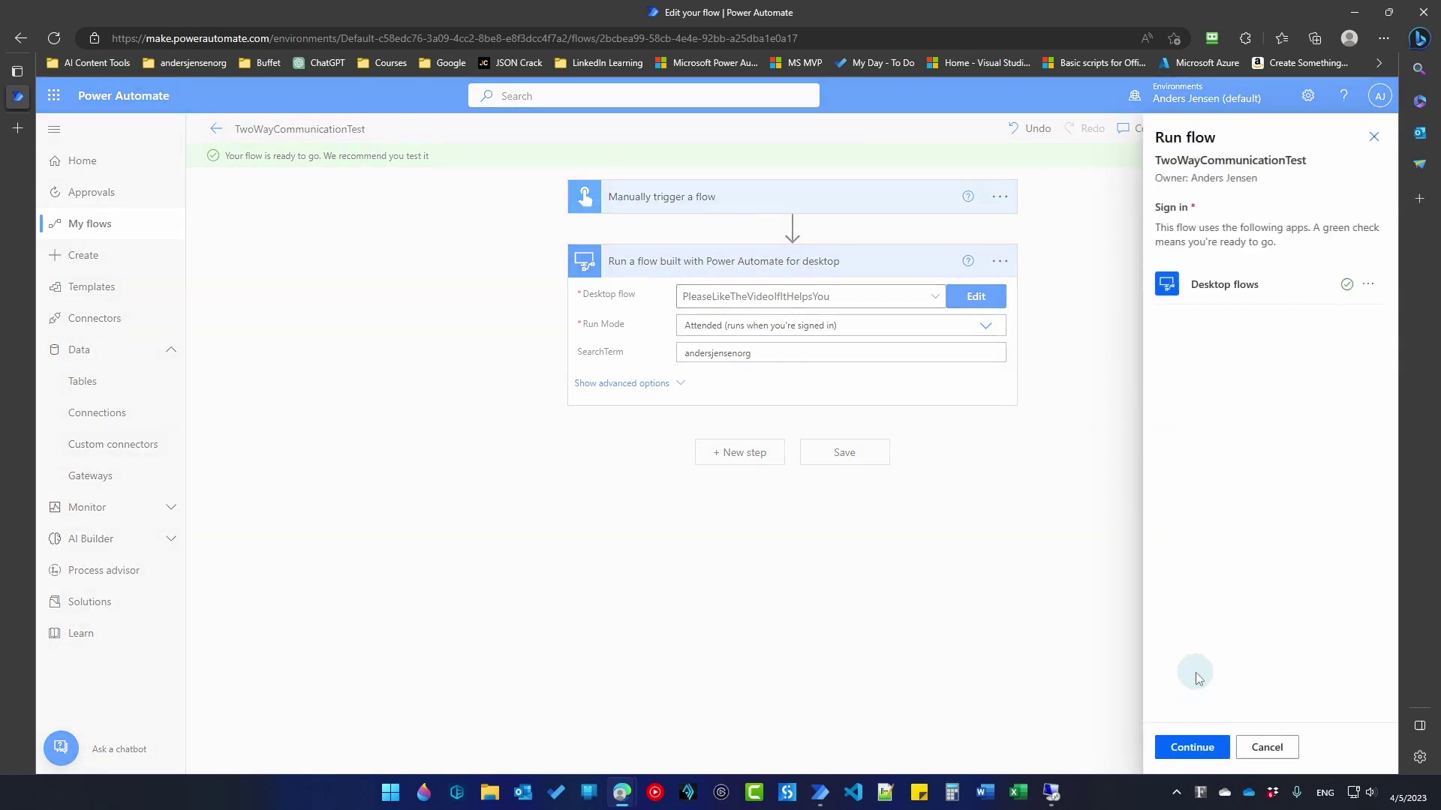
left_click(1196, 749)
left_click(1192, 748)
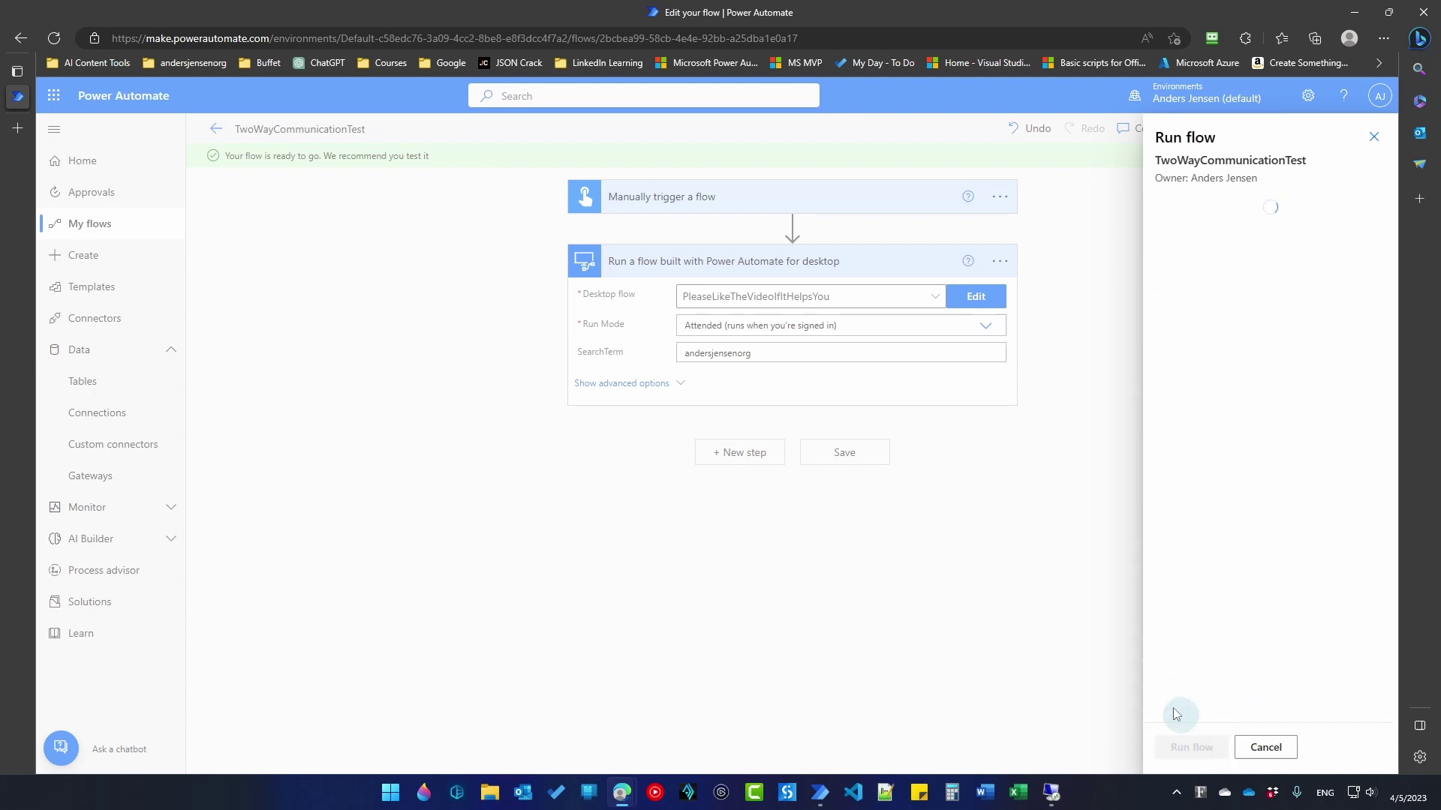
Step: Show the DemoVM remote desktop full screen to watch the desktop flow execute
mouse_move(1052, 792)
left_click(1053, 732)
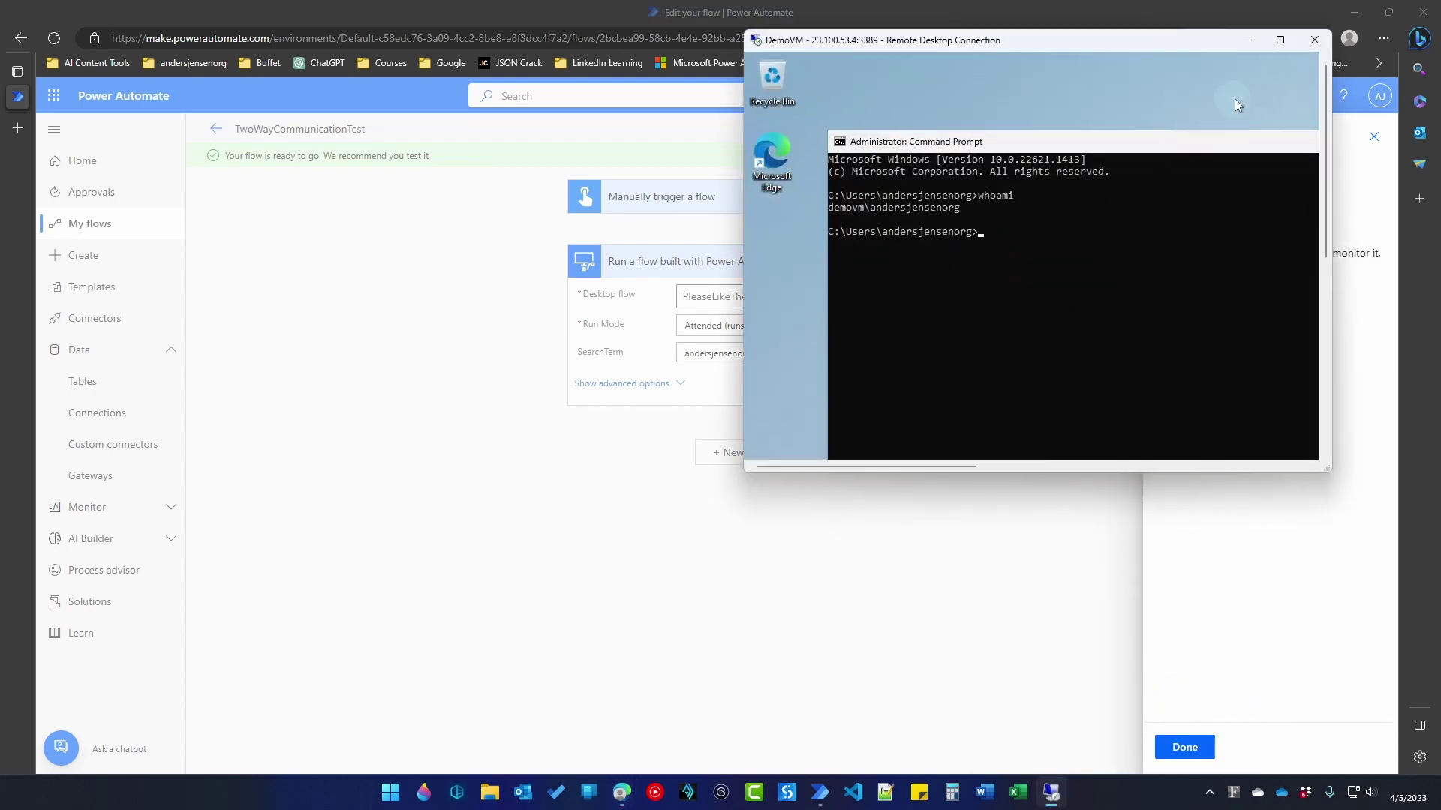
left_click(1280, 41)
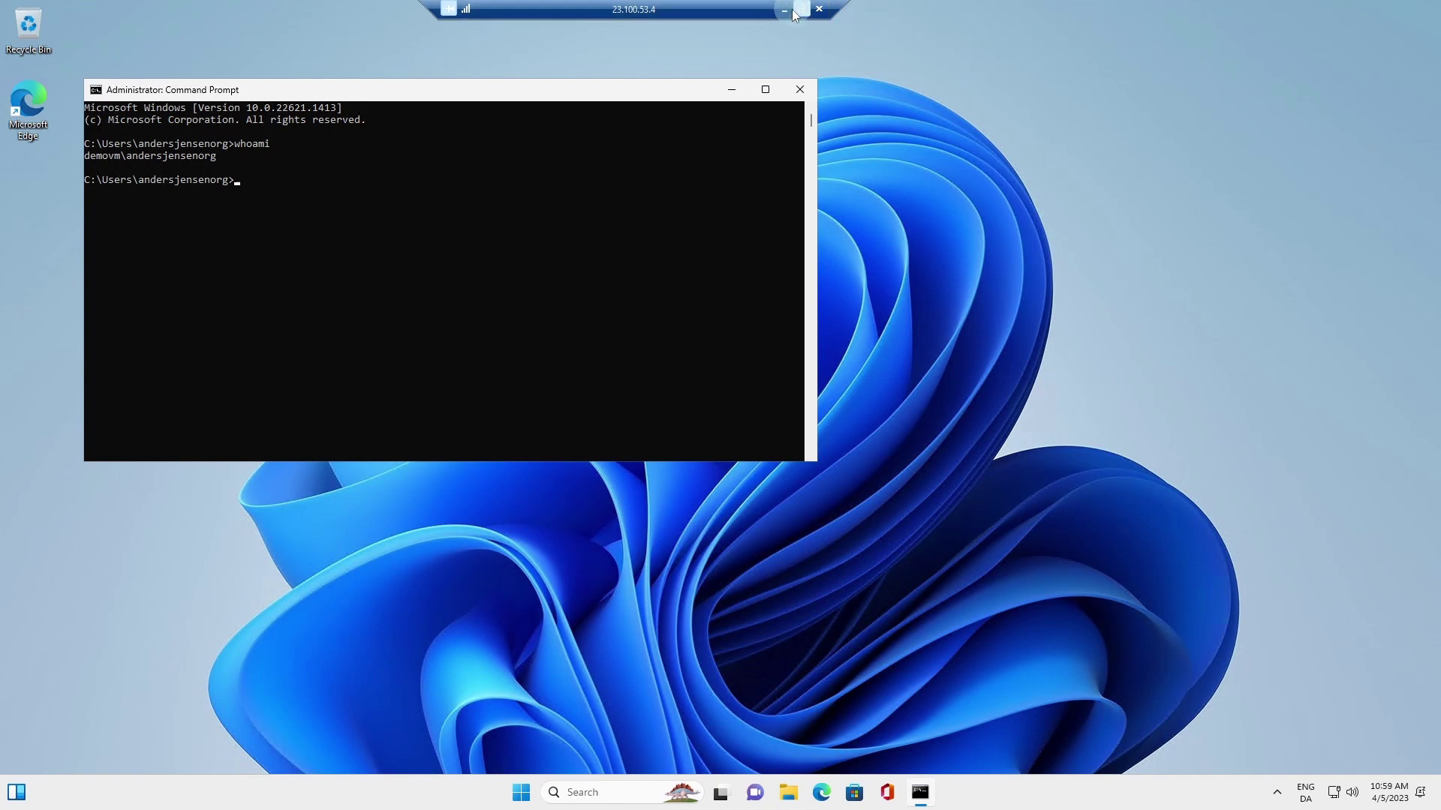
Step: Check the successful run's desktop flow outputs showing AverageRating 5,0, then return to Azure
left_click(802, 9)
left_click(1244, 40)
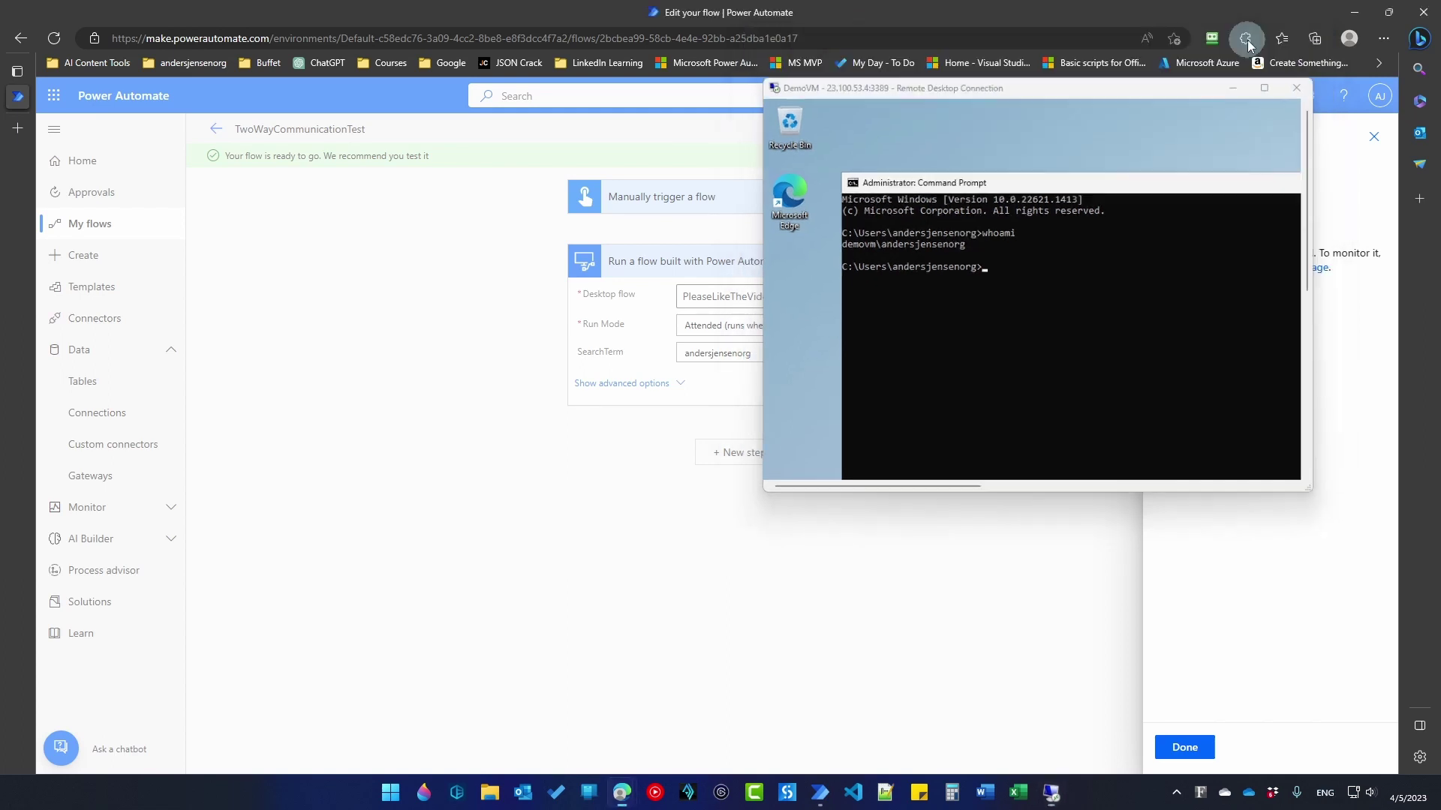
left_click(1193, 747)
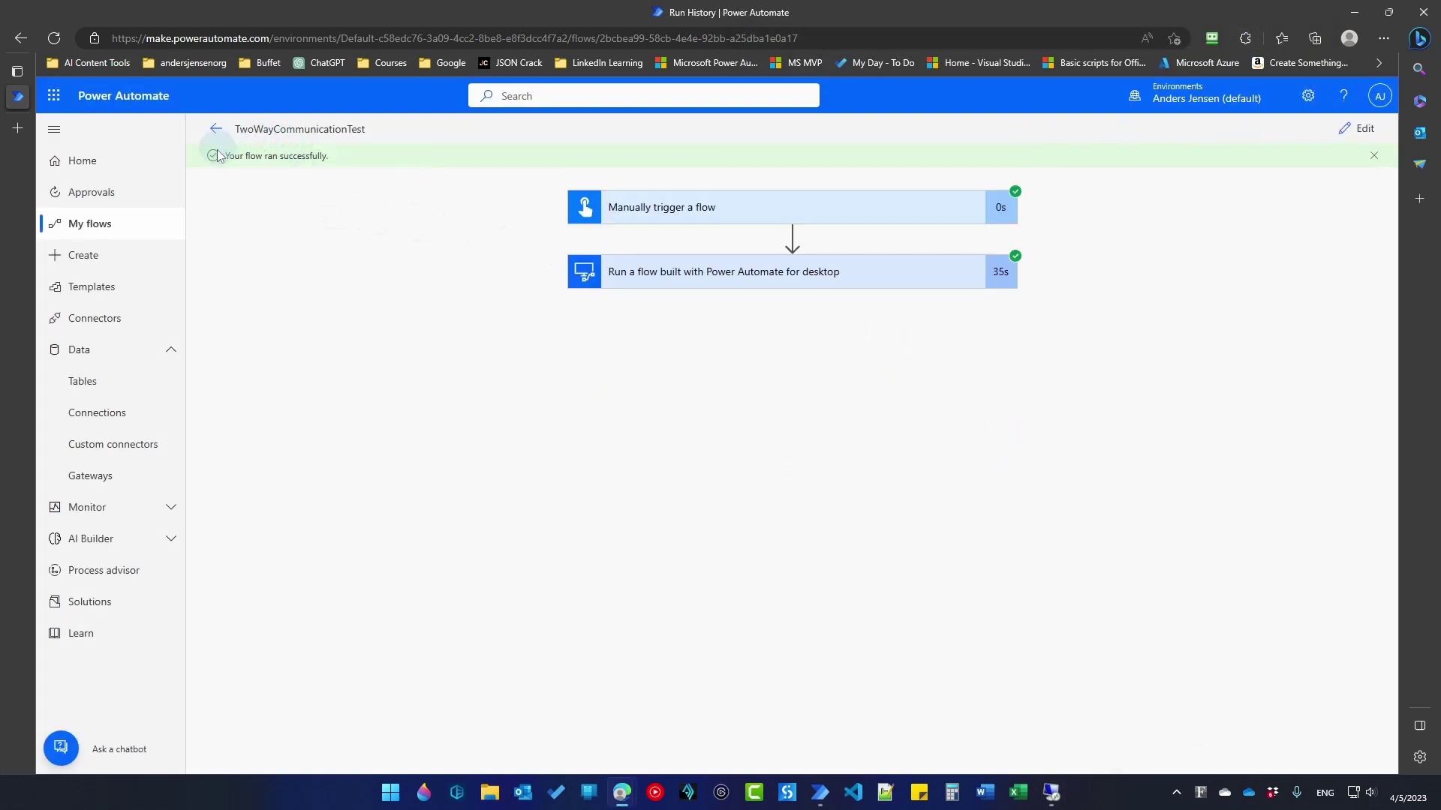
left_click(649, 280)
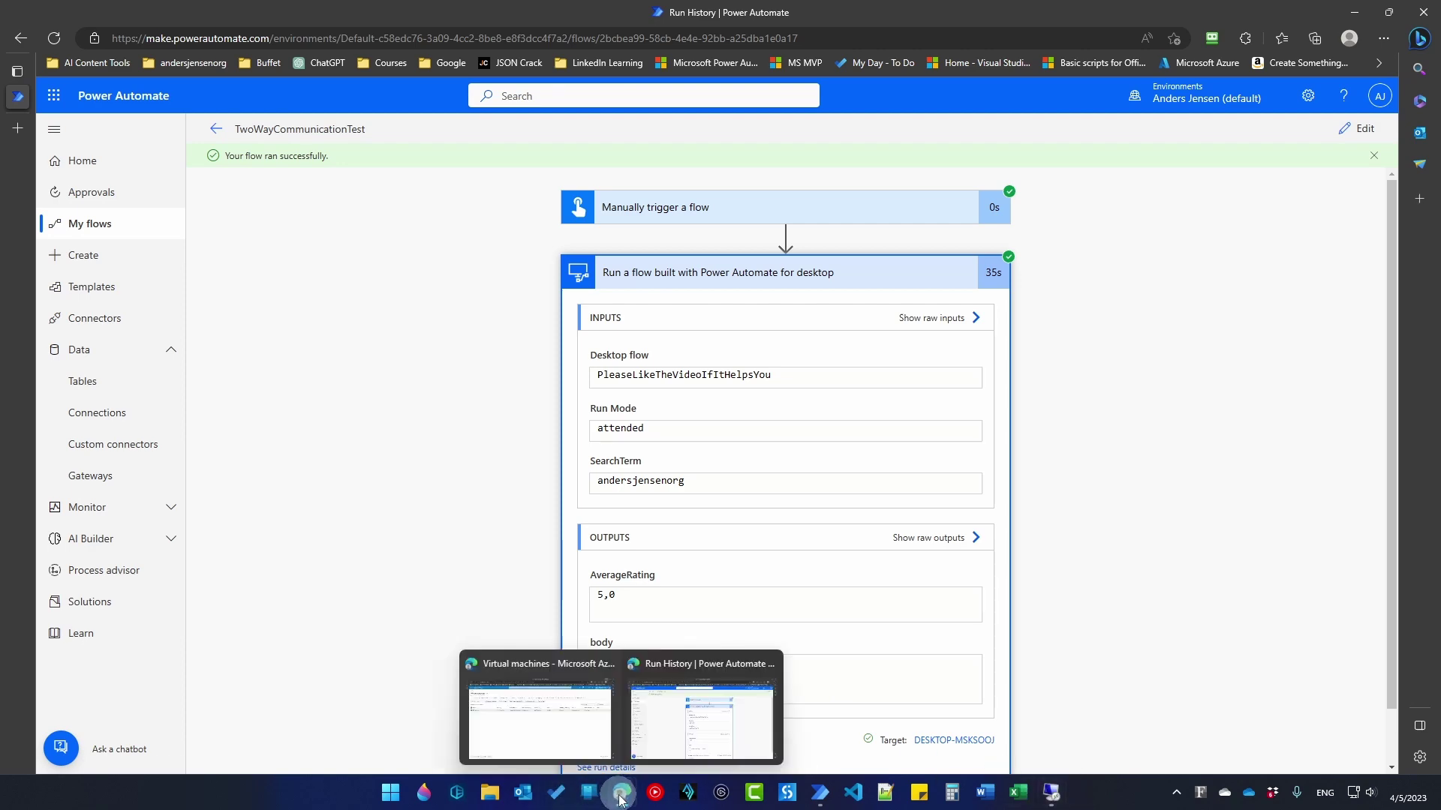
key("alt+Tab")
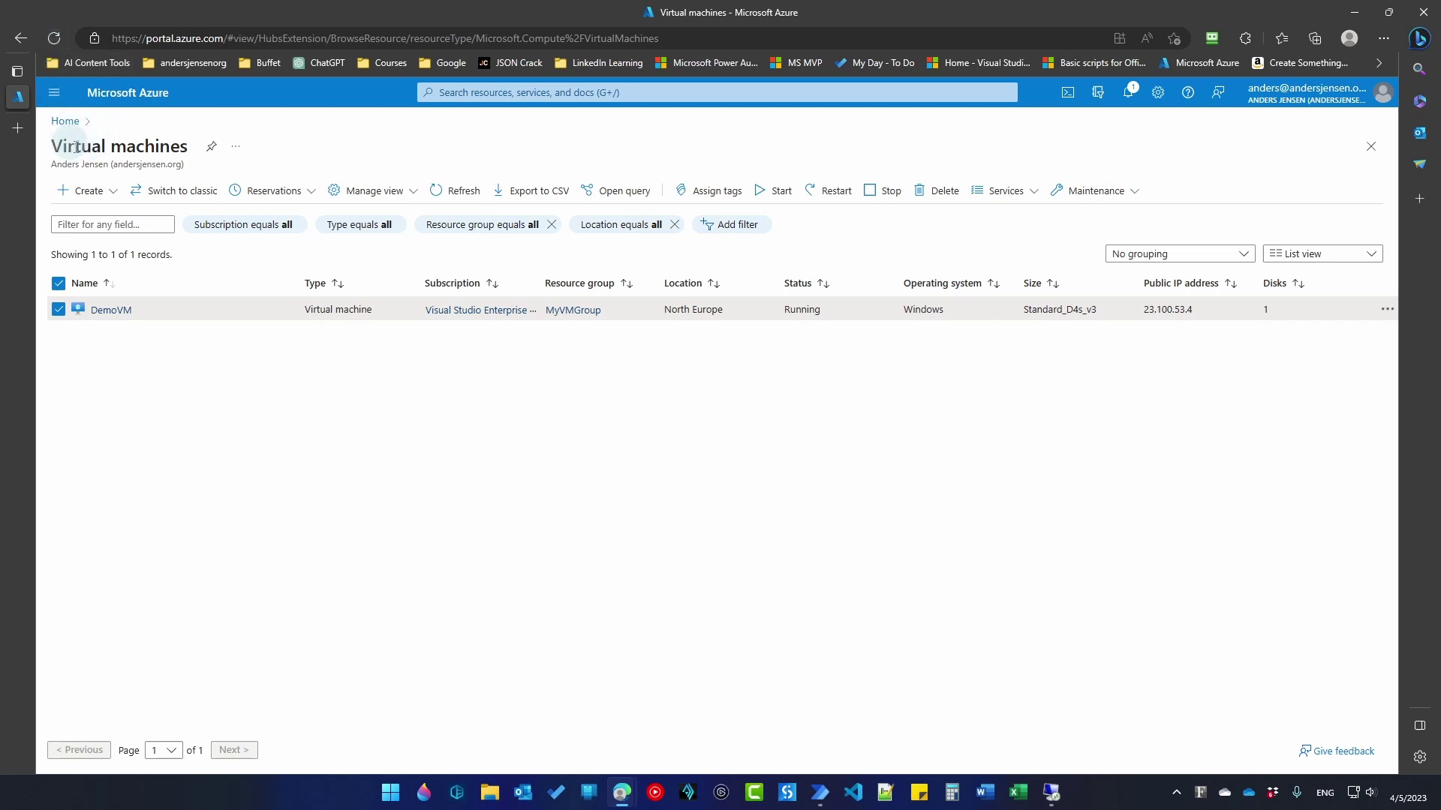
Step: Select DemoVM under Virtual machines and delete it with force delete and 'yes' confirmation
left_click(54, 93)
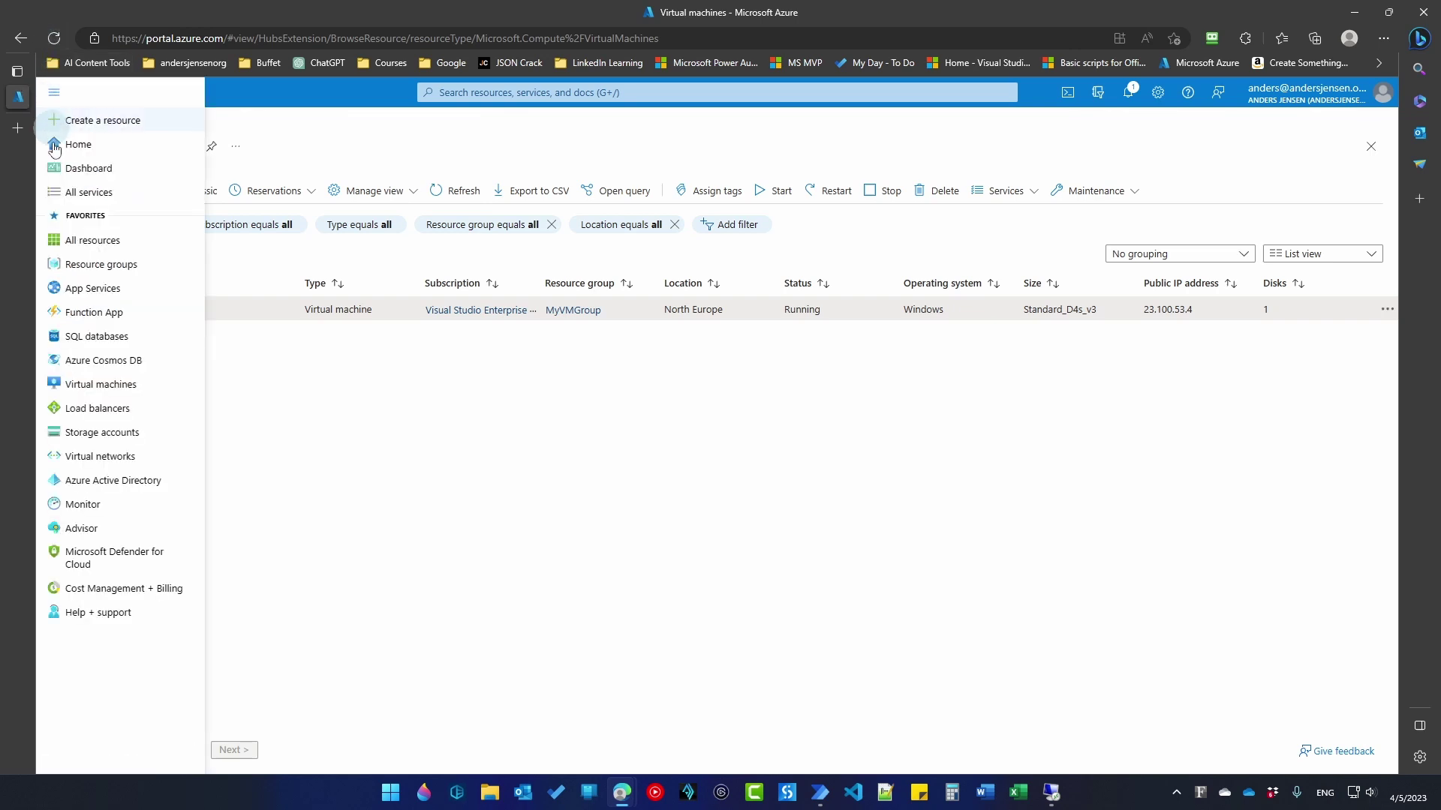
left_click(95, 381)
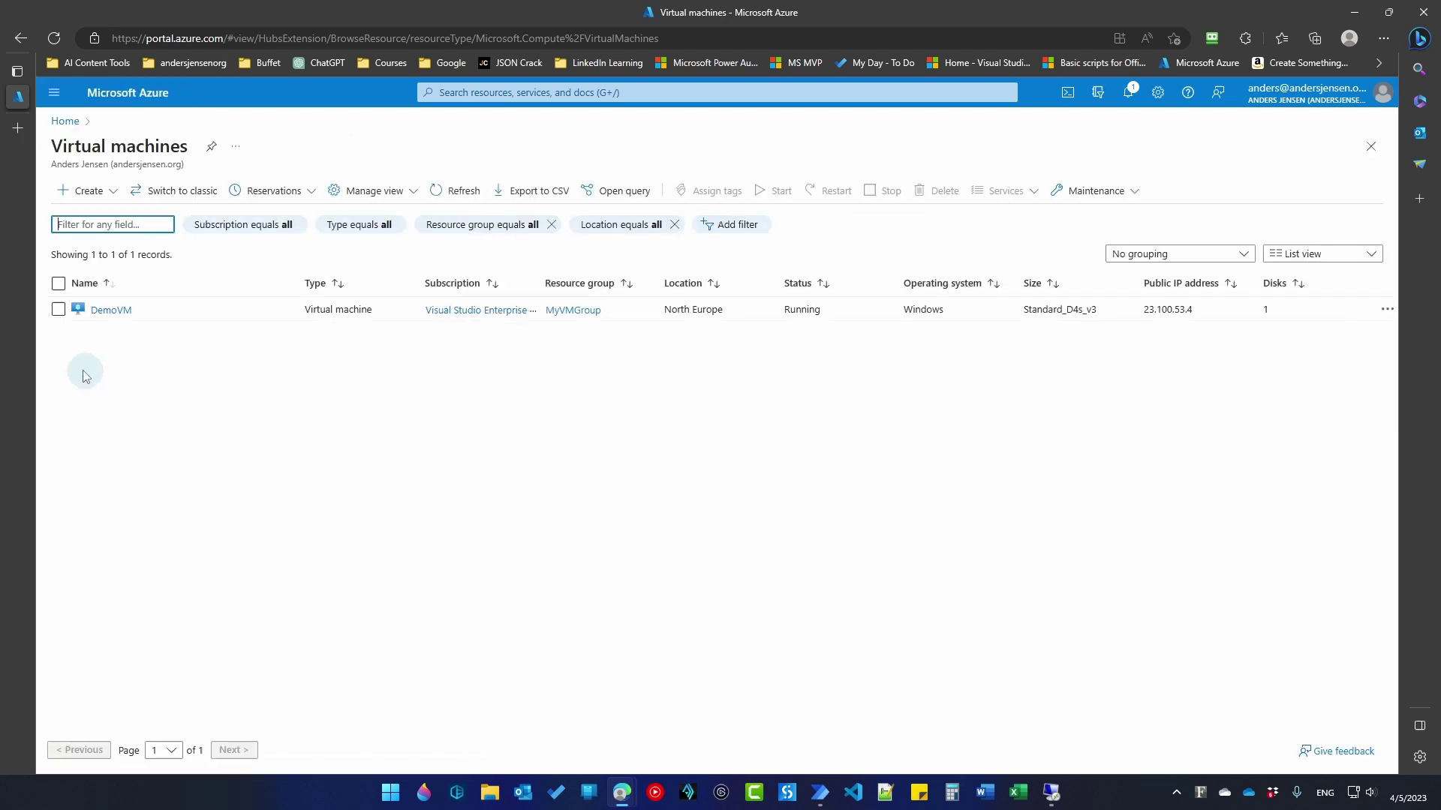
left_click(59, 309)
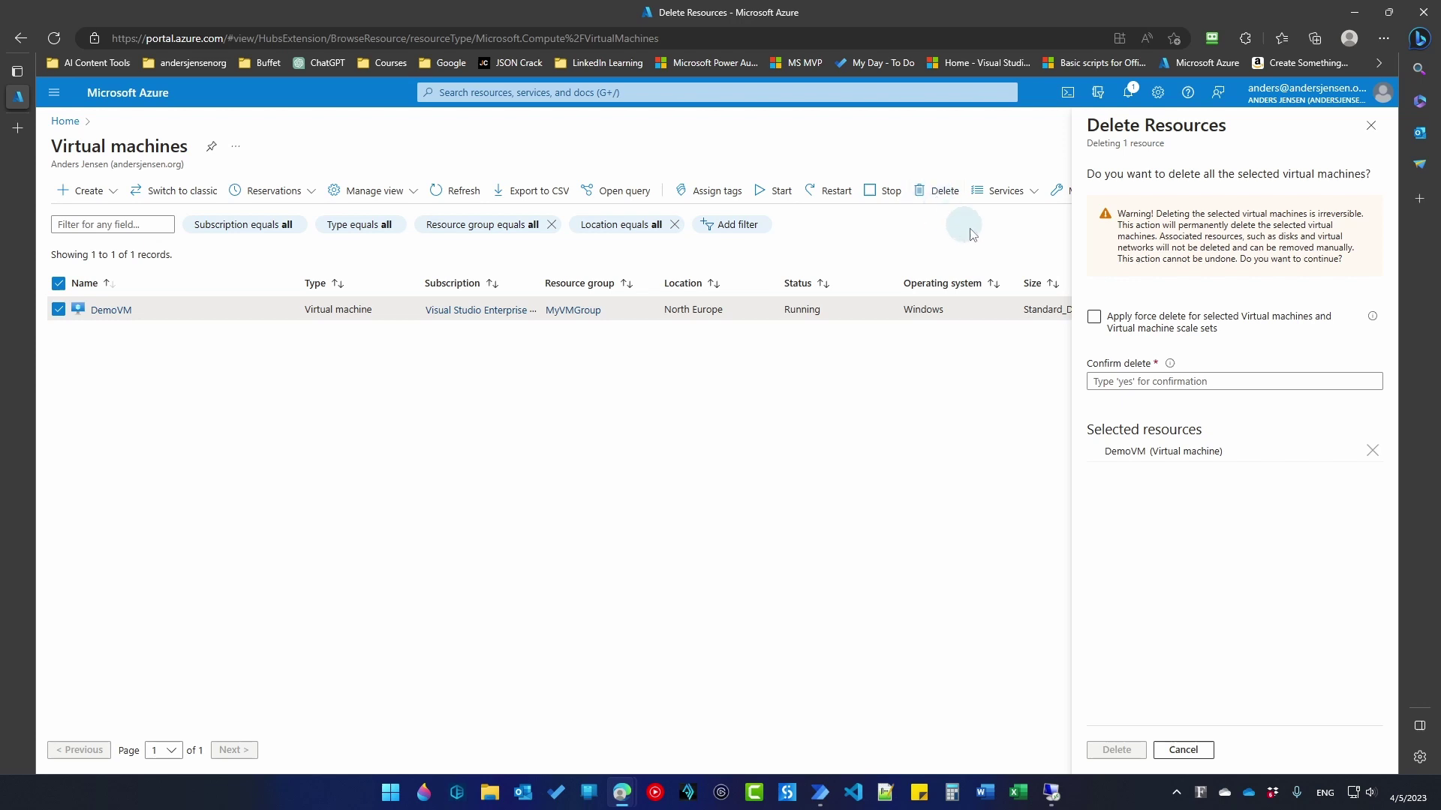
left_click(1094, 318)
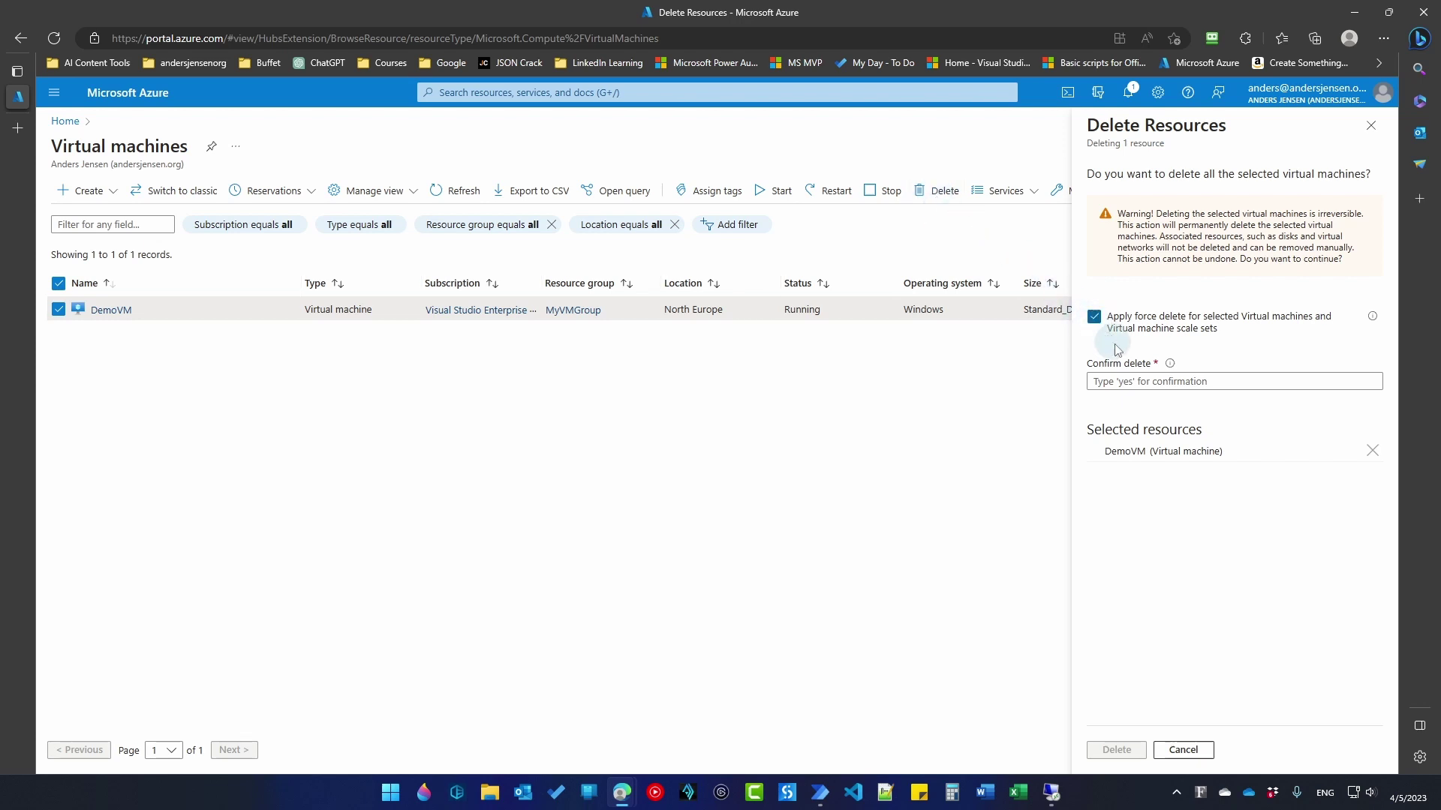
left_click(1124, 381)
type("yes")
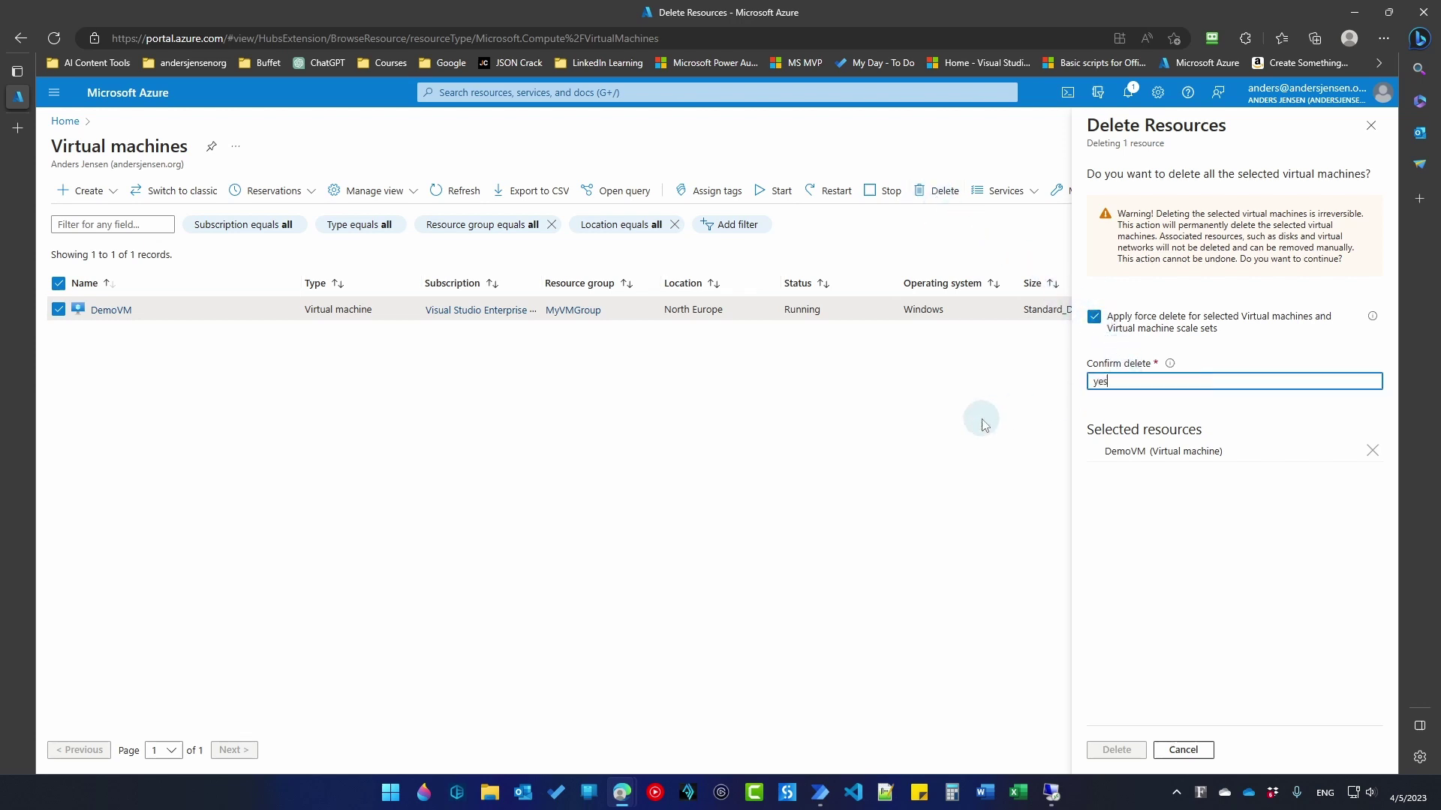
left_click(1115, 750)
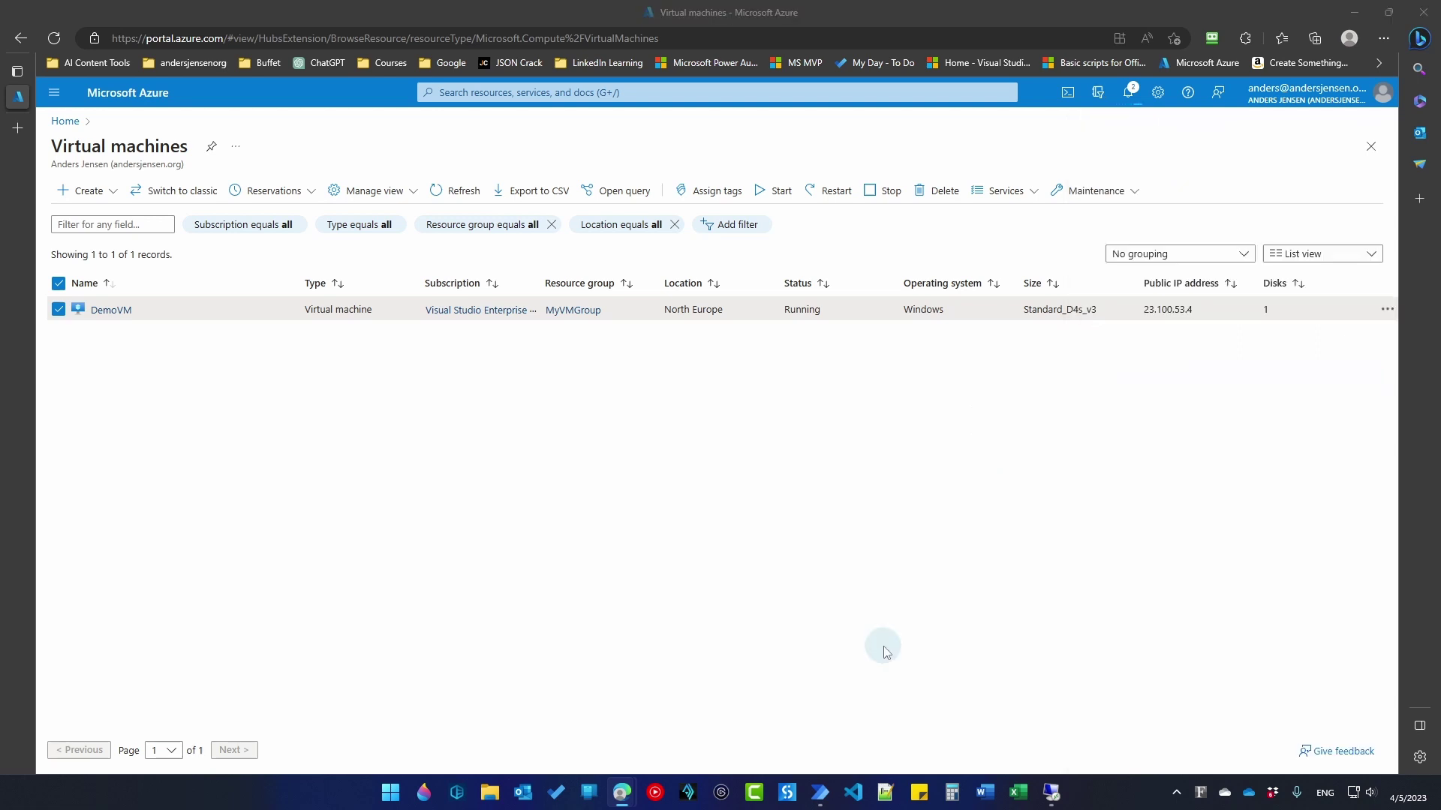